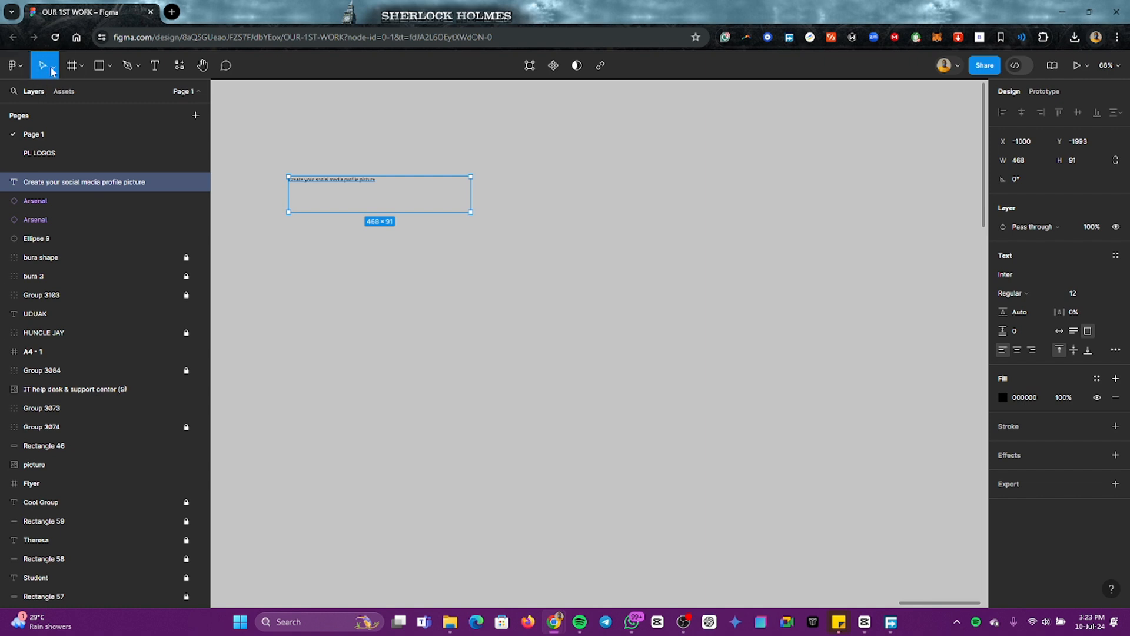
Step: Scale up the "Create your social media profile picture" text proportionally to about 1801 × 350
click(54, 70)
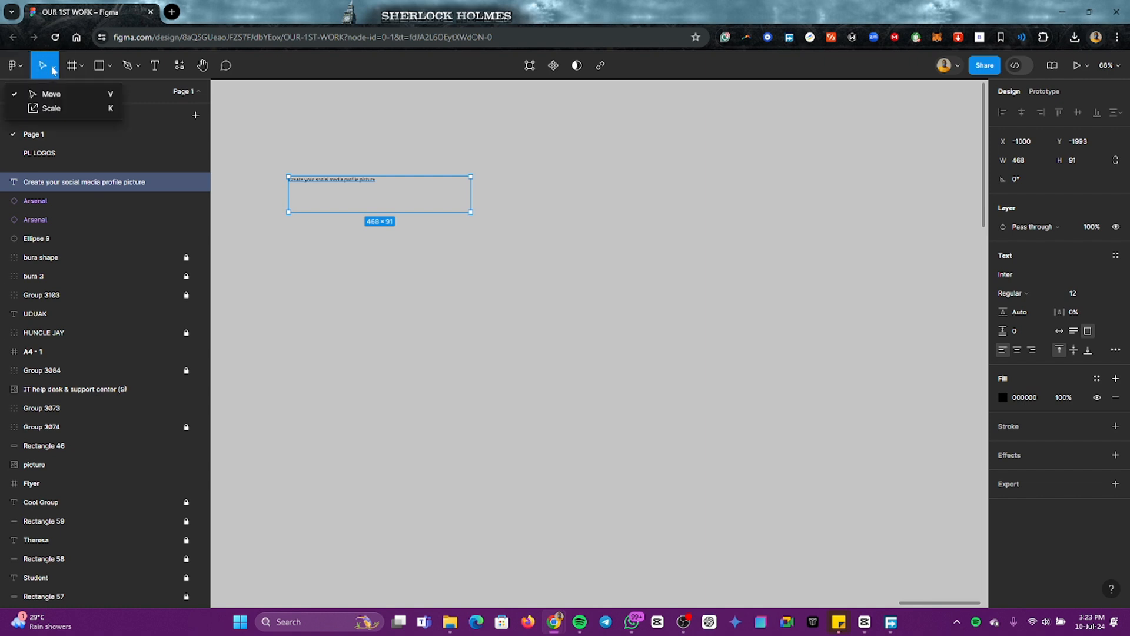
click(53, 110)
drag(471, 176, 991, 139)
scroll(692, 252, down, 3)
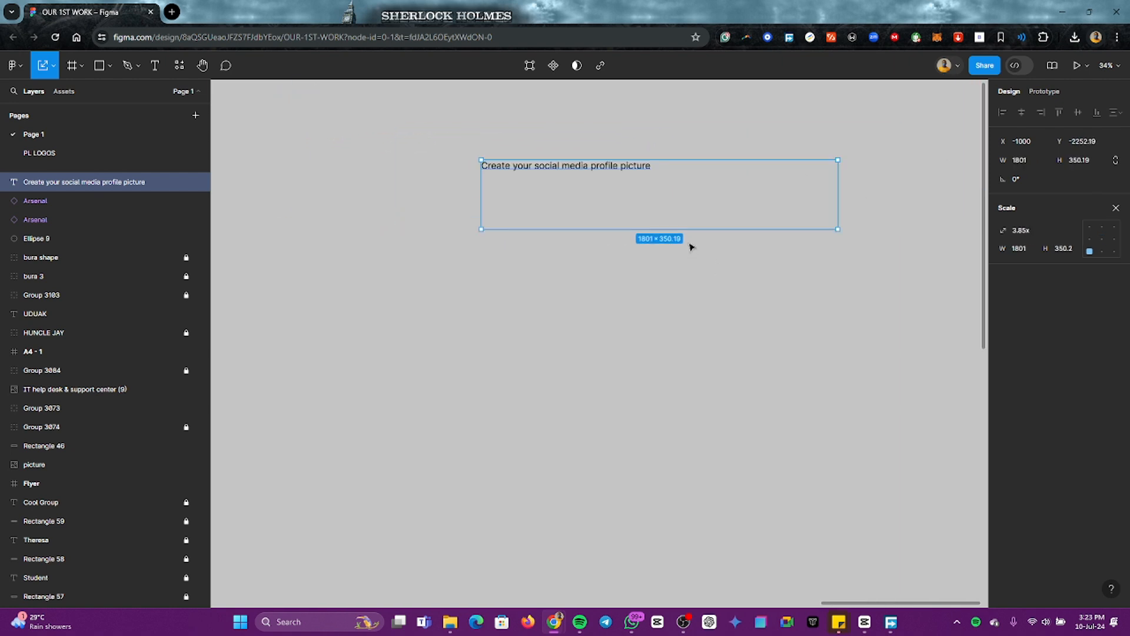
scroll(818, 213, down, 4)
scroll(800, 214, left, 1)
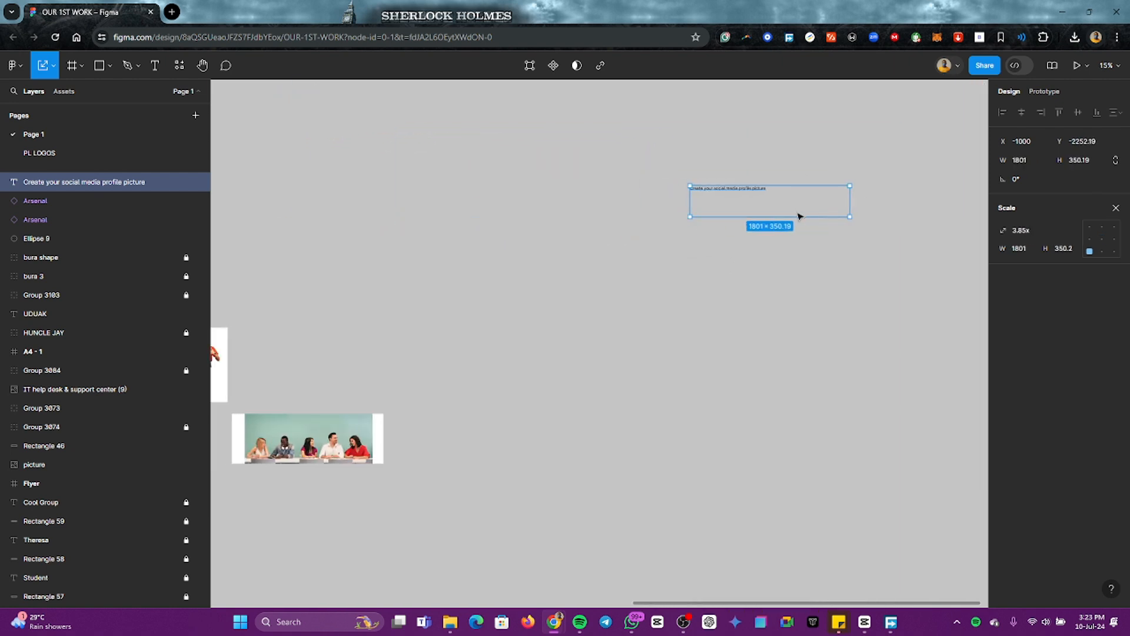
scroll(787, 219, right, 5)
scroll(644, 216, up, 1)
scroll(644, 217, up, 2)
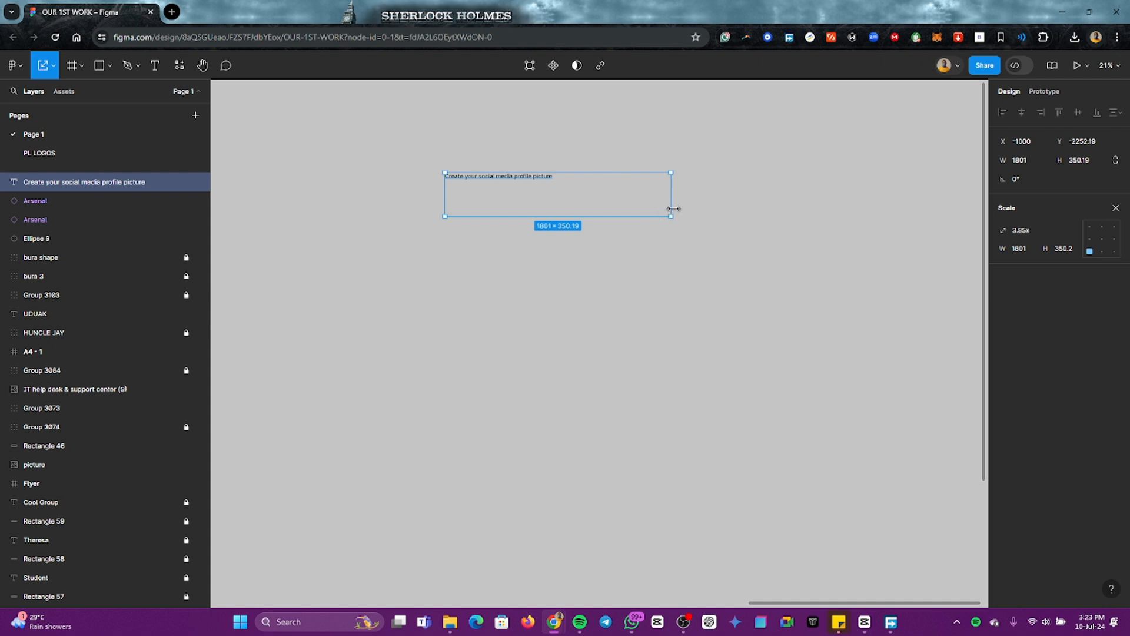
Step: Tighten the title's text box around its words and scale the title up to about 3348 × 483
key(v)
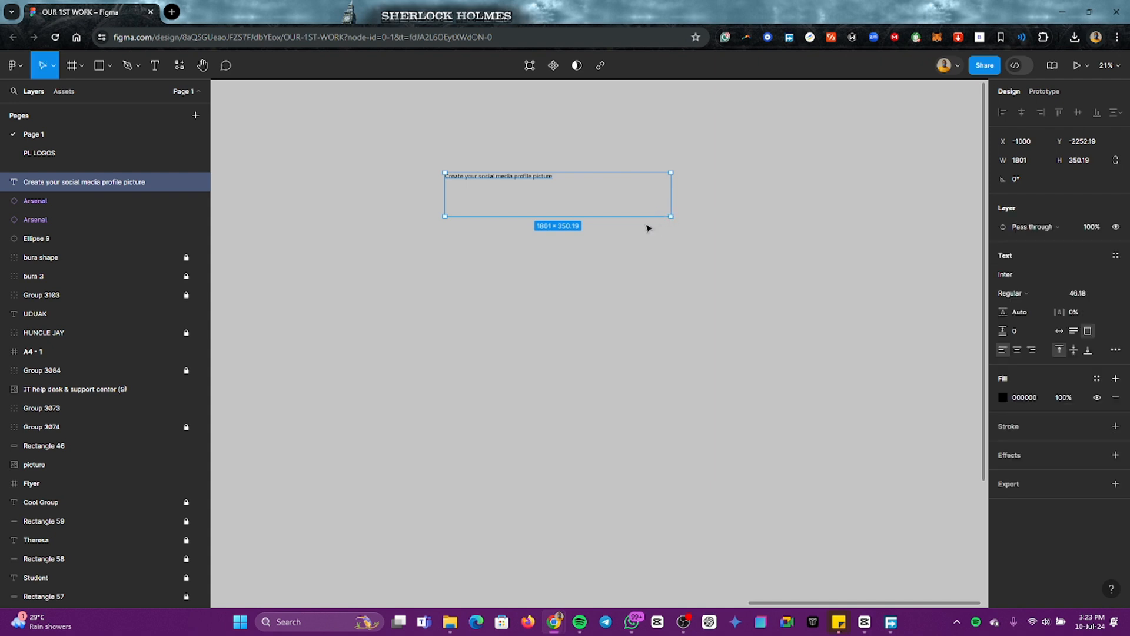
drag(633, 208, 583, 231)
key(k)
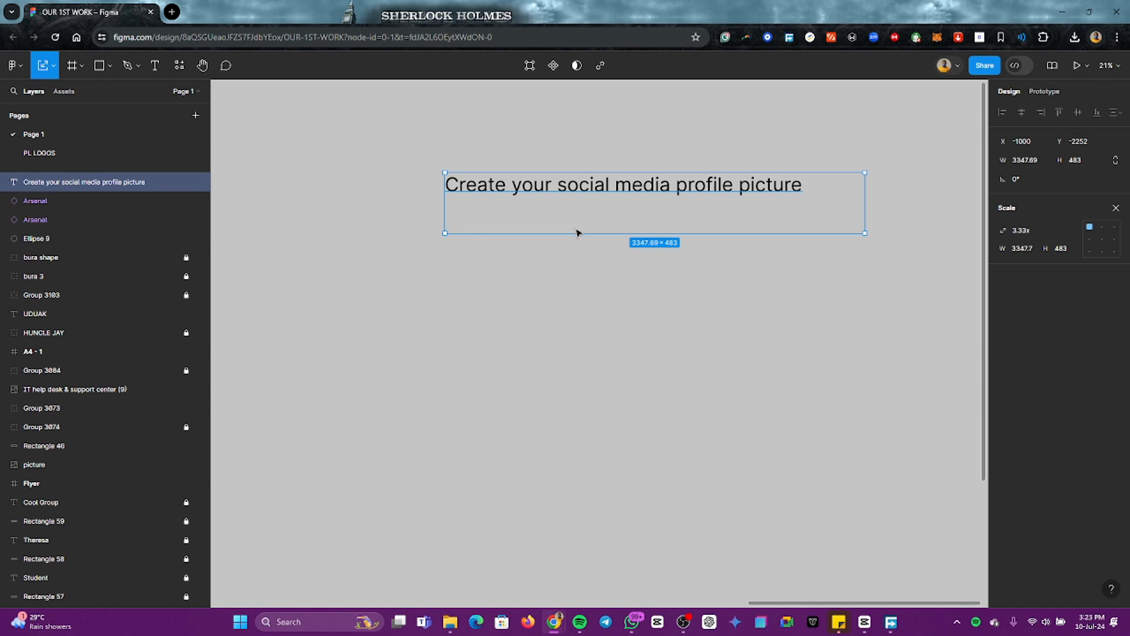
click(678, 283)
Step: Set the whole title text to the Italic style with a font size of 200
double_click(640, 198)
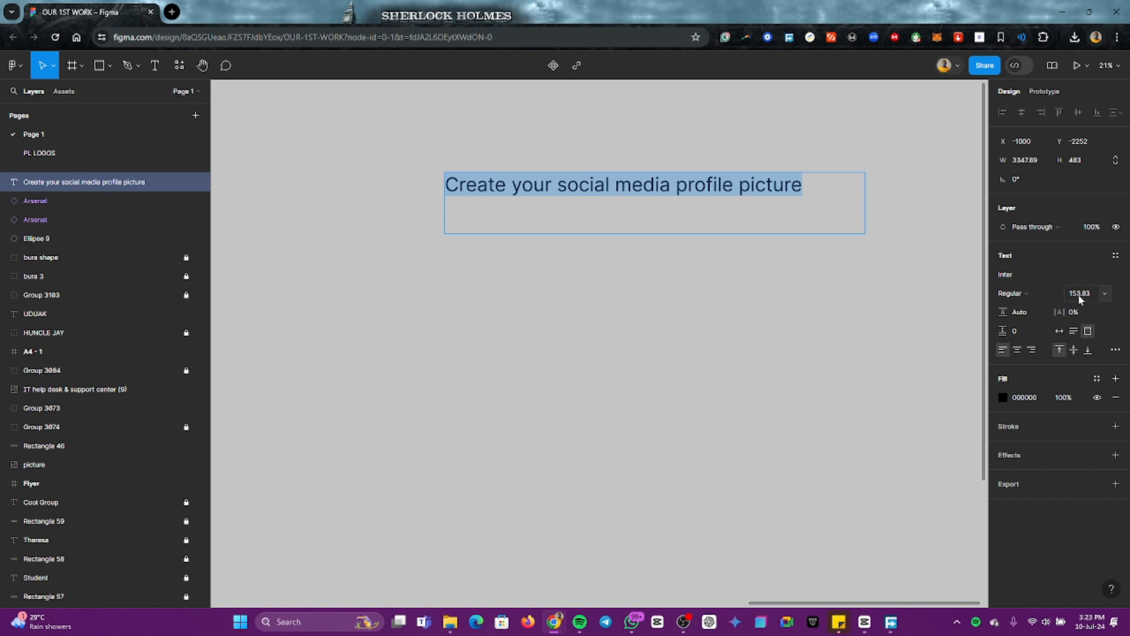
click(1047, 294)
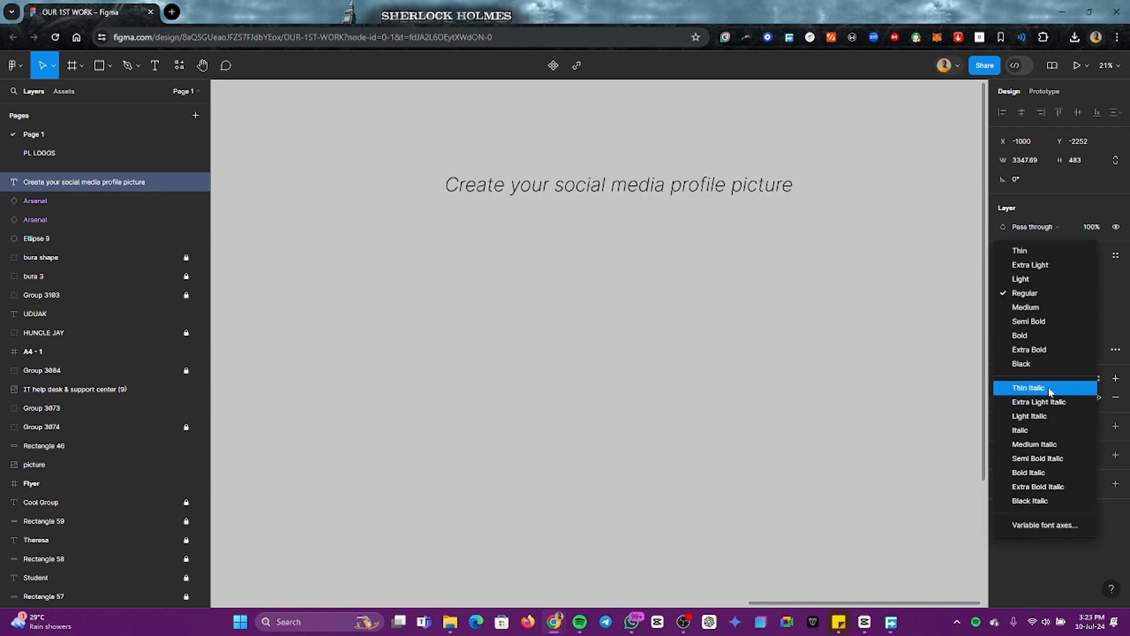
click(1051, 430)
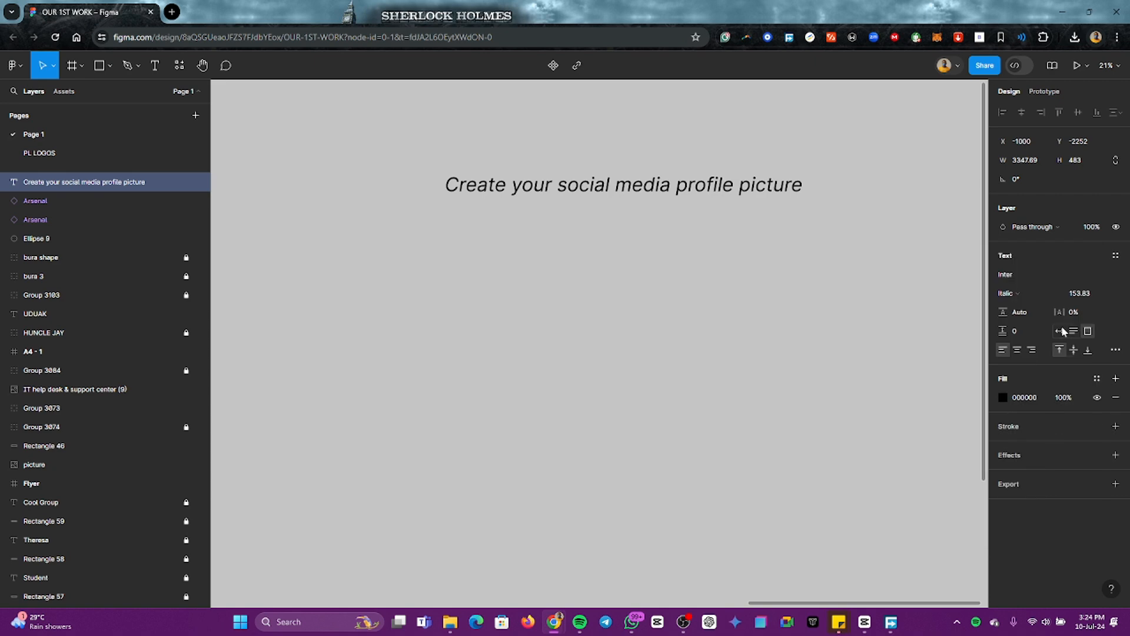
click(1082, 294)
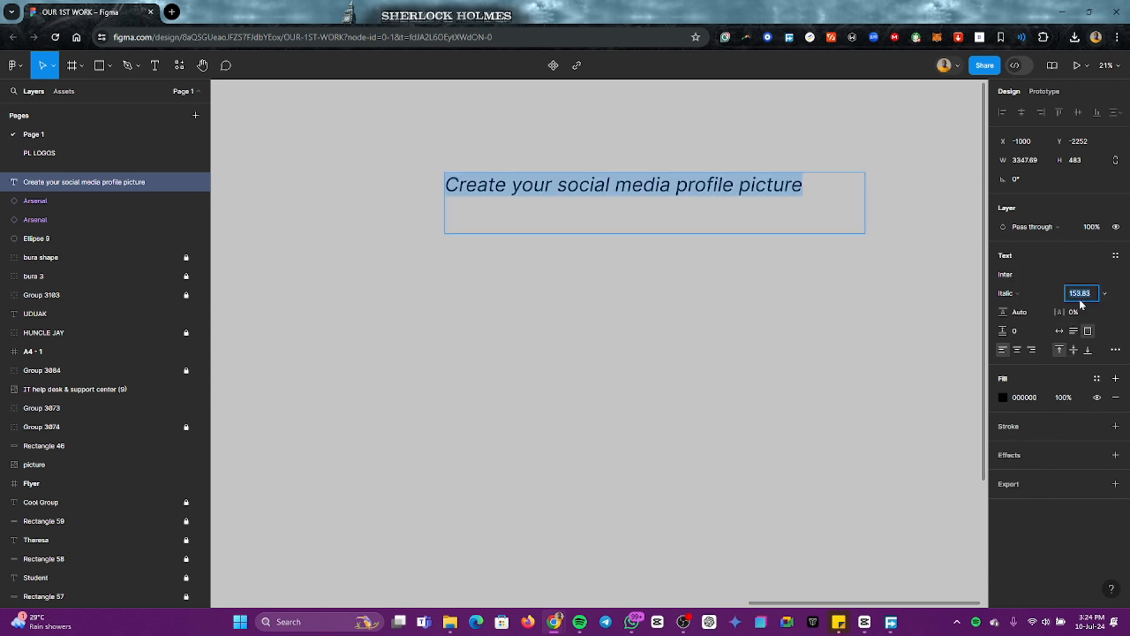
key(Return)
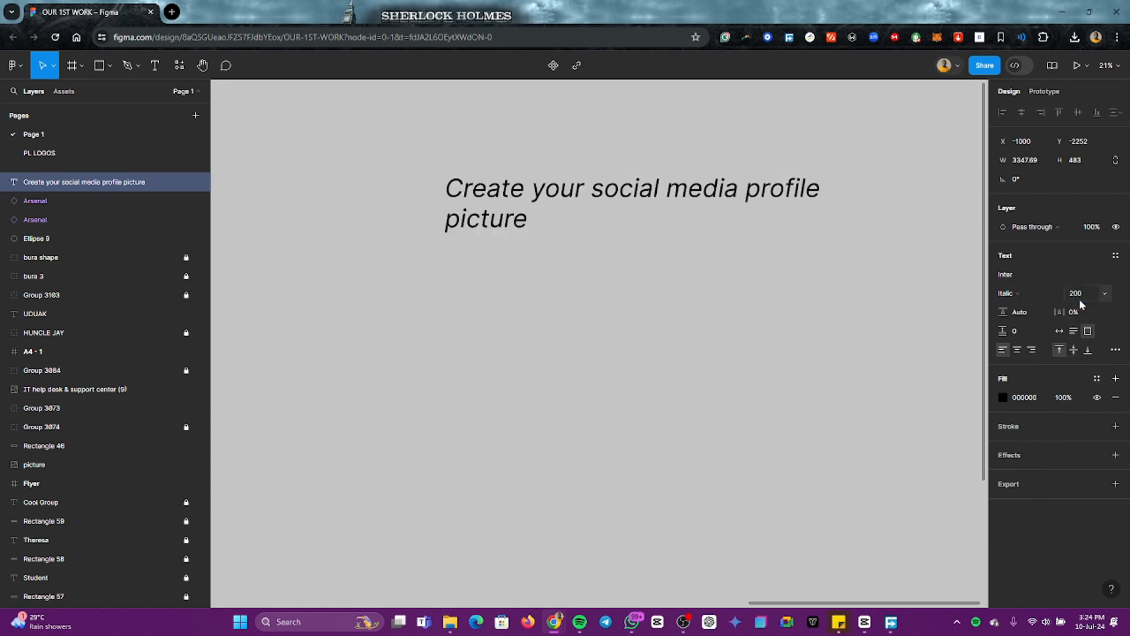
key(Return)
key(Right)
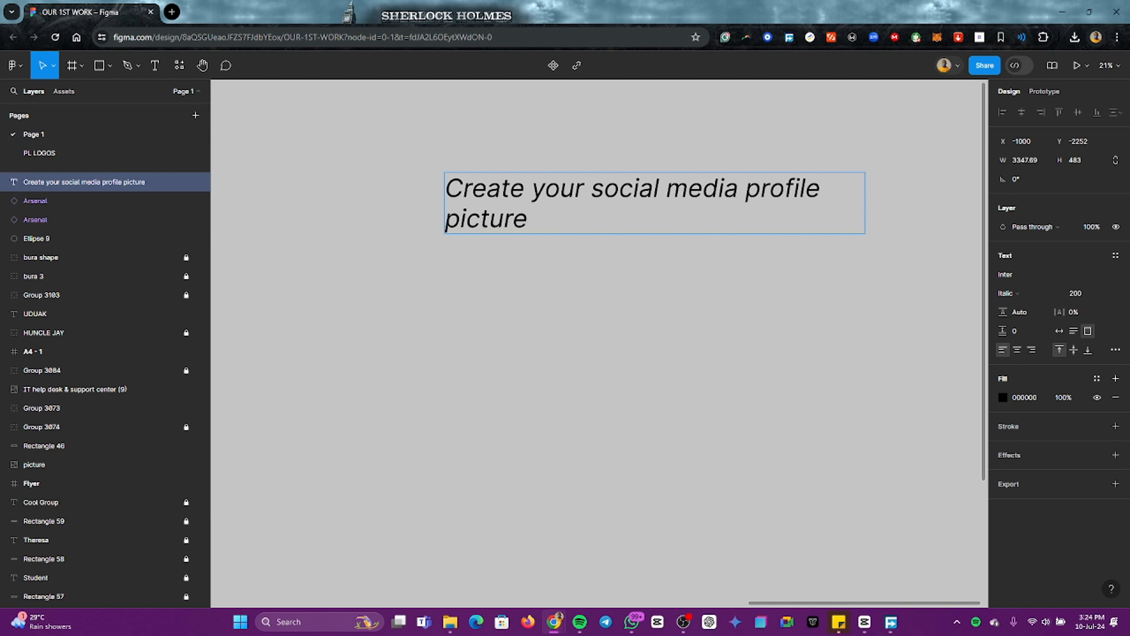
Step: Resize the title's text box to about 3806 × 342 so the text fits on a single line
key(Escape)
drag(868, 214, 925, 214)
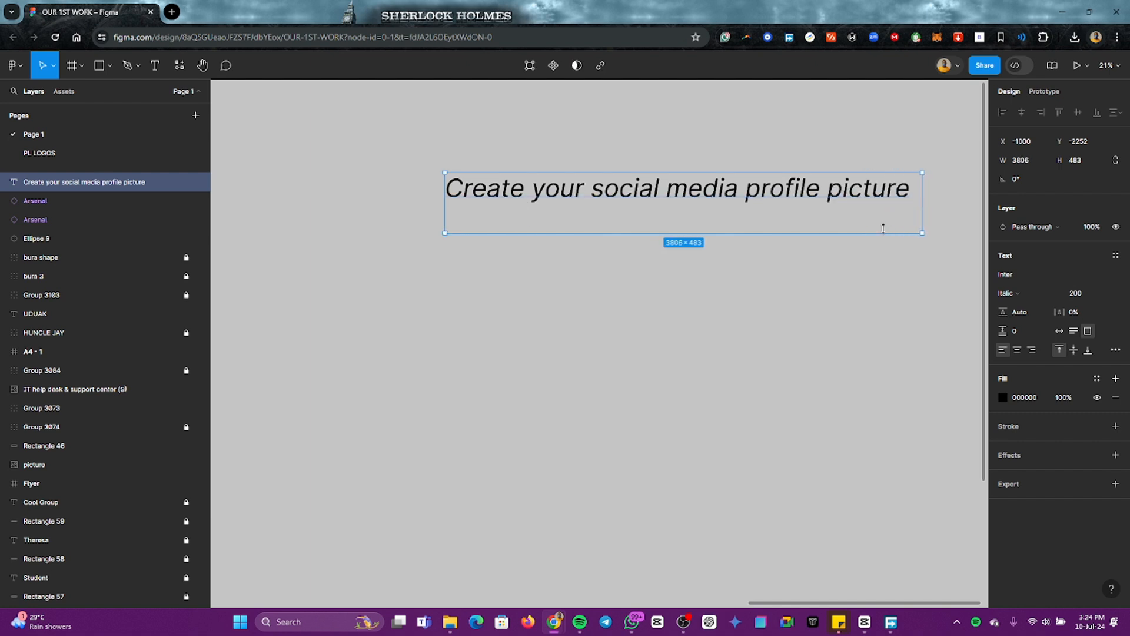
scroll(871, 222, down, 3)
scroll(828, 242, right, 2)
click(607, 287)
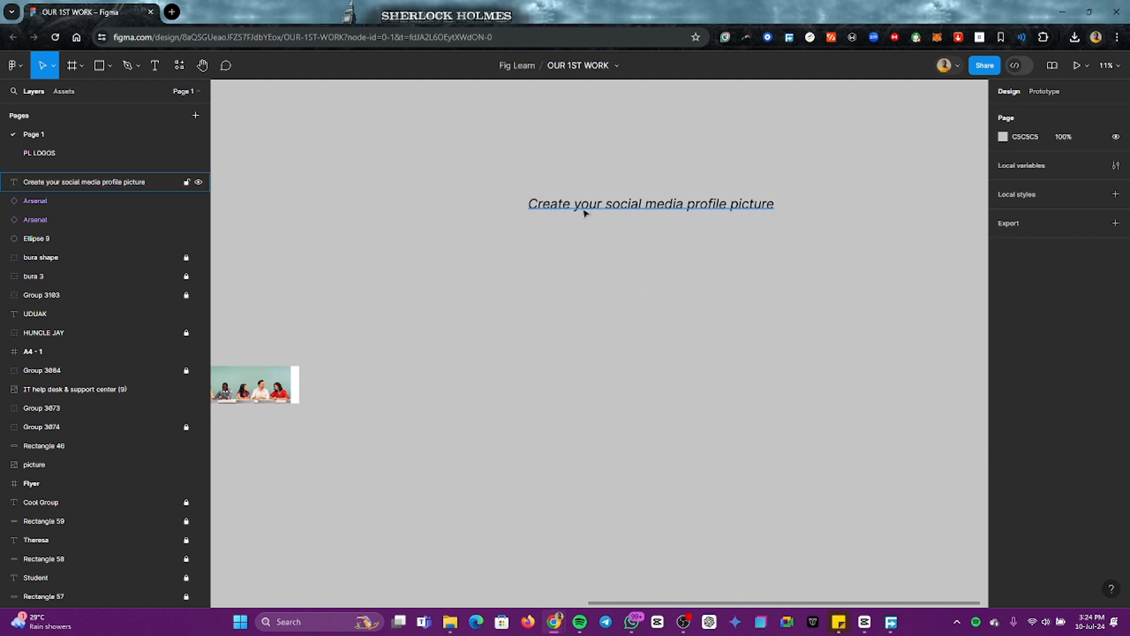
Step: Move the title up and to the right on the canvas, to about X -361, Y -2713
scroll(631, 257, down, 2)
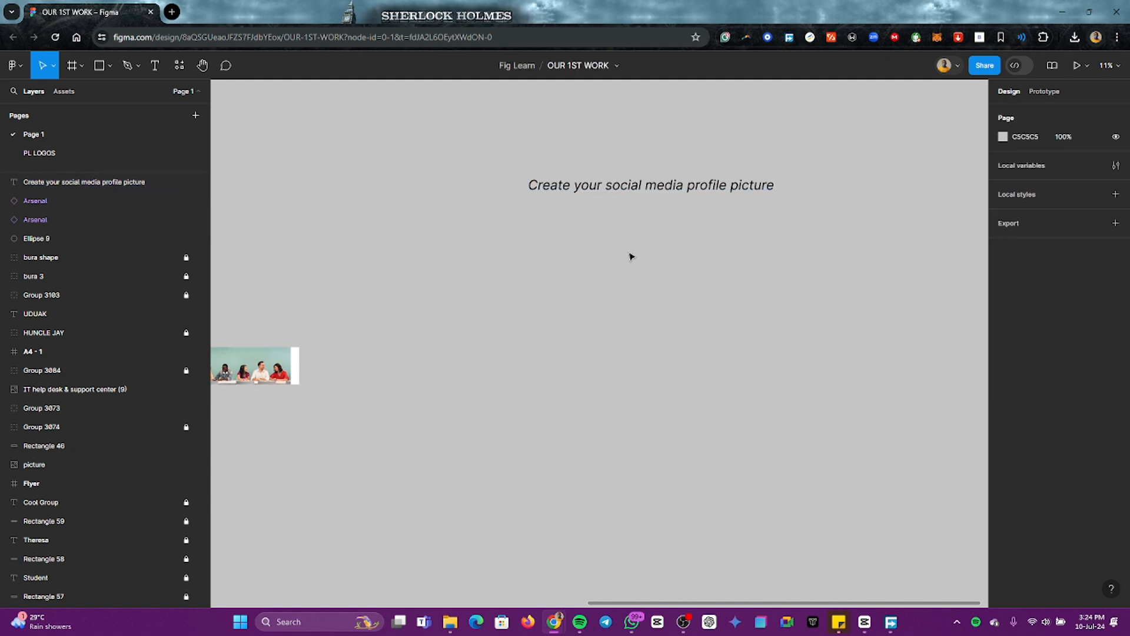
click(634, 187)
drag(634, 187, 676, 157)
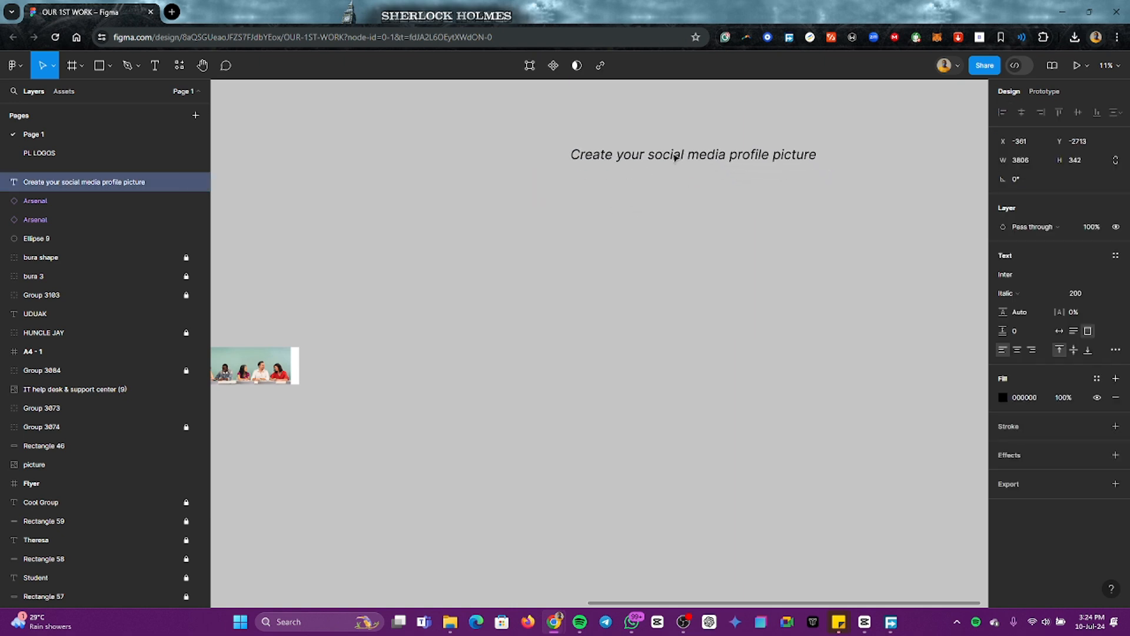
click(645, 214)
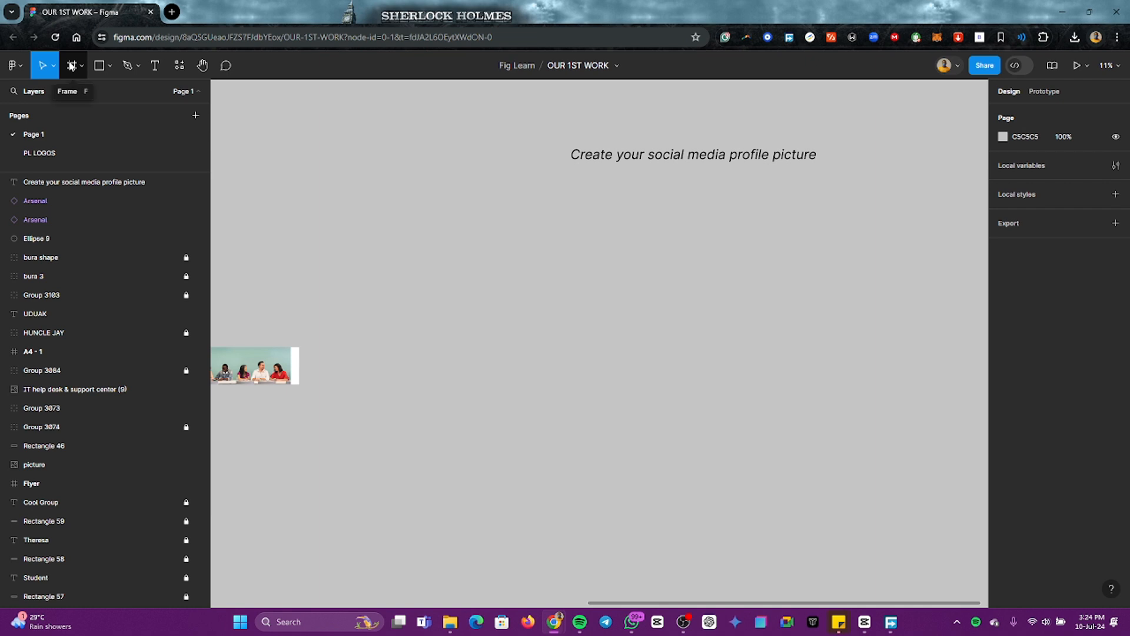
Step: Create a frame from the A4 paper preset and place it below the title, aligned with the title's left edge
click(71, 65)
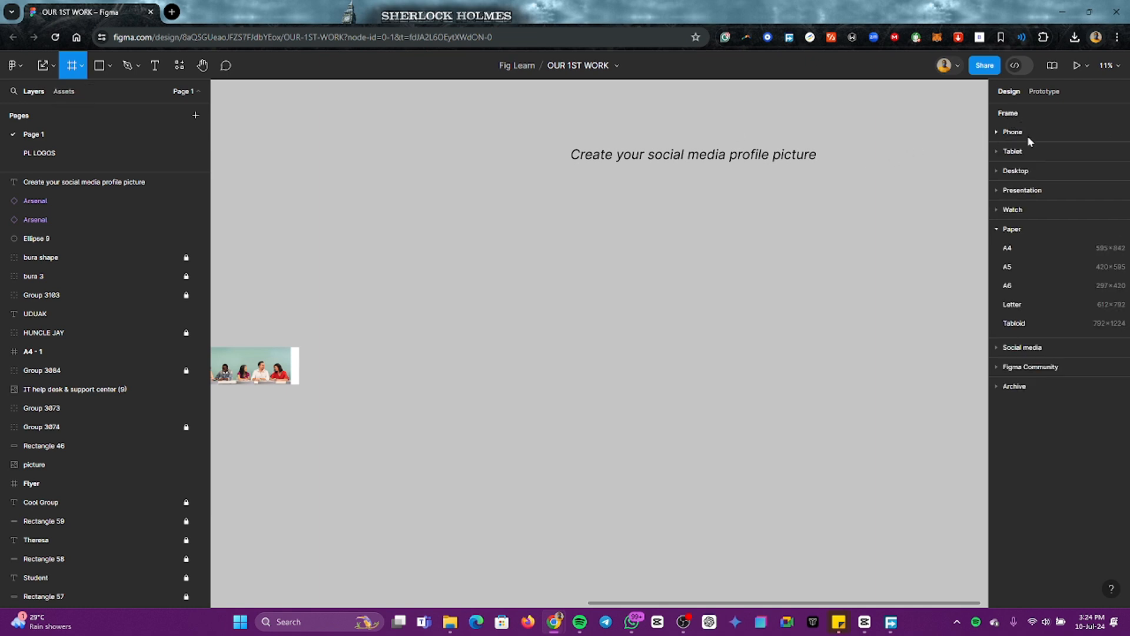
click(1013, 252)
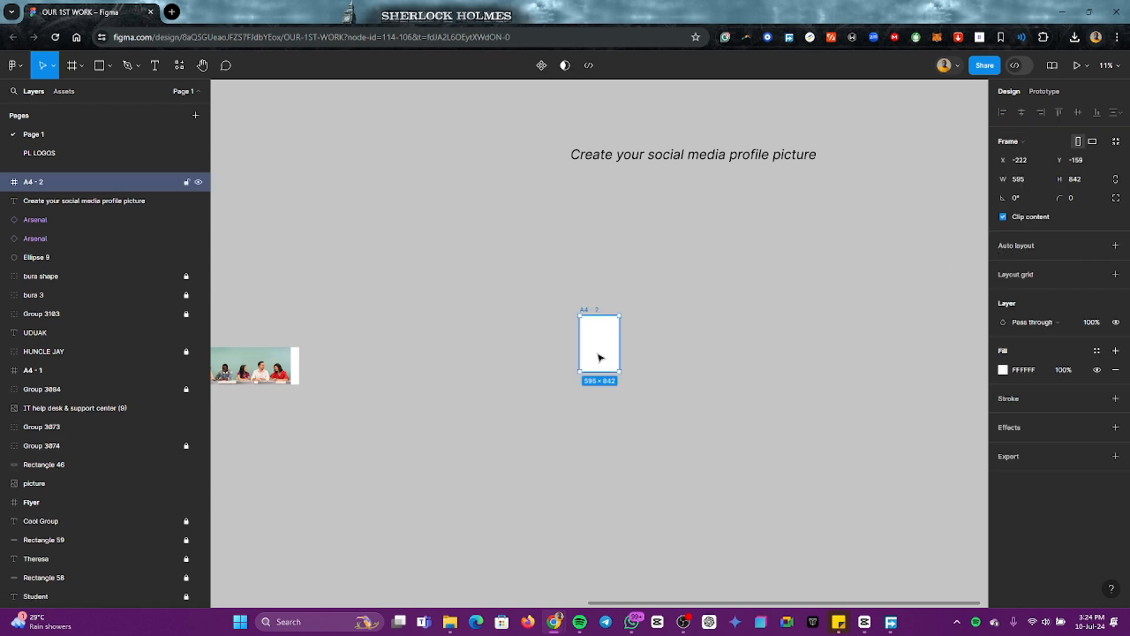
drag(597, 363, 585, 248)
click(640, 236)
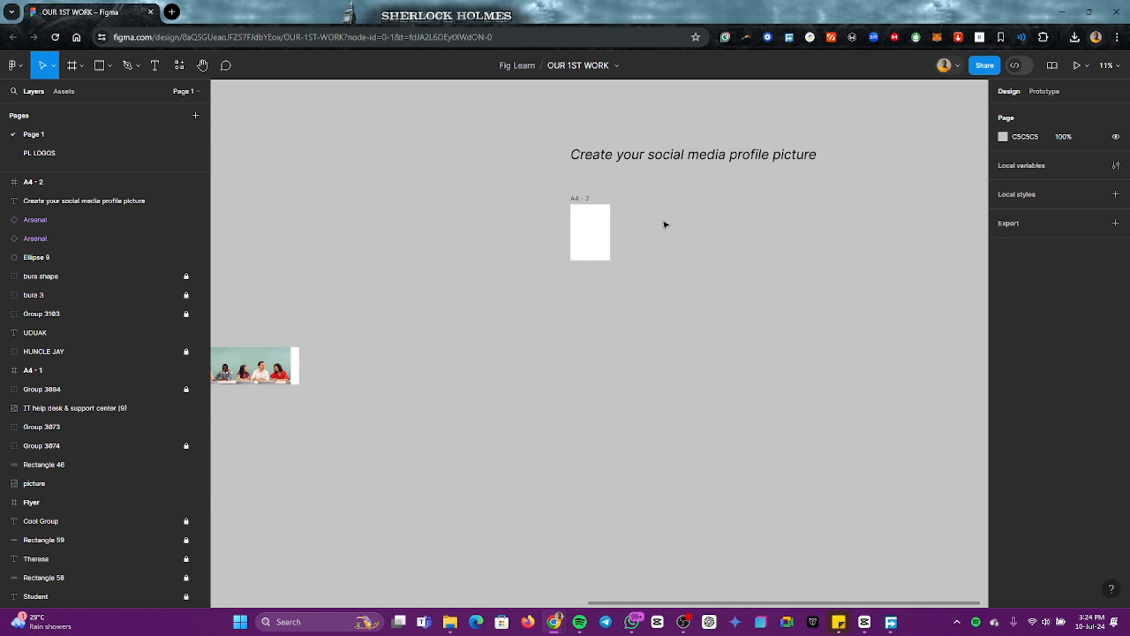
Step: Draw a custom frame to the right of the A4 frame and set its size to 1080 × 1080
click(82, 69)
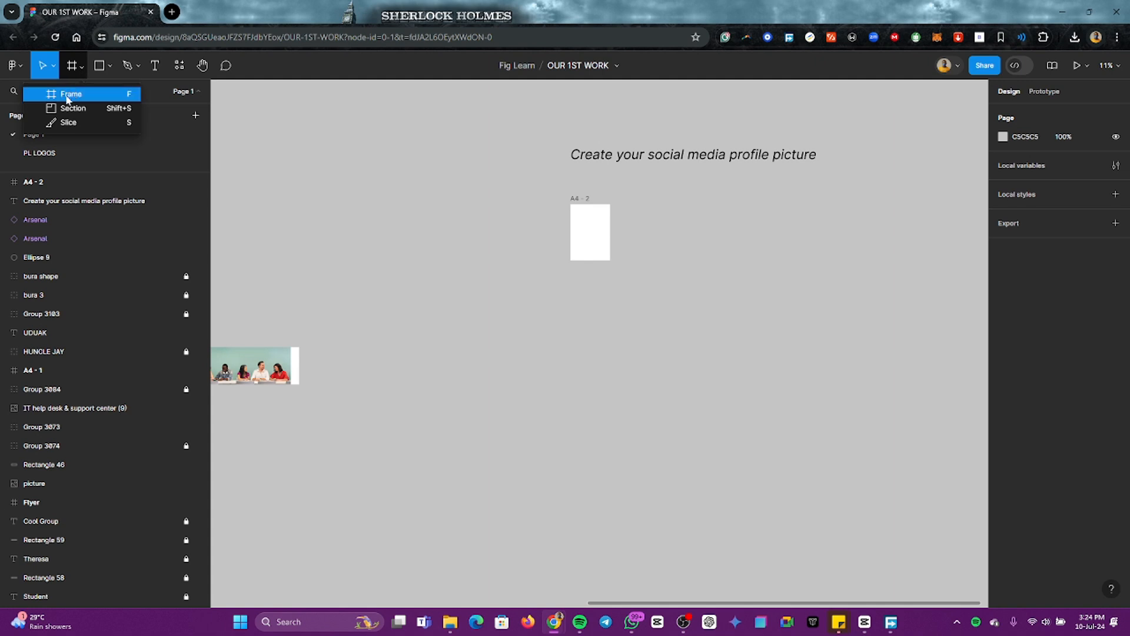
click(68, 96)
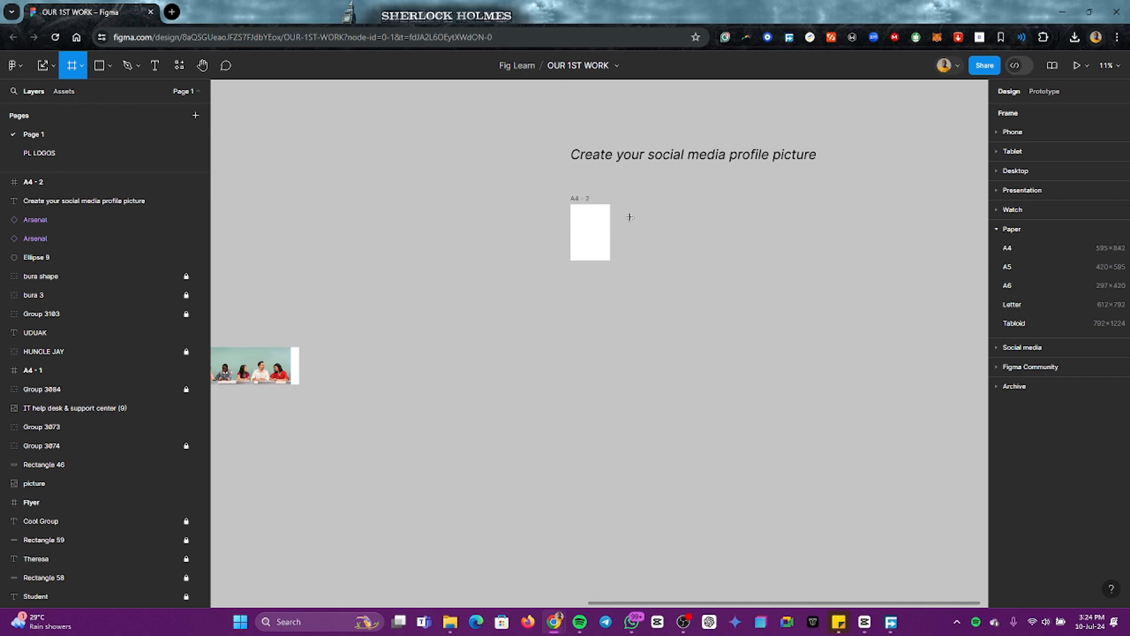
drag(630, 216, 700, 268)
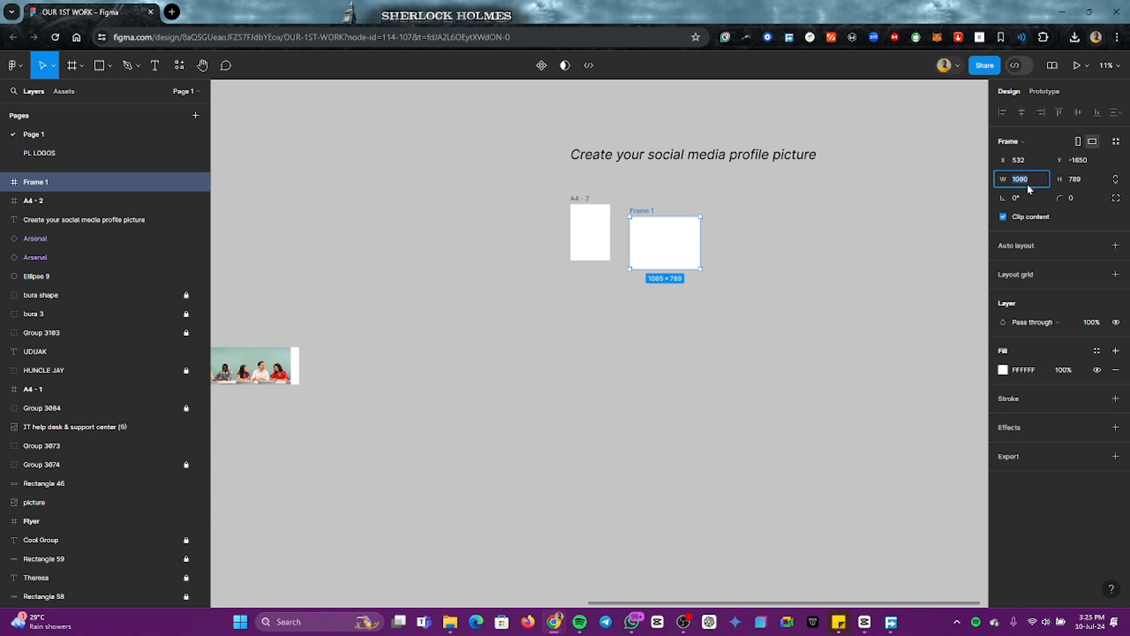
click(1087, 178)
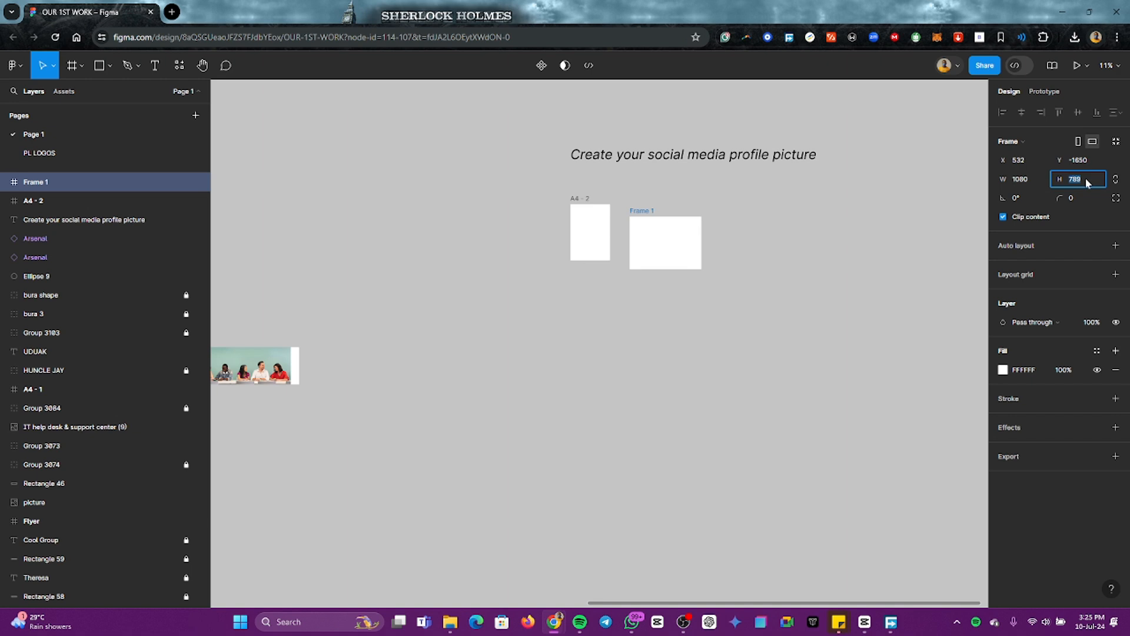
text(1080)
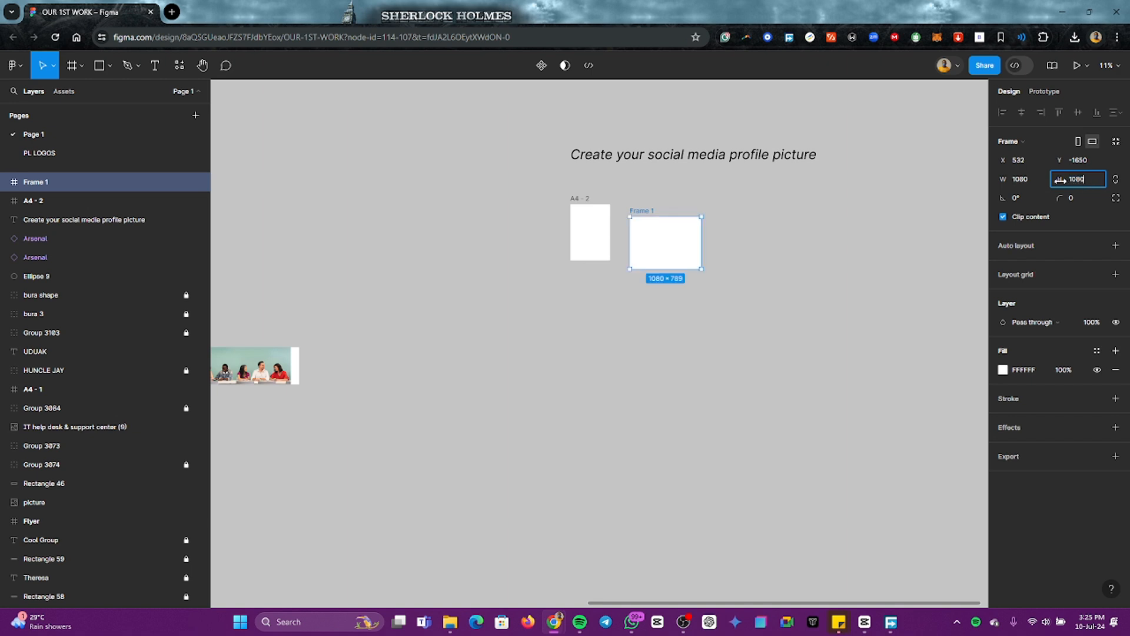
key(Return)
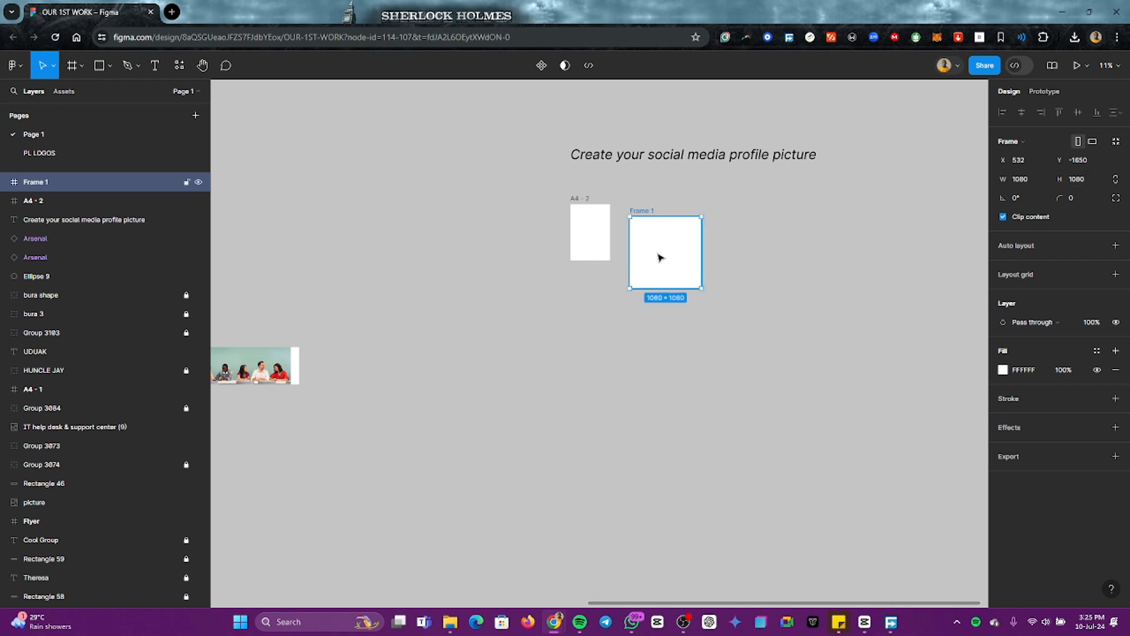
Step: Place the square frame to the right of the A4 frame with a gap and their top edges aligned
drag(661, 255, 656, 235)
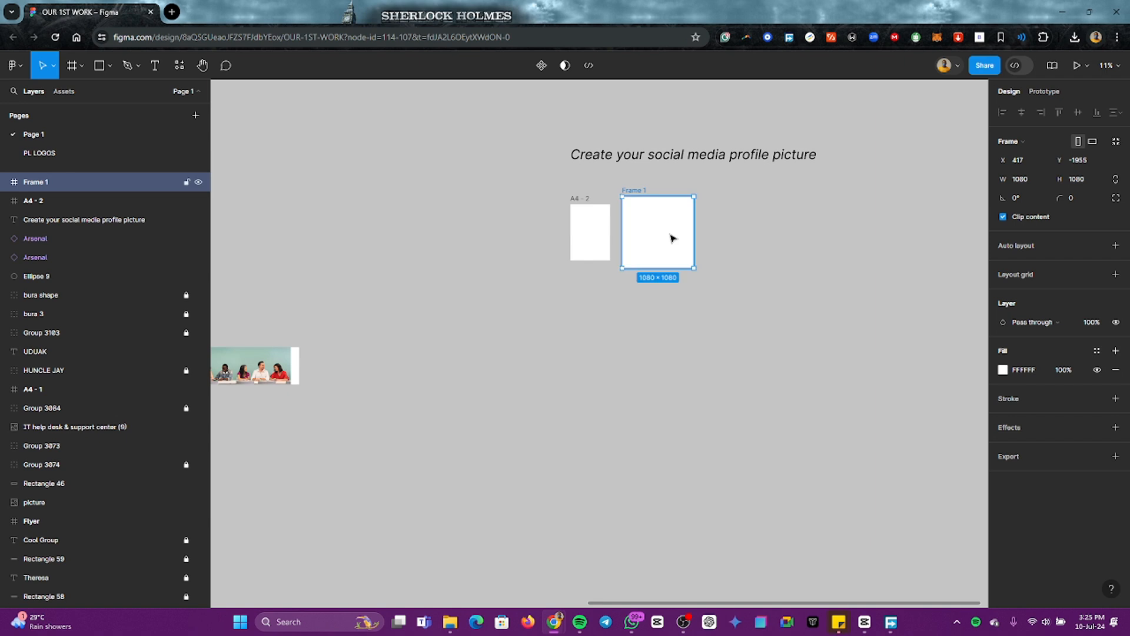
click(724, 235)
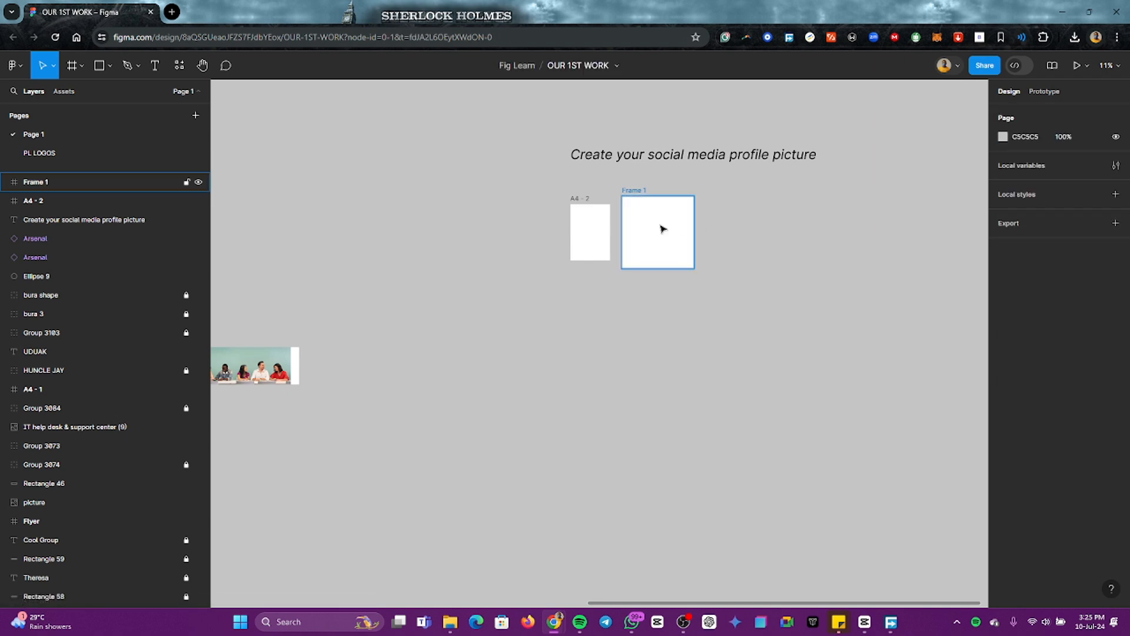
click(651, 237)
mouse_move(651, 237)
mouse_down()
mouse_move(709, 245)
mouse_move(661, 243)
mouse_up()
click(513, 215)
click(582, 217)
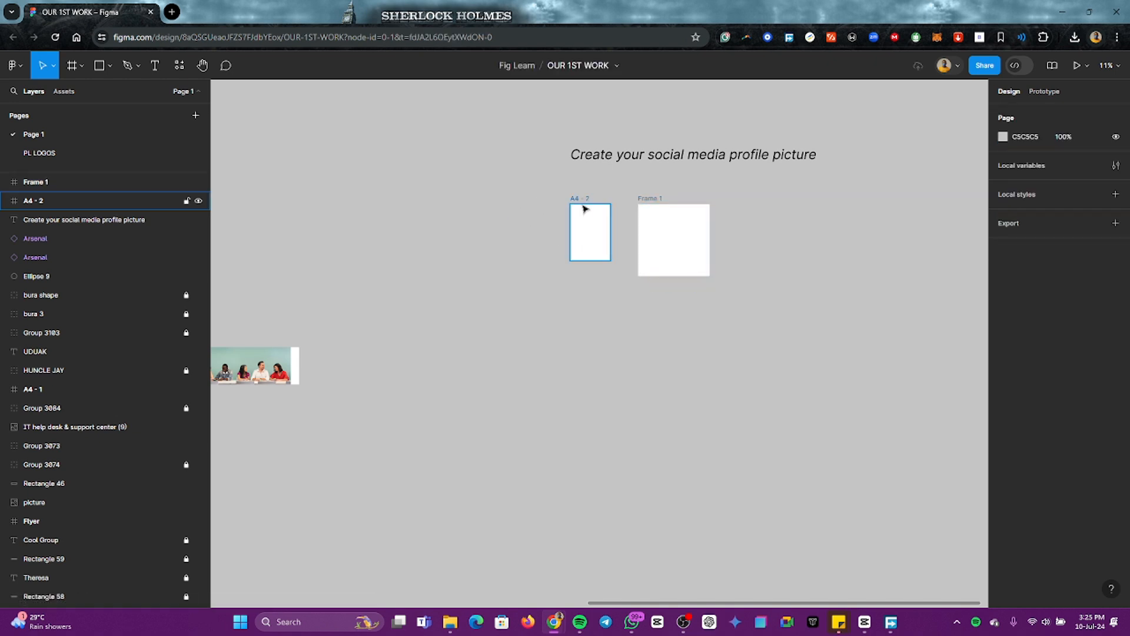
click(585, 203)
click(654, 216)
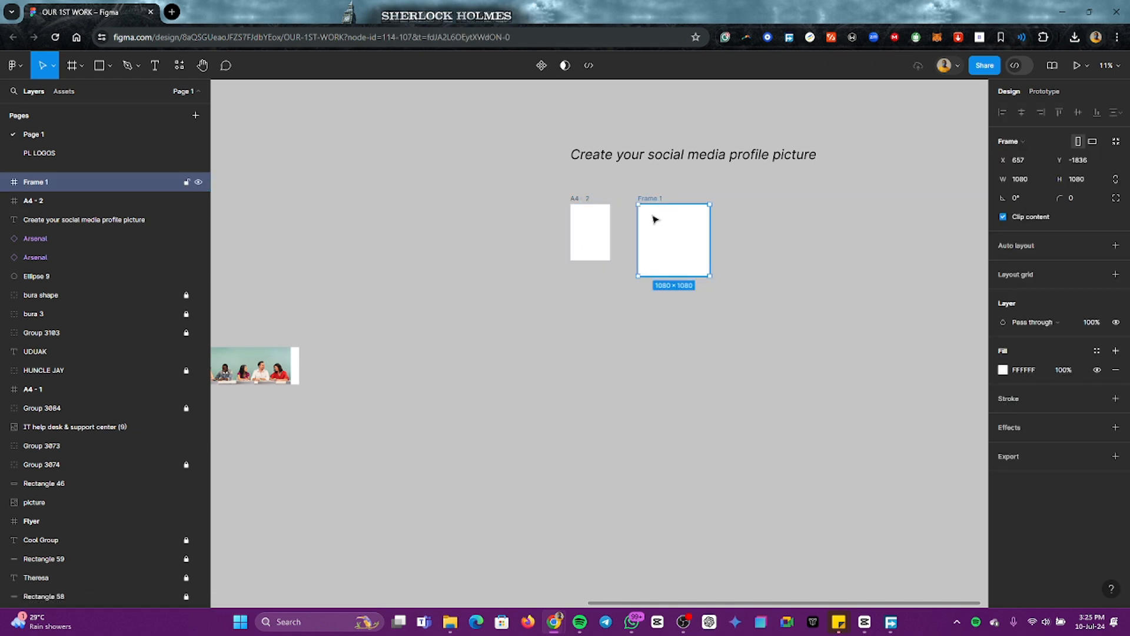
Step: Rename the A4 frame by adding the designer's full name and a hyphen before "A4 - 2"
click(582, 207)
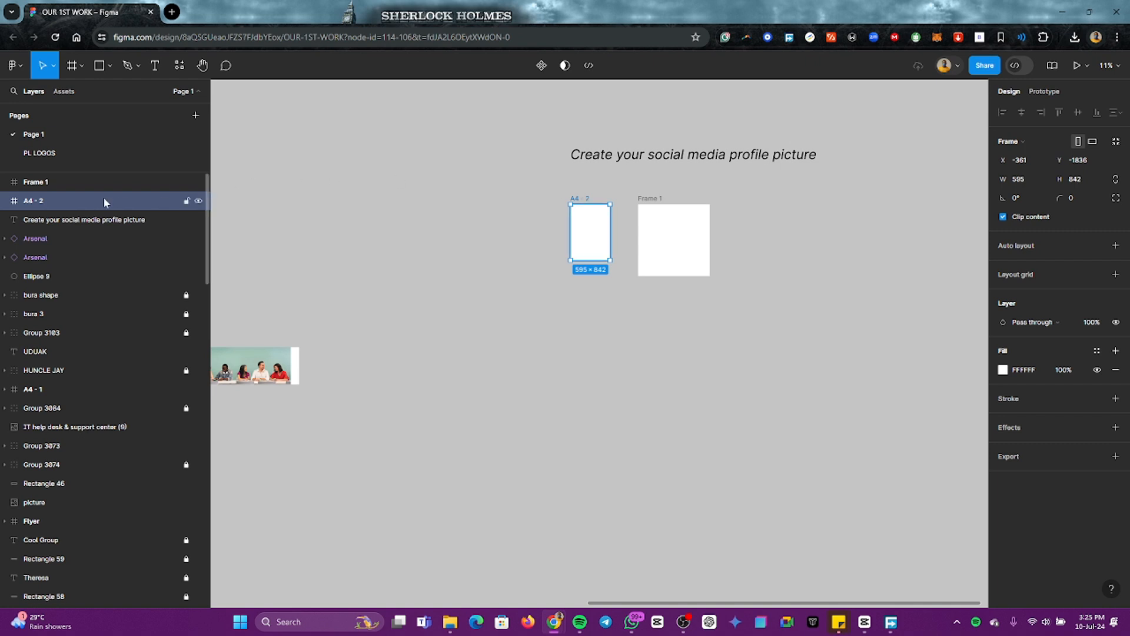
double_click(27, 202)
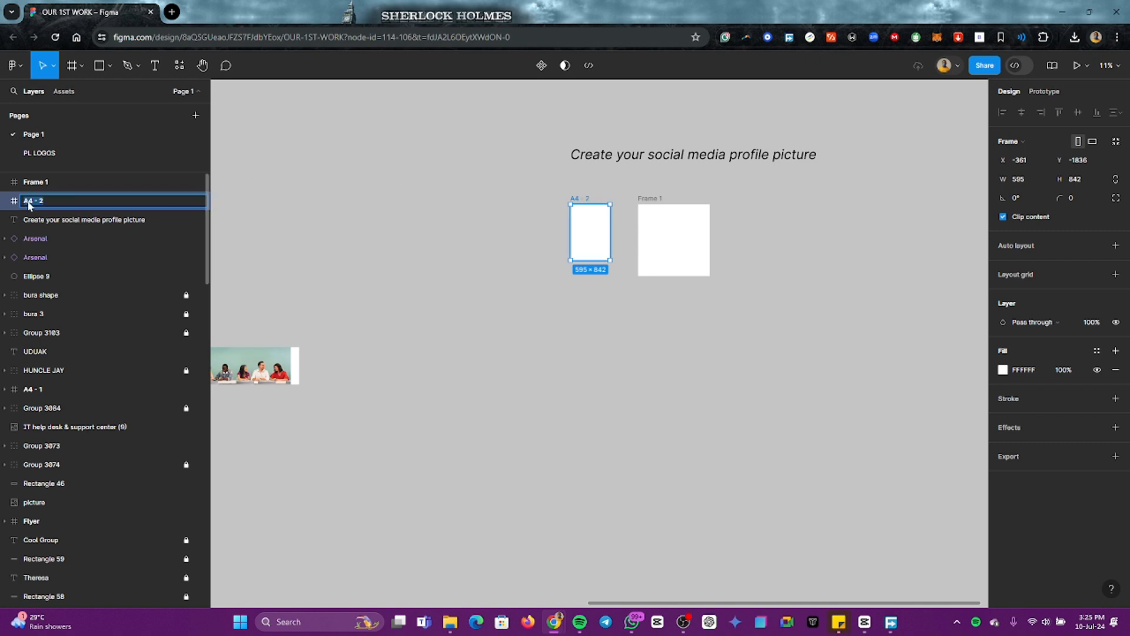
key(Left)
text(pAUL)
key(BackSpace)
key(BackSpace)
key(BackSpace)
key(BackSpace)
text(Paul)
text( C)
text(hwota)
text( -)
key(Return)
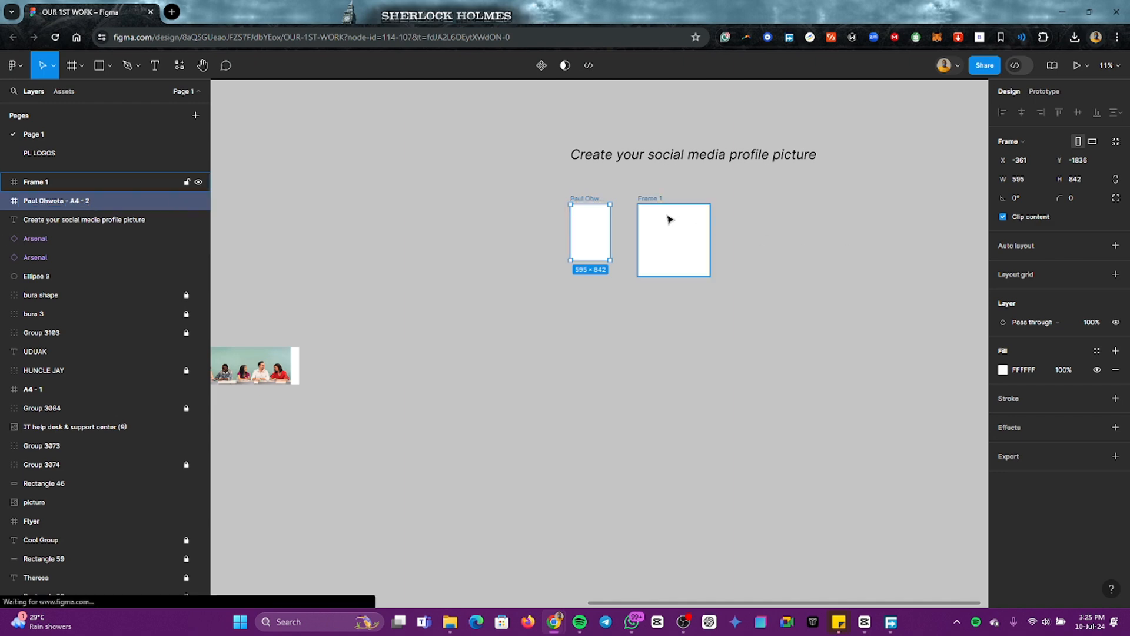
Step: Rename the 1080 × 1080 frame with the designer's full name followed by "Profile"
click(669, 219)
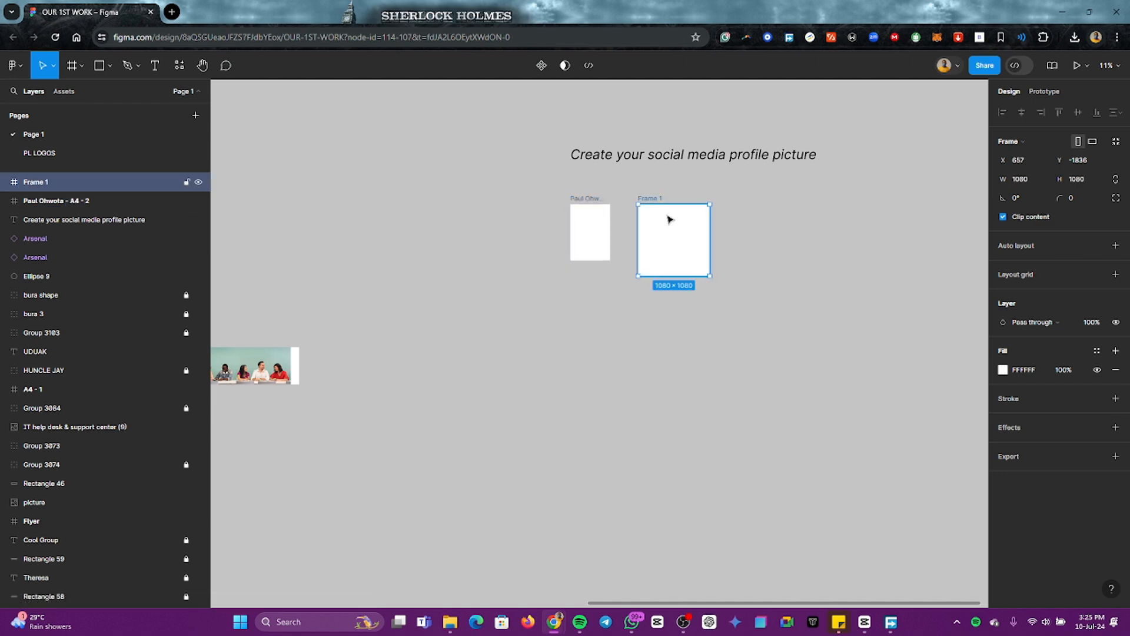
double_click(32, 184)
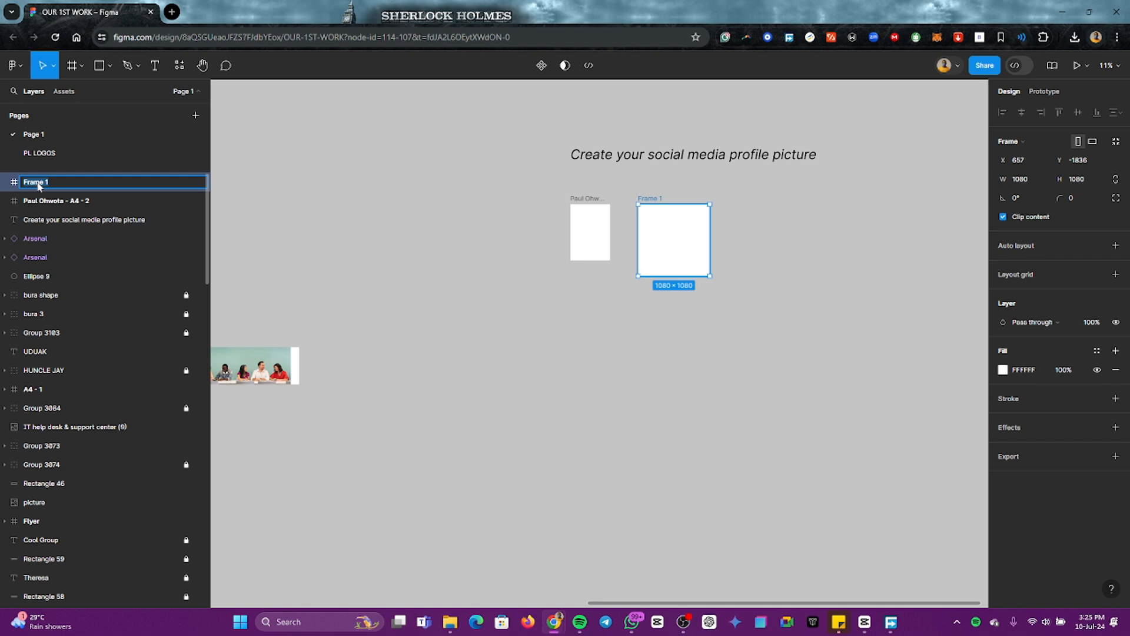
text(Paul Ohwota Profile)
key(Return)
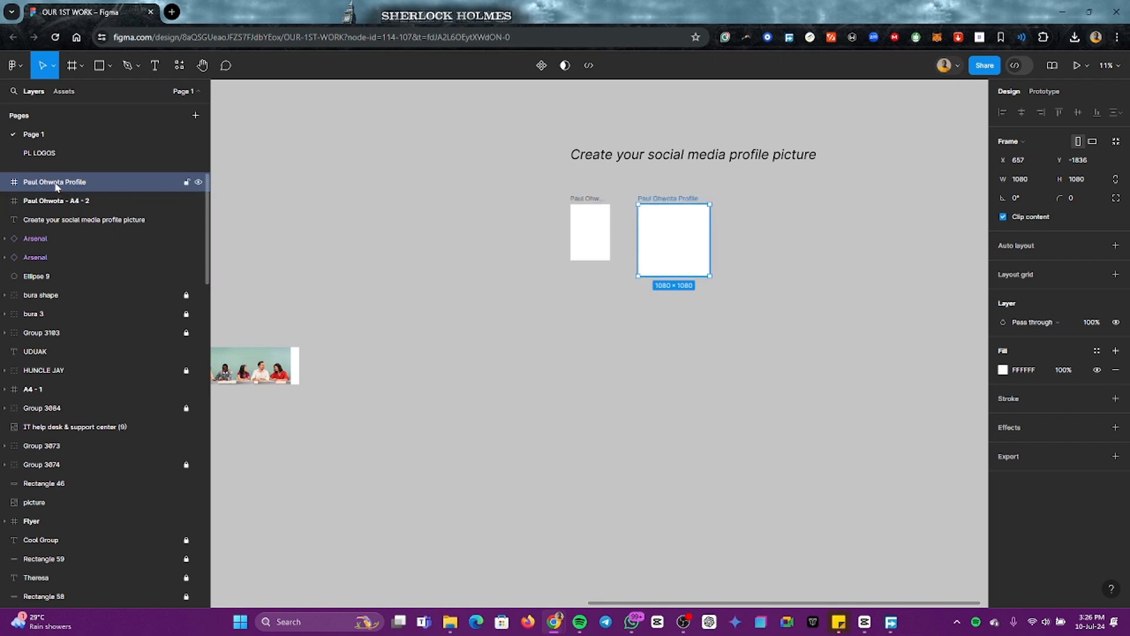
Step: Replace the spaces in the square frame's name with hyphens
double_click(36, 183)
click(36, 184)
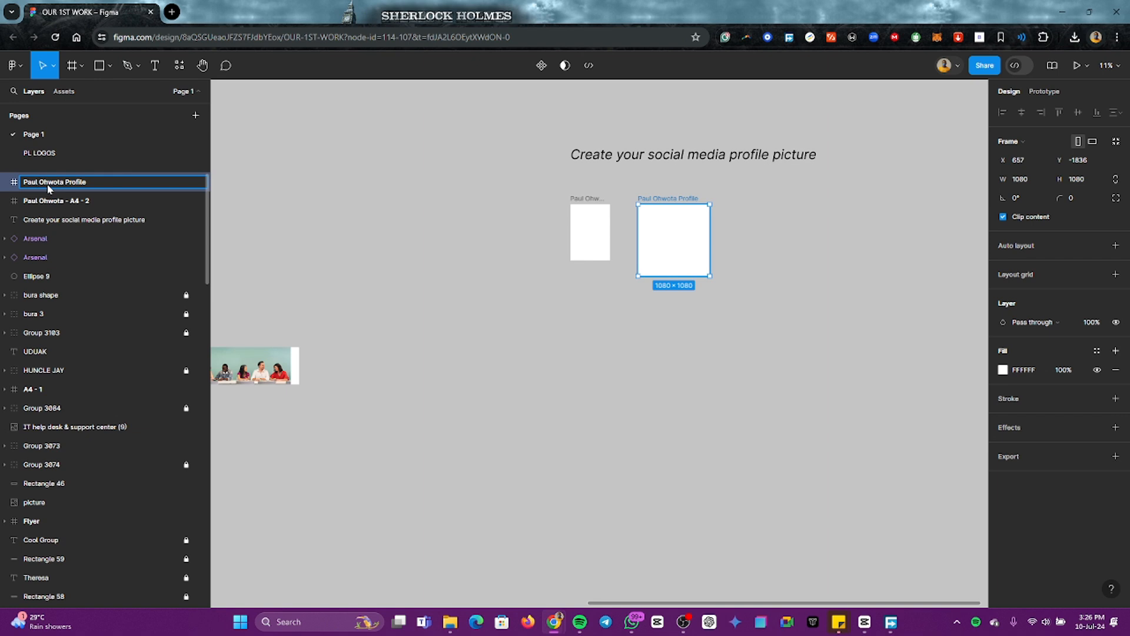
key(BackSpace)
text(-)
key(BackSpace)
text(-)
key(Return)
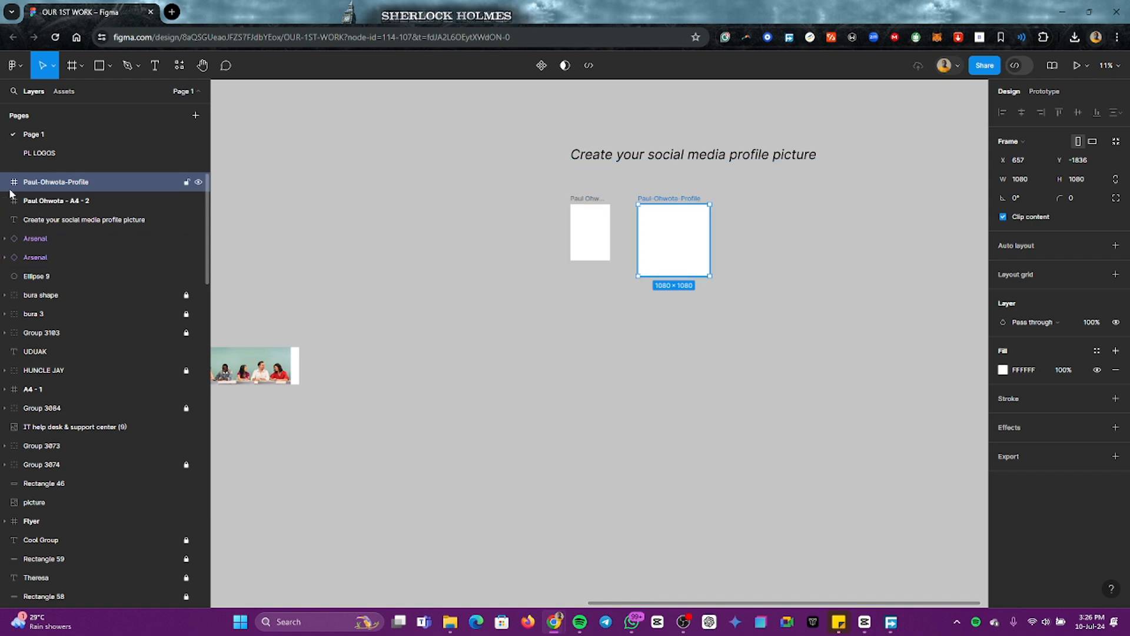
click(789, 218)
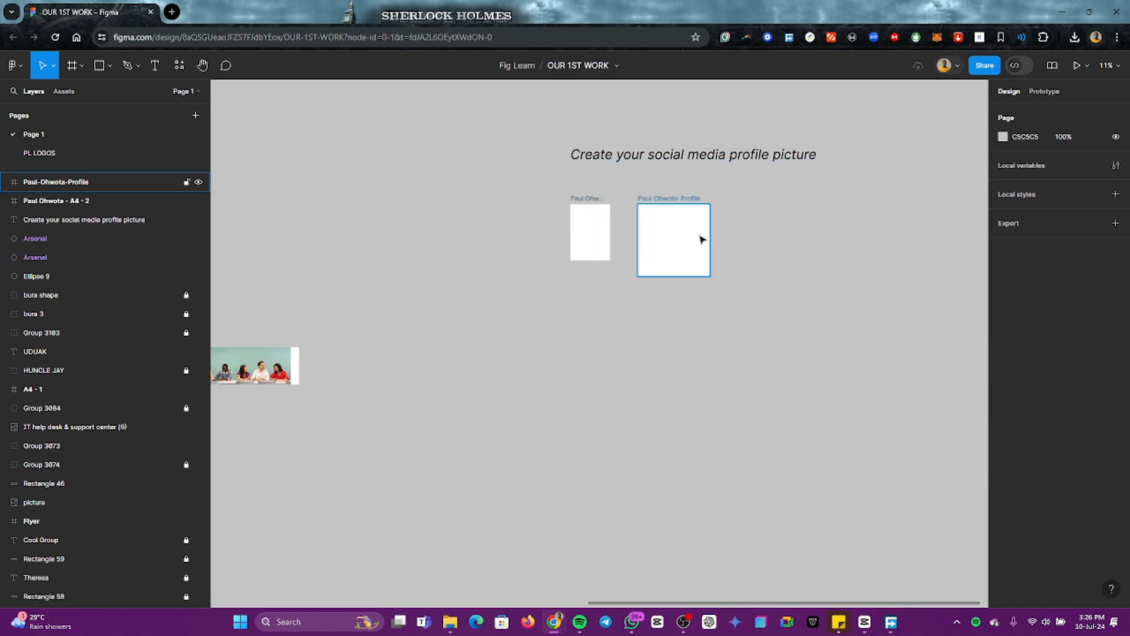
Step: Draw an ellipse to the right of the square frame and set its size to 1080 × 1080
scroll(678, 235, right, 2)
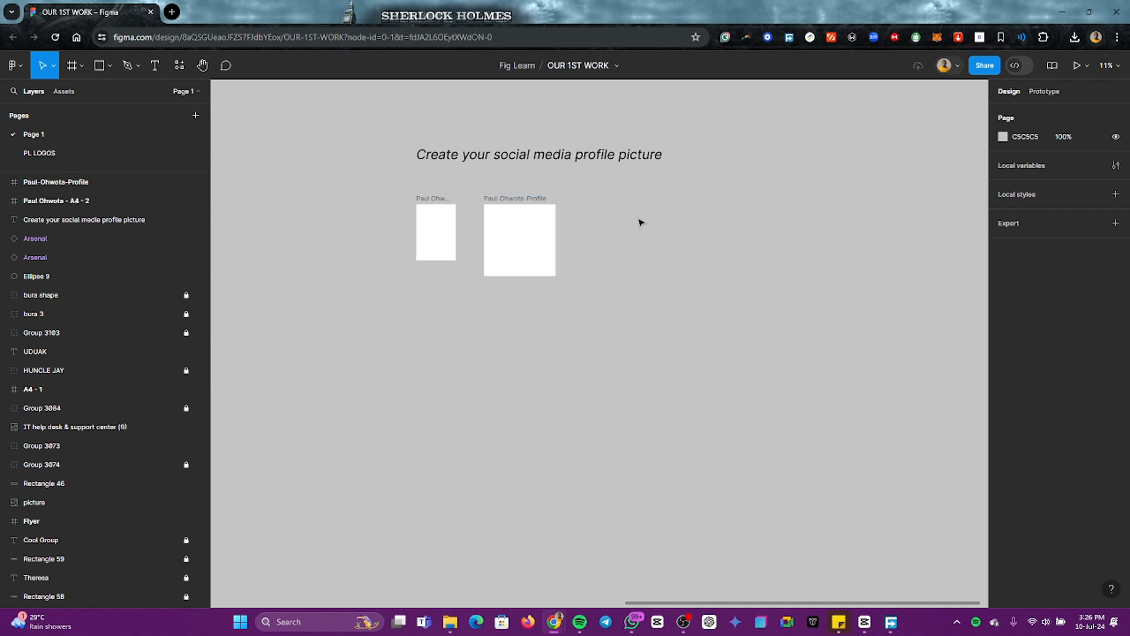
click(109, 66)
click(69, 138)
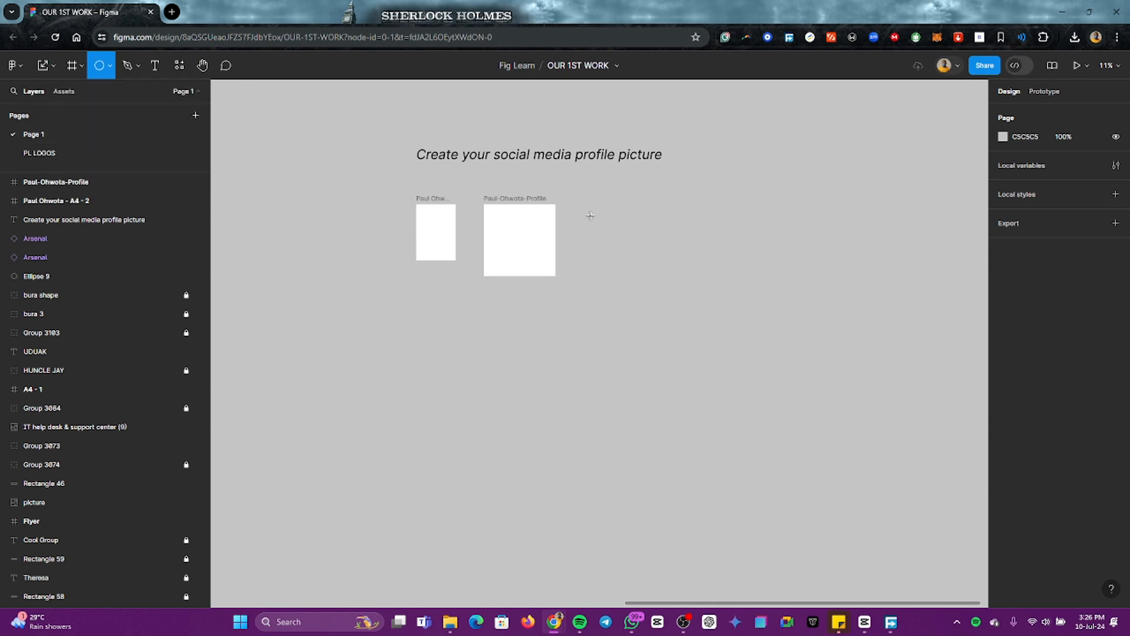
mouse_move(584, 216)
mouse_down()
mouse_move(647, 287)
mouse_move(670, 290)
mouse_move(693, 263)
mouse_up()
mouse_move(634, 241)
mouse_down()
mouse_move(652, 242)
mouse_move(621, 234)
mouse_up()
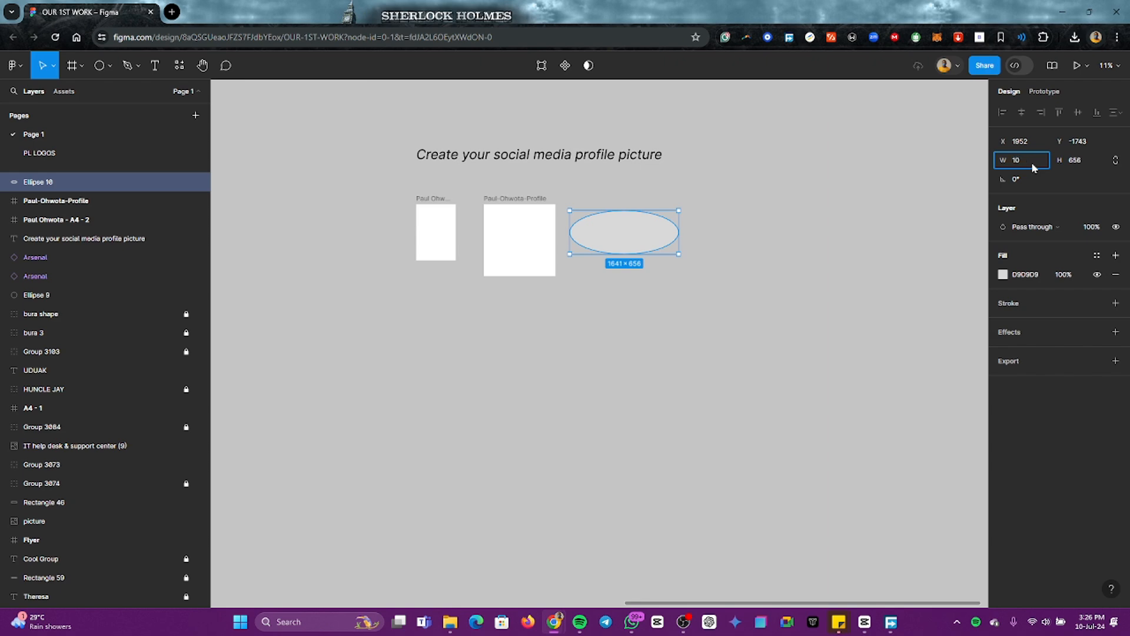
click(1079, 160)
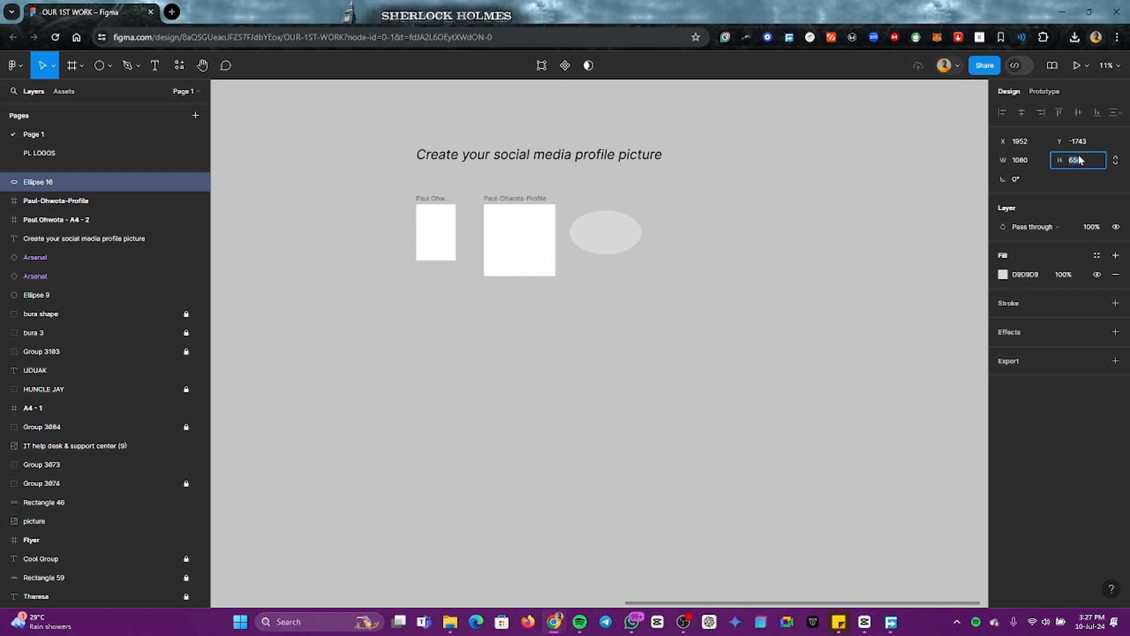
text(108)
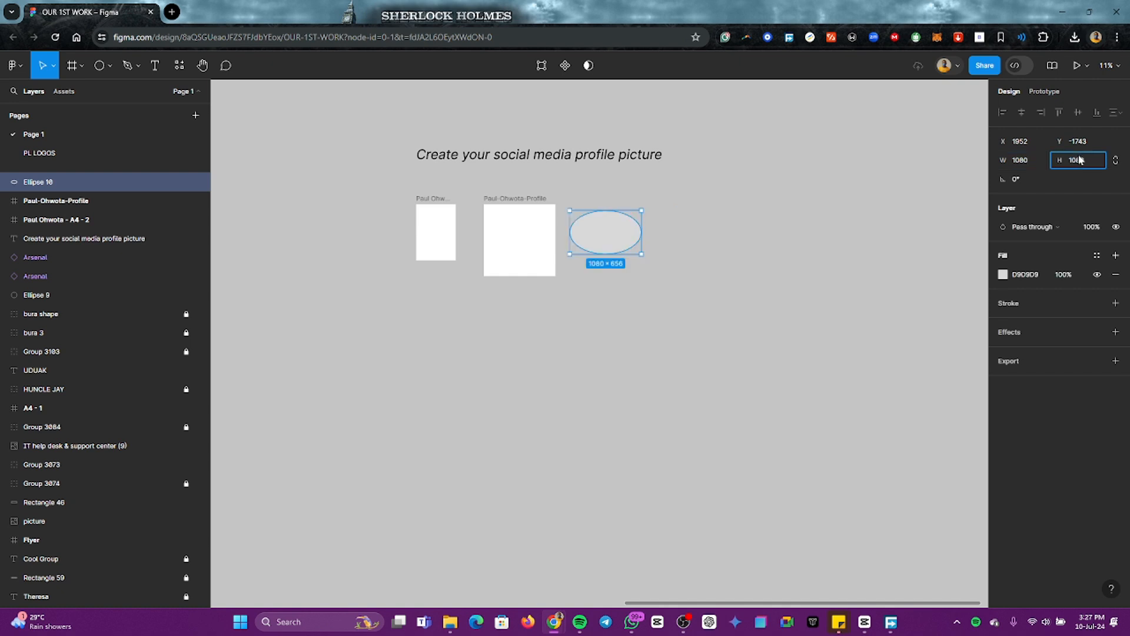
text(0)
key(Return)
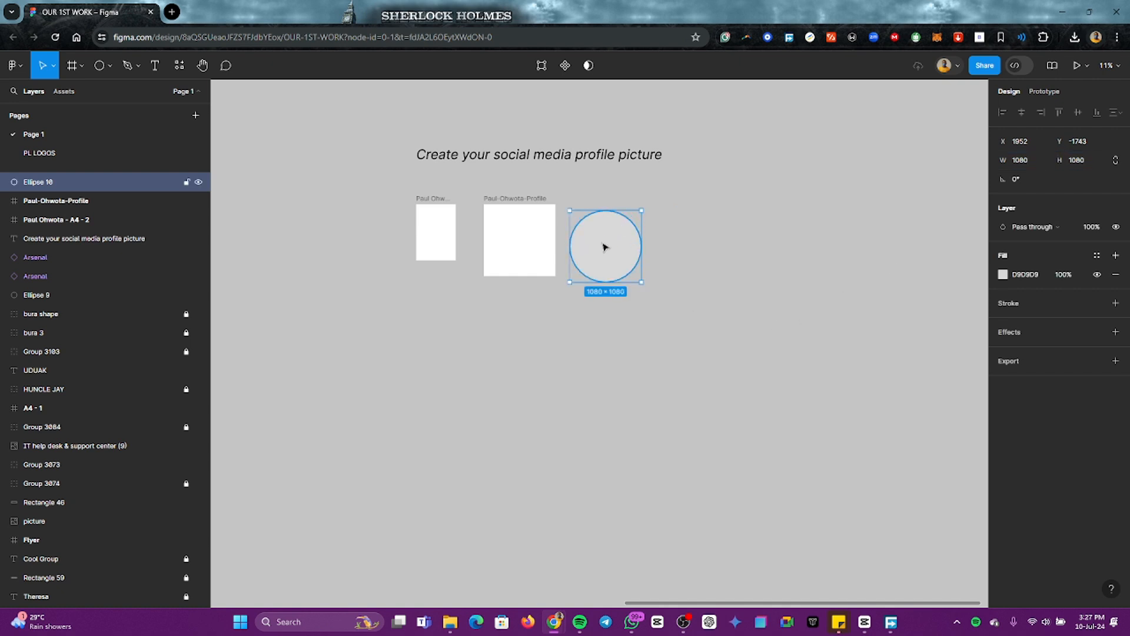
Step: Fill the circle with white FFFFFF and place it right of the square frame with a wide gap, top edges aligned
drag(605, 247, 603, 240)
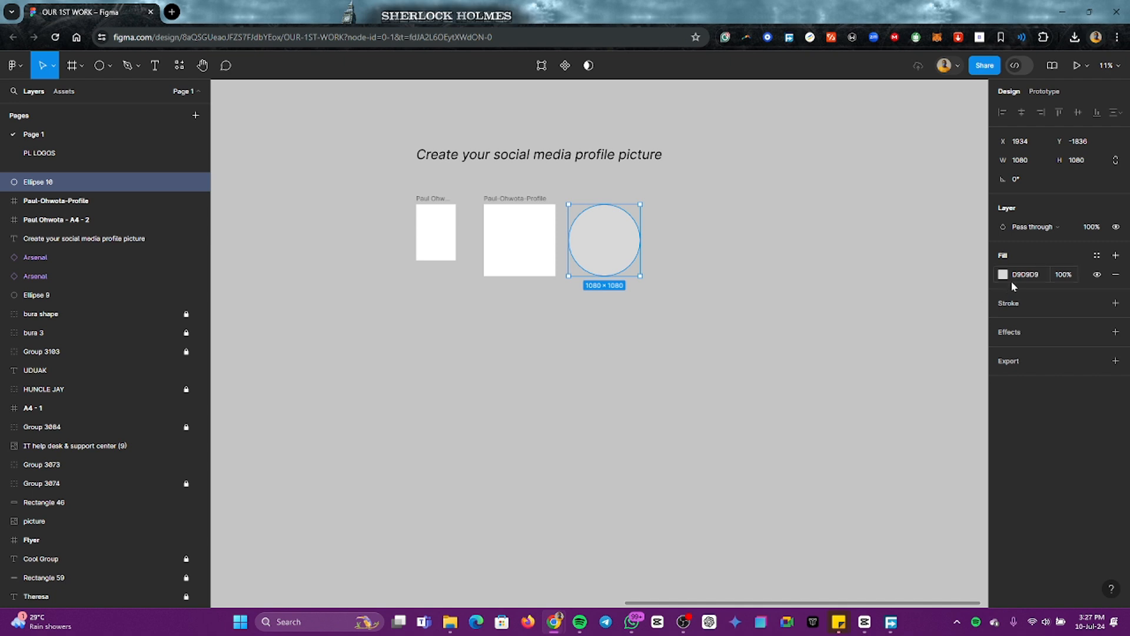
click(1004, 275)
drag(857, 327, 843, 303)
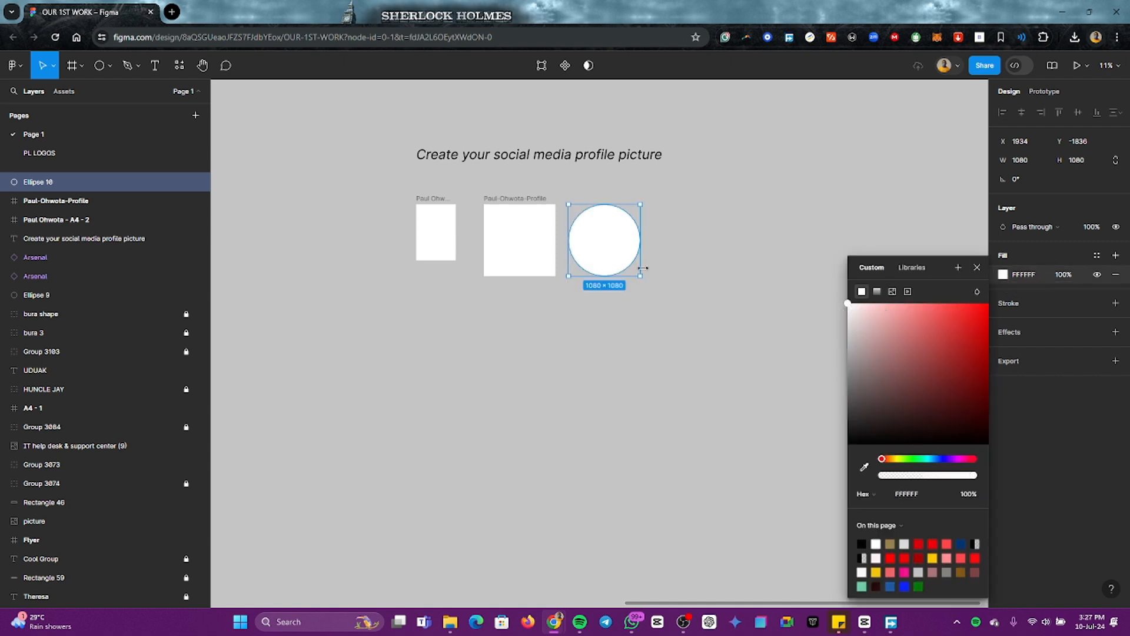
click(716, 270)
click(602, 240)
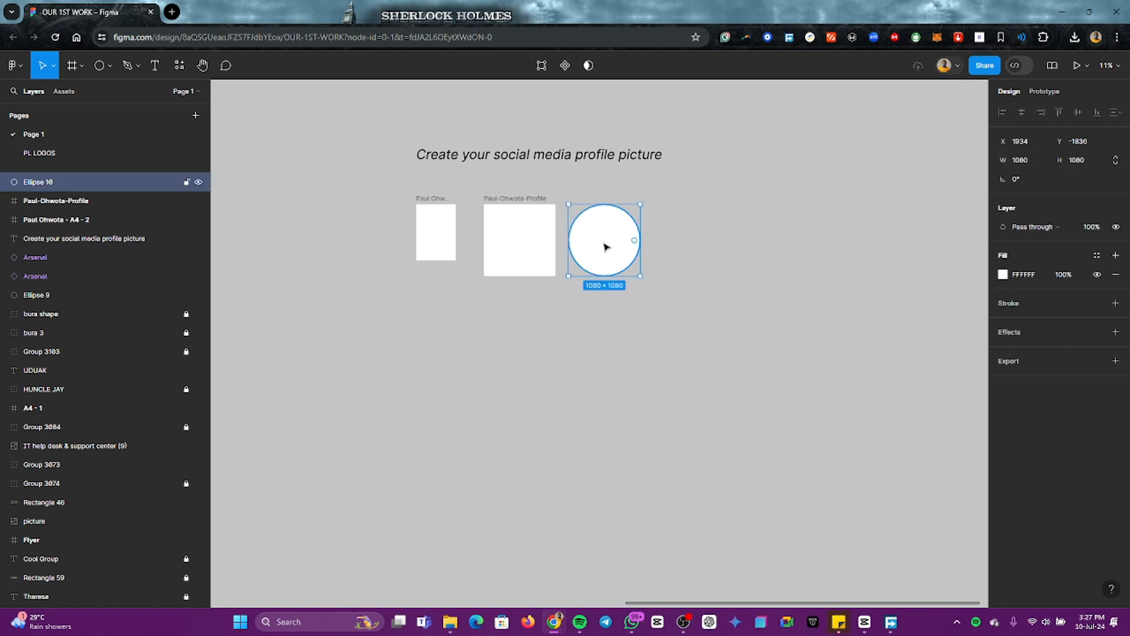
drag(603, 240, 648, 240)
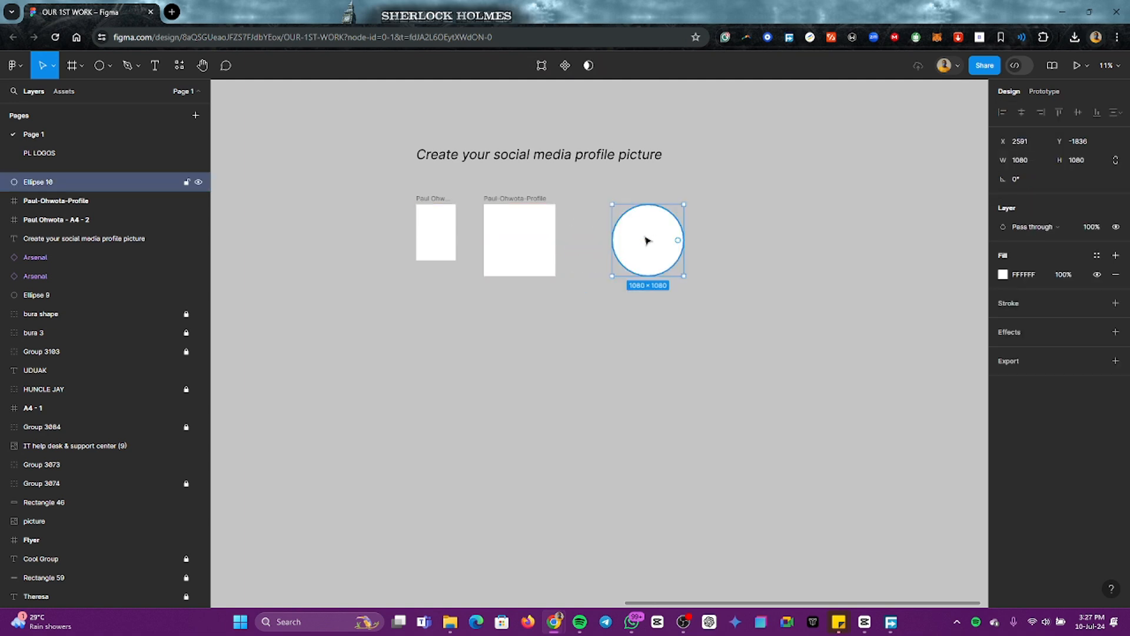
Step: Duplicate the white circle twice, placing the copies in a row to its right with equal small gaps
key(ctrl+d)
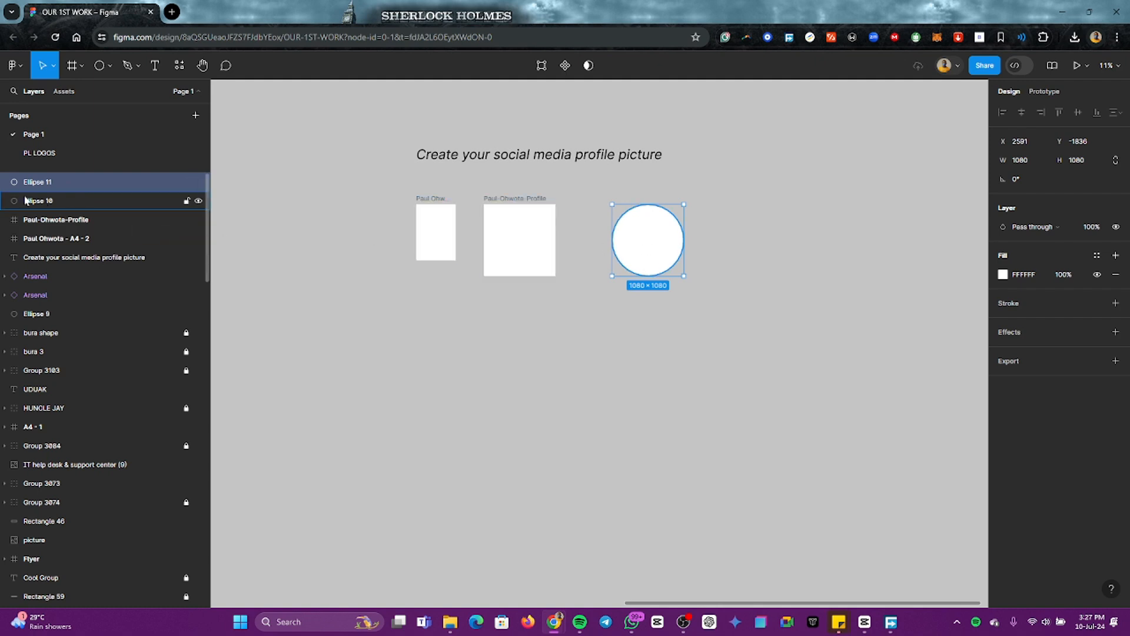
drag(653, 248, 729, 248)
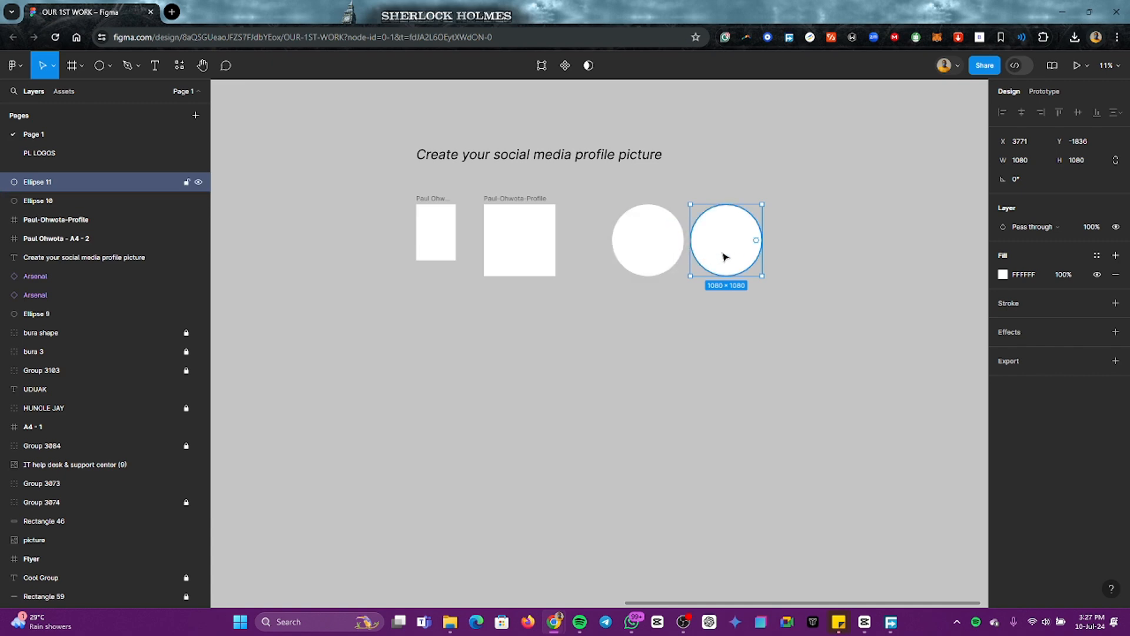
key(ctrl+d)
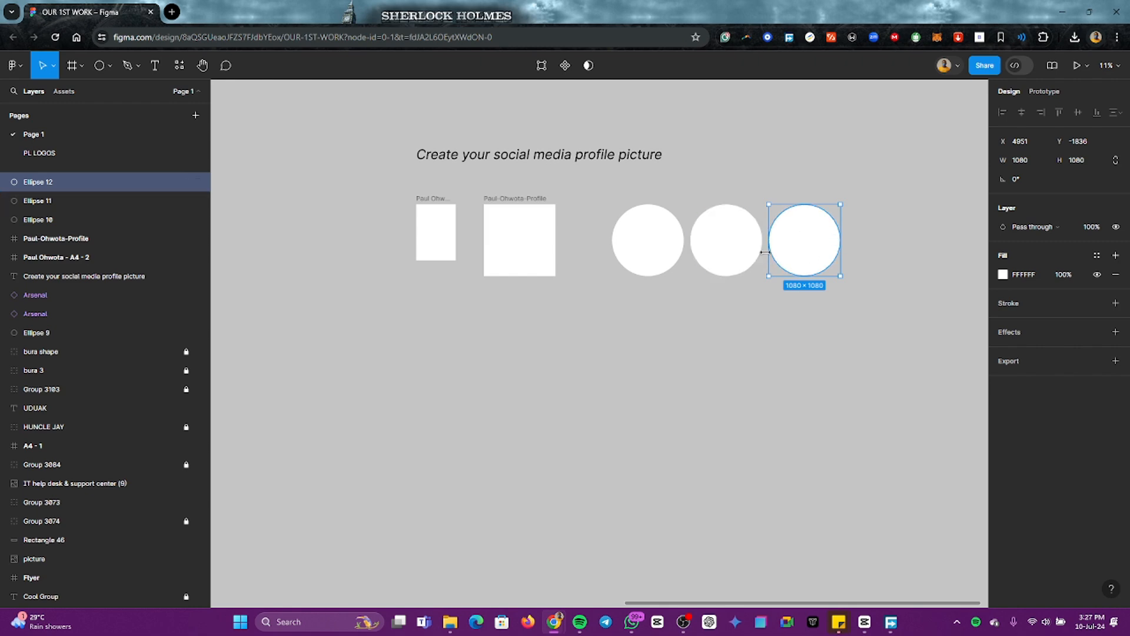
scroll(786, 258, down, 5)
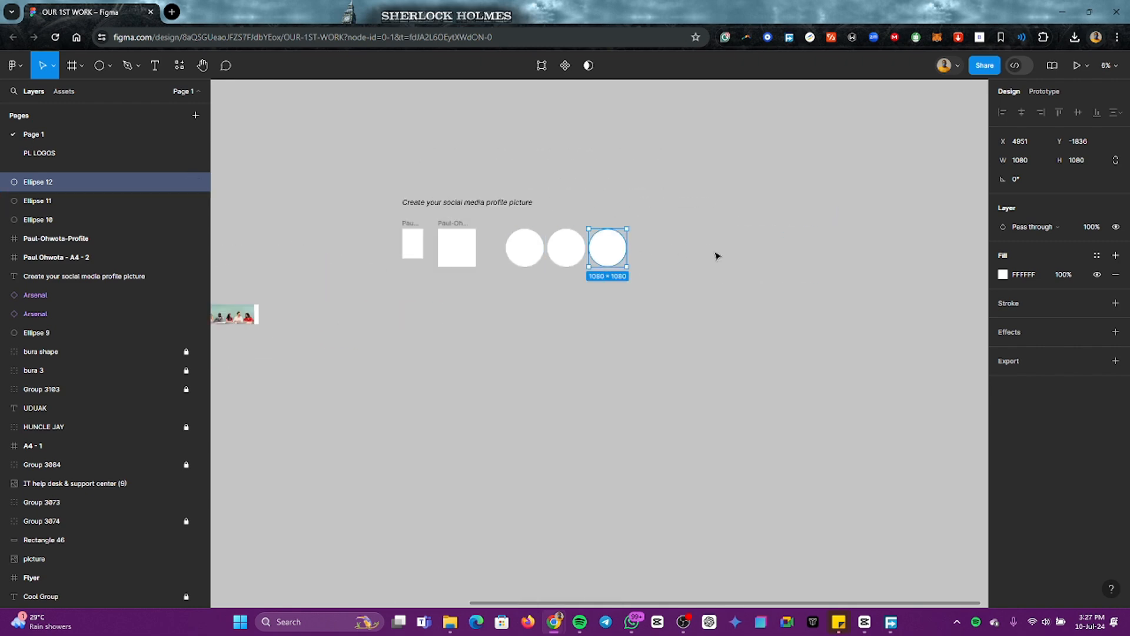
key(ctrl+d)
key(ctrl+d)
key(ctrl+d)
key(ctrl+d)
key(ctrl+d)
key(ctrl+d)
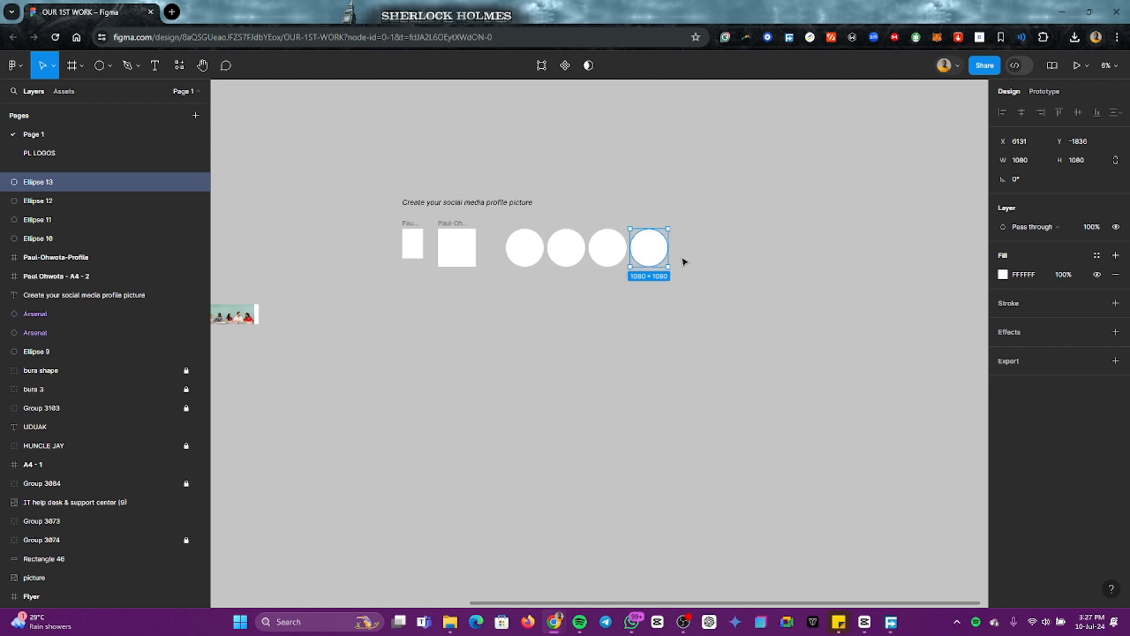
key(ctrl+d)
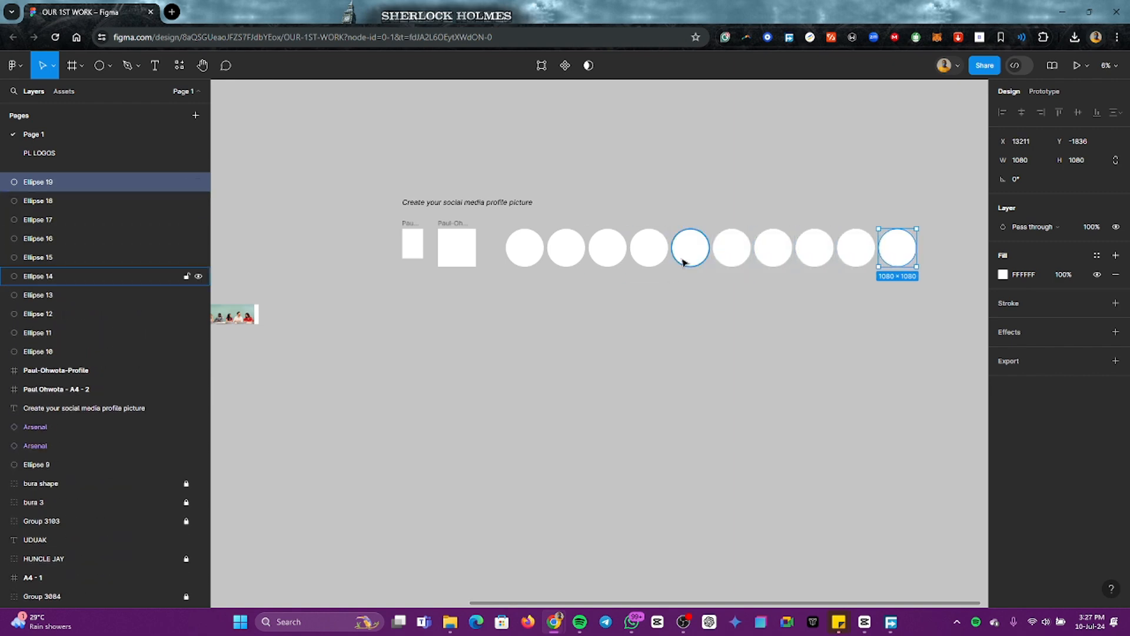
key(ctrl+z)
key(ctrl+z)
key(ctrl+z)
key(ctrl+z)
key(ctrl+z)
key(ctrl+z)
key(ctrl+z)
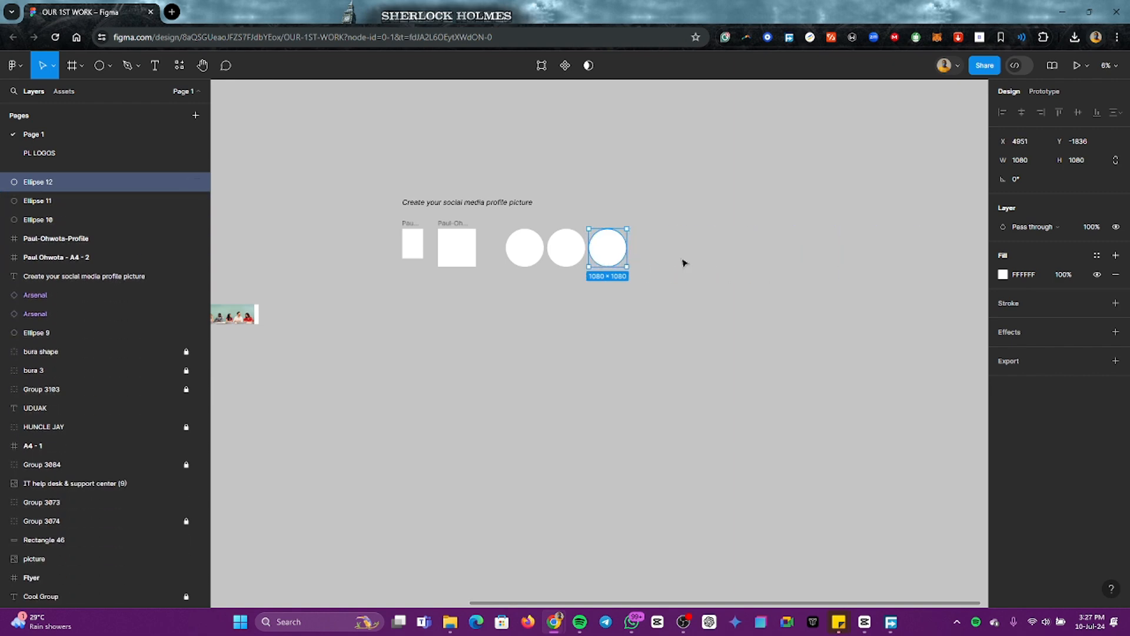
Step: Add a black 000000 inside stroke of weight 25 to the rightmost circle and hide its white fill
scroll(593, 237, up, 5)
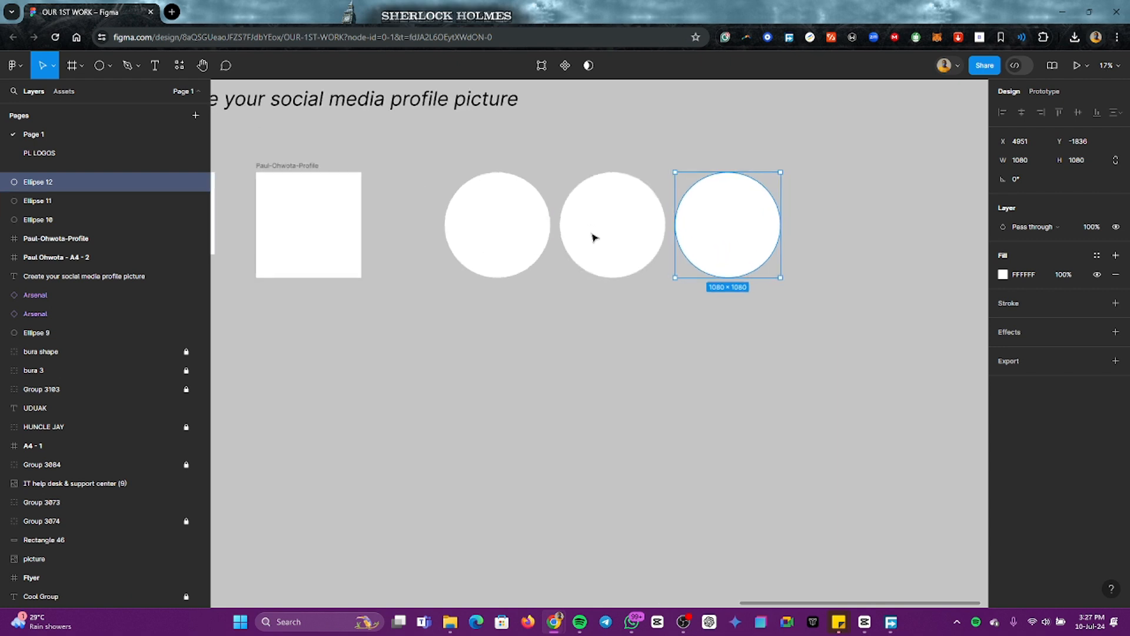
click(630, 335)
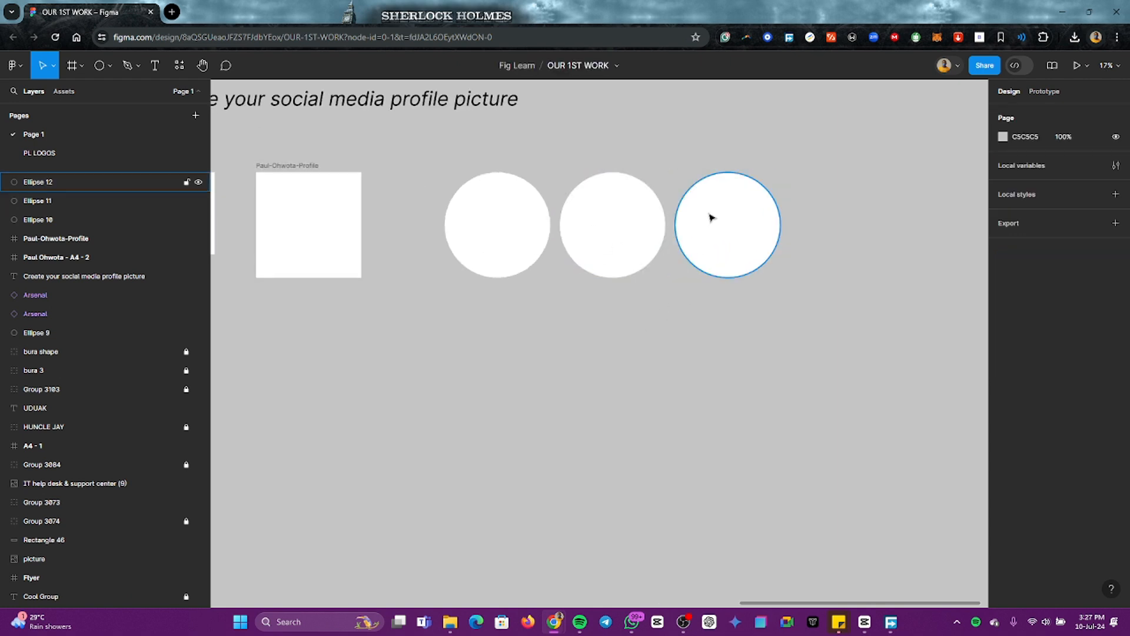
click(747, 227)
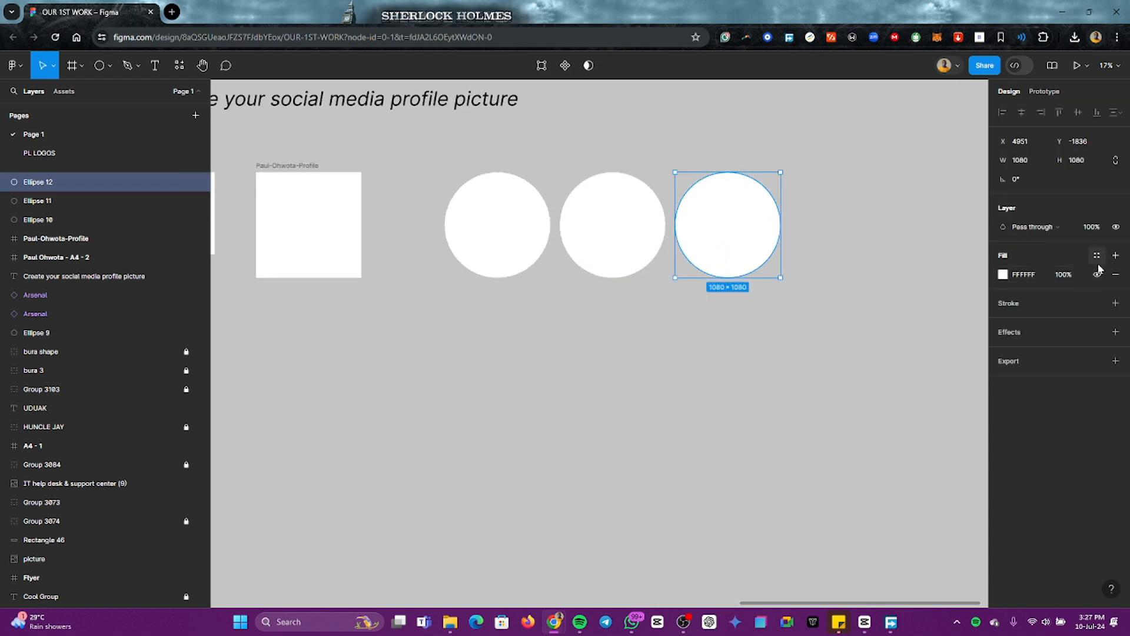
click(1115, 303)
click(1077, 341)
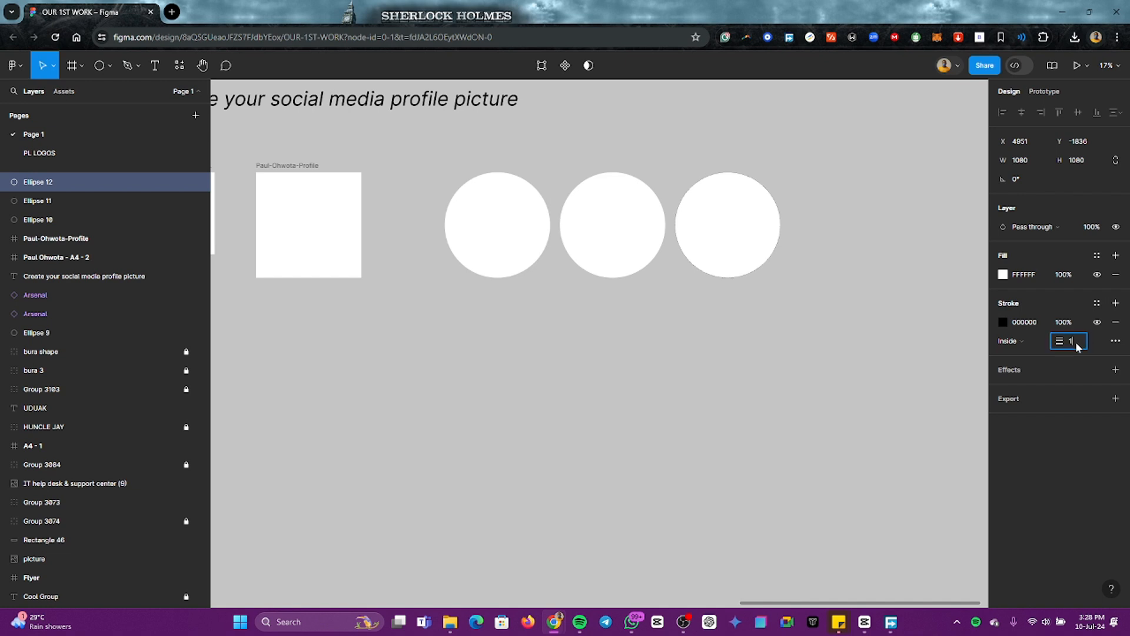
text(8)
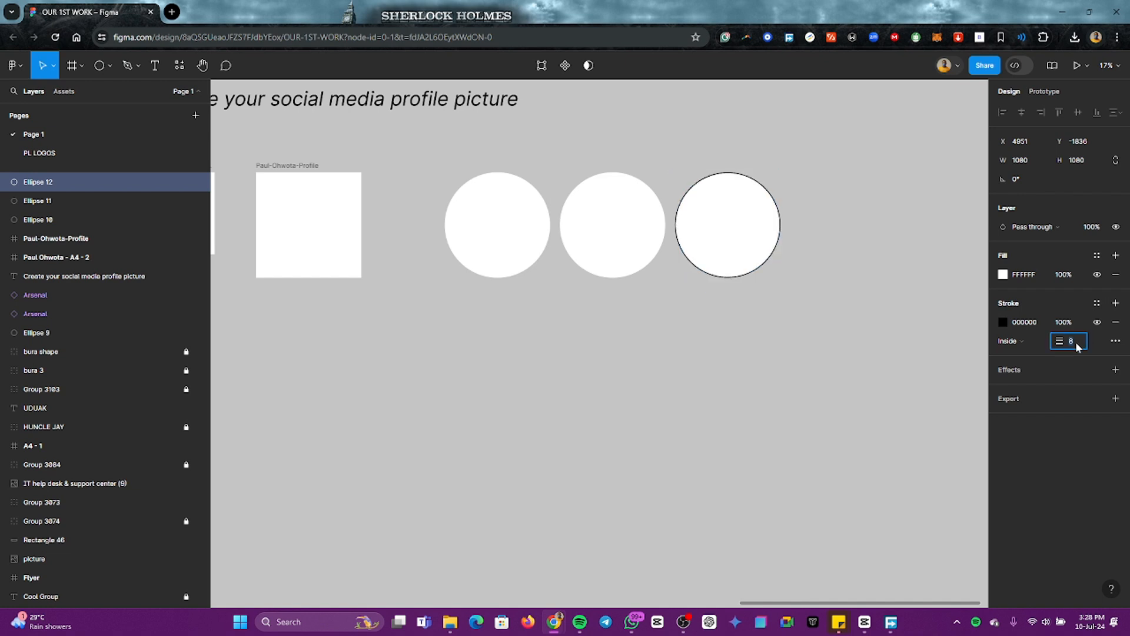
key(Up)
key(Up)
key(Up)
key(Up)
key(Up)
key(Up)
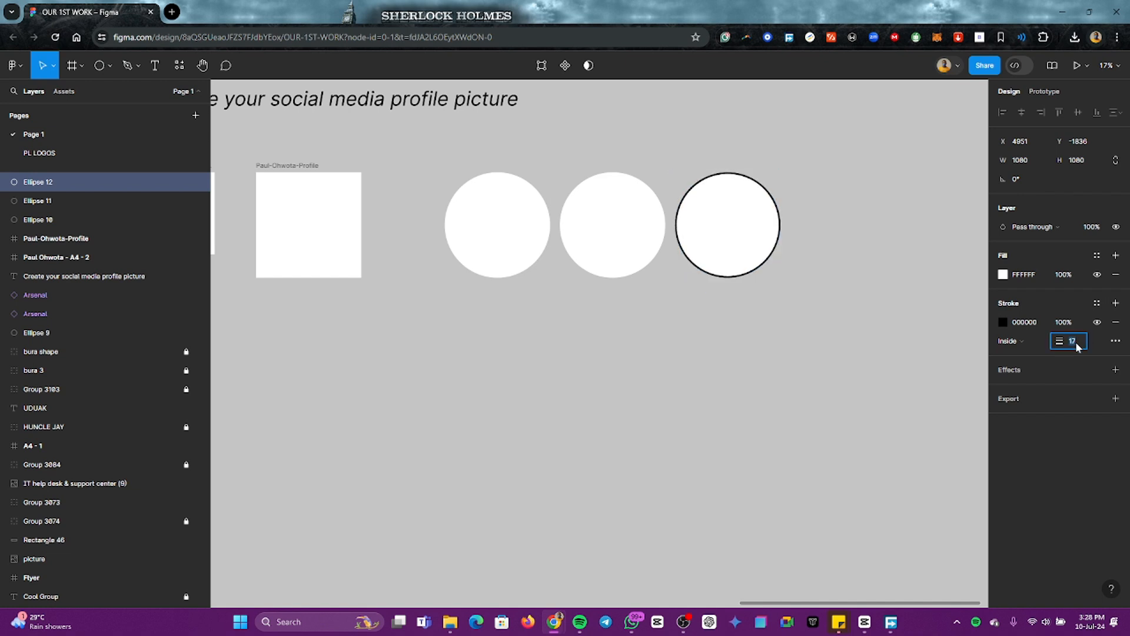
key(Up)
key(Up)
key(Up)
key(Up)
key(Up)
key(Up)
key(Up)
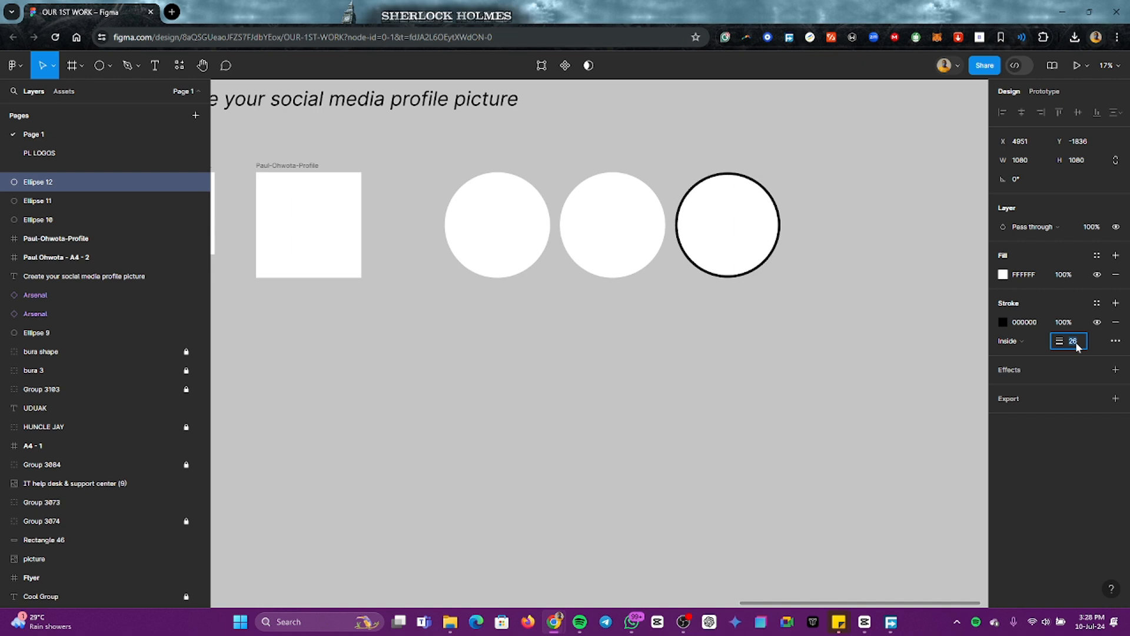
key(Down)
key(Down)
click(1058, 306)
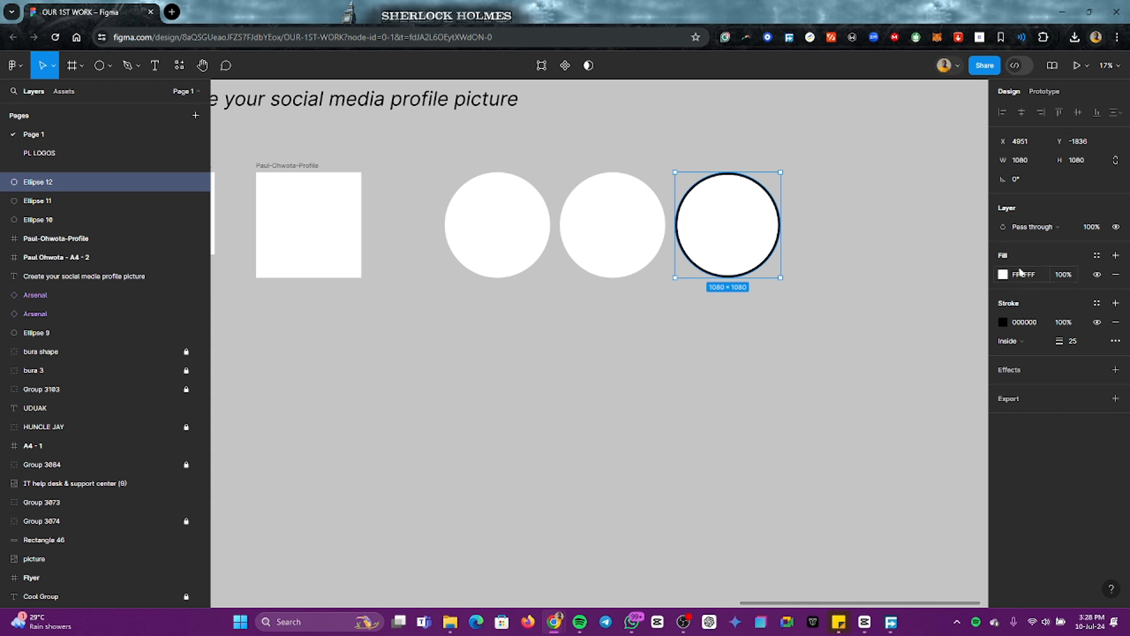
click(1098, 276)
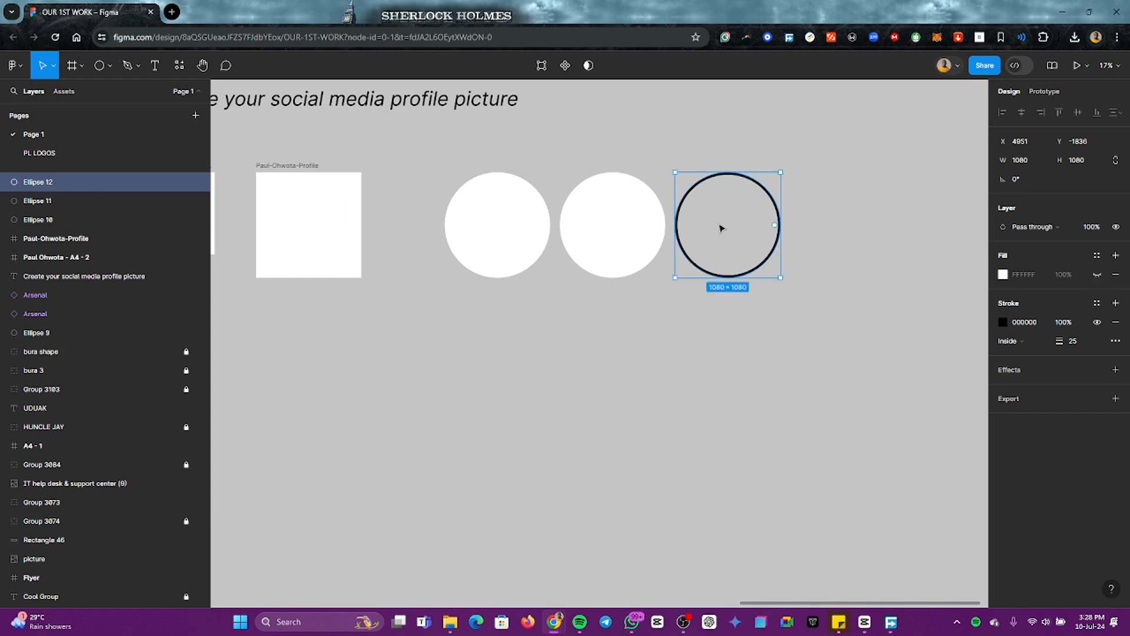
Step: Move the outlined circle and the middle white circle further right so the three circles have wider, equal gaps
drag(721, 228, 751, 224)
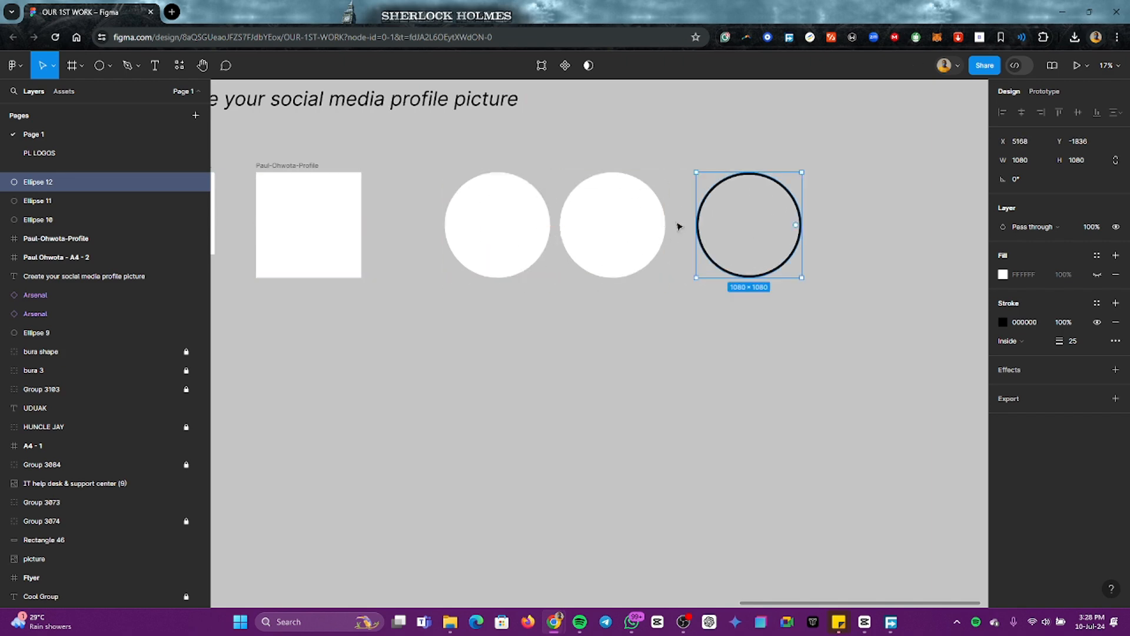
click(594, 234)
drag(598, 235, 610, 234)
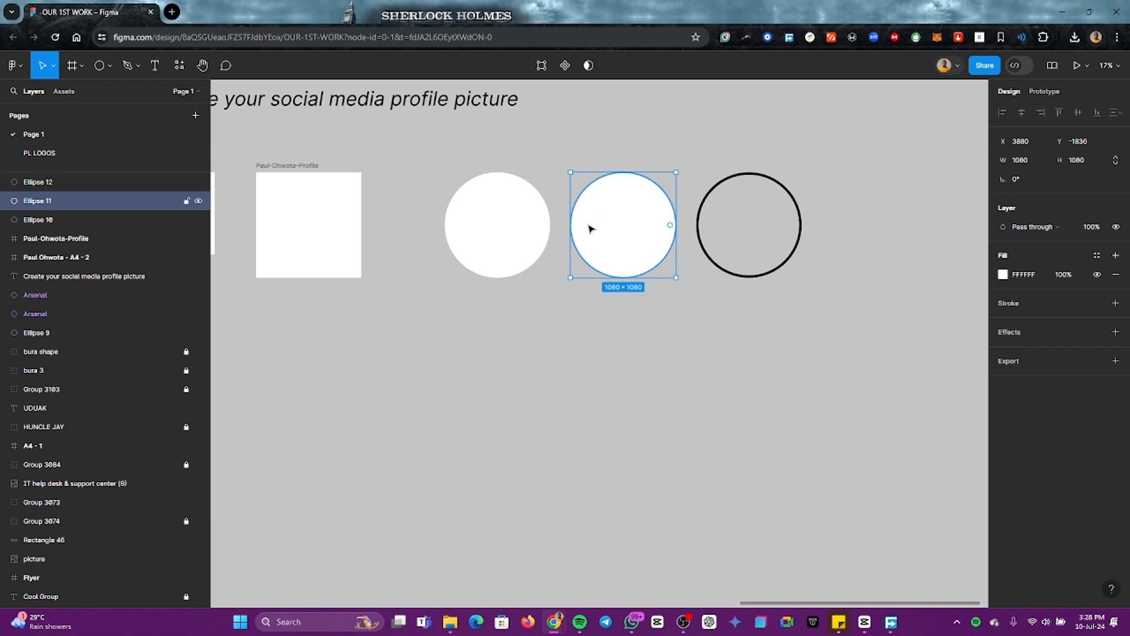
click(520, 310)
click(495, 227)
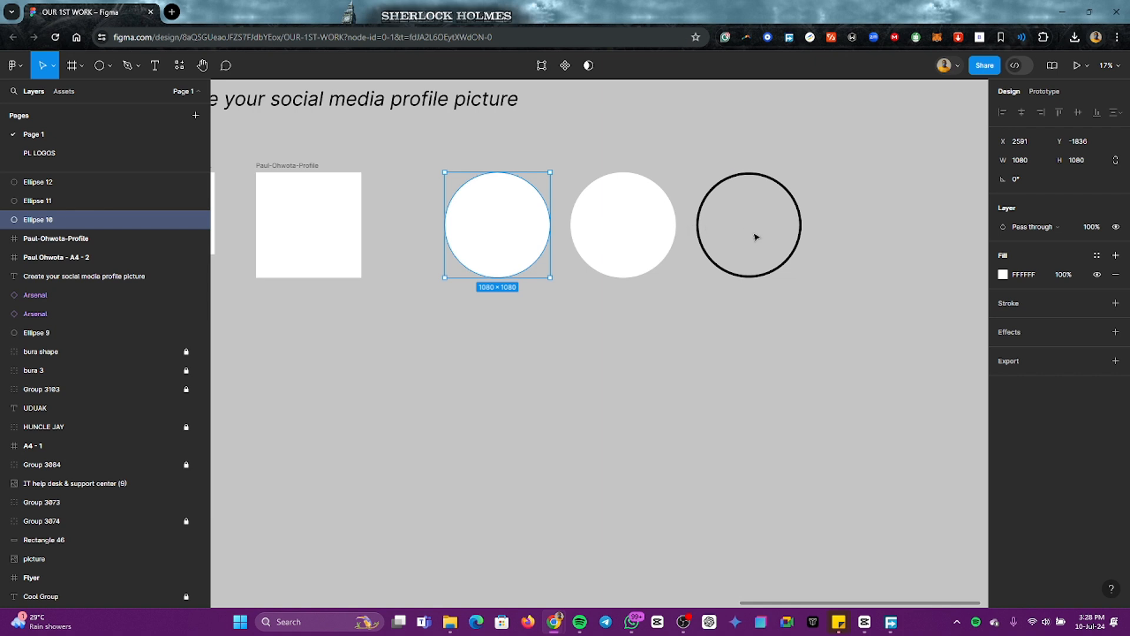
Step: Deselect the circle, switch to File Explorer and look through the Pictures, Camera Roll and Downloads folders for a portrait photo
click(617, 328)
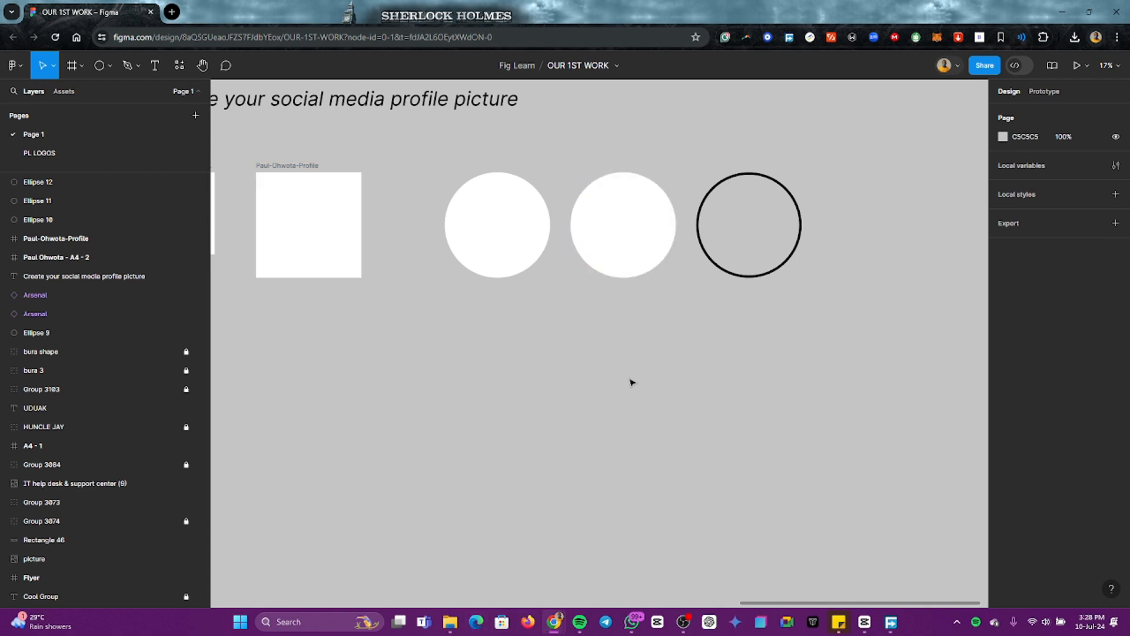
click(450, 622)
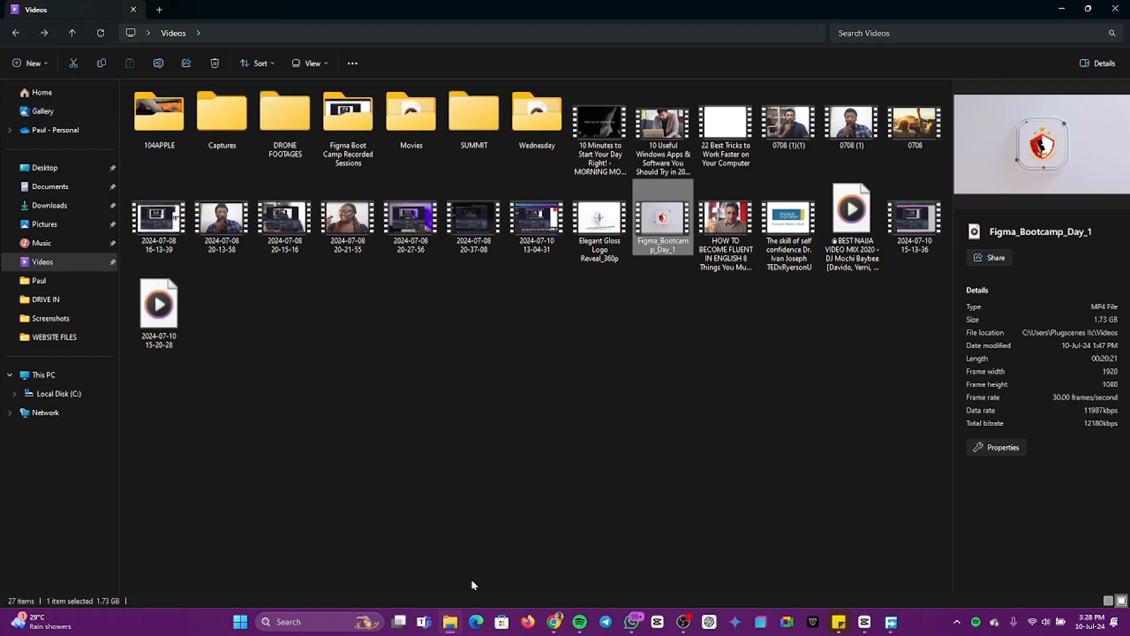
click(407, 354)
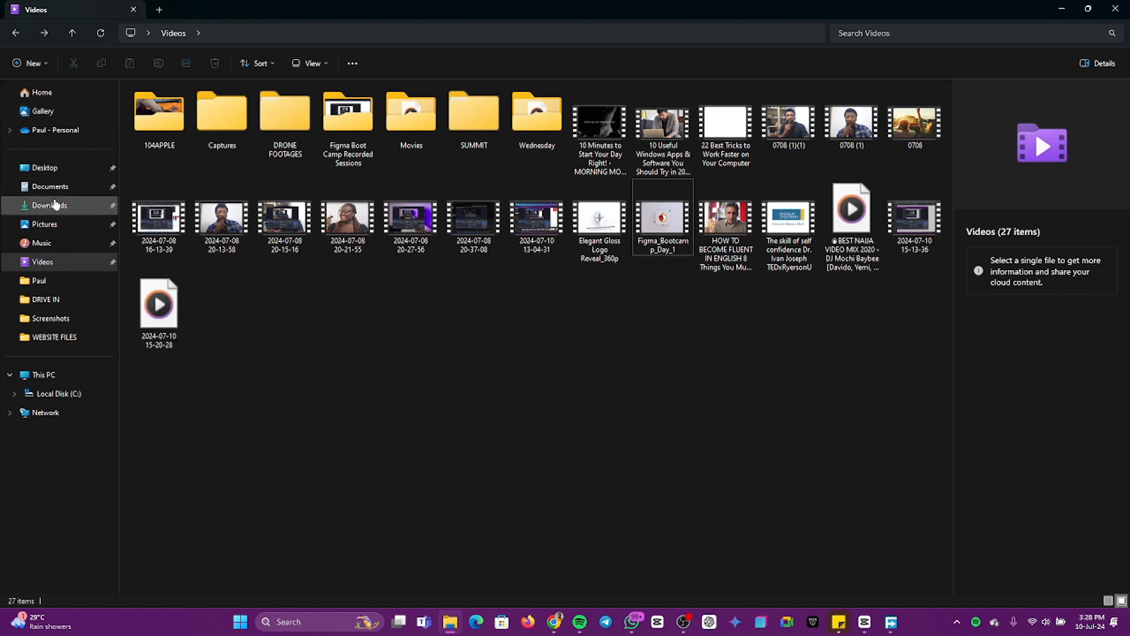
click(56, 207)
click(77, 224)
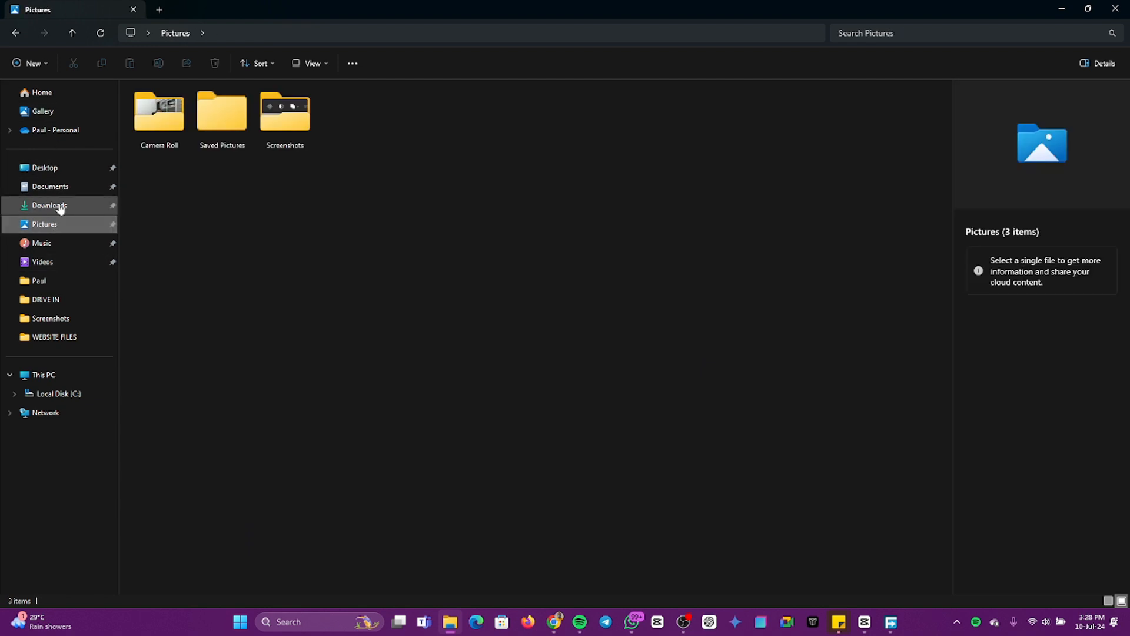
double_click(157, 115)
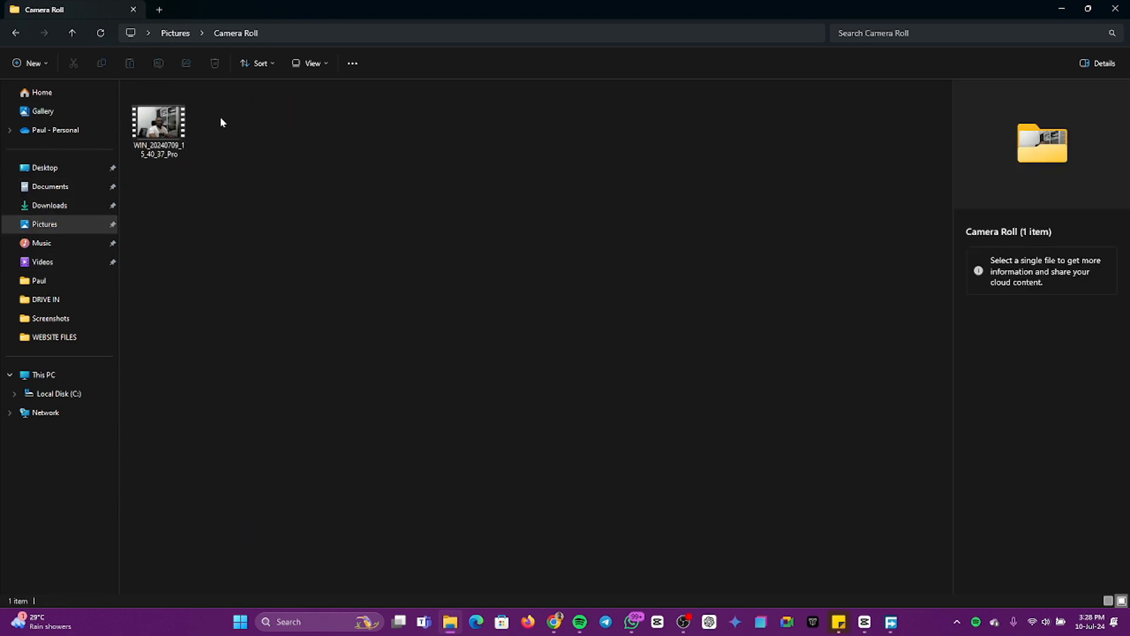
key(alt+Left)
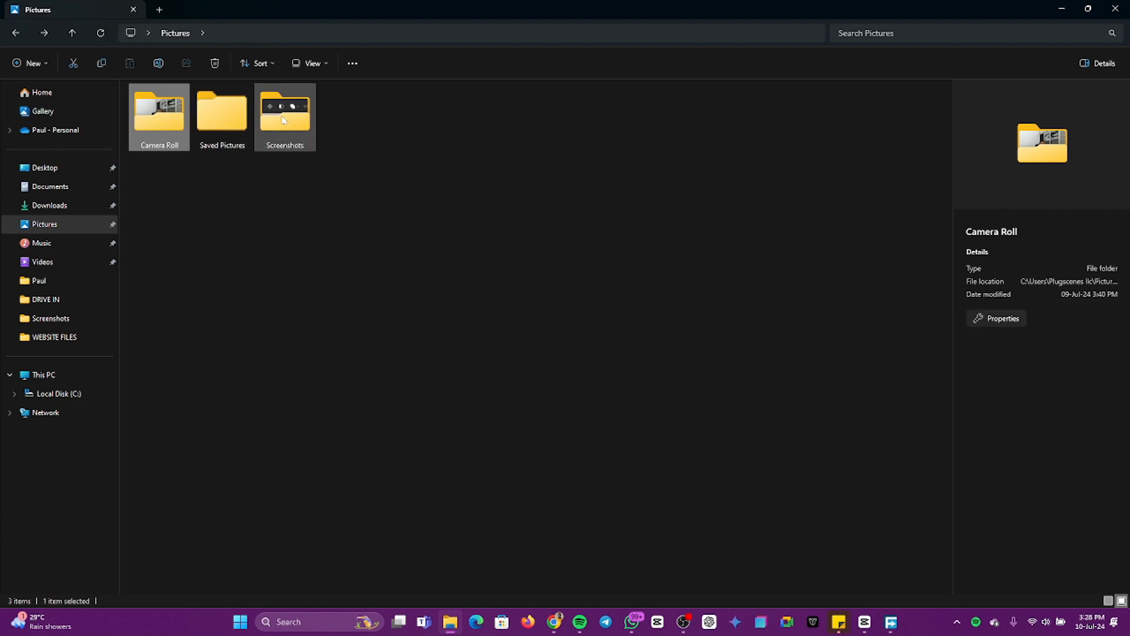
click(57, 205)
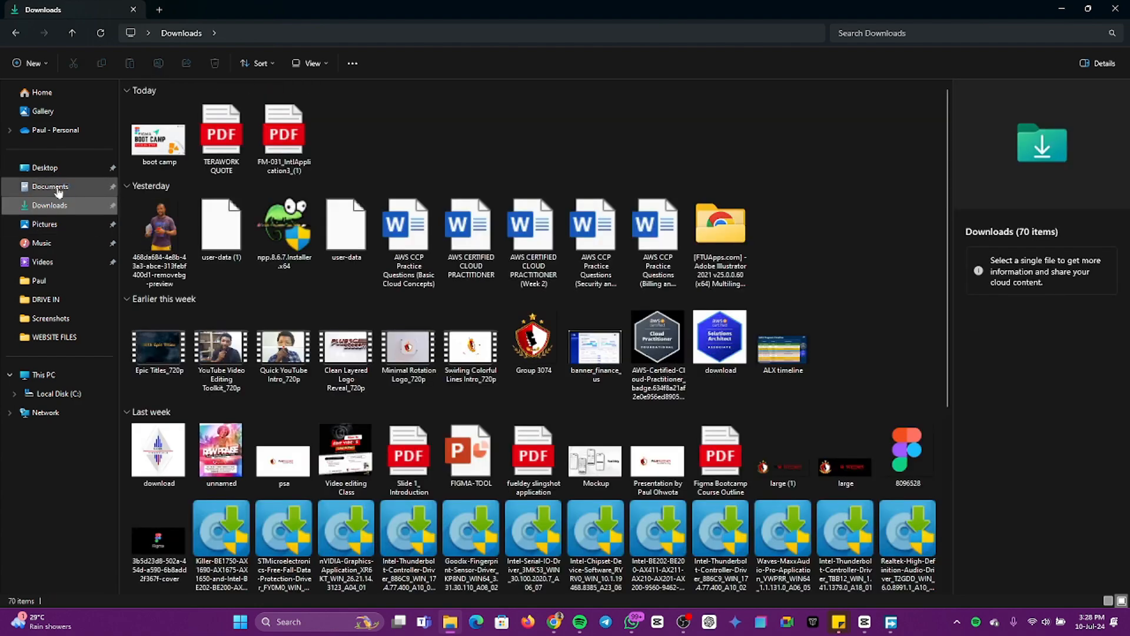
Step: Open the IMAGES folder in the owner's named subfolder of Documents > PERSONAL
click(53, 187)
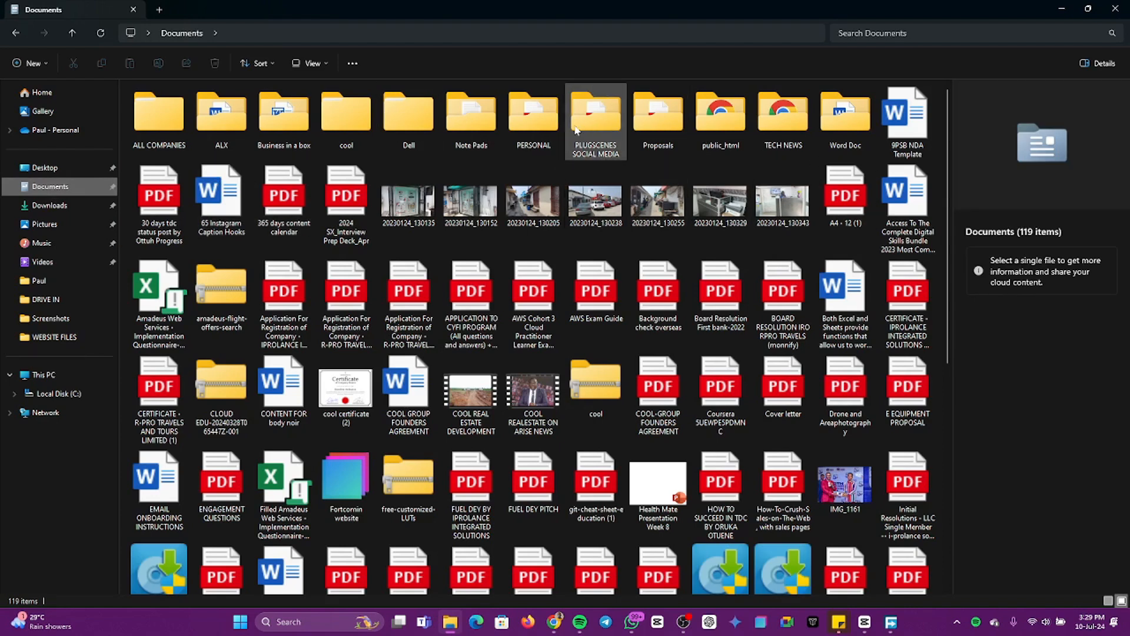
double_click(536, 126)
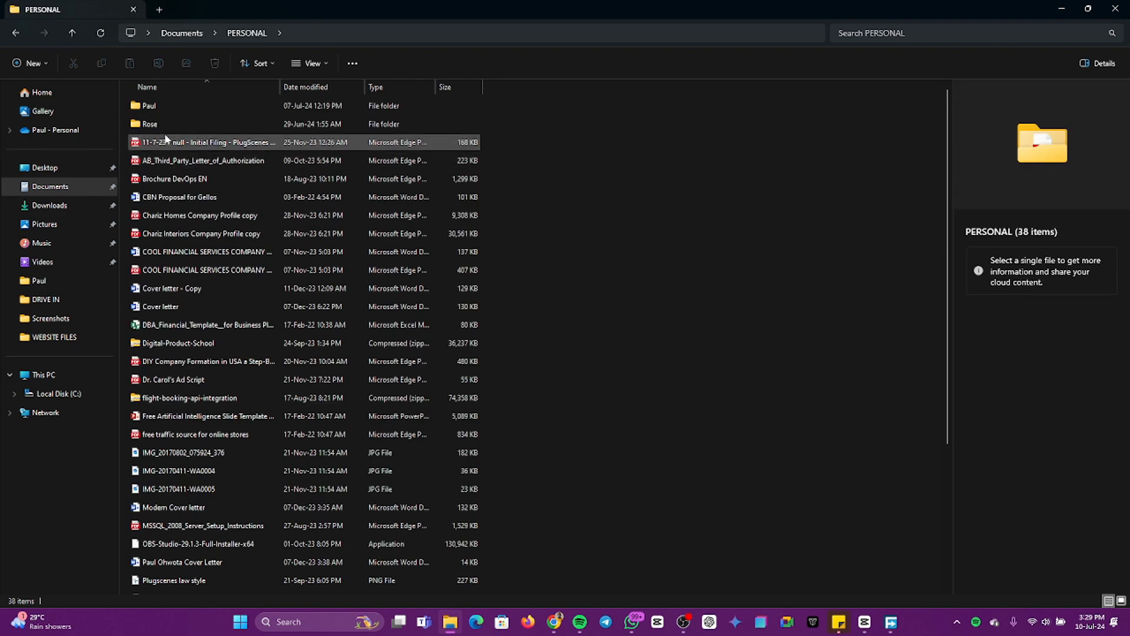
double_click(164, 108)
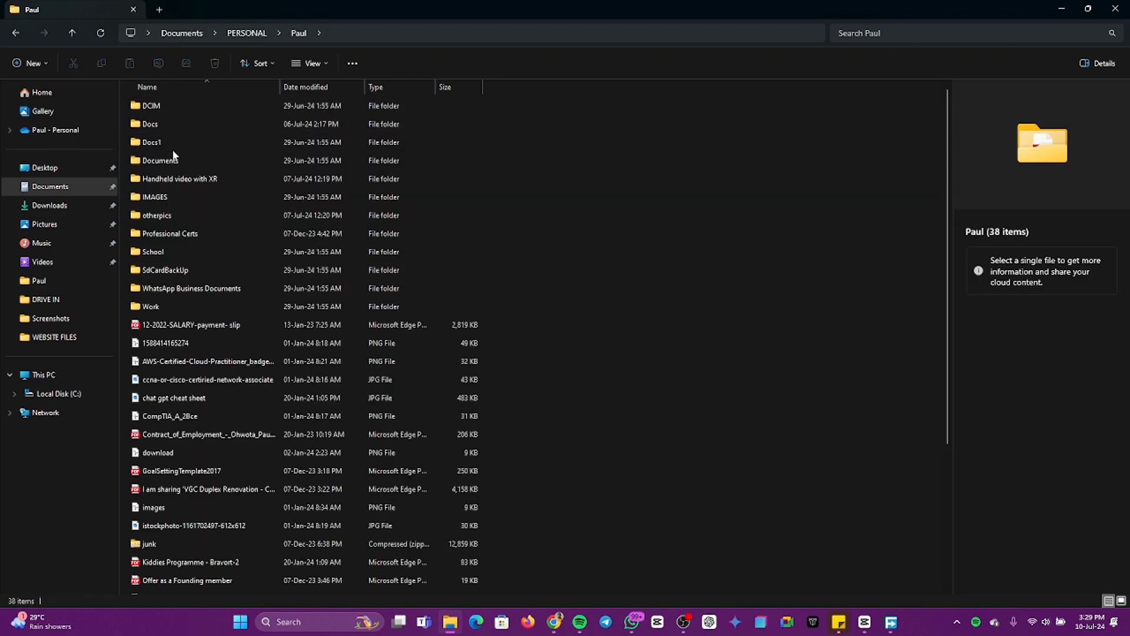
double_click(180, 203)
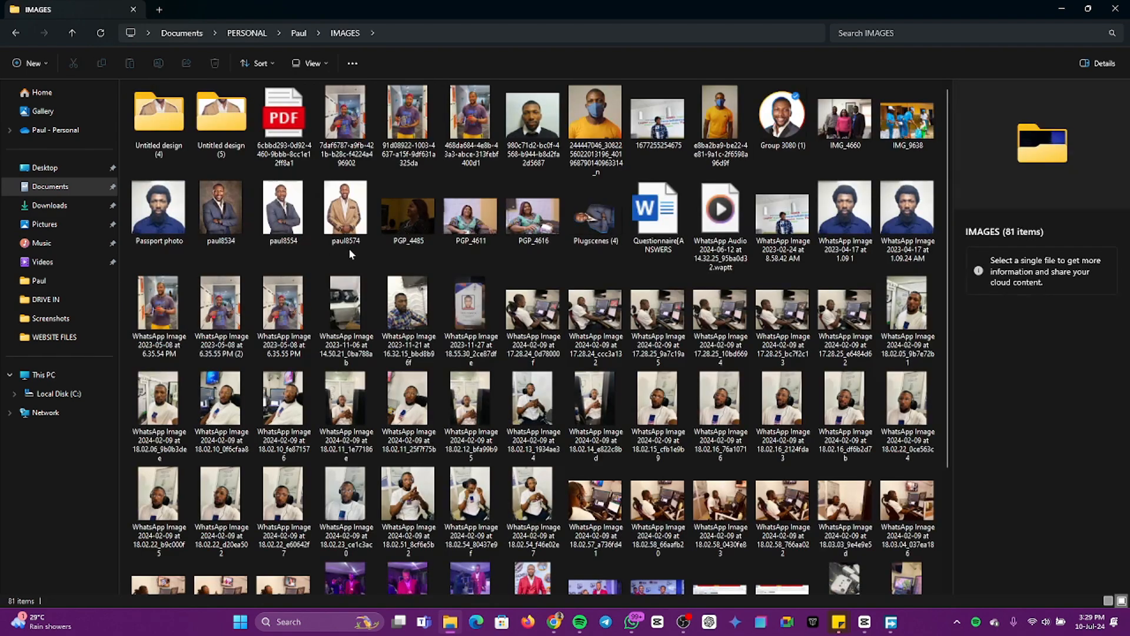
Step: Compare the two similar headset selfies and select WhatsApp Image 2024-02-09 at 18.02.10_0f6cfaa8
scroll(366, 329, down, 3)
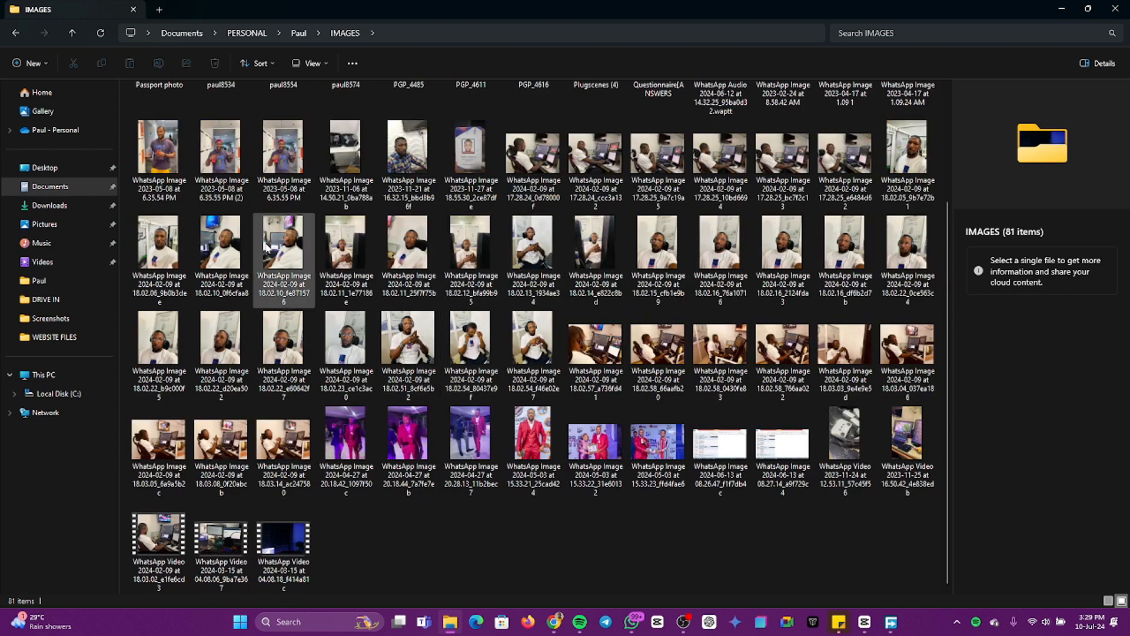
click(219, 254)
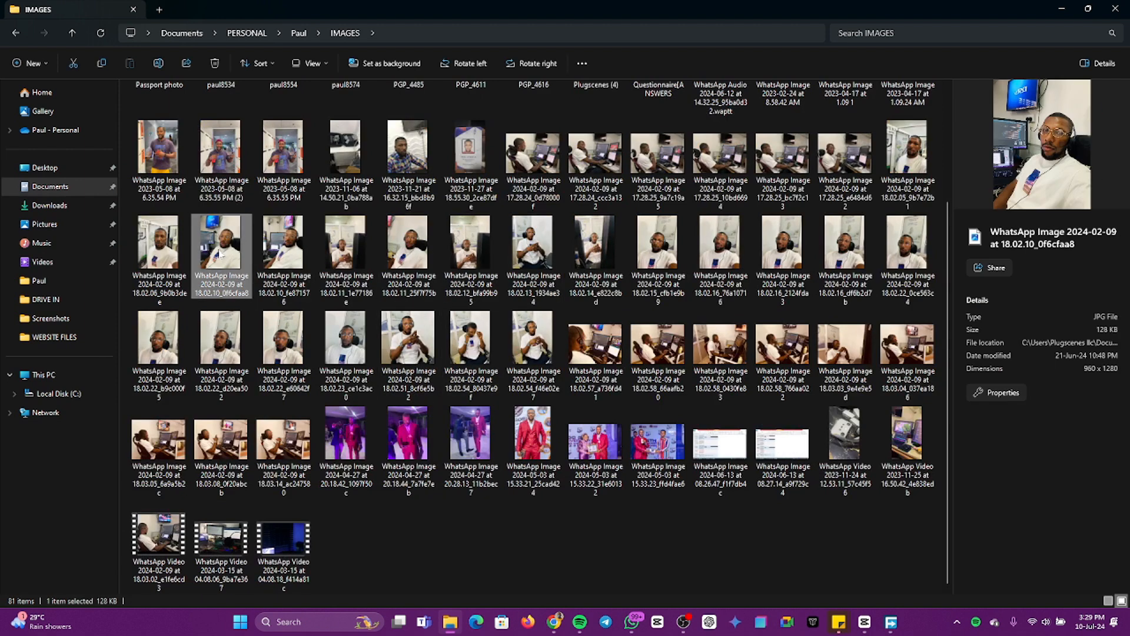
click(273, 256)
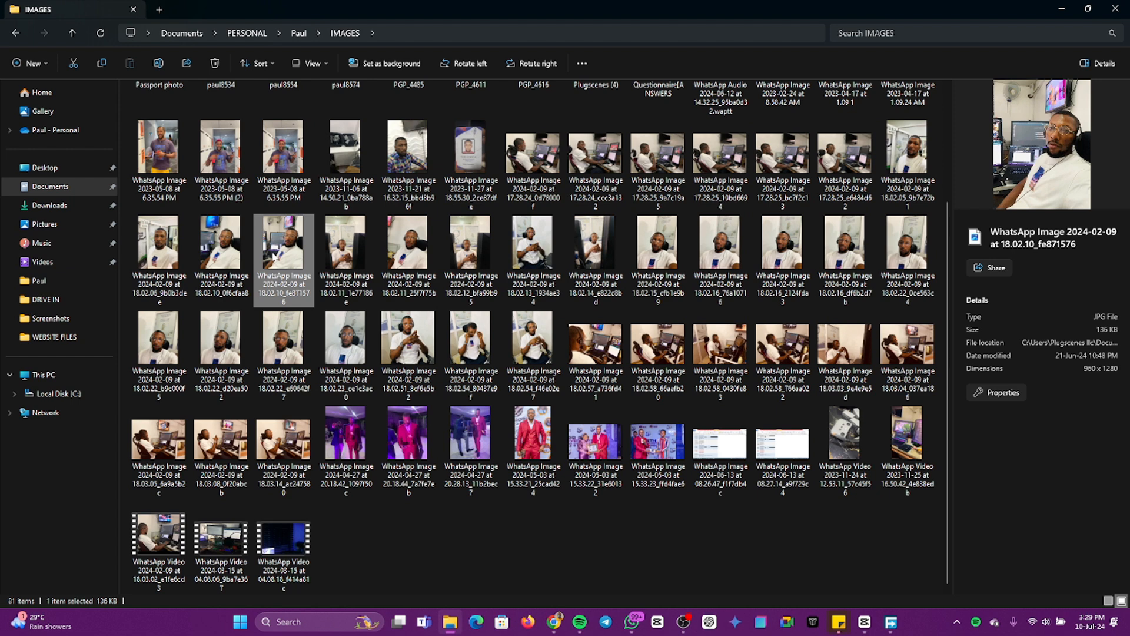
click(221, 254)
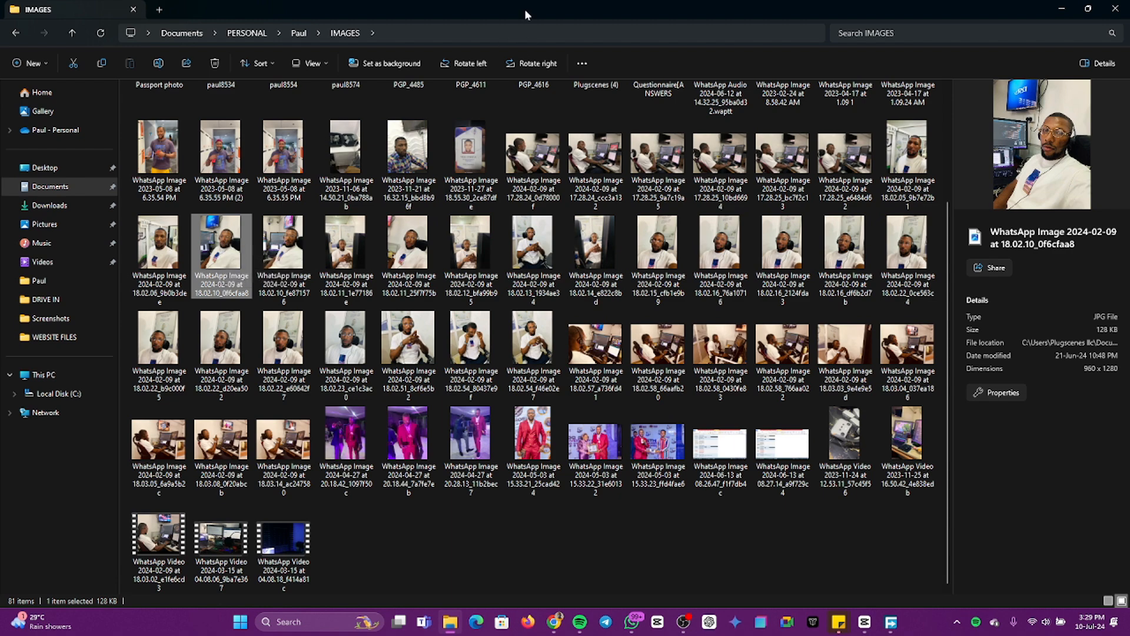
Step: Shrink the folder window over the Figma canvas and place the selected photo on the canvas below the middle white circle
drag(590, 2, 294, 145)
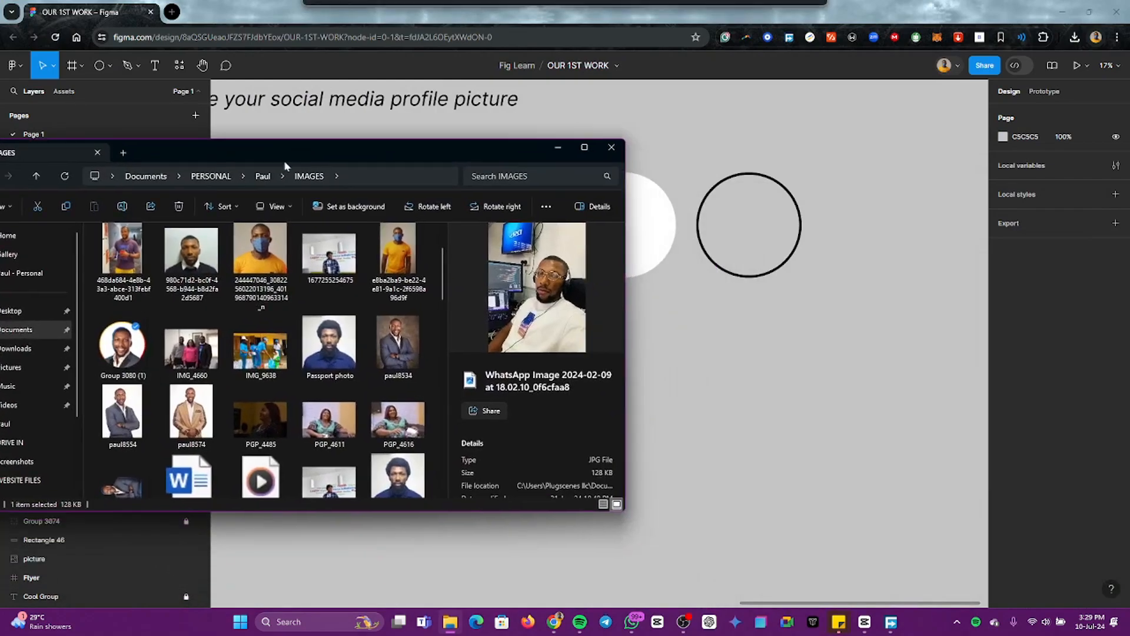
scroll(191, 374, down, 3)
scroll(191, 374, up, 5)
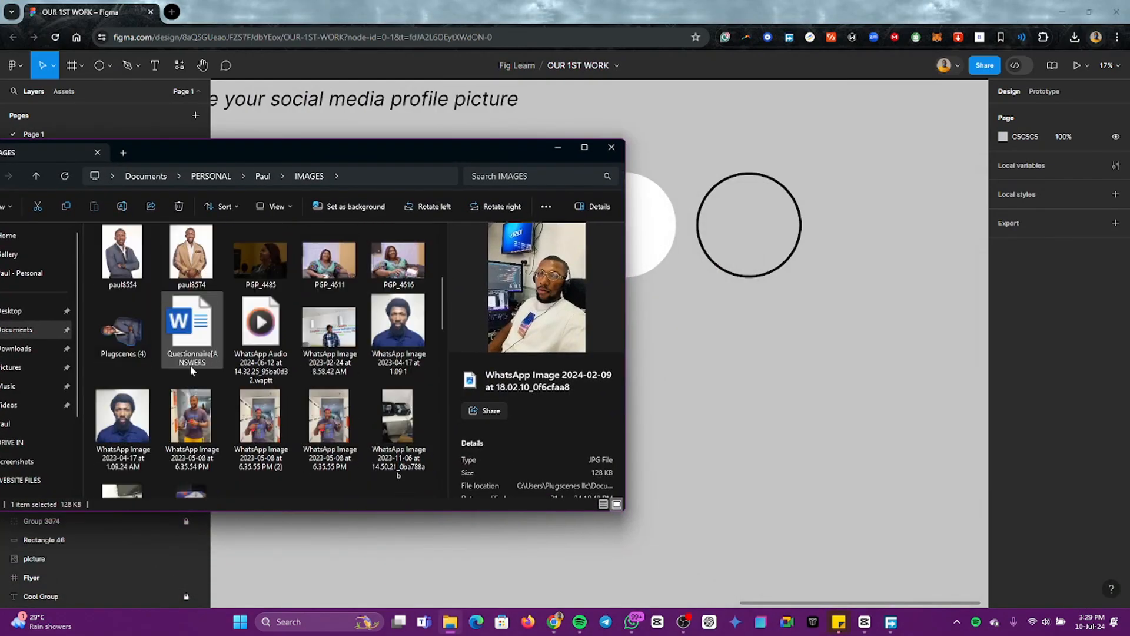
double_click(297, 143)
drag(430, 12, 849, 164)
scroll(768, 323, down, 3)
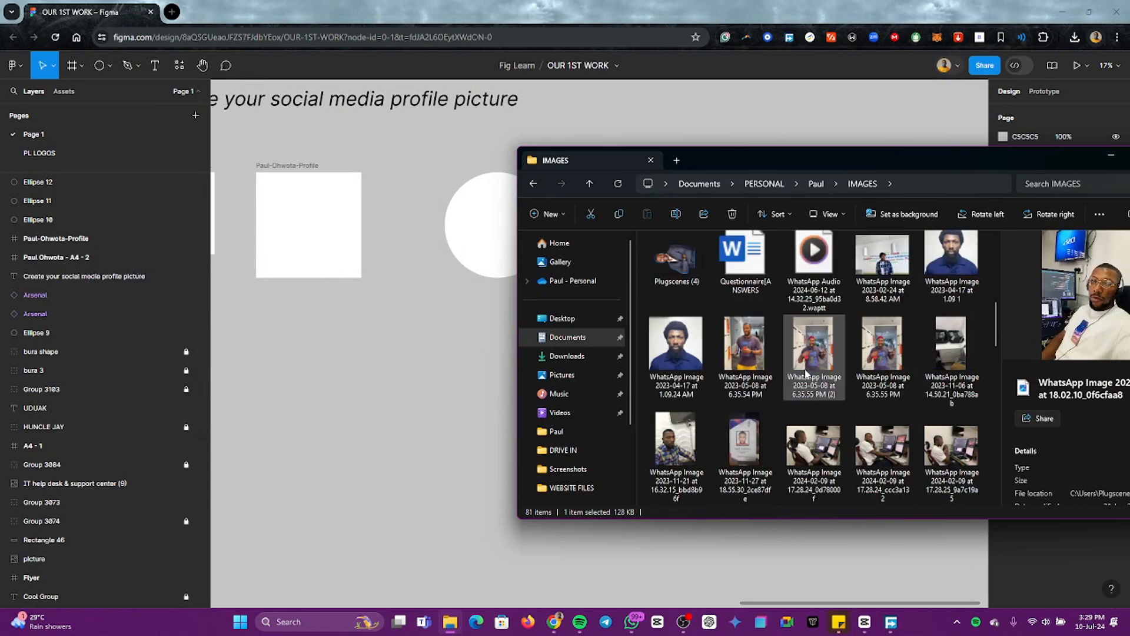
scroll(769, 323, up, 5)
scroll(769, 323, down, 10)
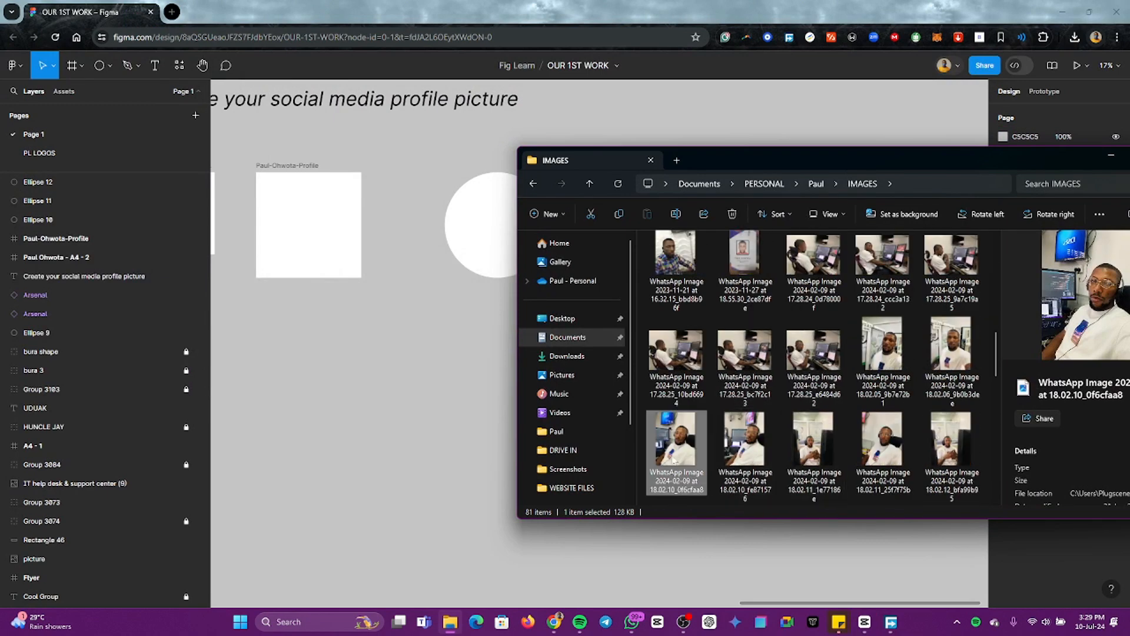
drag(680, 457, 627, 385)
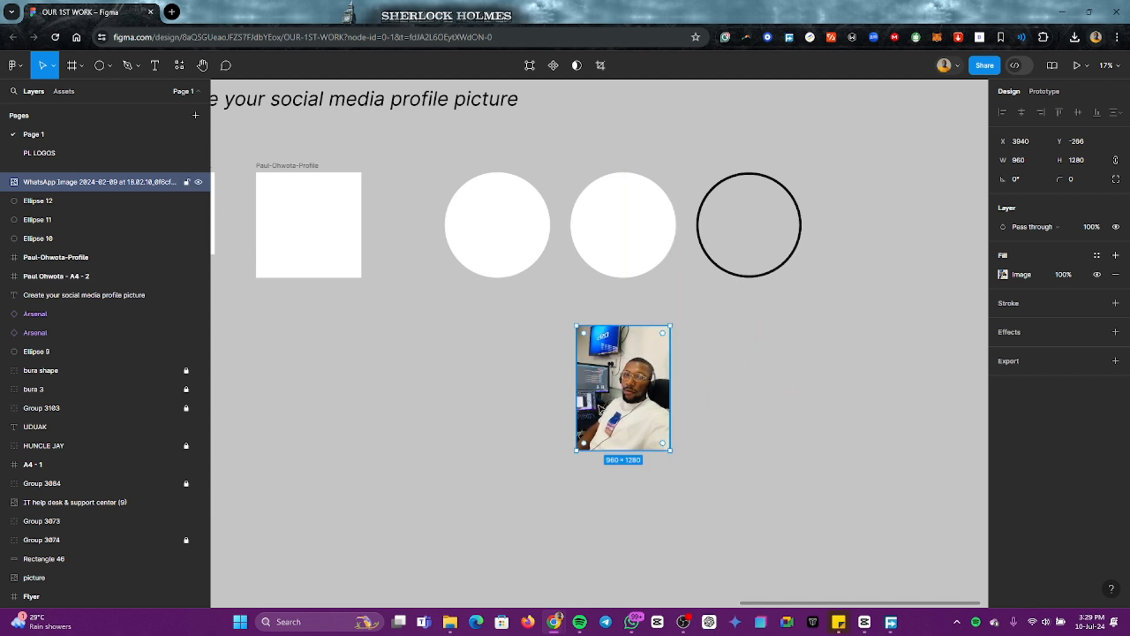
Step: Open the remove.bg website in a new browser tab
click(172, 13)
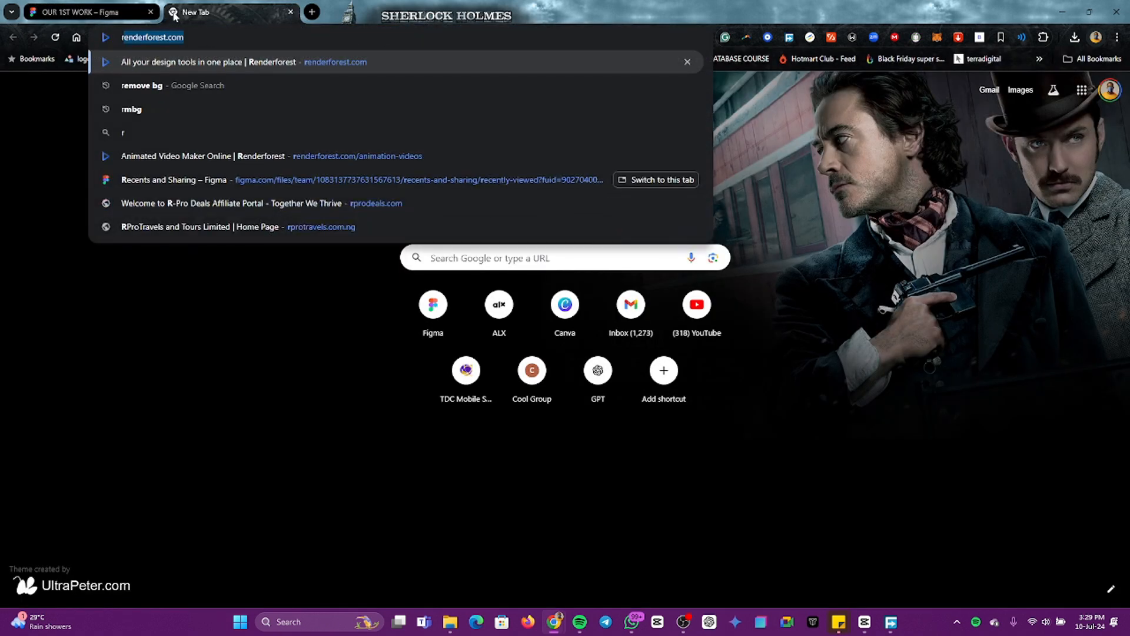
text(m)
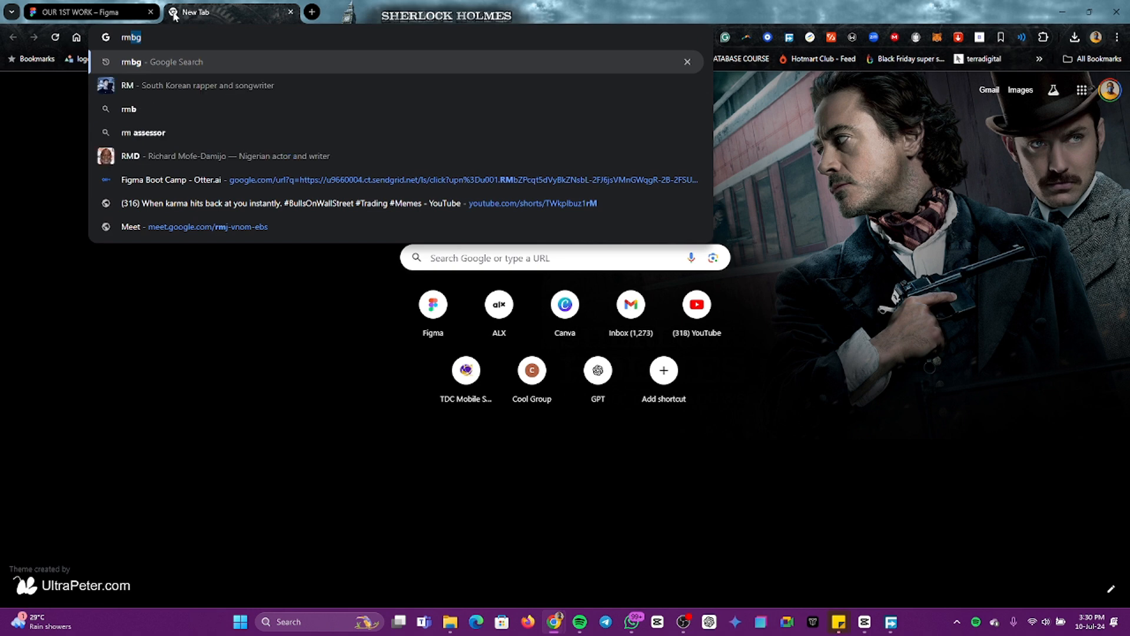
text(bg)
key(BackSpace)
key(BackSpace)
key(BackSpace)
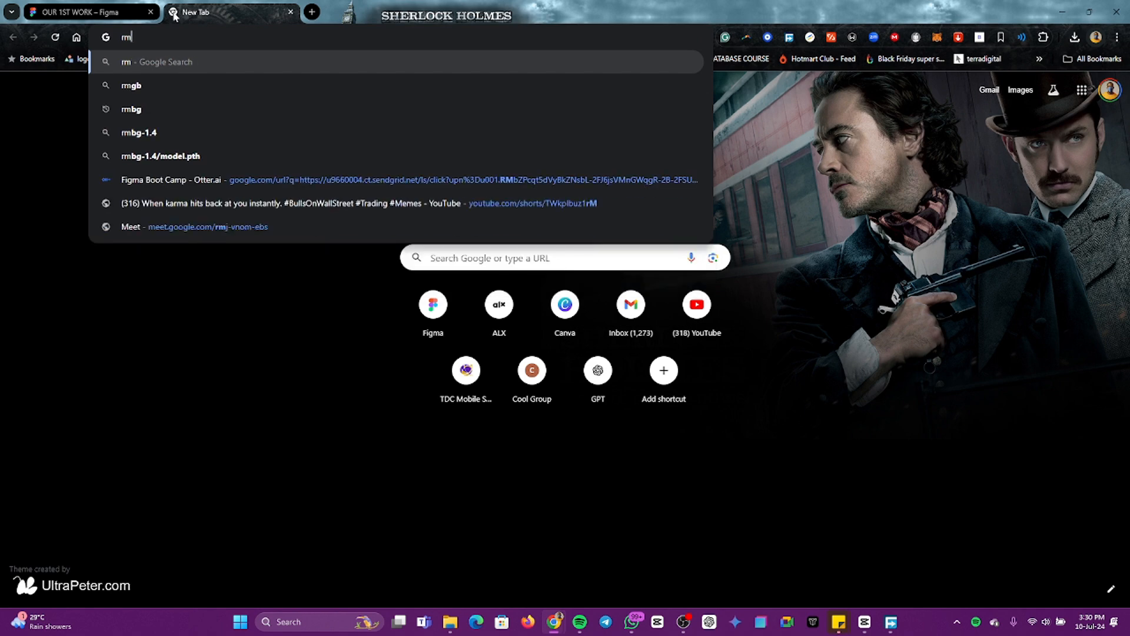
text(remob)
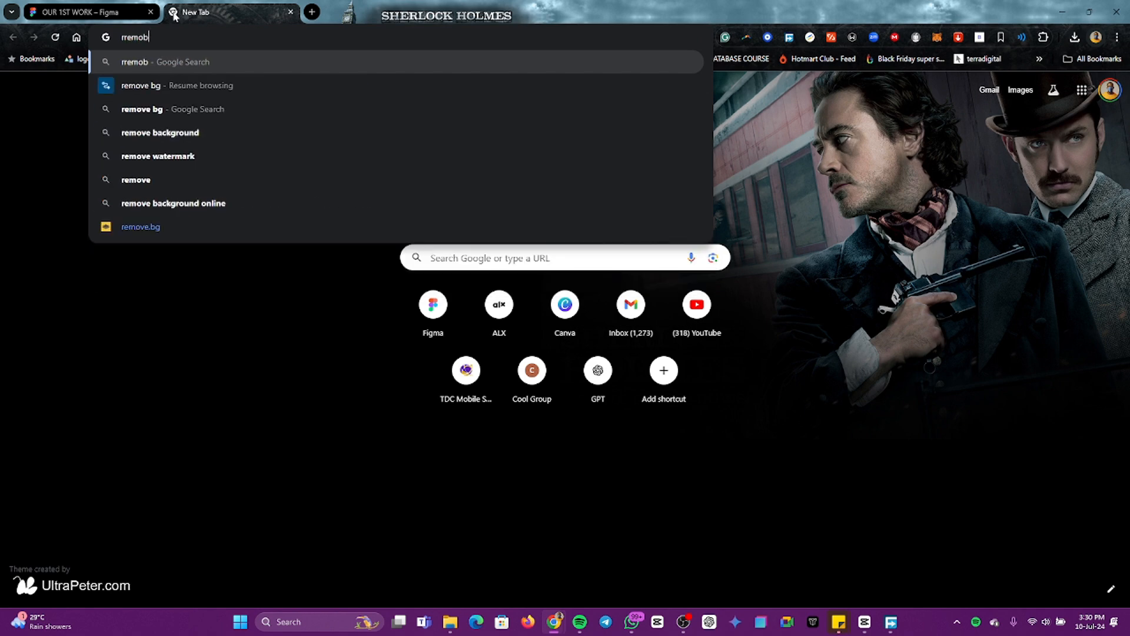
key(Down)
key(Down)
key(Down)
key(Down)
key(Down)
key(Down)
key(Down)
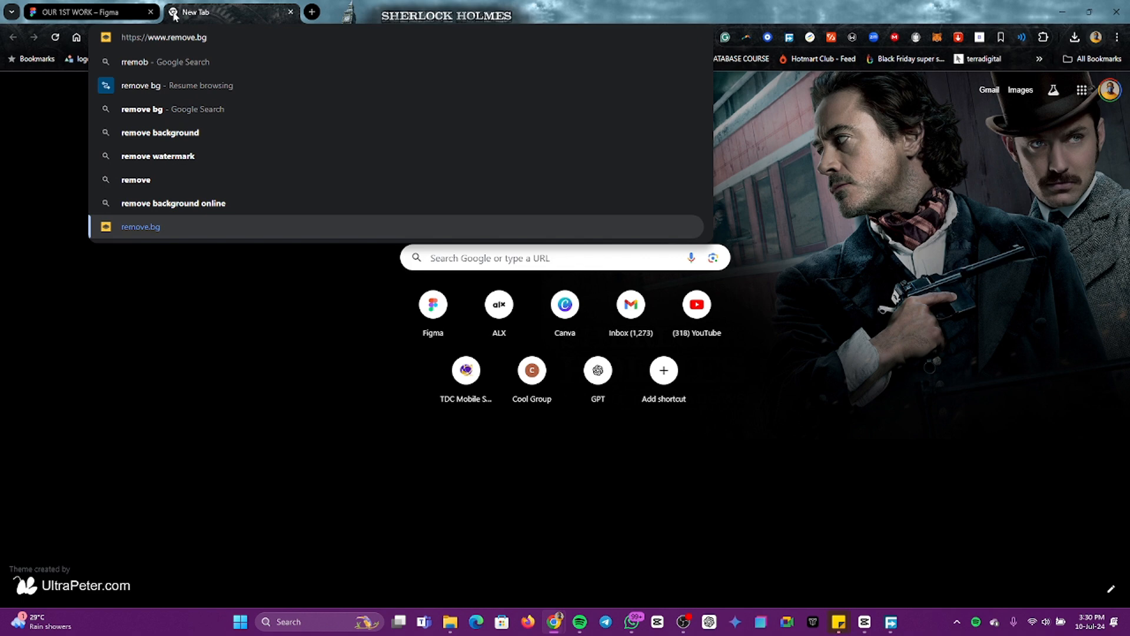
key(Return)
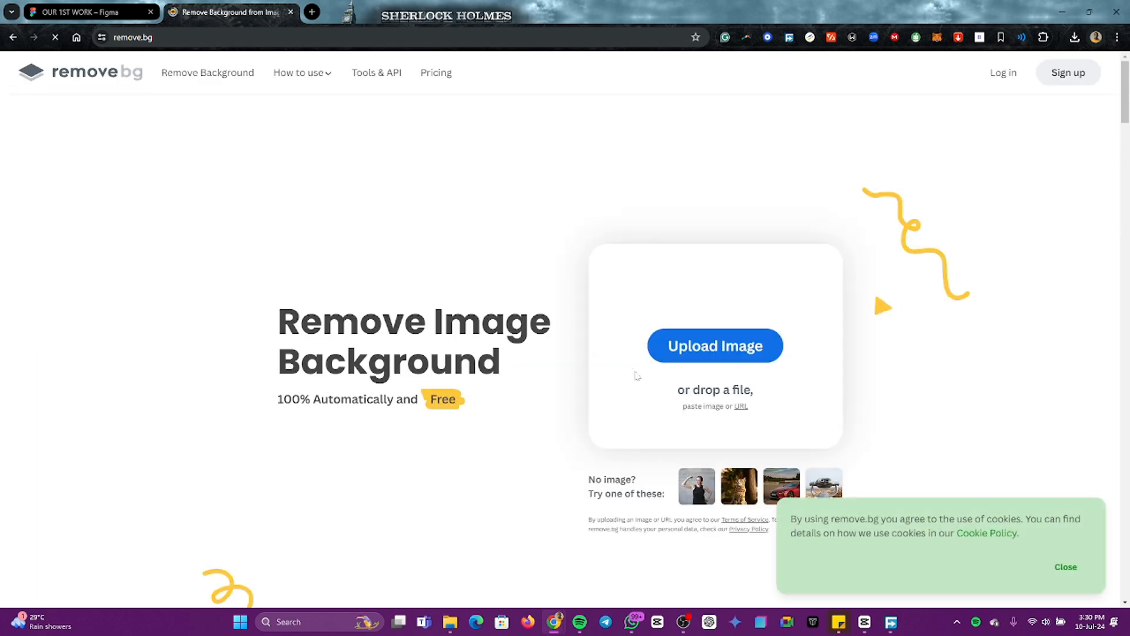
Step: Upload the same headset selfie to remove.bg, dismiss the cookie notice and download the 433 × 577 px cut-out
key(alt+Tab)
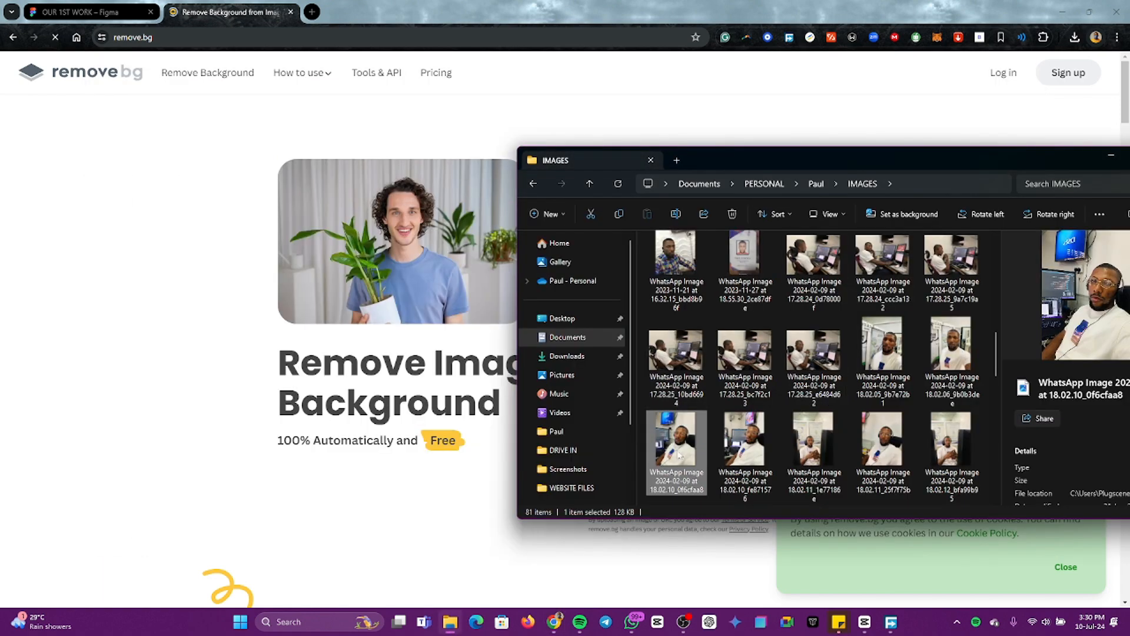
drag(677, 450, 369, 376)
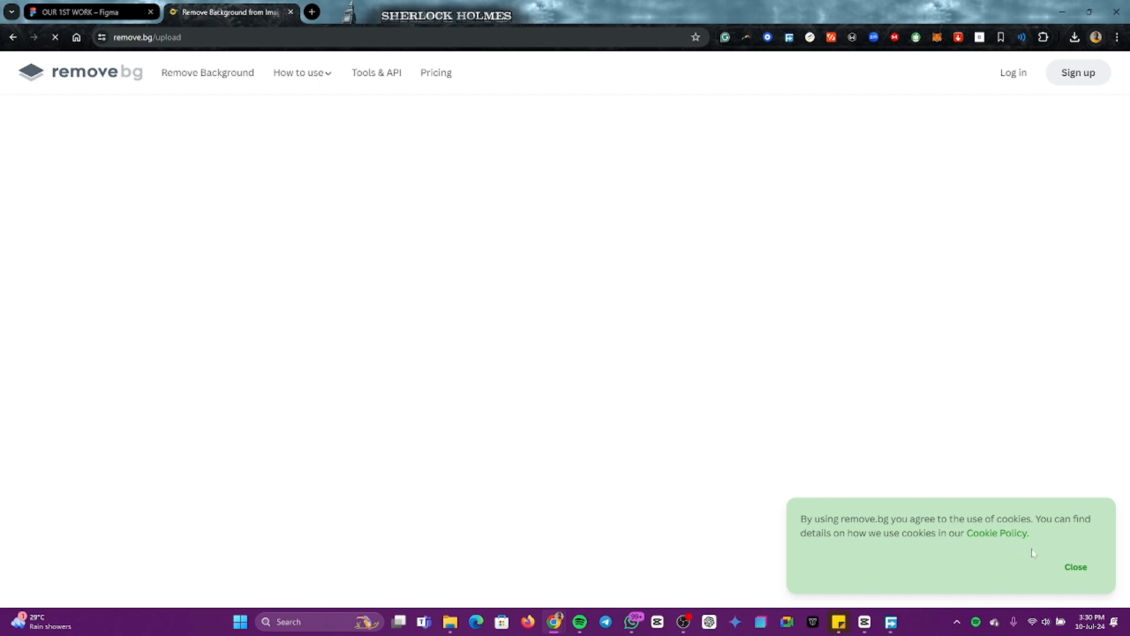
click(1077, 569)
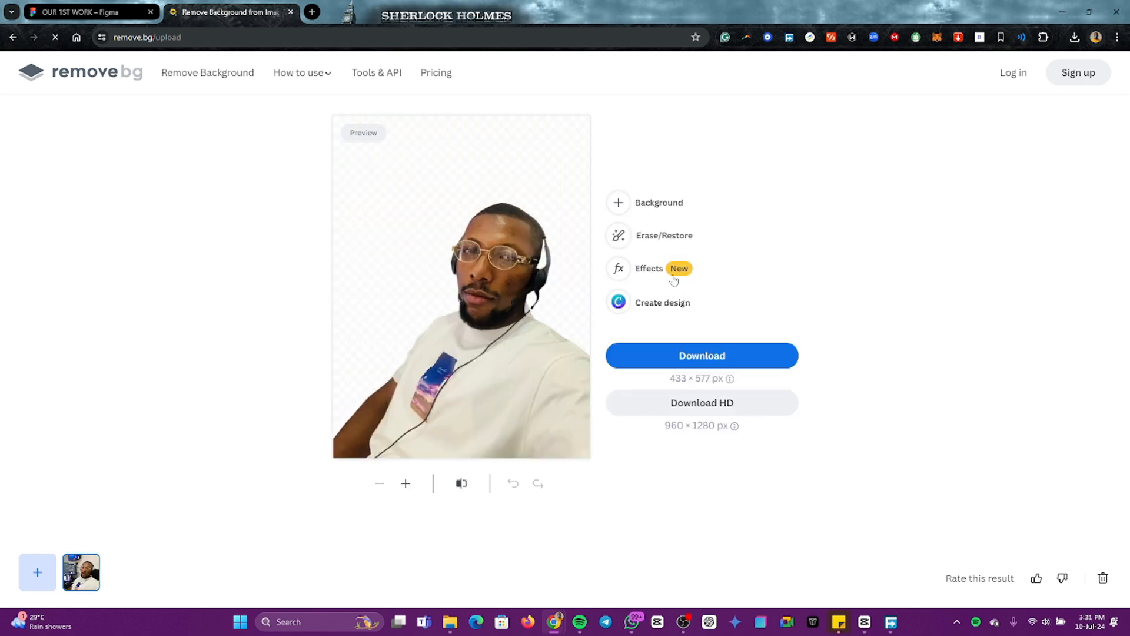
click(683, 364)
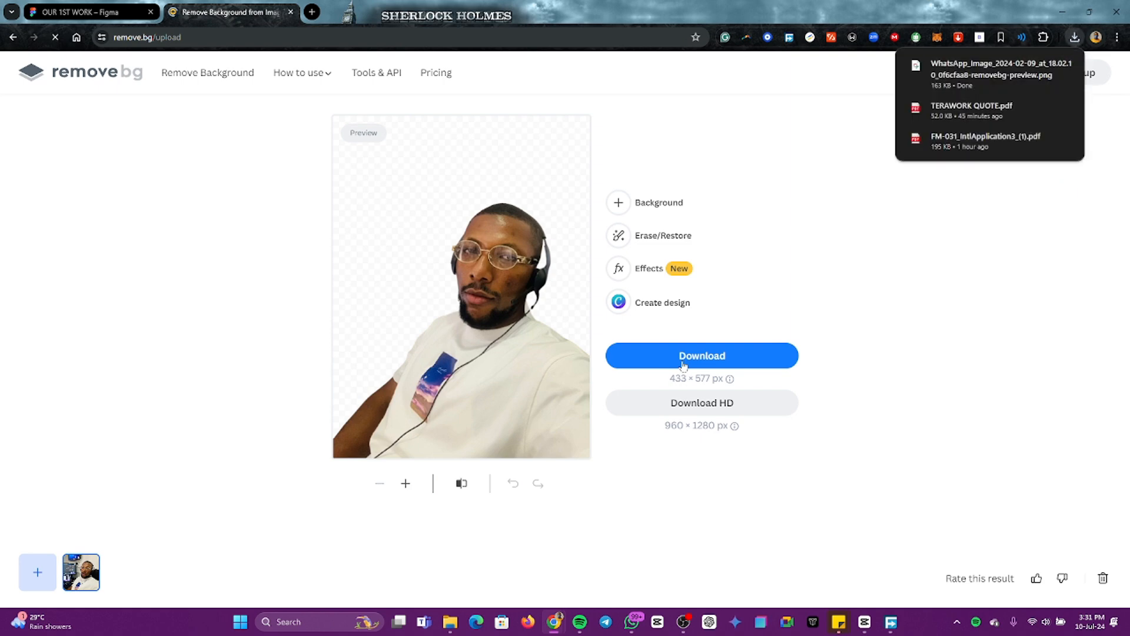
Step: Place the cut-out from Downloads on the Figma canvas below and left of the first white circle, and move the original photo below the outlined circle
click(87, 16)
click(424, 404)
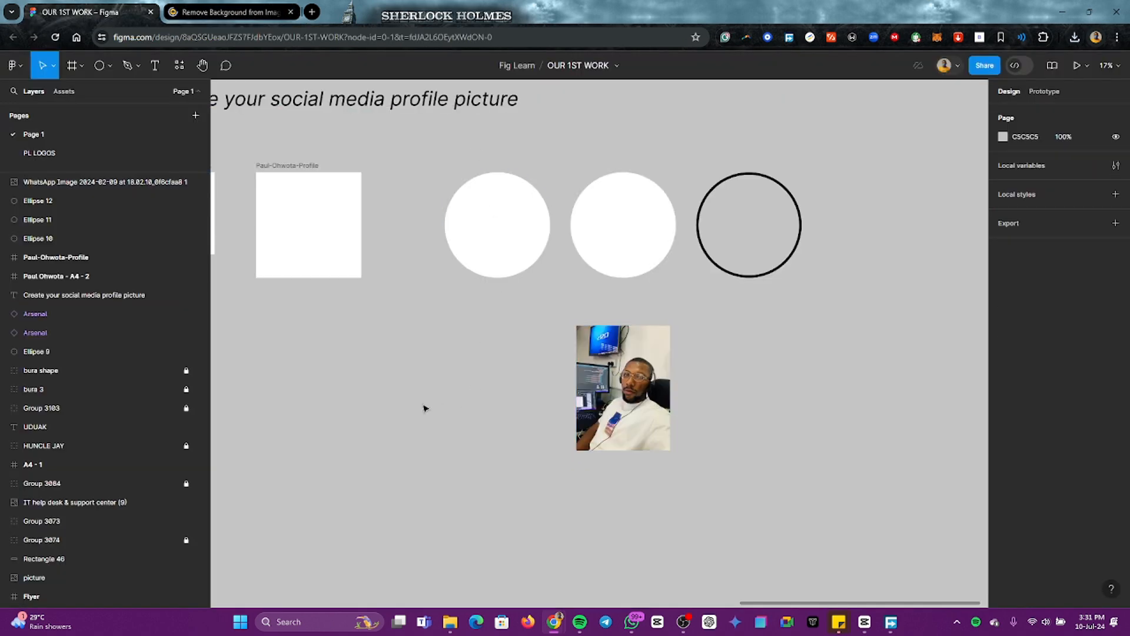
key(alt+Tab)
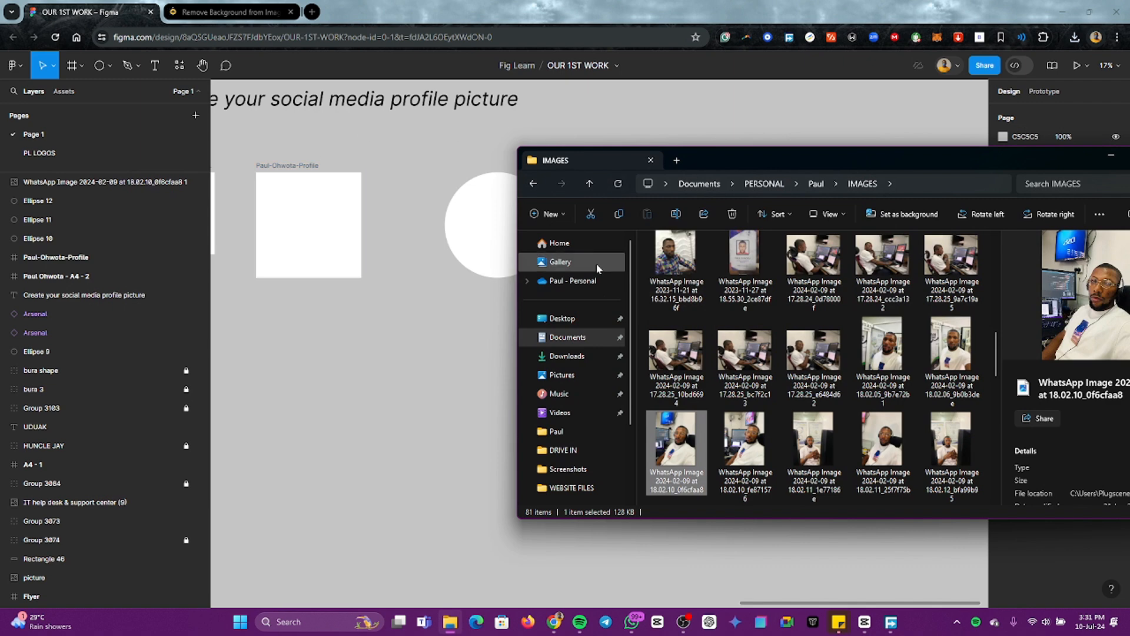
click(566, 356)
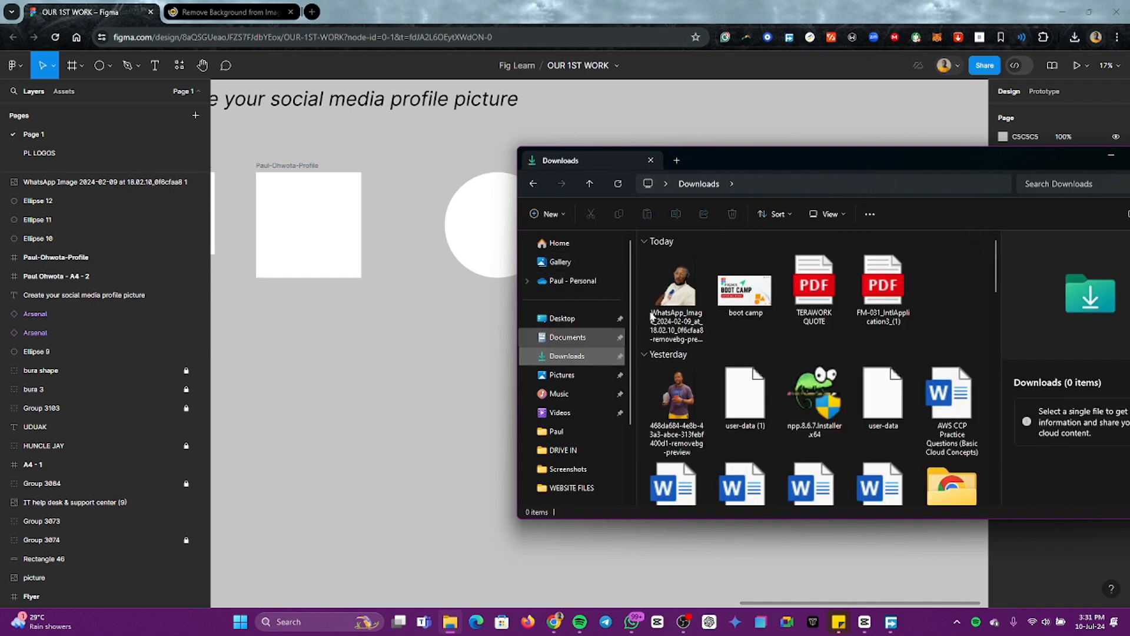
drag(683, 294, 430, 353)
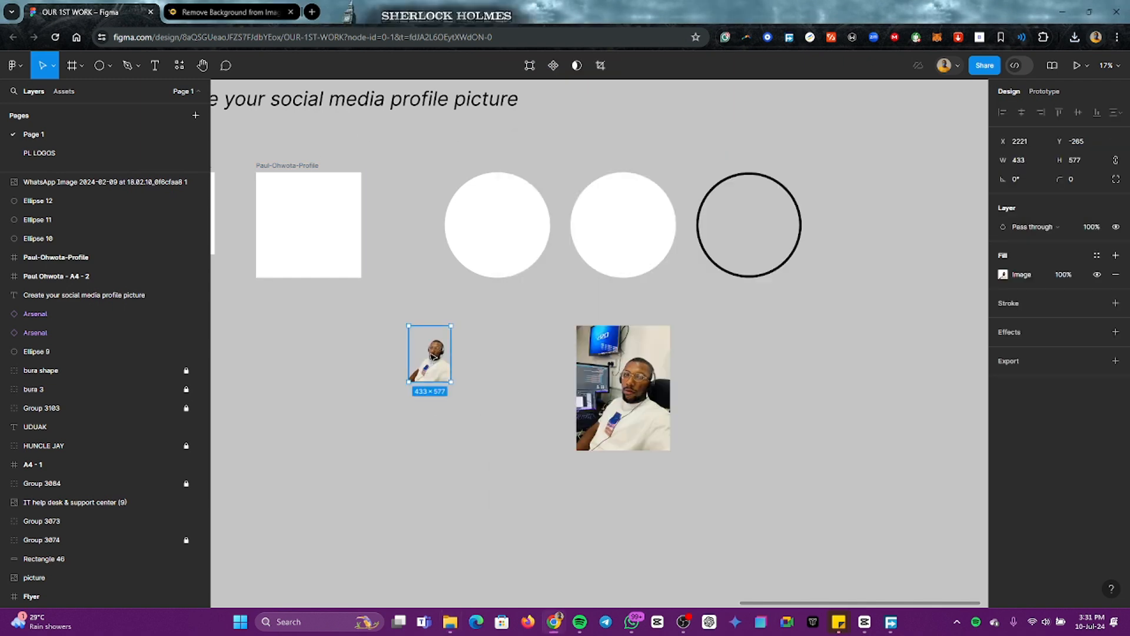
click(575, 391)
drag(630, 392, 829, 404)
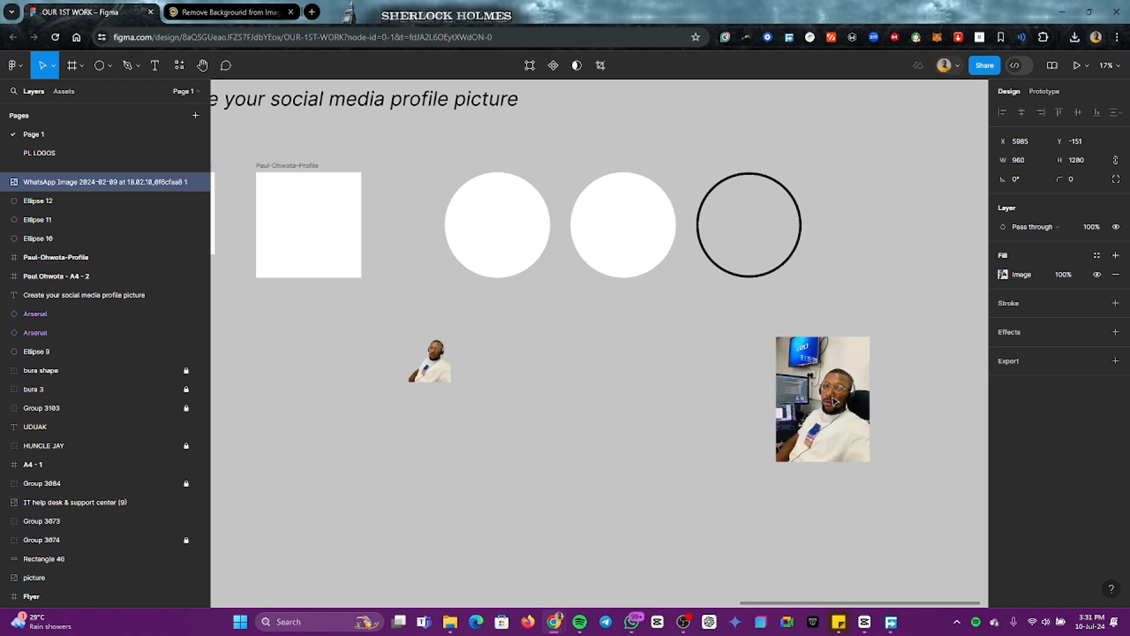
Step: Delete the original photo and scale the cut-out portrait proportionally to about 1289 × 1718
key(Delete)
click(435, 365)
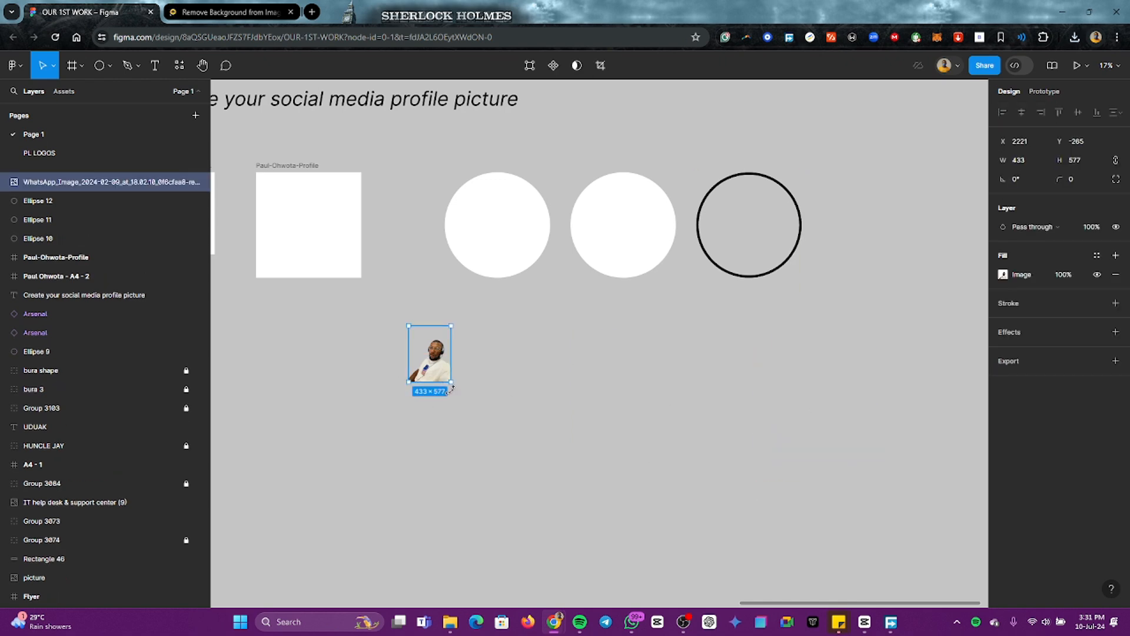
key(k)
drag(451, 383, 564, 533)
drag(474, 450, 609, 405)
scroll(663, 362, up, 3)
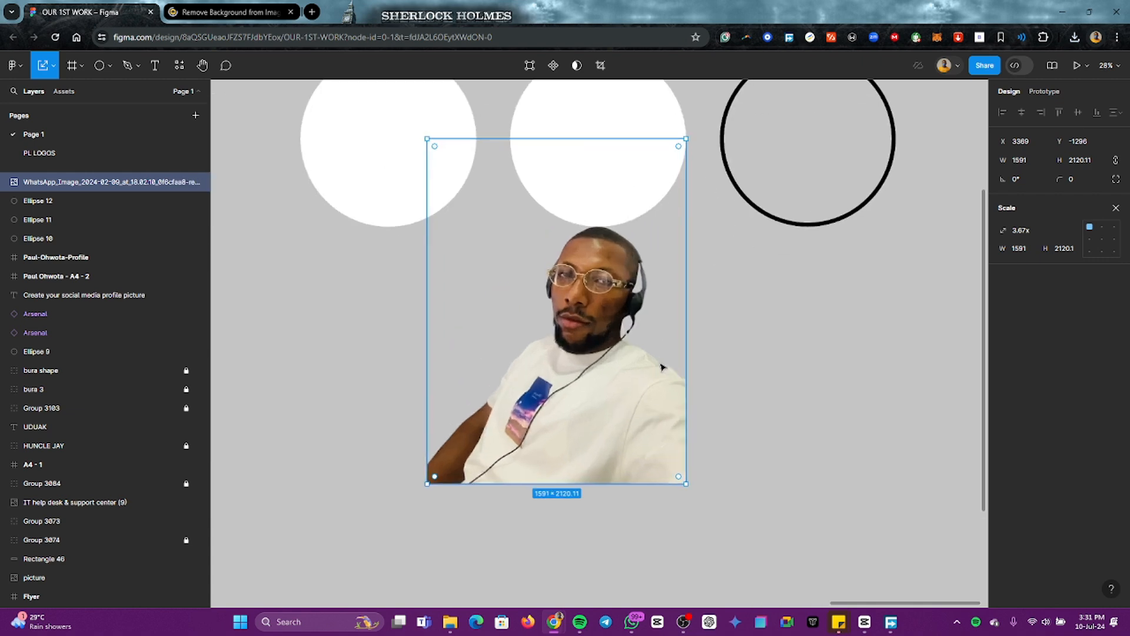
drag(686, 483, 633, 394)
scroll(632, 394, up, 1)
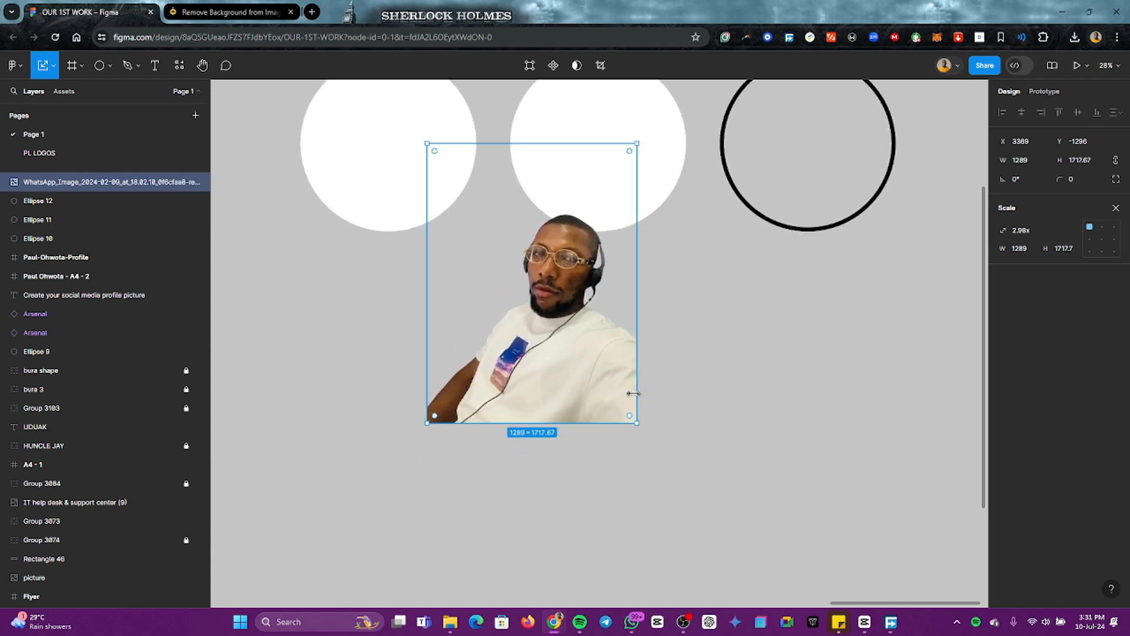
Step: Position the cut-out portrait over the middle white circle and mask it with that circle
drag(583, 423, 615, 290)
click(717, 332)
scroll(631, 379, up, 2)
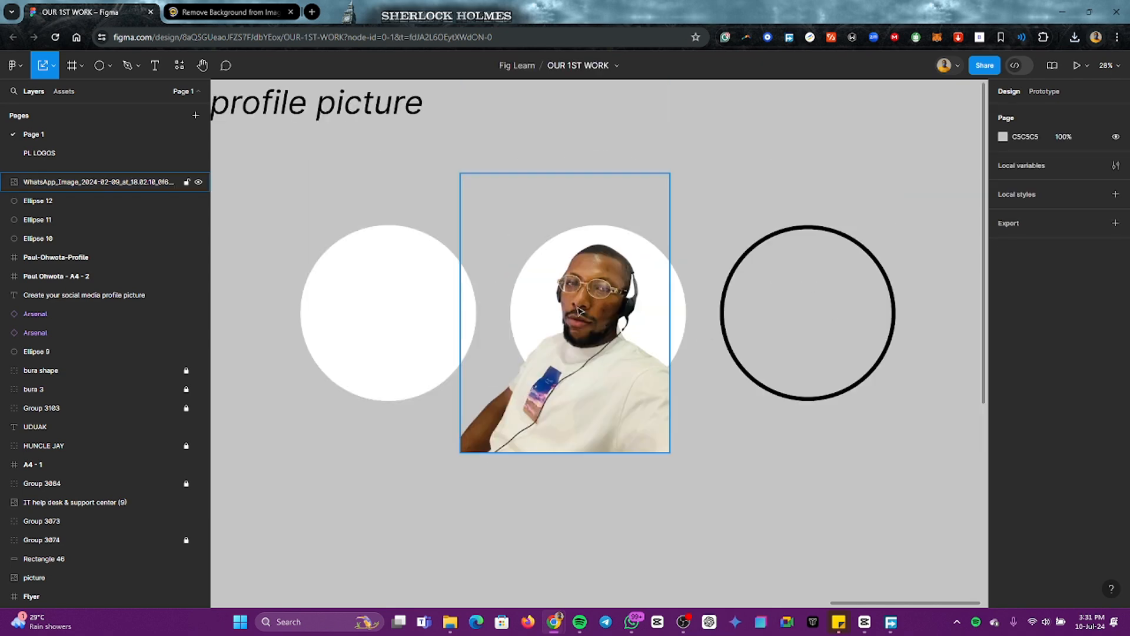
drag(592, 139, 593, 292)
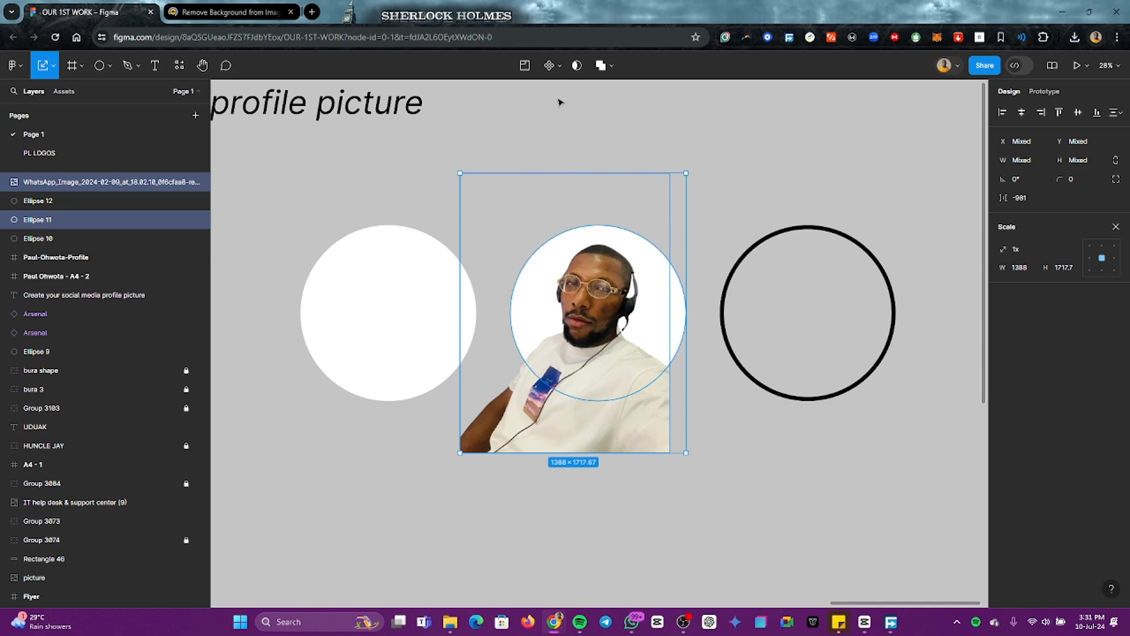
click(578, 68)
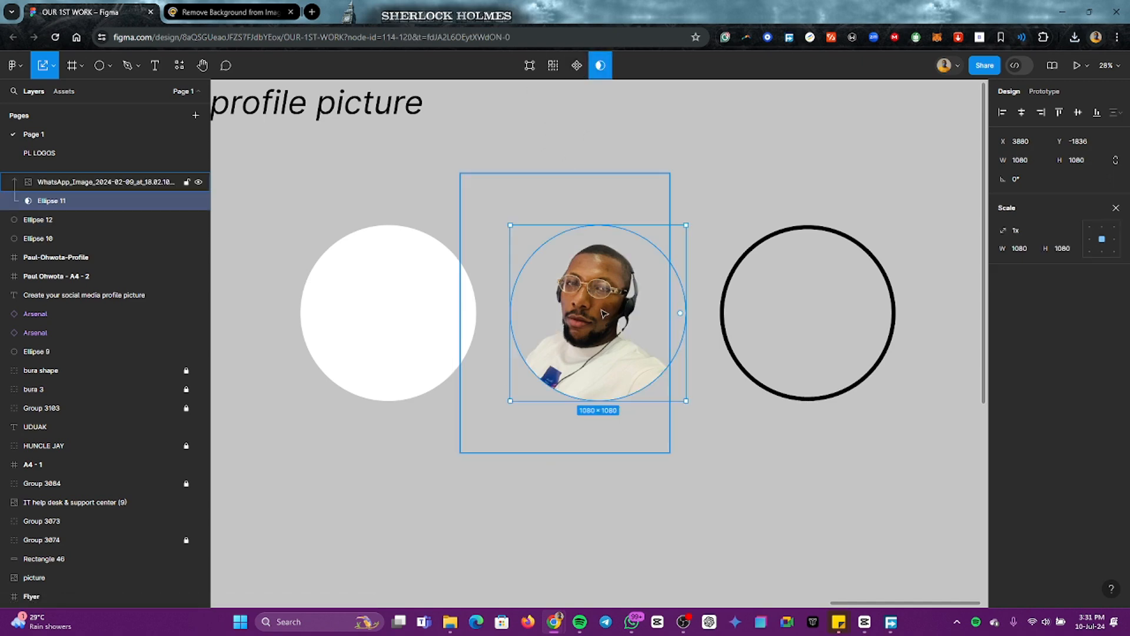
click(602, 341)
click(697, 386)
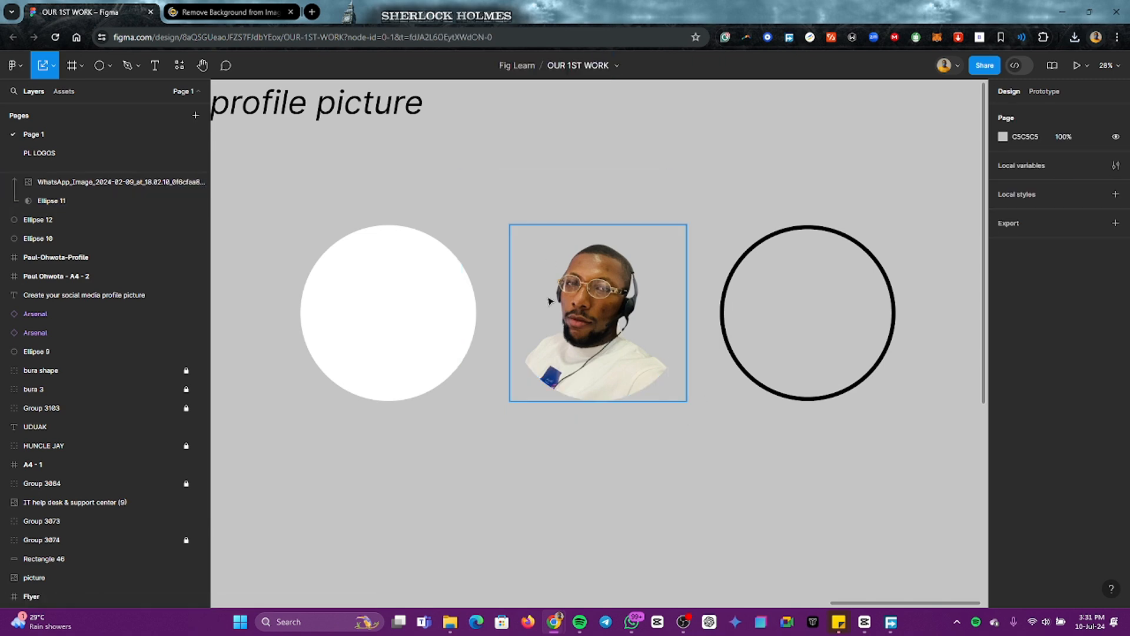
Step: Move the masked portrait slightly up and try to shift the photo inside its circular mask
click(592, 290)
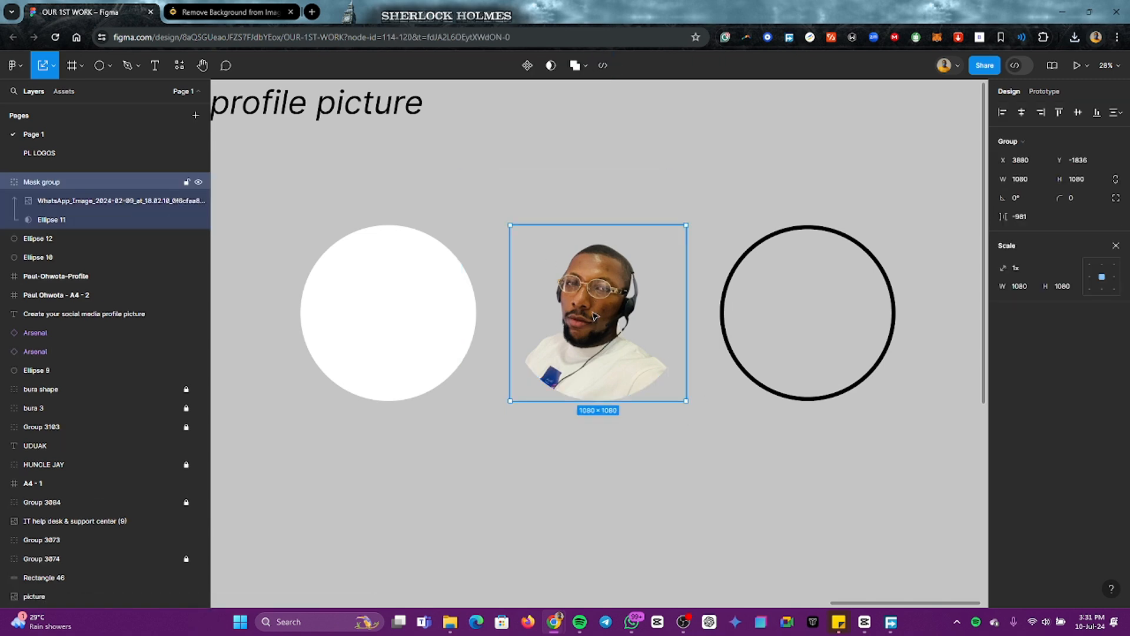
mouse_move(597, 322)
mouse_down()
mouse_move(589, 253)
mouse_move(604, 310)
mouse_up()
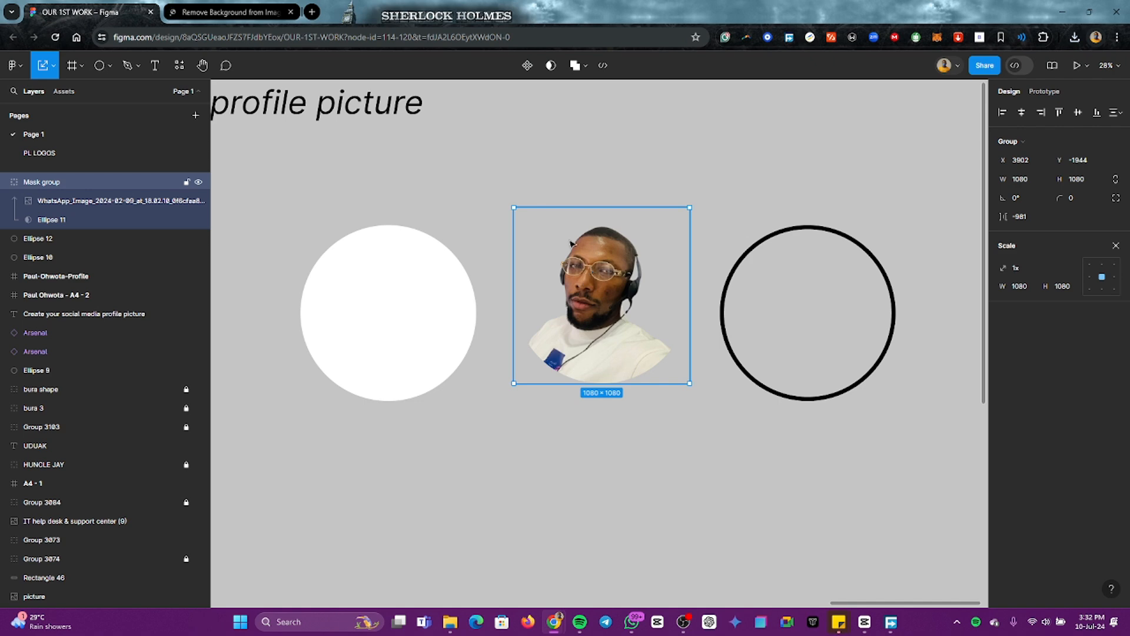
double_click(594, 289)
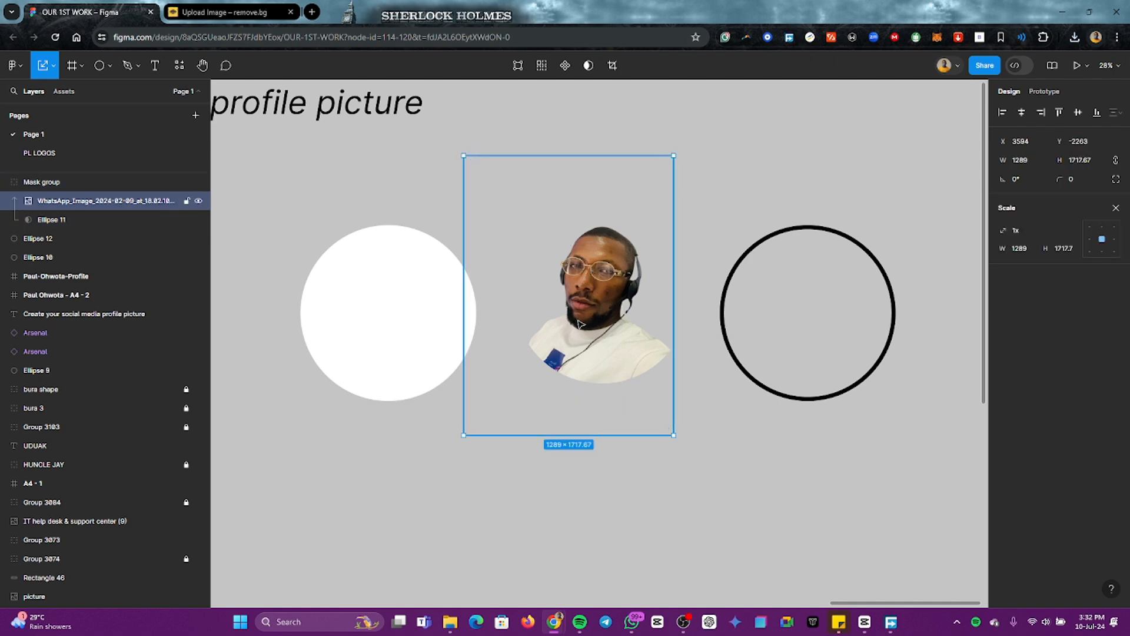
mouse_move(578, 313)
mouse_down()
mouse_move(599, 324)
mouse_move(586, 297)
mouse_move(601, 282)
mouse_move(568, 275)
mouse_move(574, 230)
mouse_move(589, 242)
mouse_move(576, 300)
mouse_up()
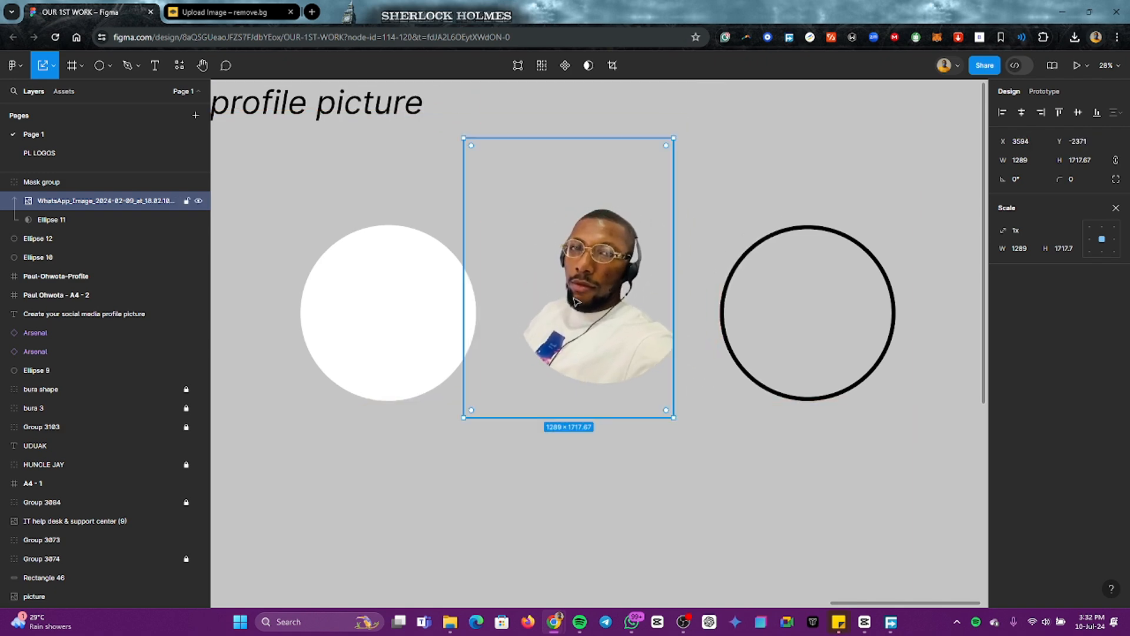
click(709, 399)
Step: Leave the Scale tool, align the masked portrait exactly over the remaining white circle, and move both together beside the outlined circle
click(616, 338)
drag(616, 320, 486, 320)
click(348, 324)
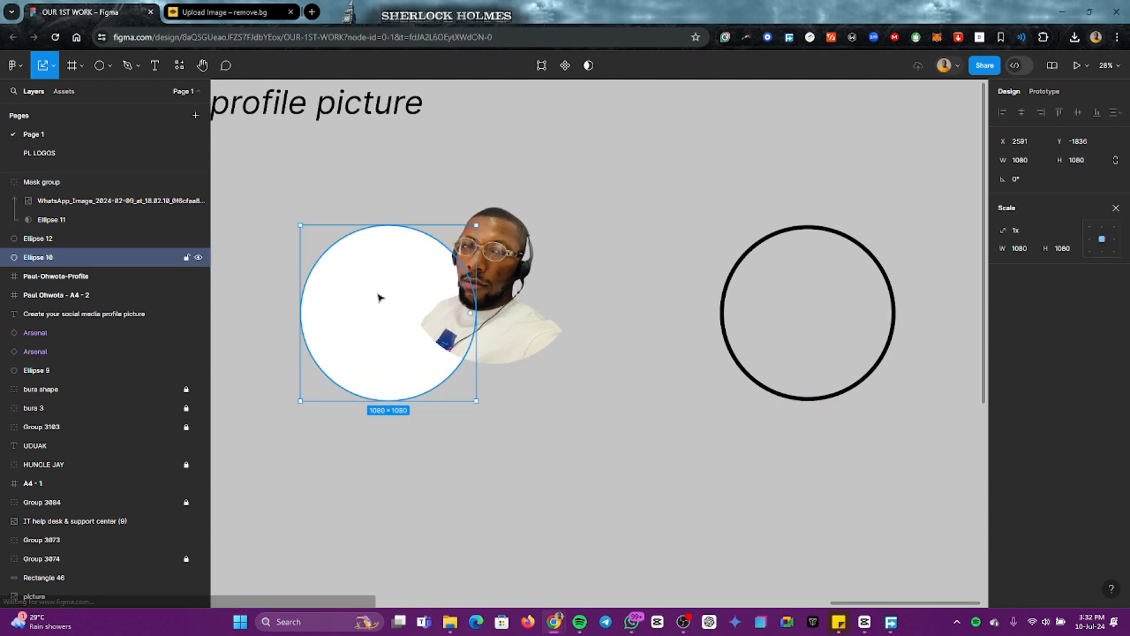
click(1116, 208)
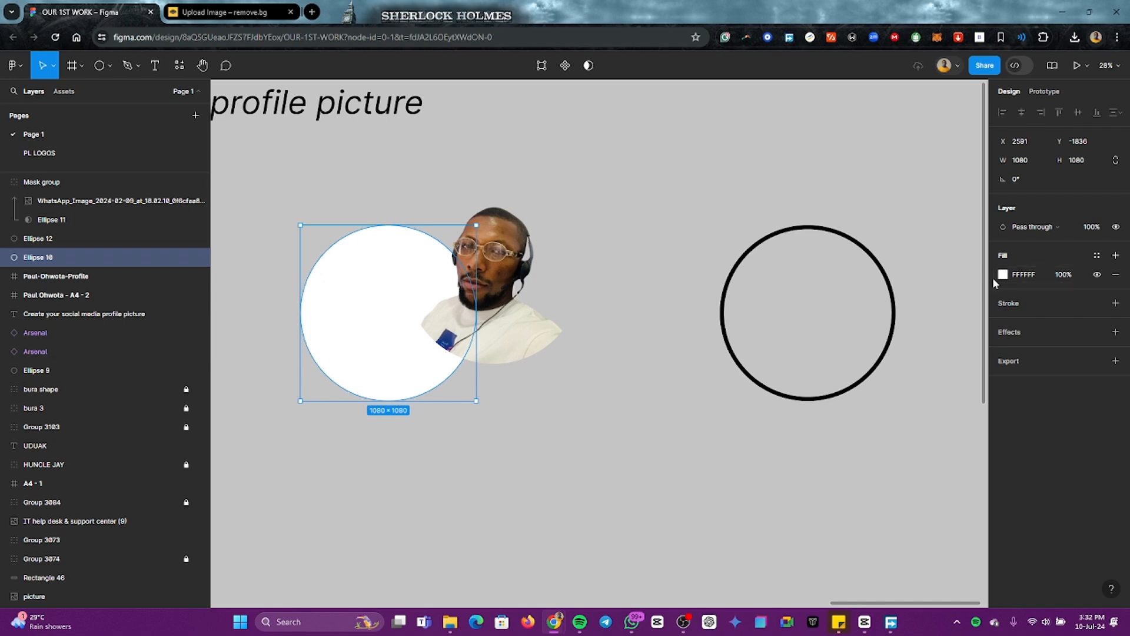
click(651, 352)
click(491, 299)
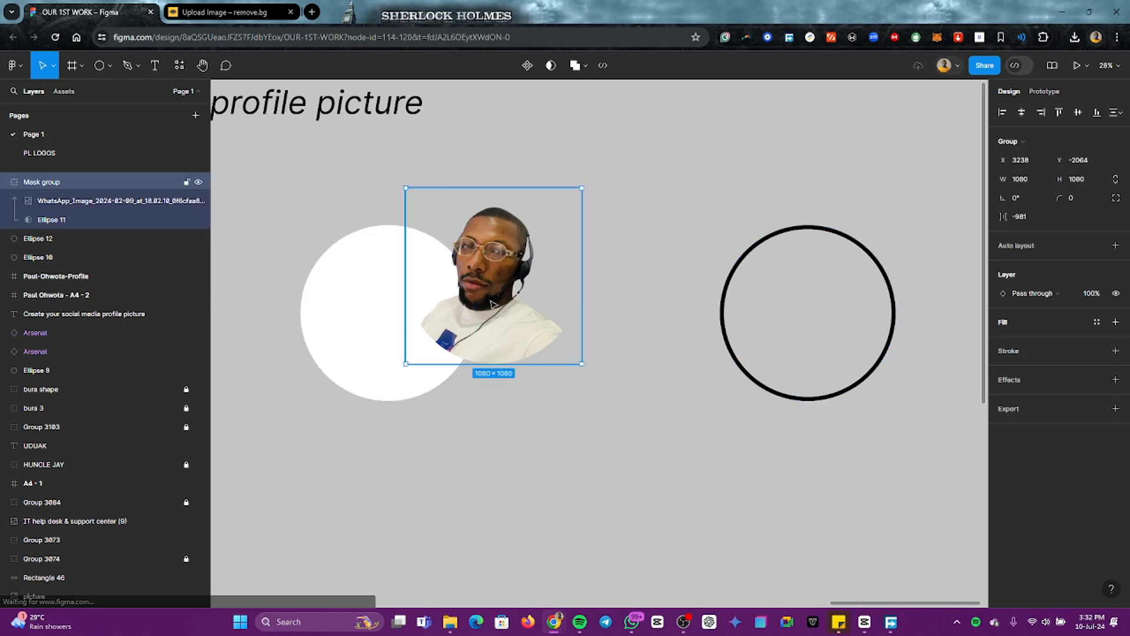
drag(473, 302, 388, 340)
click(265, 353)
drag(255, 332, 597, 312)
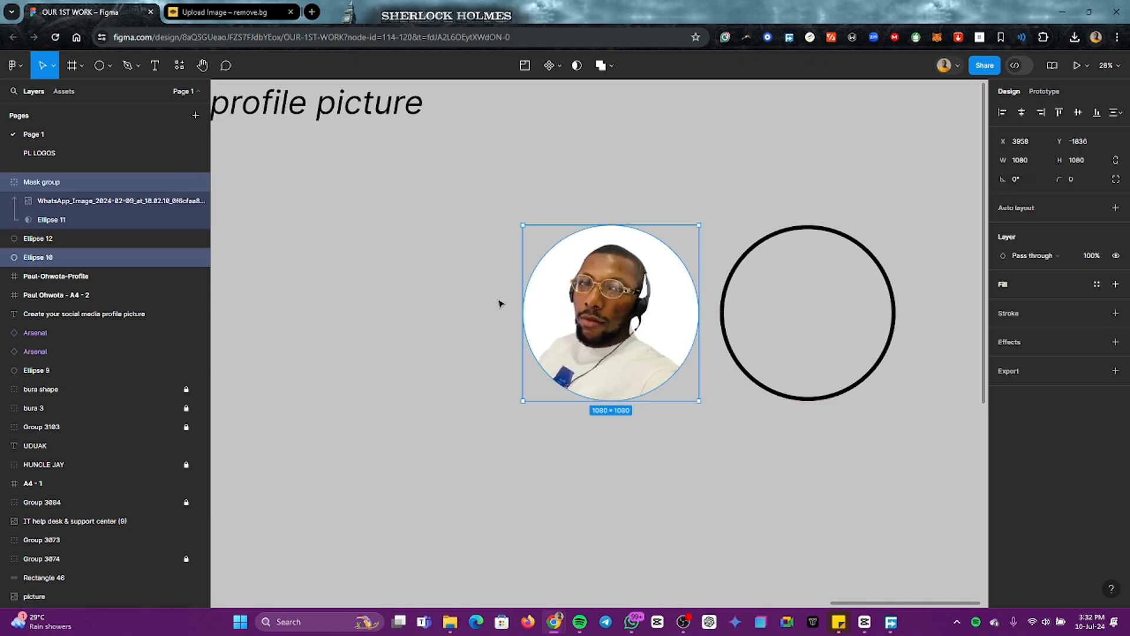
Step: Rename the white circle's layer behind the portrait as "Background-Ellipse"
click(35, 259)
double_click(35, 260)
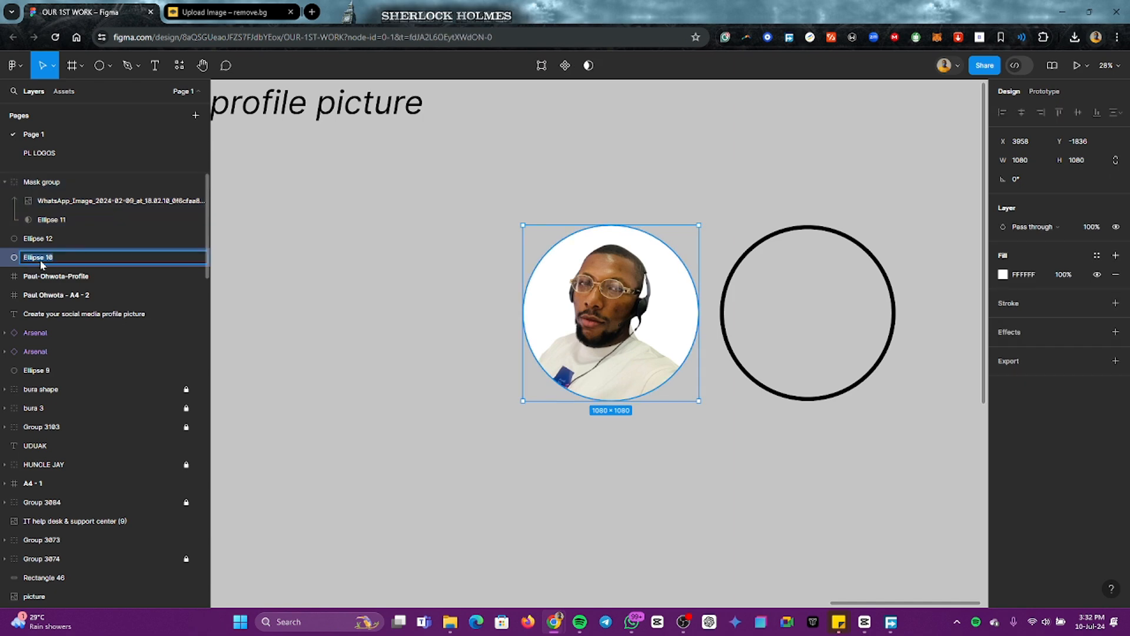
key(Left)
text(Background)
key(BackSpace)
text(-)
key(Return)
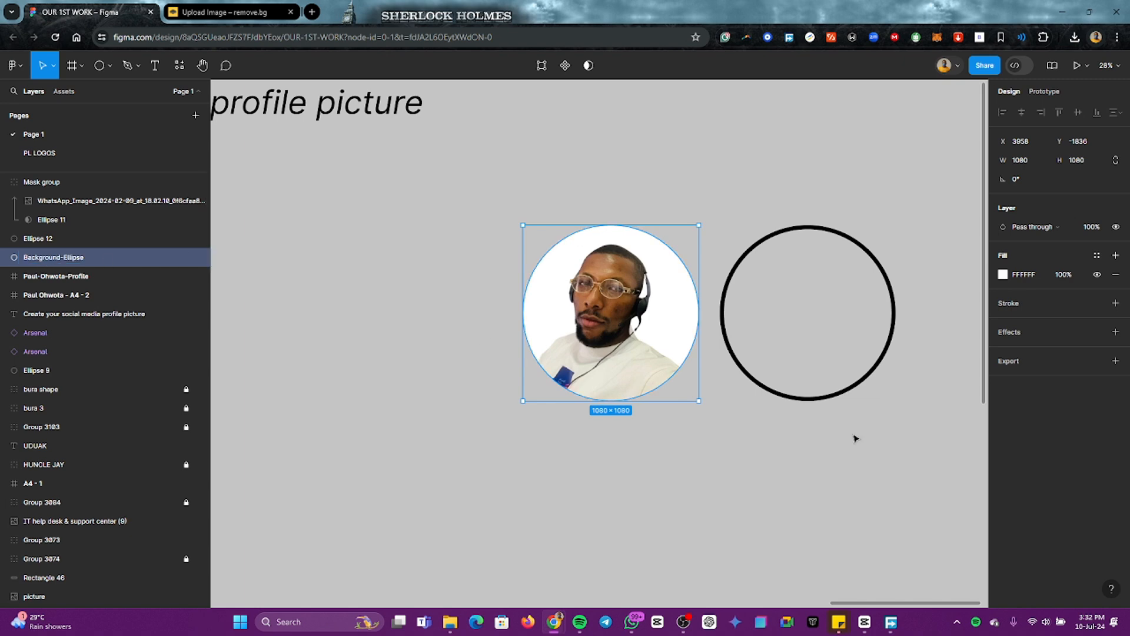
Step: Try different fill hues on the background circle behind the portrait and settle on a pale cream
click(1003, 275)
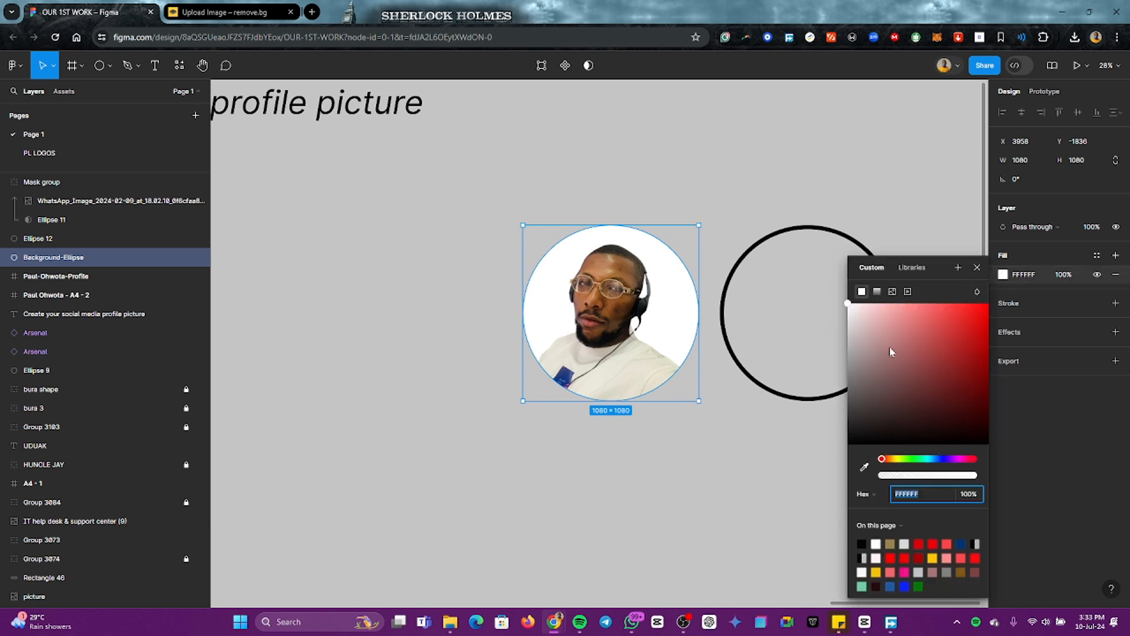
mouse_move(890, 347)
mouse_down()
mouse_move(922, 319)
mouse_move(848, 306)
mouse_up()
mouse_move(842, 362)
mouse_down()
mouse_move(832, 427)
mouse_move(842, 501)
mouse_move(979, 474)
mouse_move(989, 429)
mouse_move(976, 303)
mouse_up()
drag(940, 257, 874, 298)
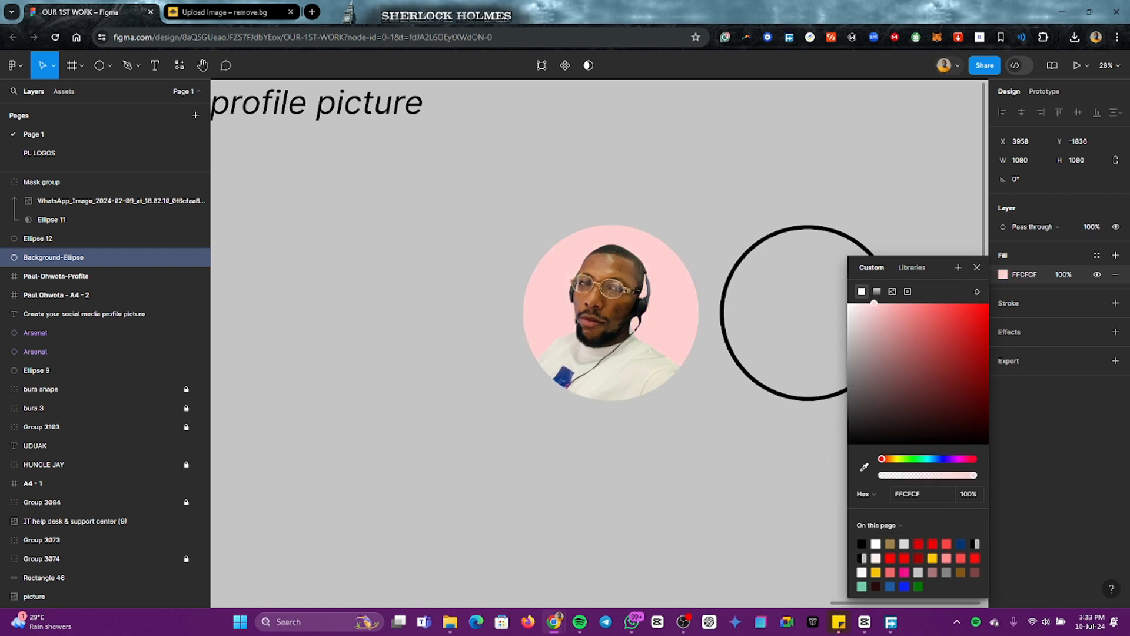
drag(885, 460, 950, 460)
drag(948, 459, 896, 462)
click(656, 462)
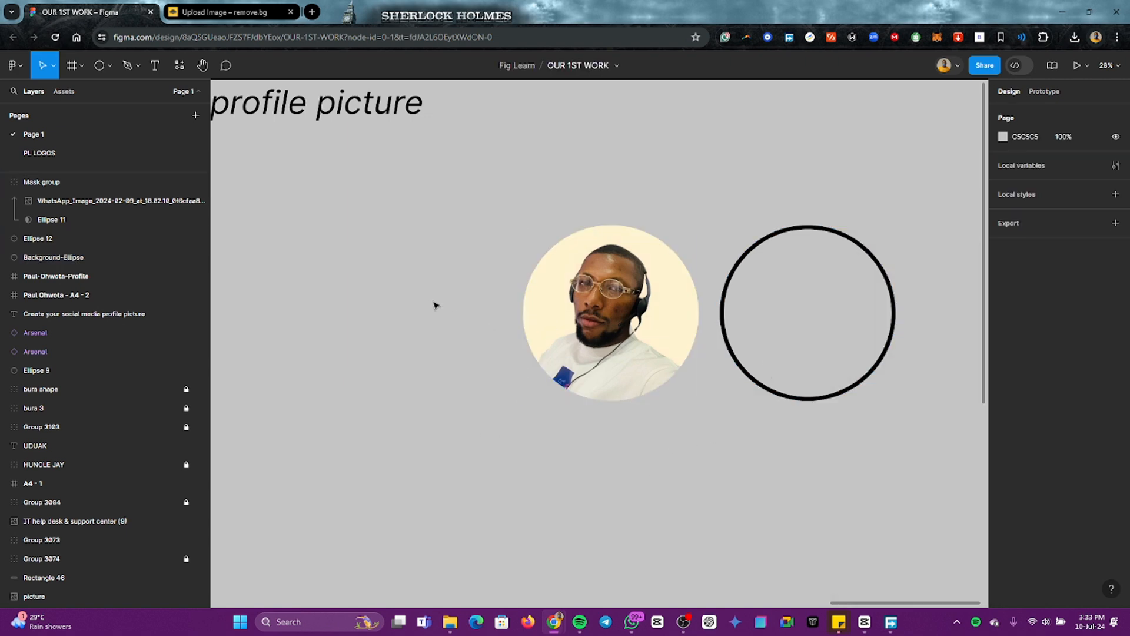
Step: Move the masked portrait off its cream background circle and undo that move
click(598, 326)
drag(598, 325, 698, 322)
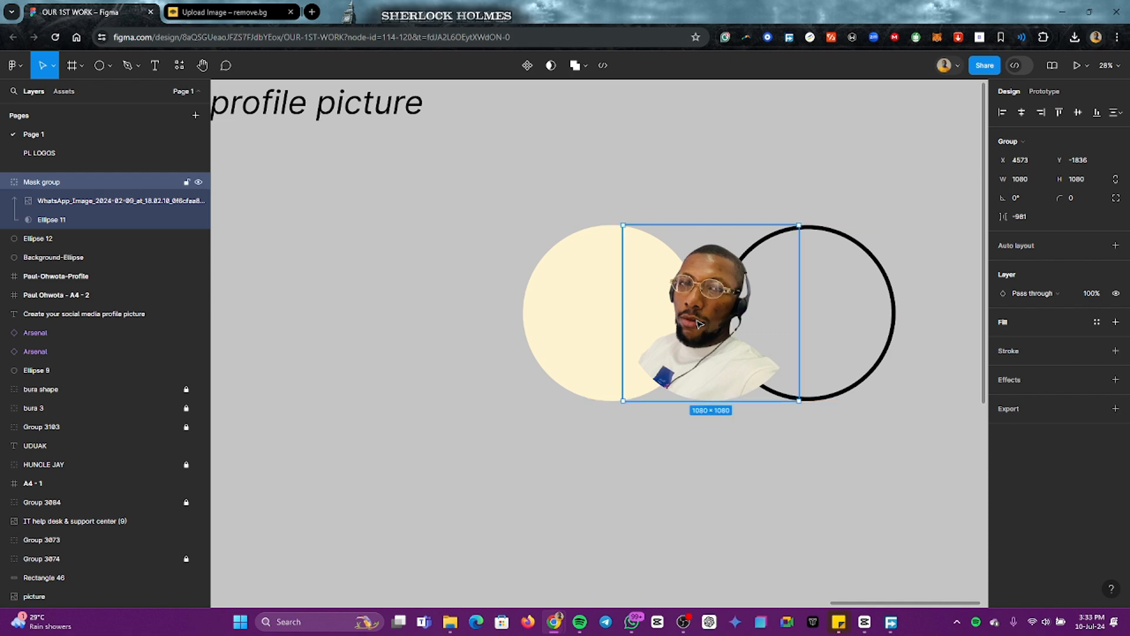
key(ctrl+z)
click(459, 327)
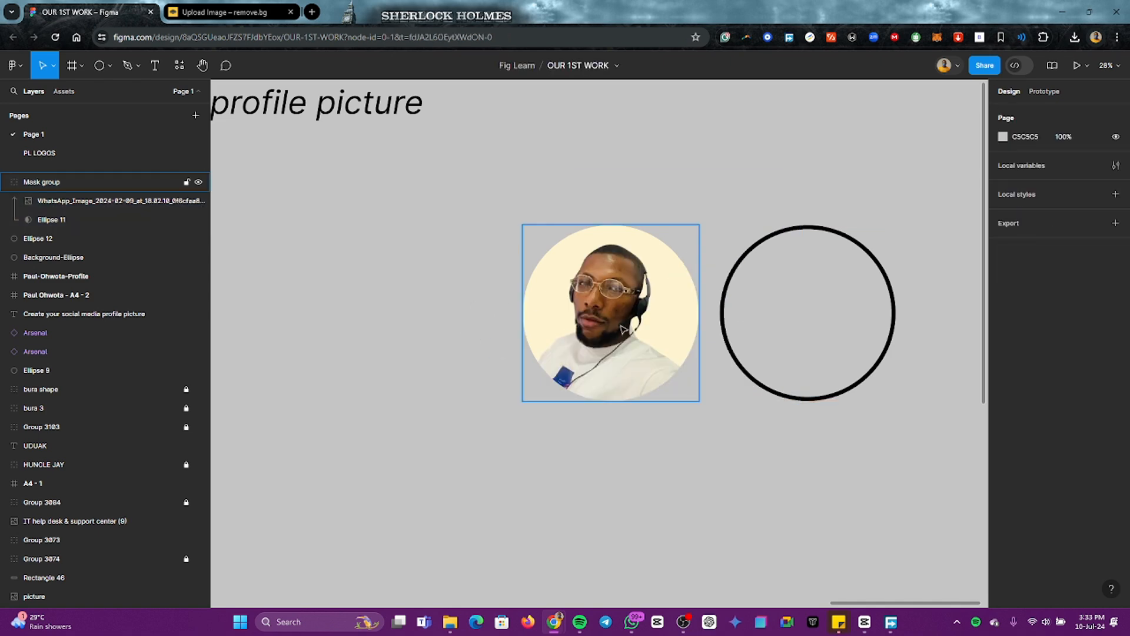
Step: Prefix the mask group's layer name with the person's first name and a hyphen, and collapse the group
click(563, 306)
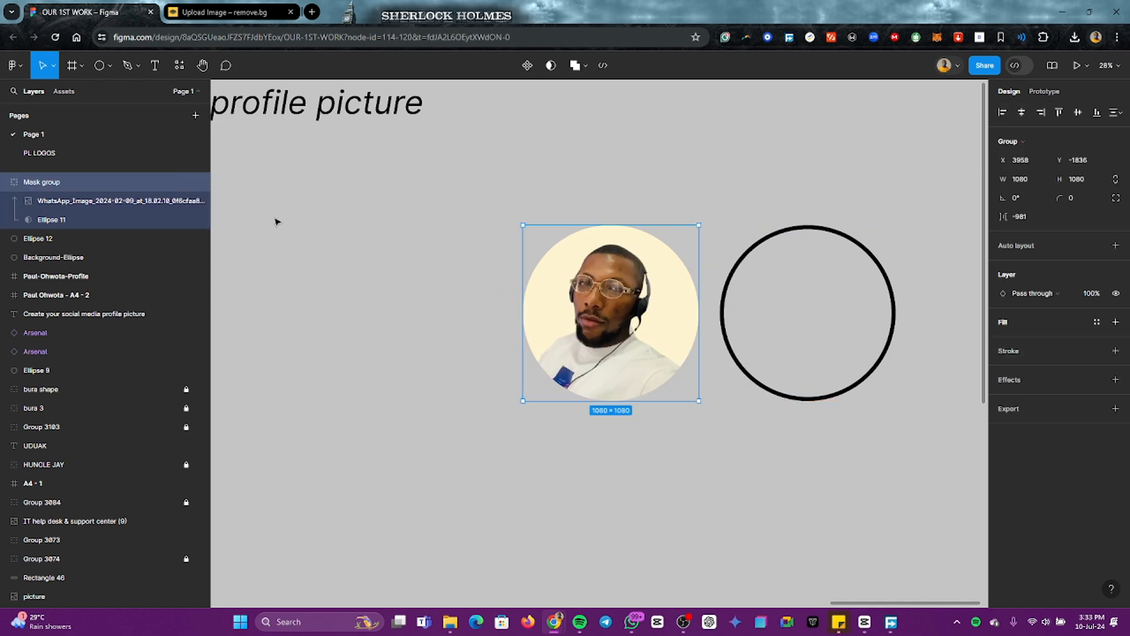
double_click(28, 184)
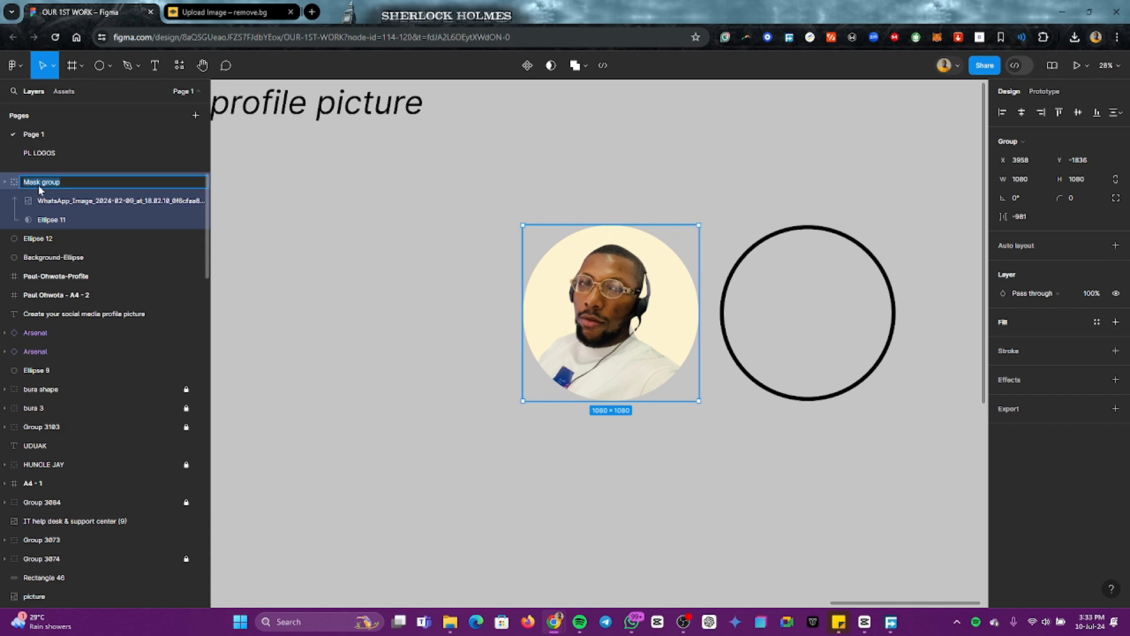
key(Left)
text(Paul-)
key(Return)
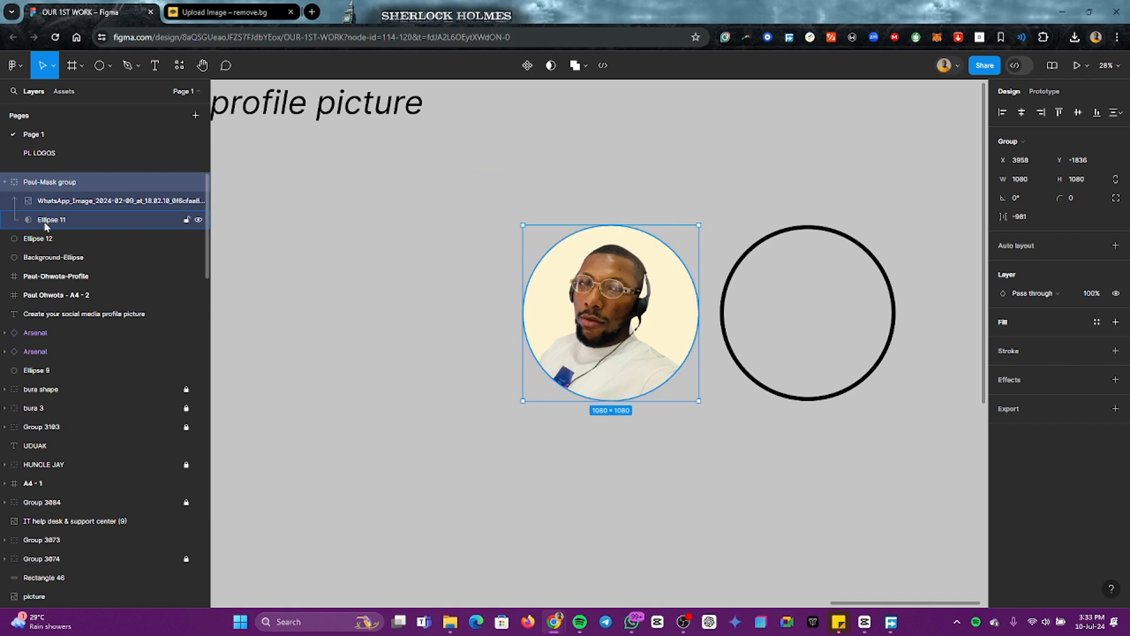
click(6, 182)
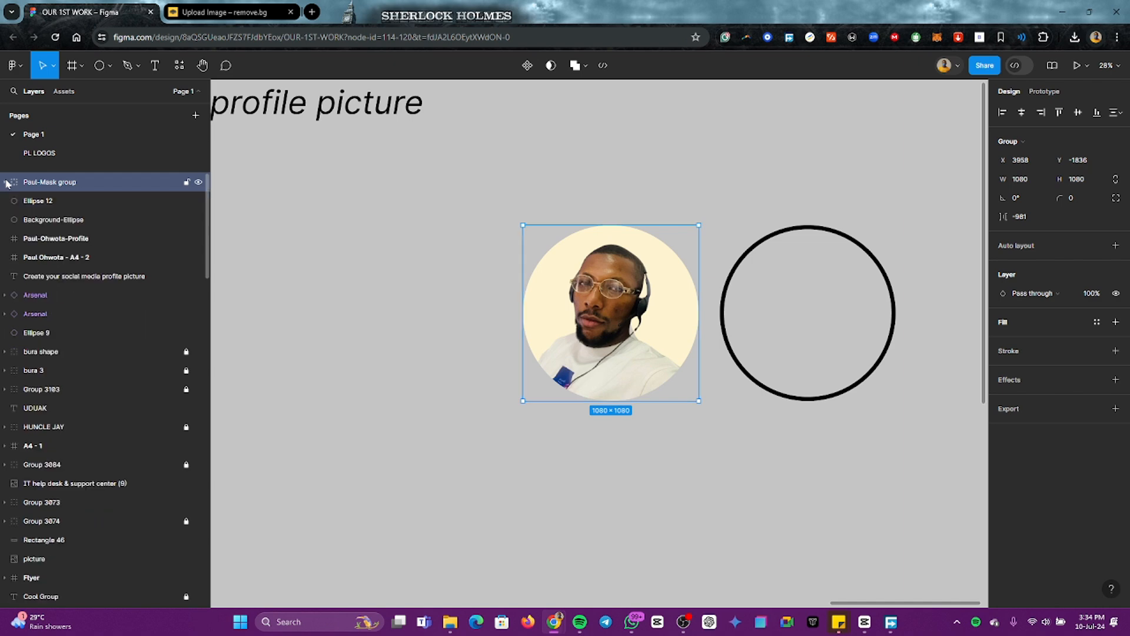
click(312, 264)
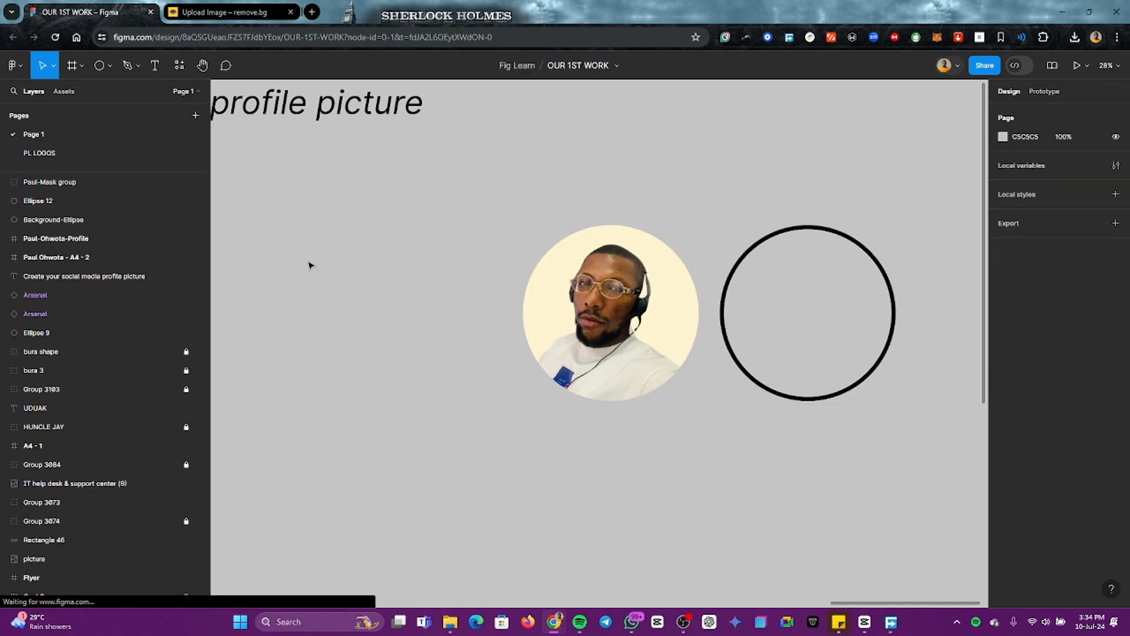
Step: Rename the outlined circle's layer as "Empty - Ellipse"
click(31, 184)
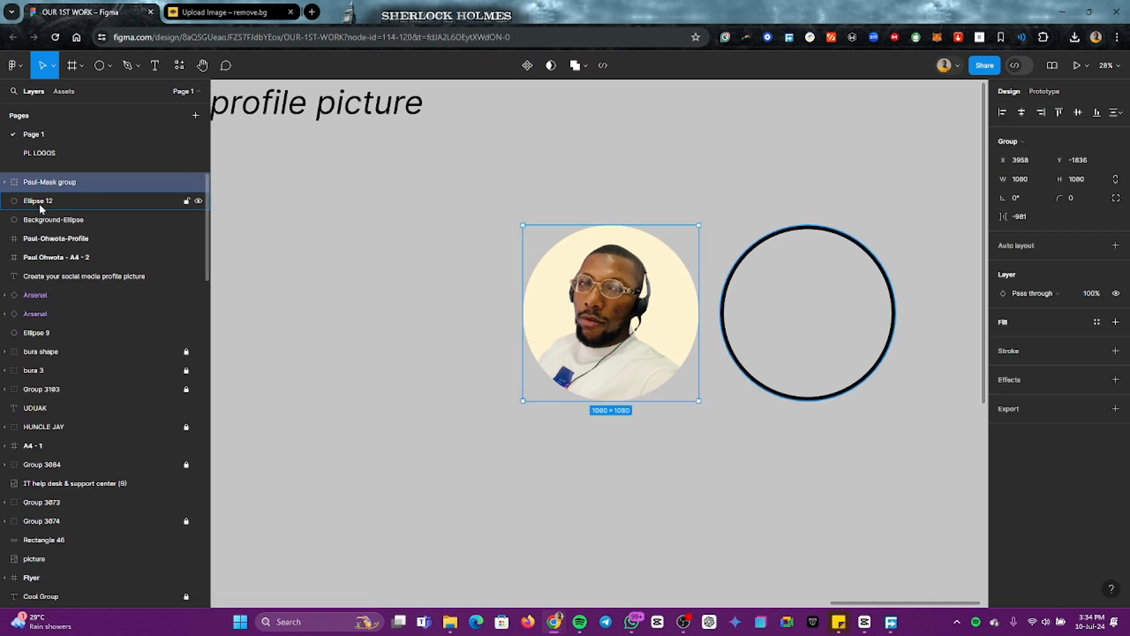
click(40, 203)
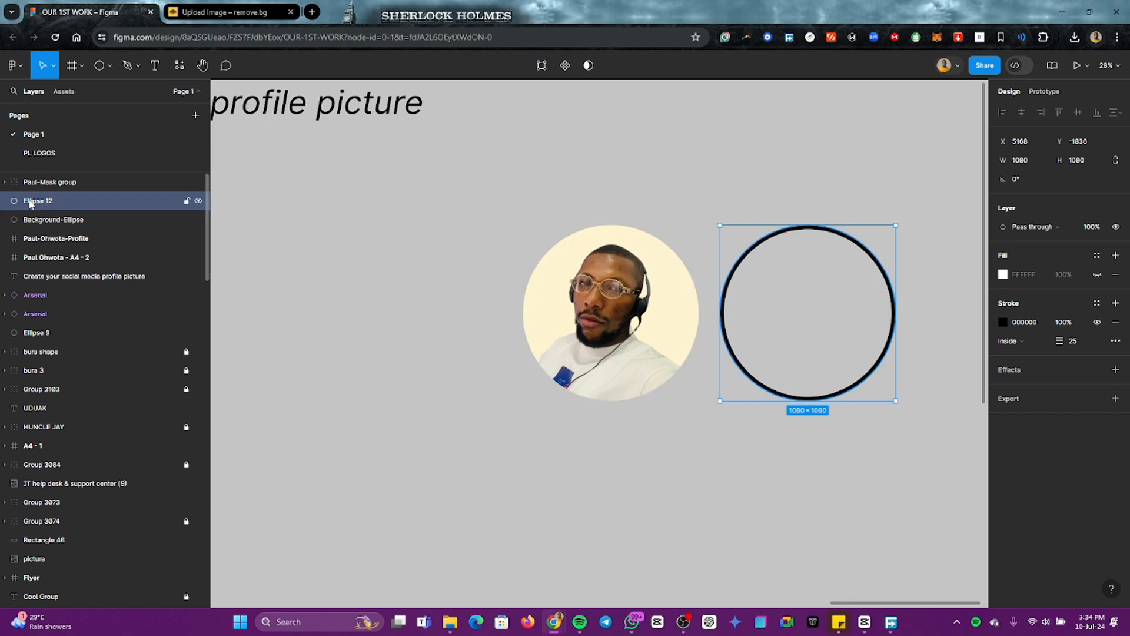
double_click(28, 201)
key(Home)
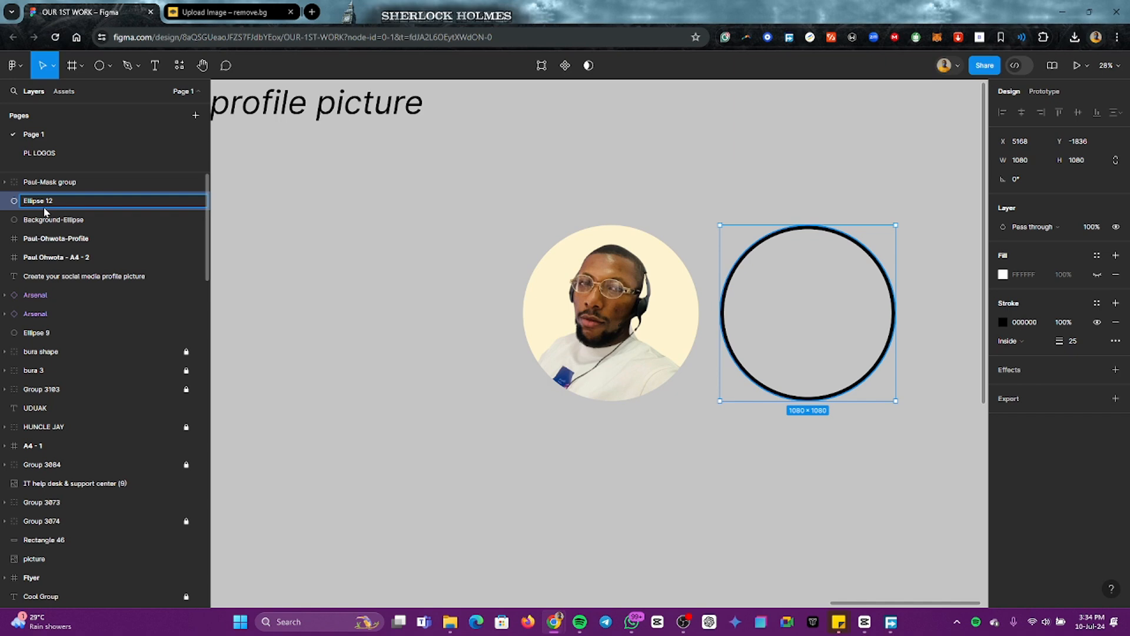
text(Empty -)
key(Return)
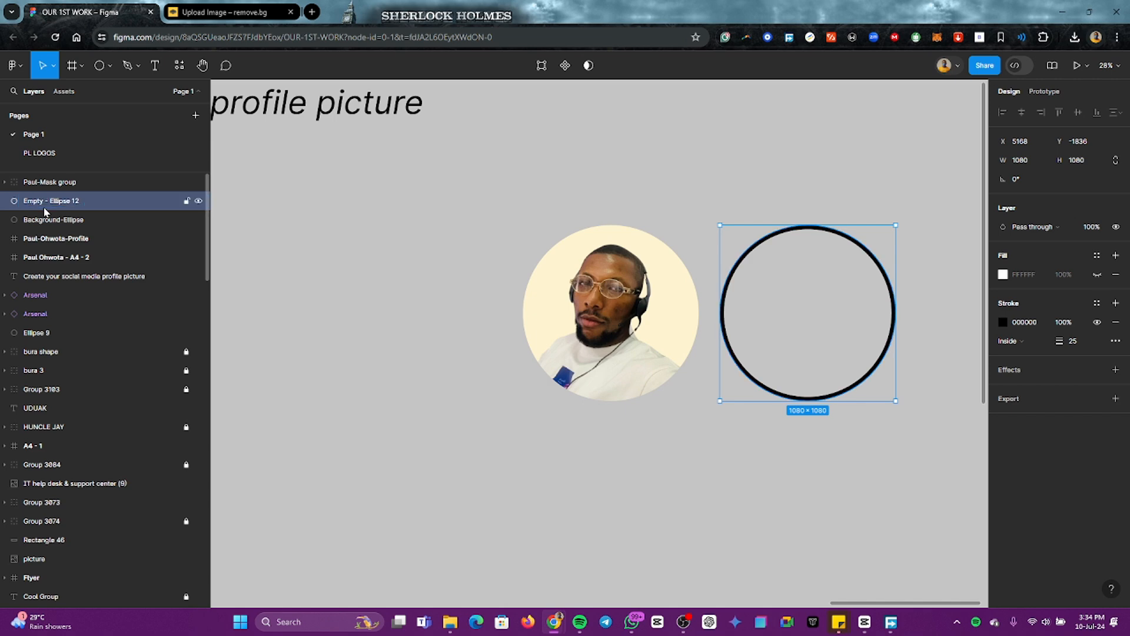
double_click(75, 206)
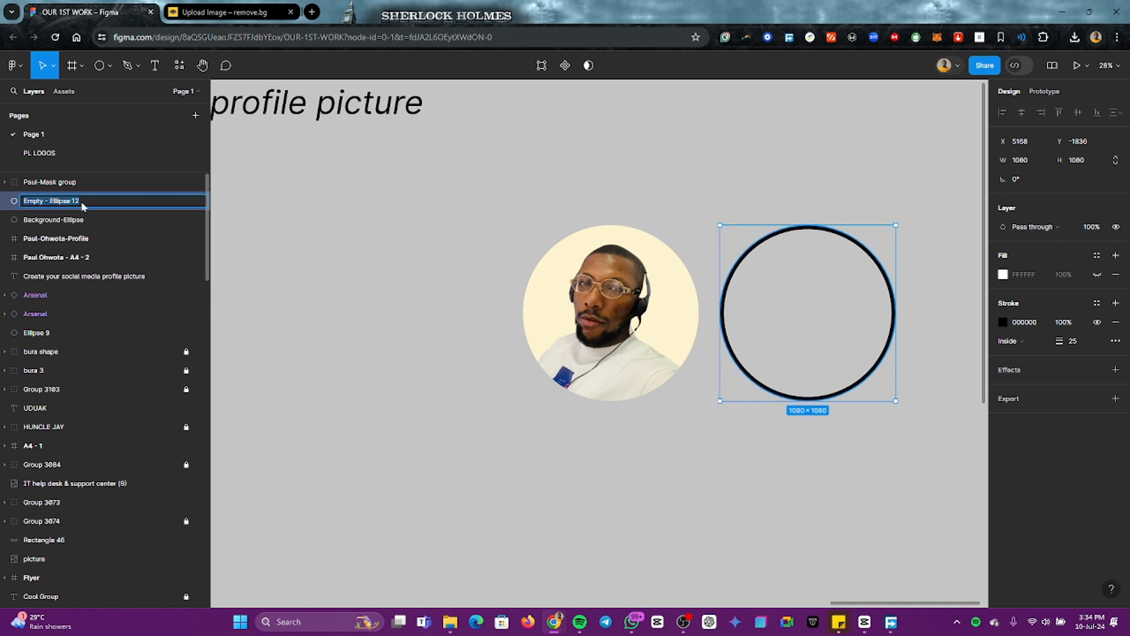
click(82, 205)
key(Return)
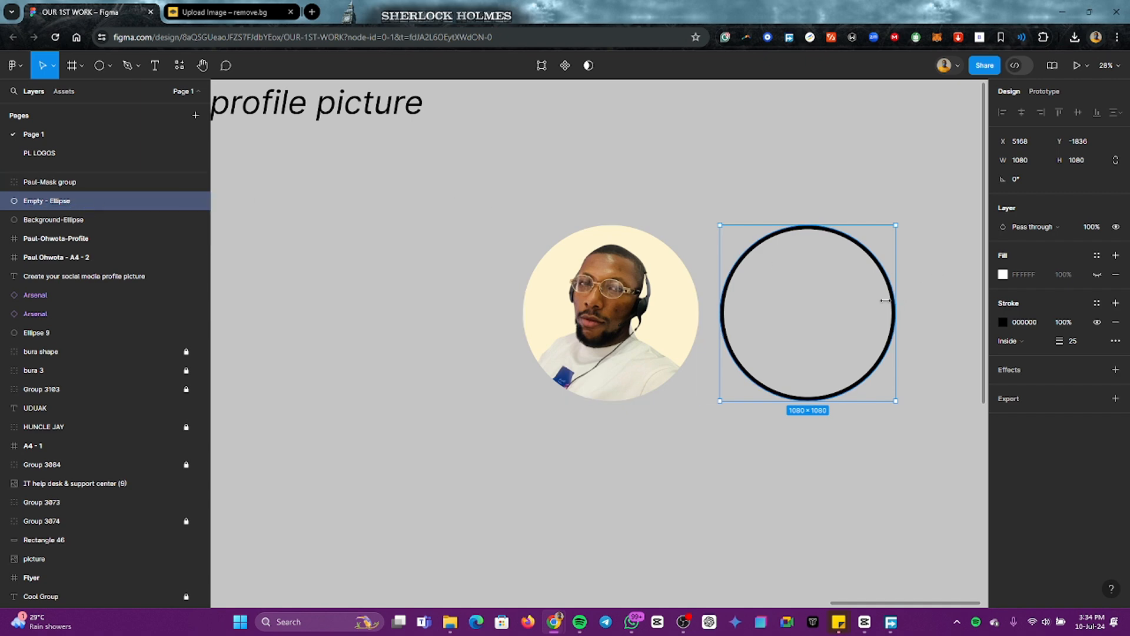
click(854, 314)
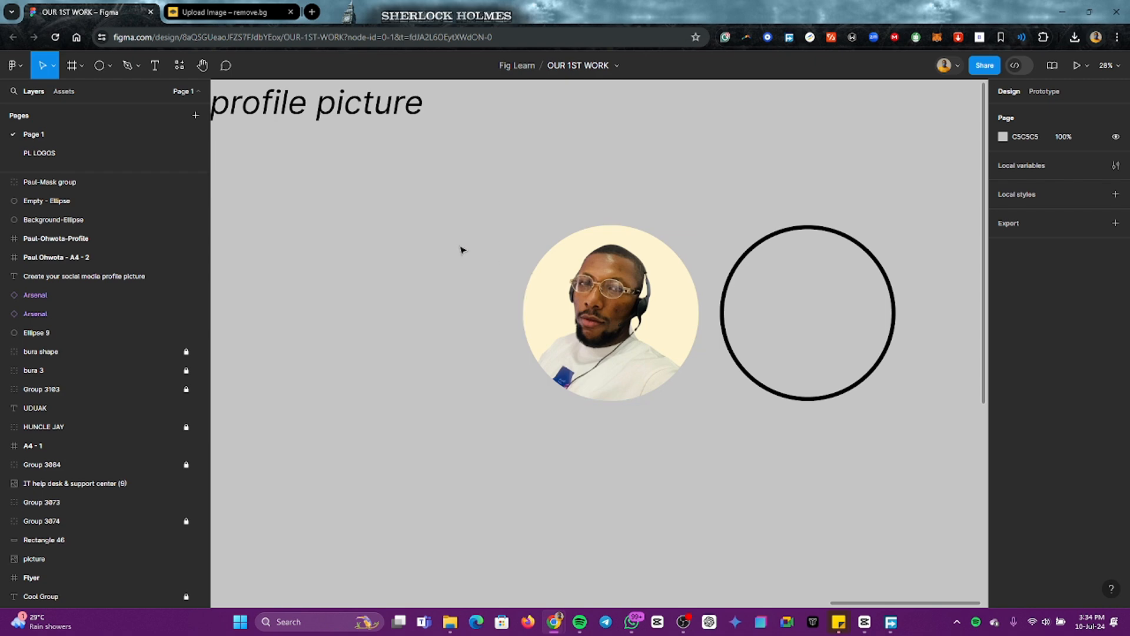
Step: Move the outlined circle onto the cream portrait circle so that both circles align exactly
click(816, 398)
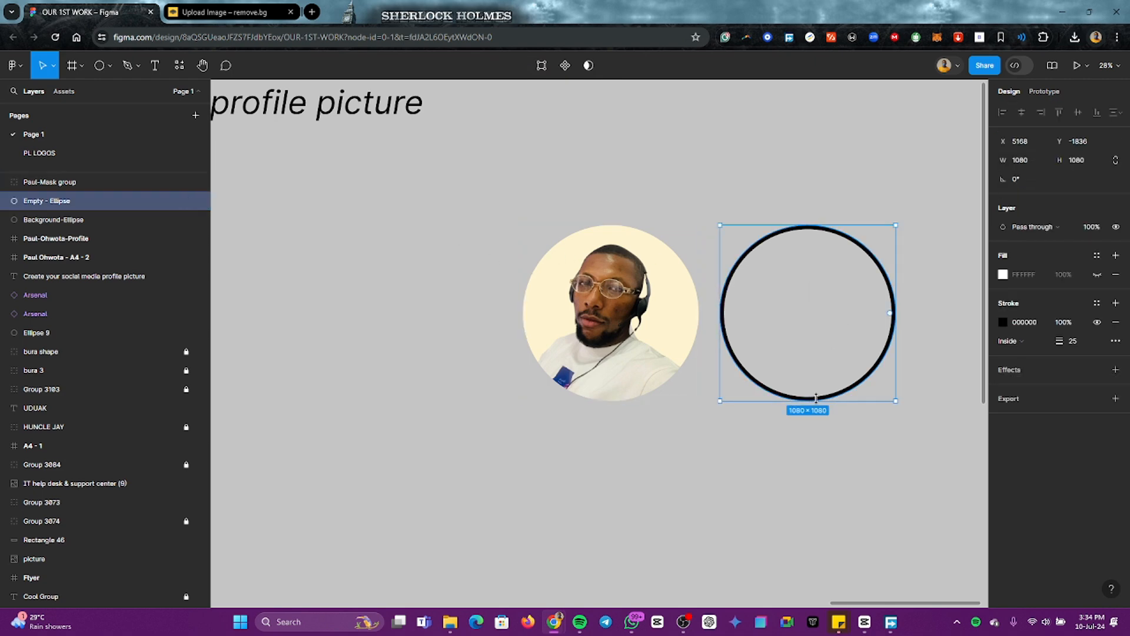
drag(827, 347, 641, 349)
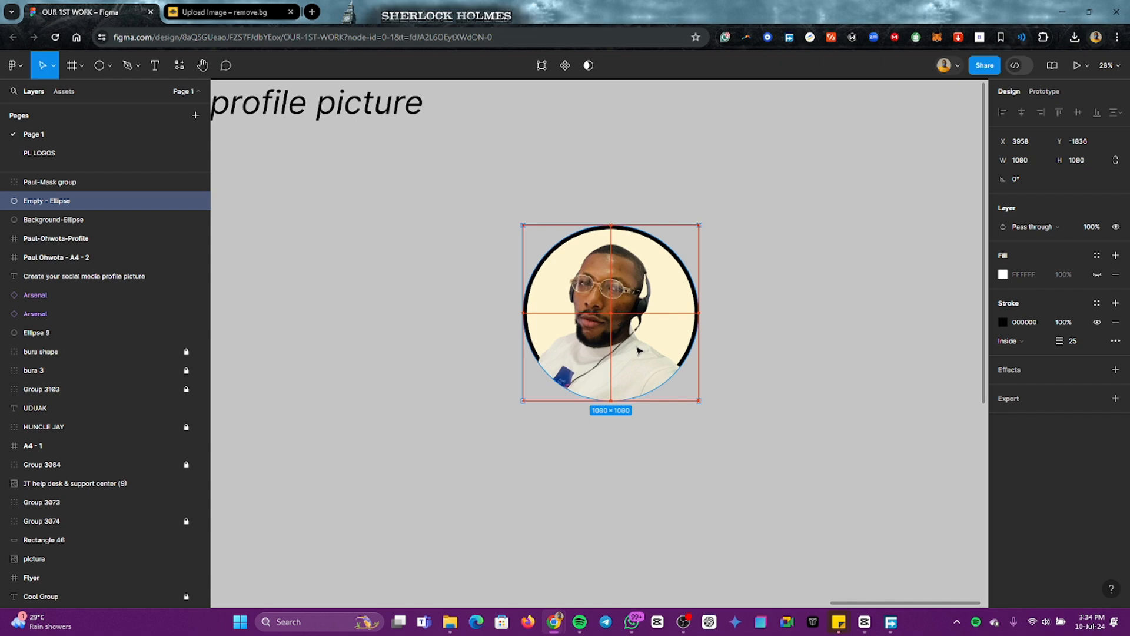
click(822, 353)
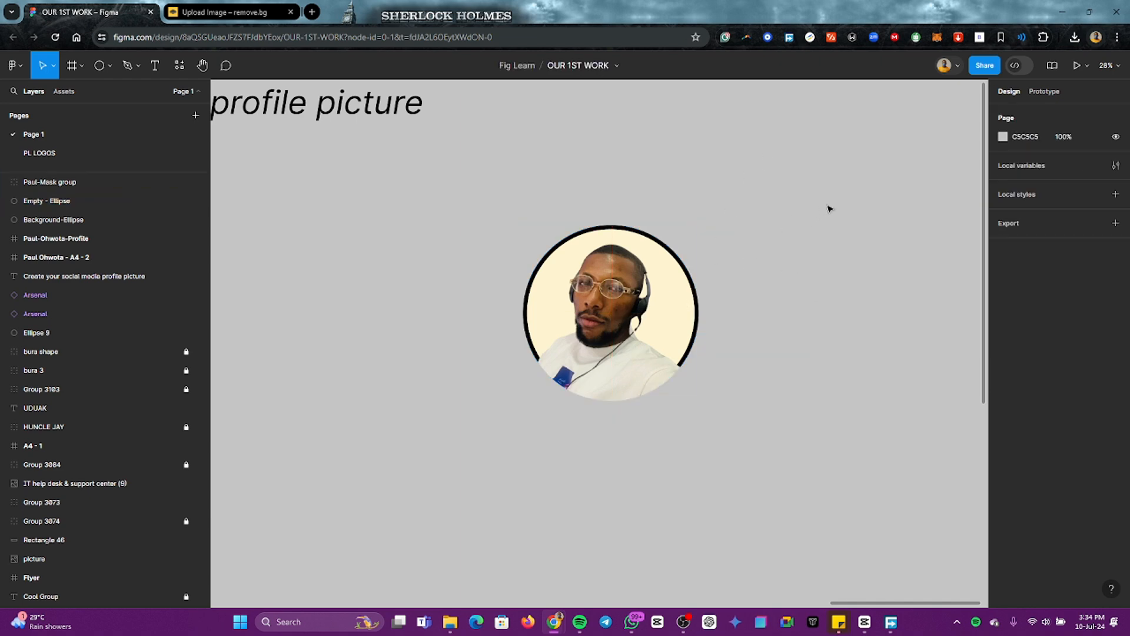
Step: Shift the portrait, outline and background circle together, and place a duplicate of all three beside the original
click(625, 307)
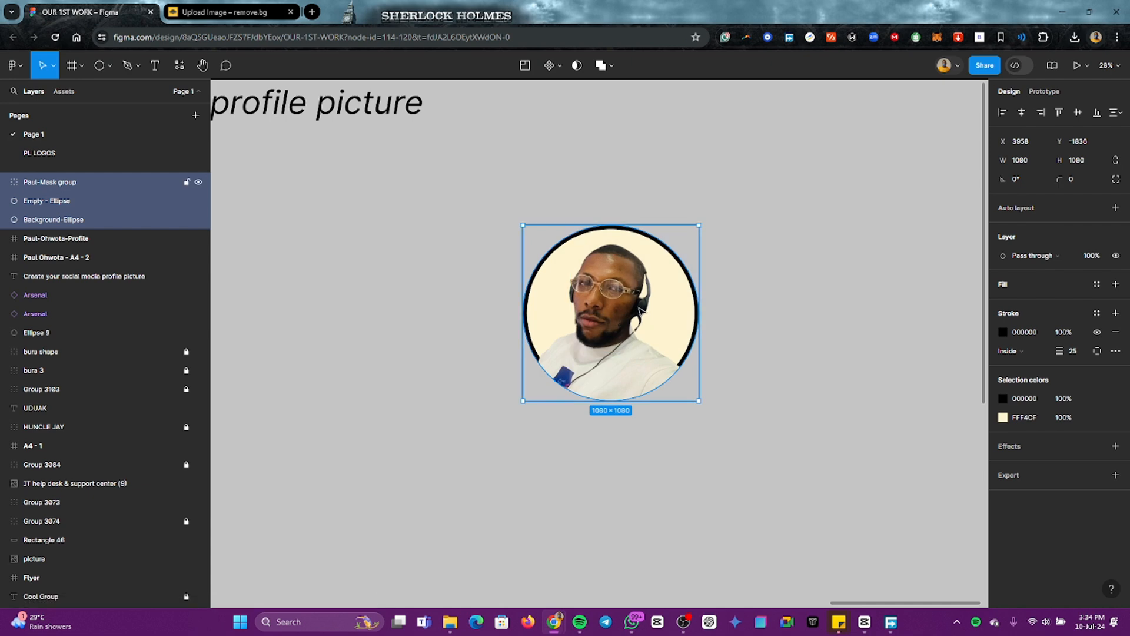
drag(639, 308, 778, 298)
key(ctrl+d)
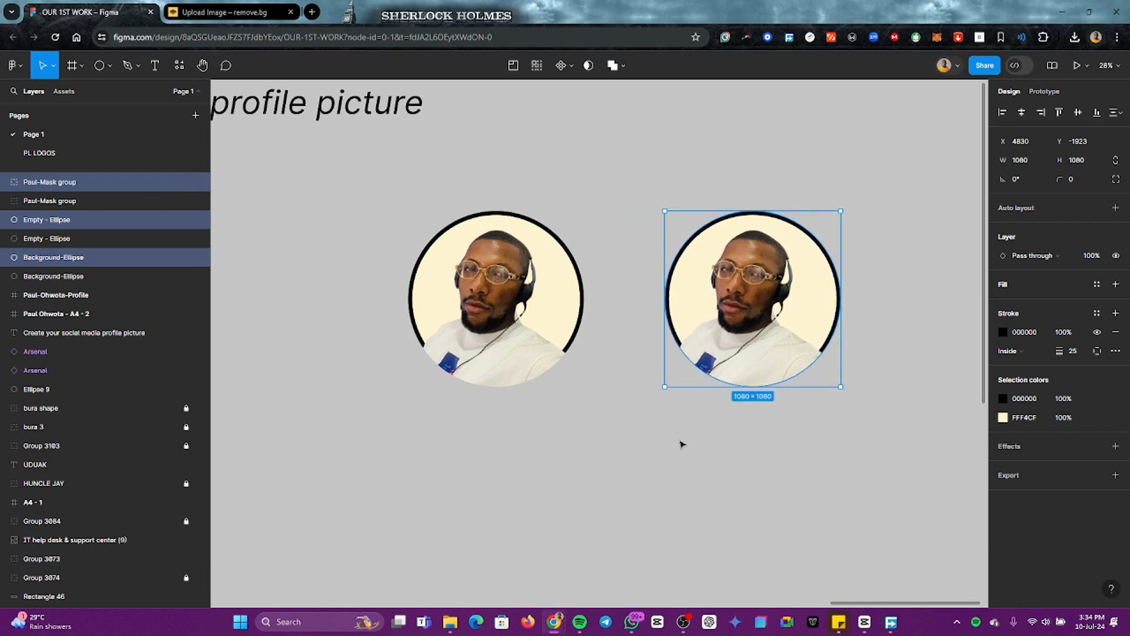
click(581, 414)
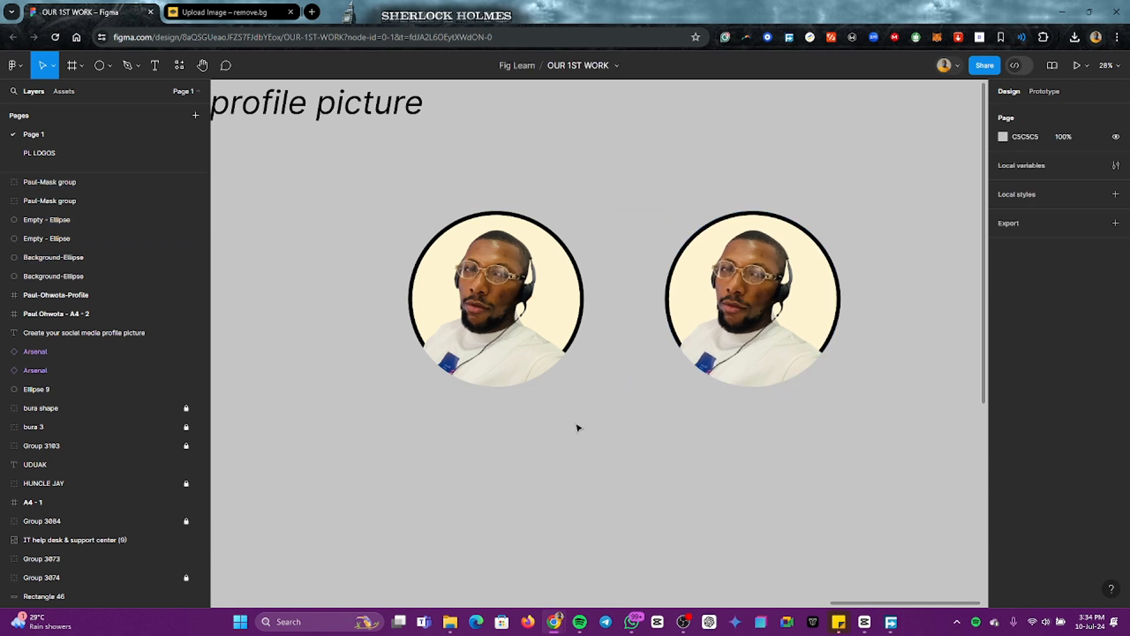
Step: Bring the original picture's "Empty - Ellipse" layer to the front, above both mask groups
double_click(579, 278)
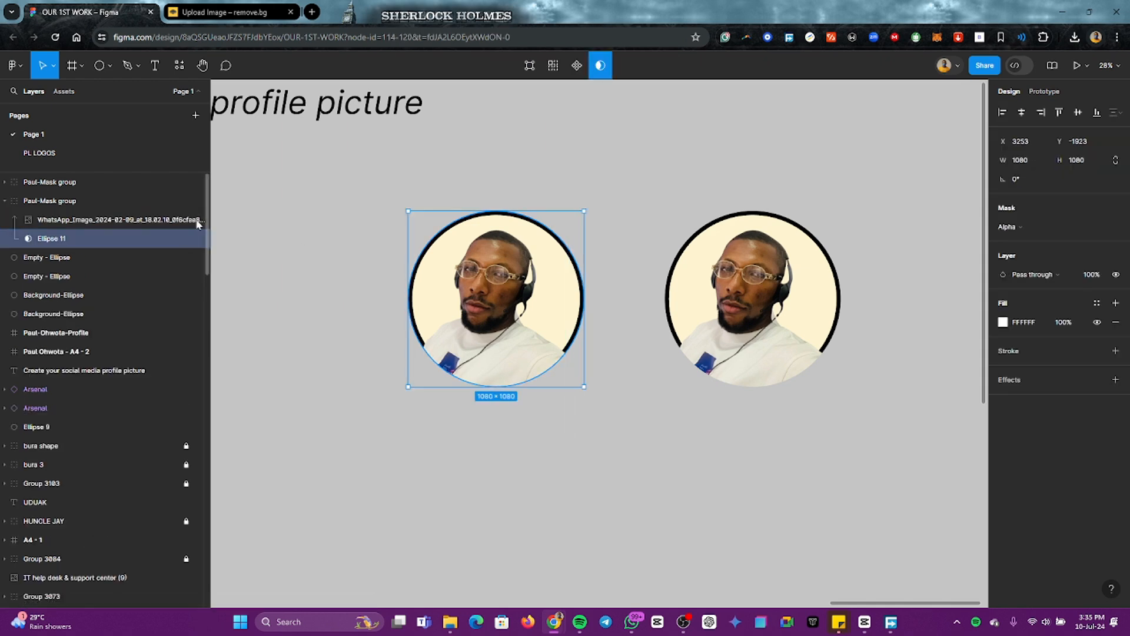
click(38, 261)
click(38, 276)
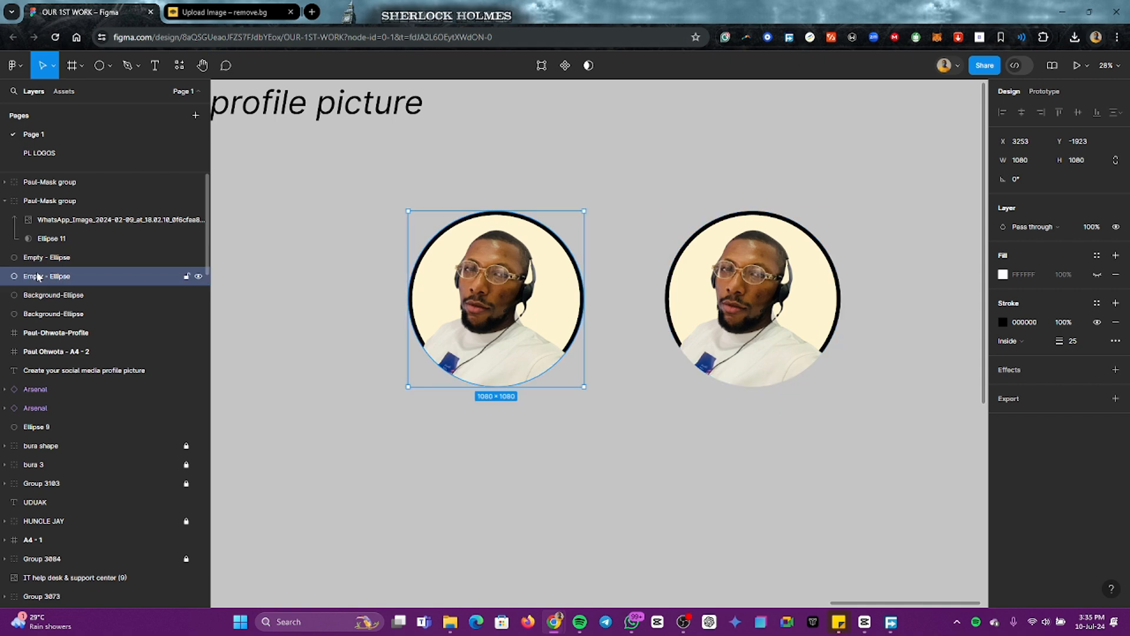
drag(39, 278, 5, 174)
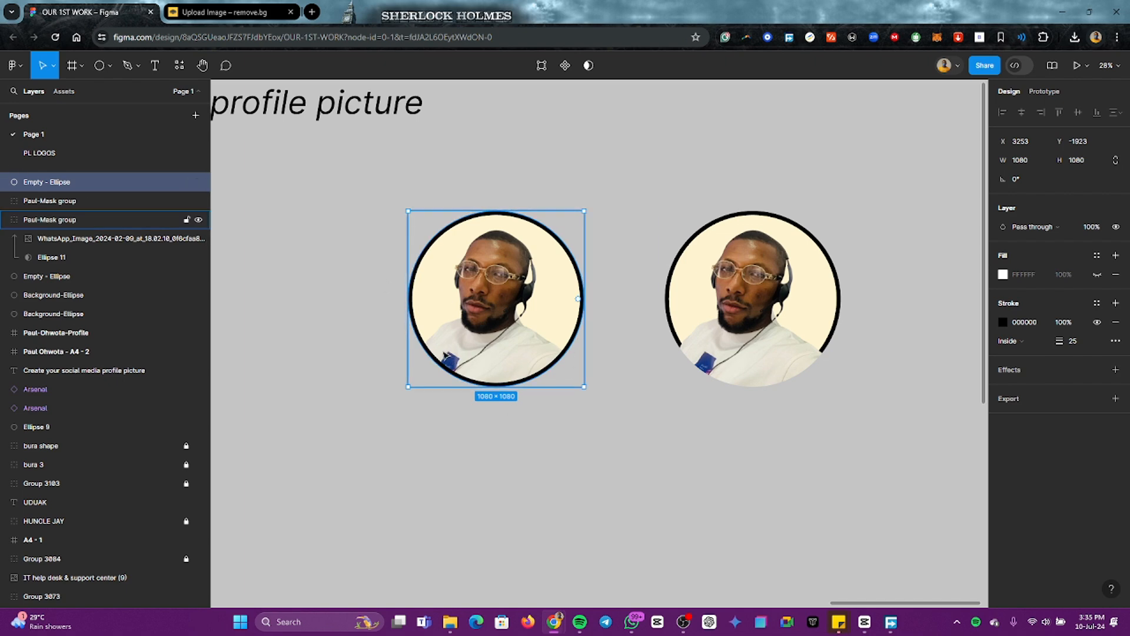
Step: Group the original picture's outlined circle, masked portrait and background circle
click(368, 356)
drag(316, 251, 580, 366)
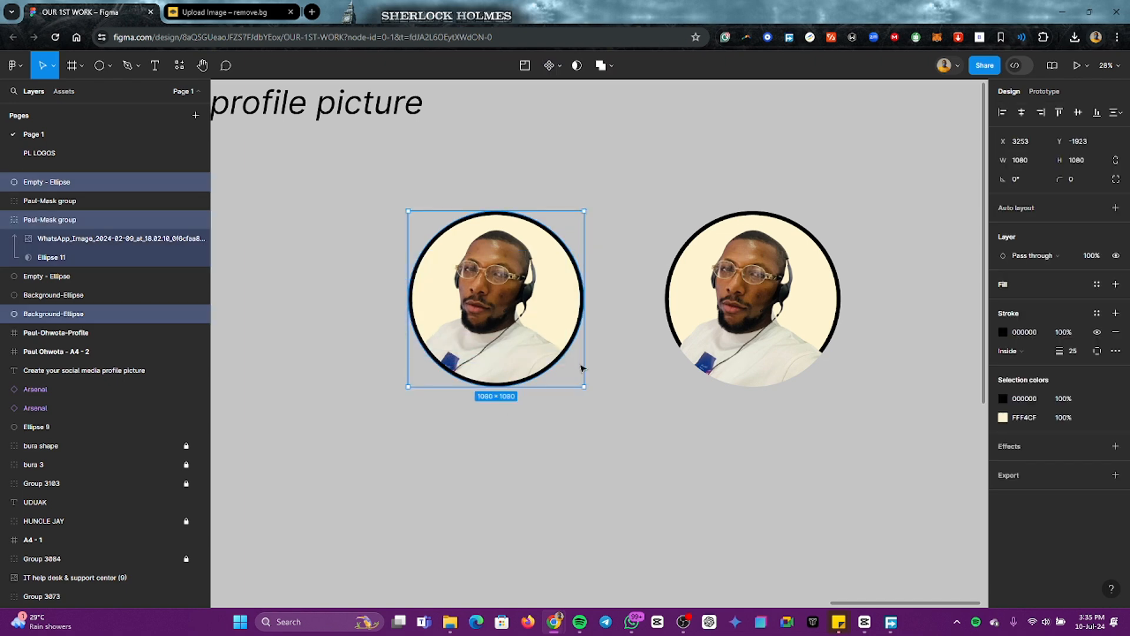
key(ctrl+g)
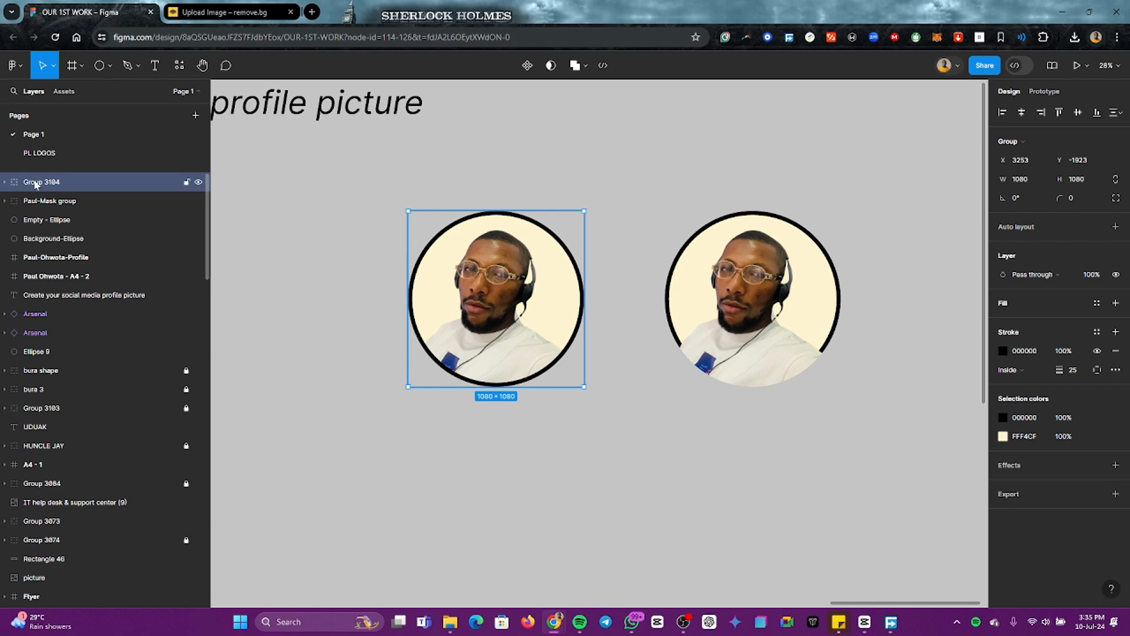
Step: Rename the new group with the person's first name followed by "Profile Pic"
double_click(37, 182)
key(Home)
text(Paul)
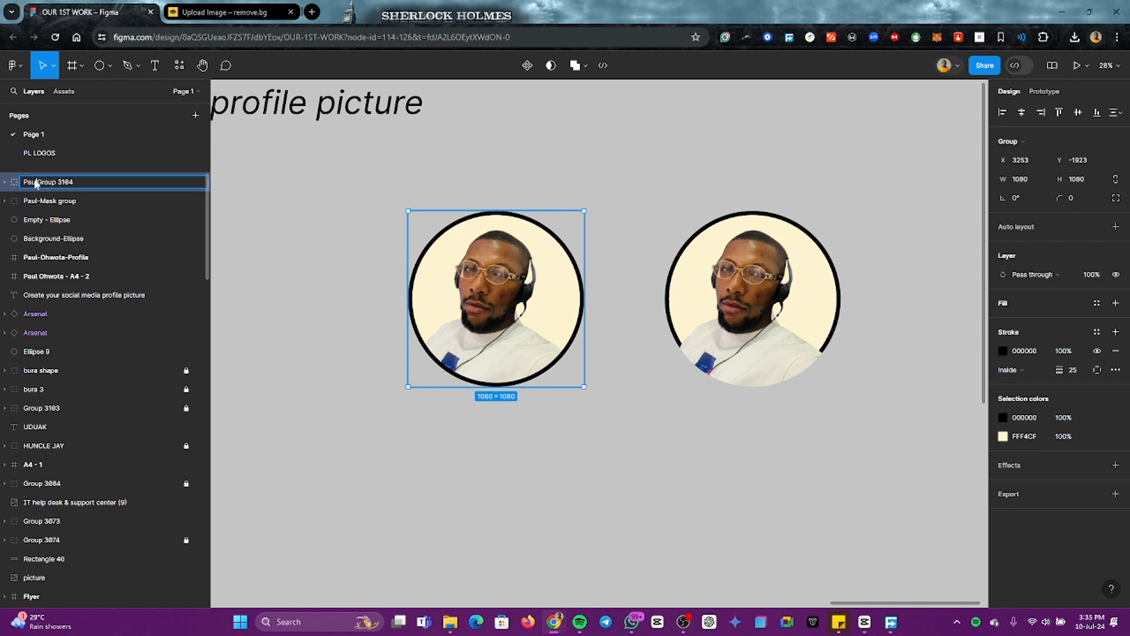
text(Profile Pic)
key(shift+End)
key(Delete)
key(Return)
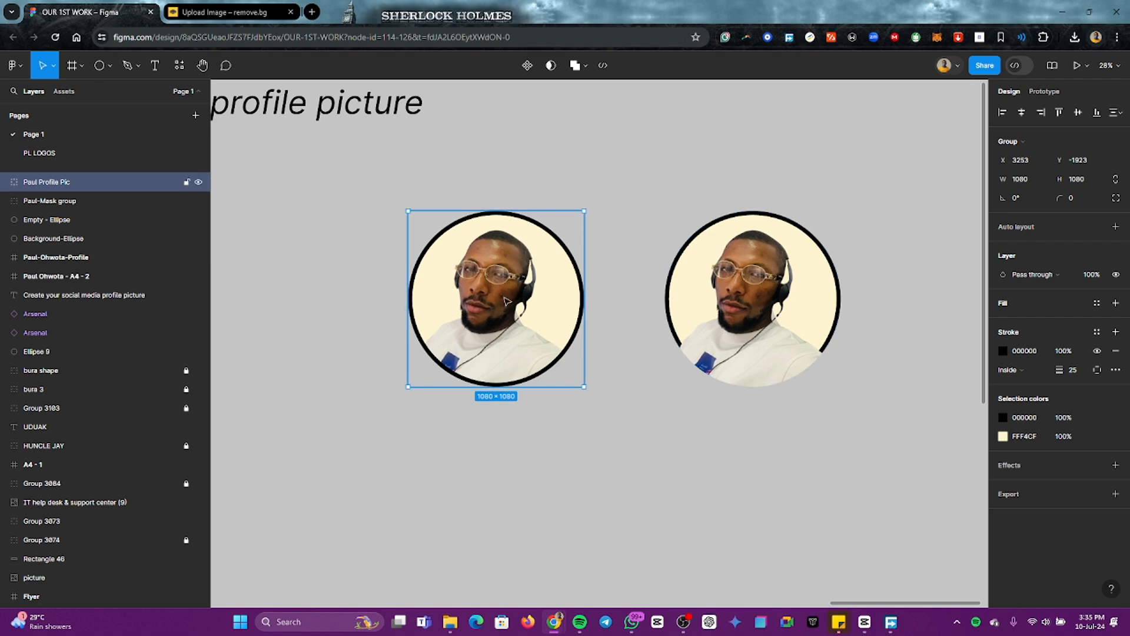
click(821, 488)
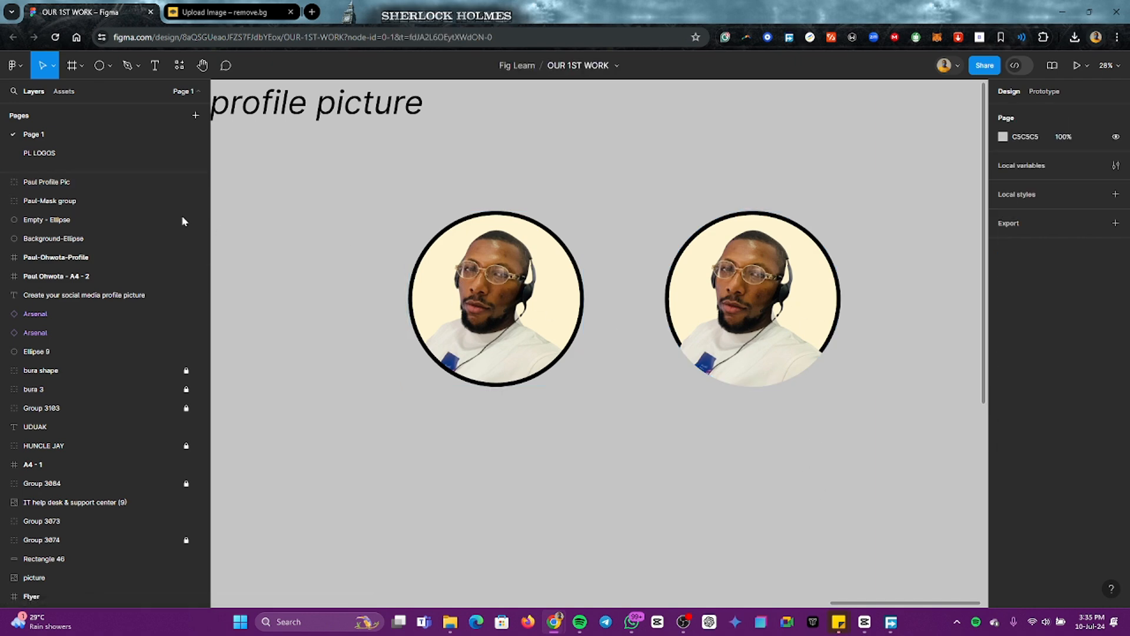
Step: Group the duplicate picture's three layers and name the group with the person's first name followed by "Profile Pic 2"
click(778, 333)
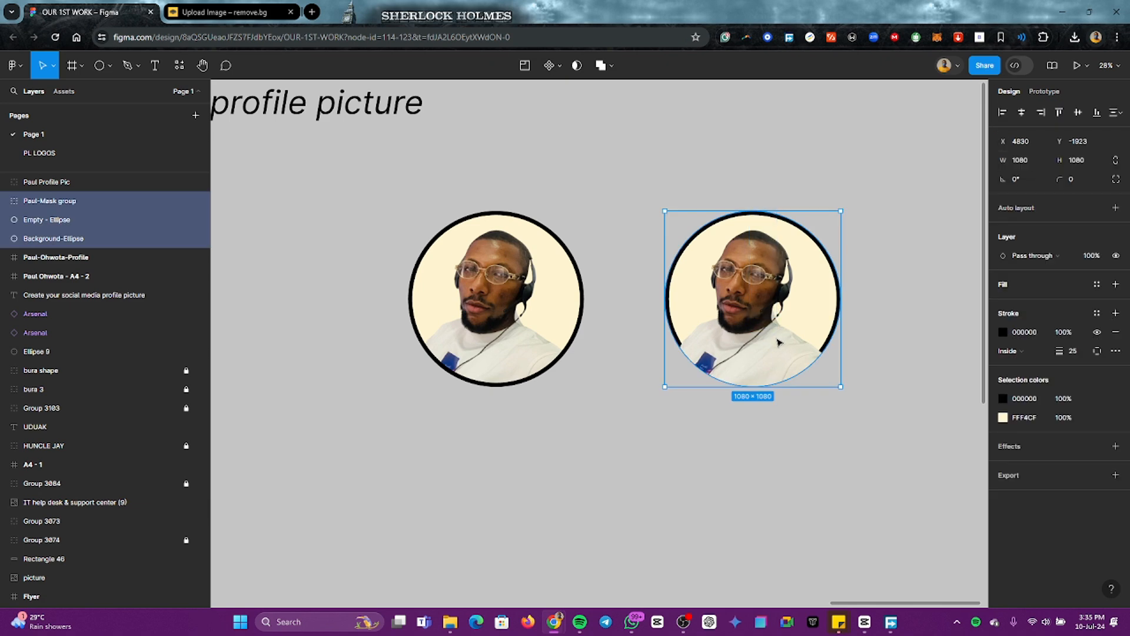
key(ctrl+g)
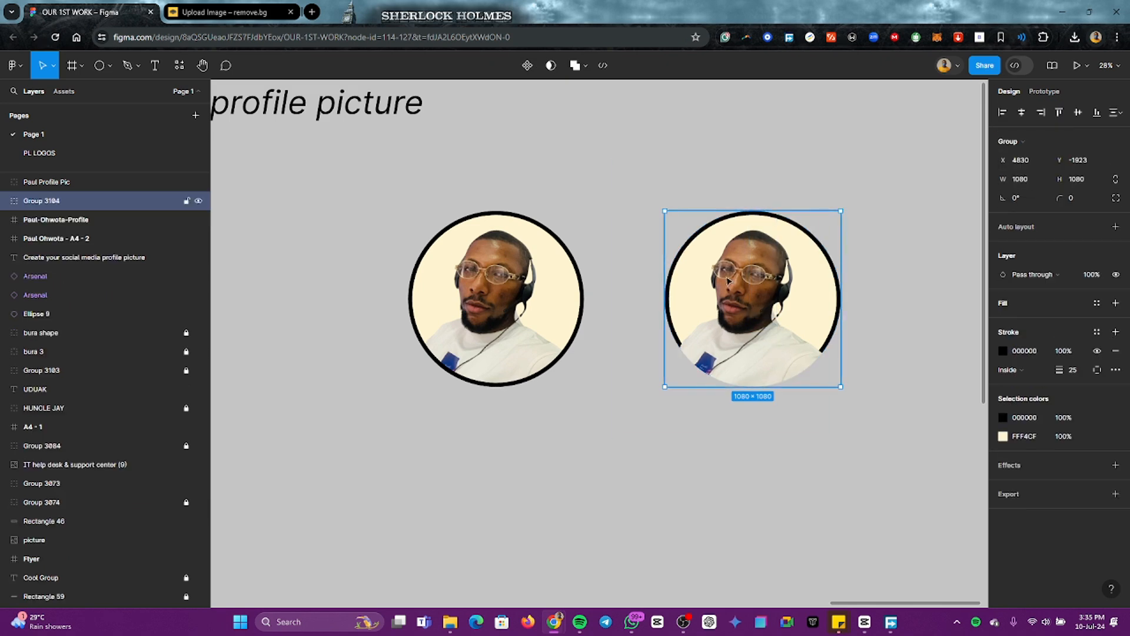
double_click(36, 183)
key(ctrl+c)
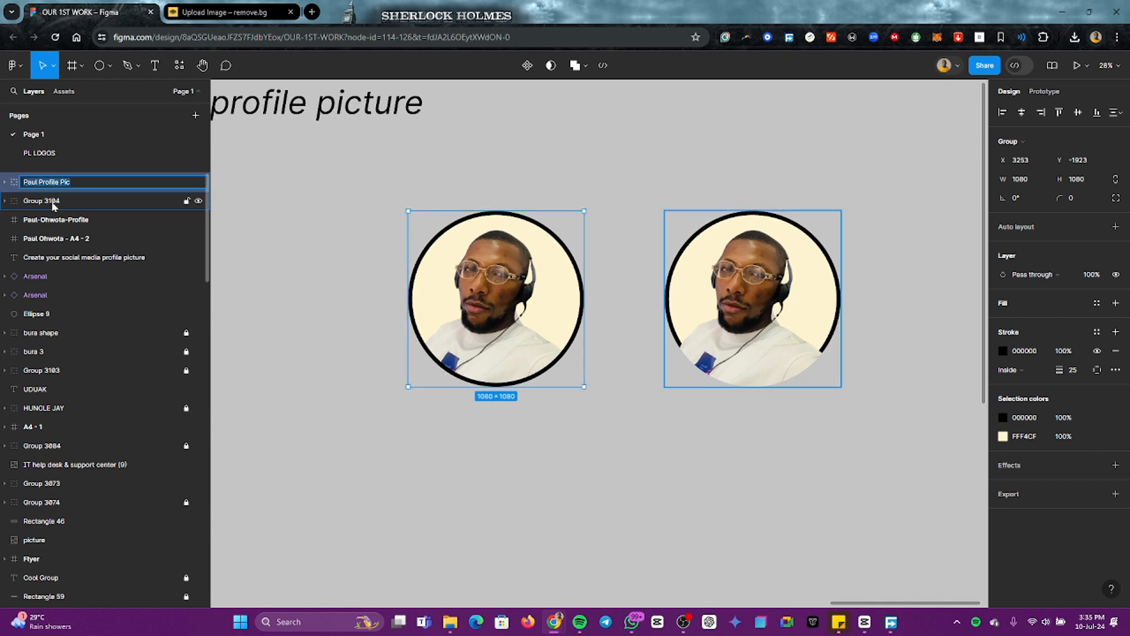
click(53, 203)
double_click(52, 203)
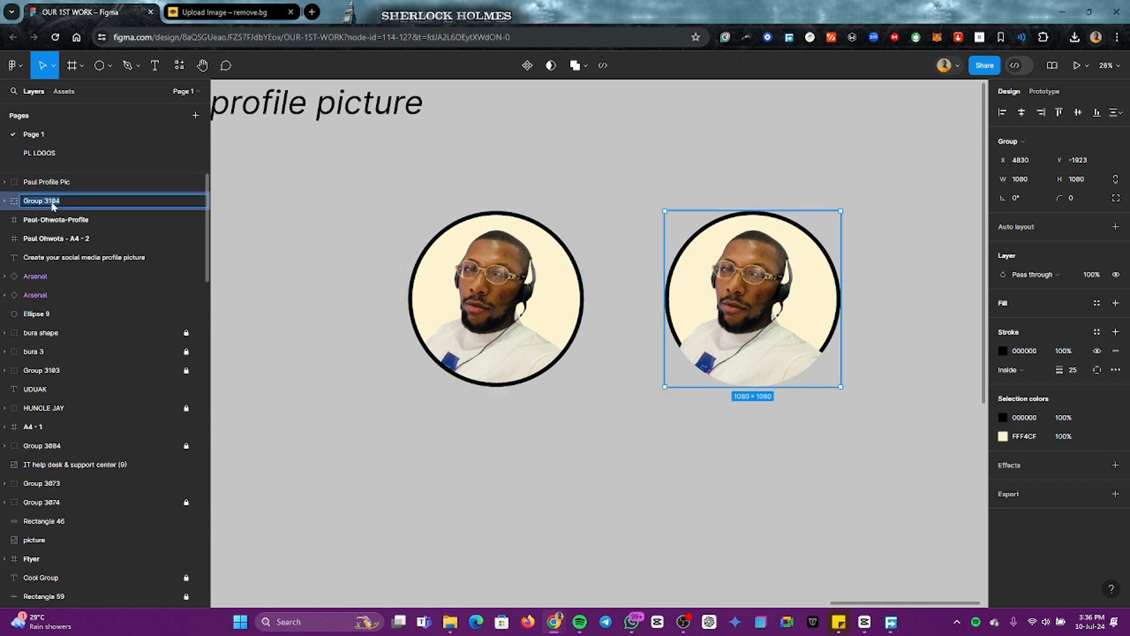
key(ctrl+v)
text(2)
Step: Add "1" to the end of the original picture's group name
click(70, 182)
double_click(72, 183)
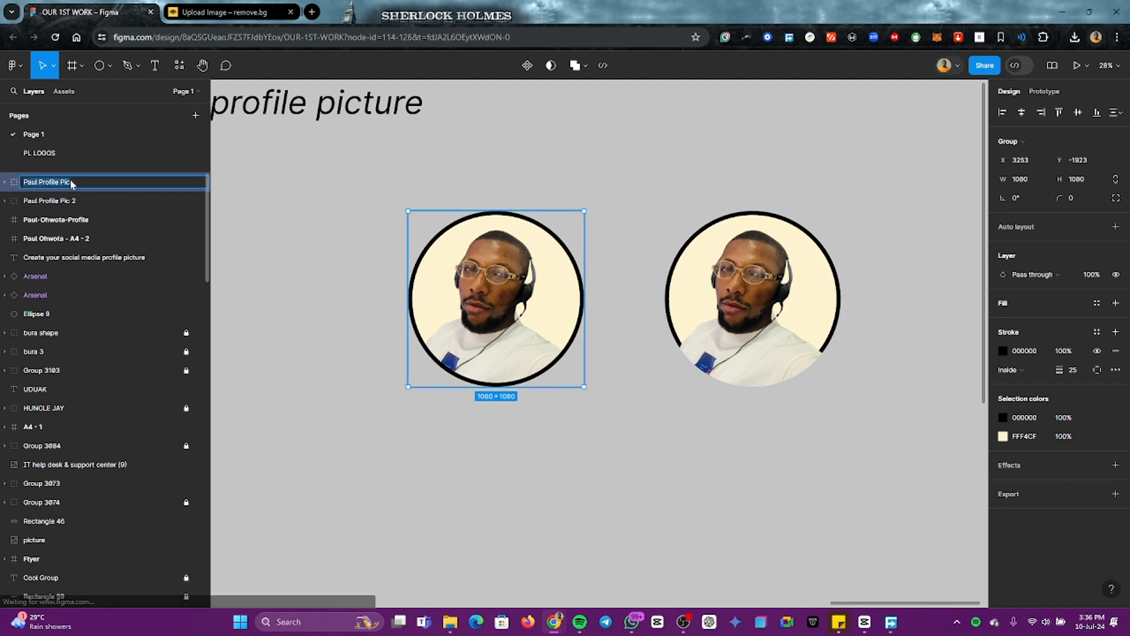
click(84, 186)
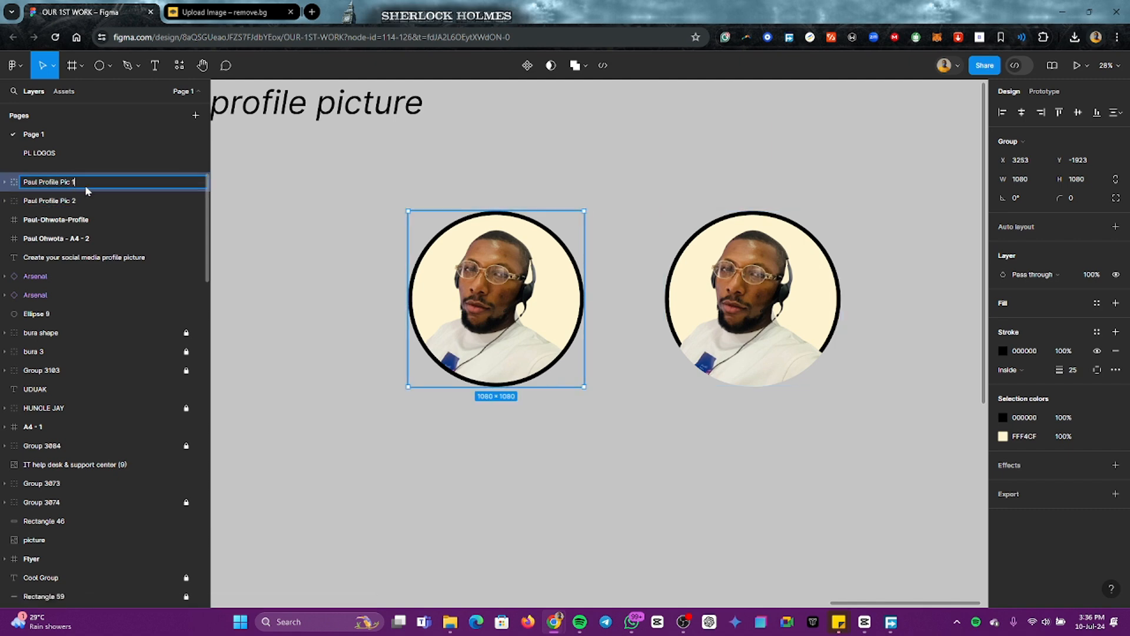
key(Return)
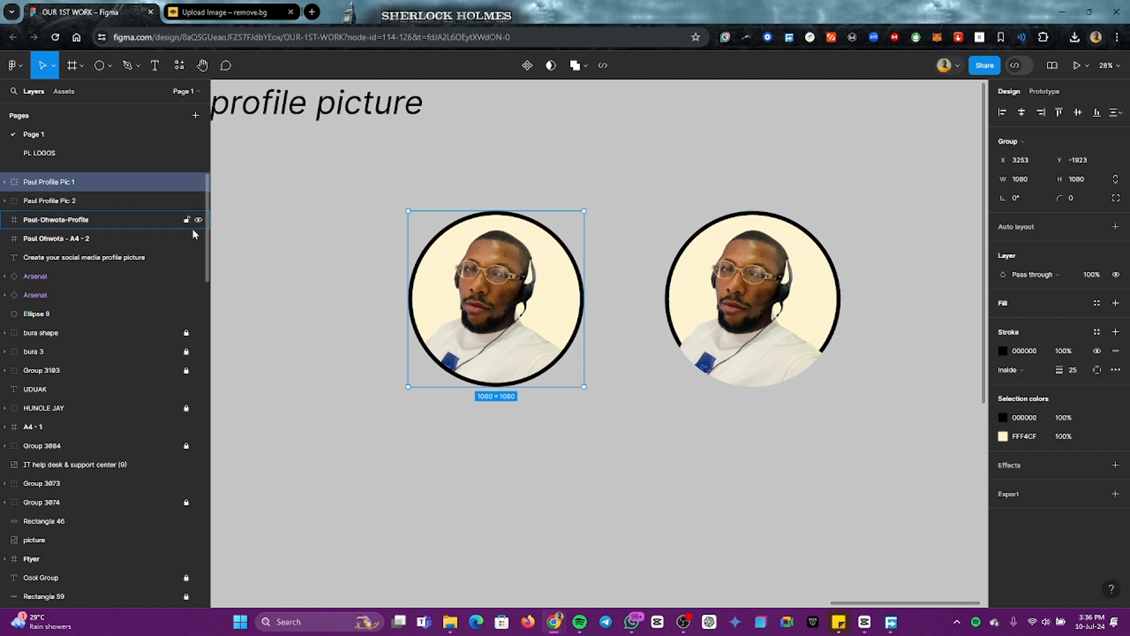
click(316, 233)
Step: Change the stroke colour of the original picture's outlined circle to the muted brown 624A4A
scroll(504, 329, down, 3)
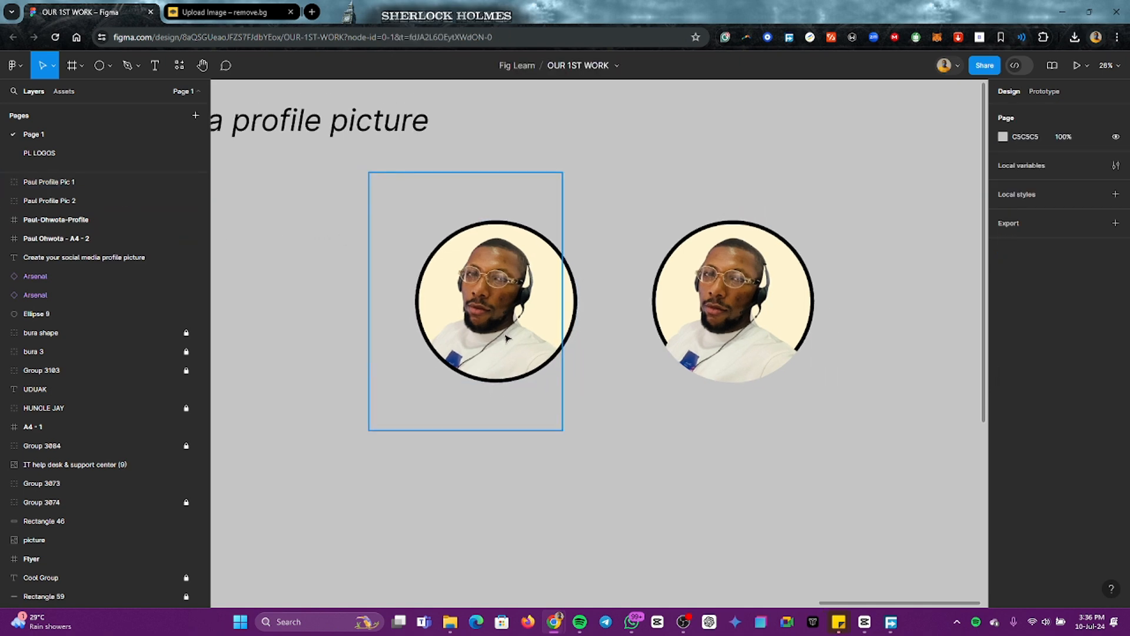
scroll(508, 329, up, 4)
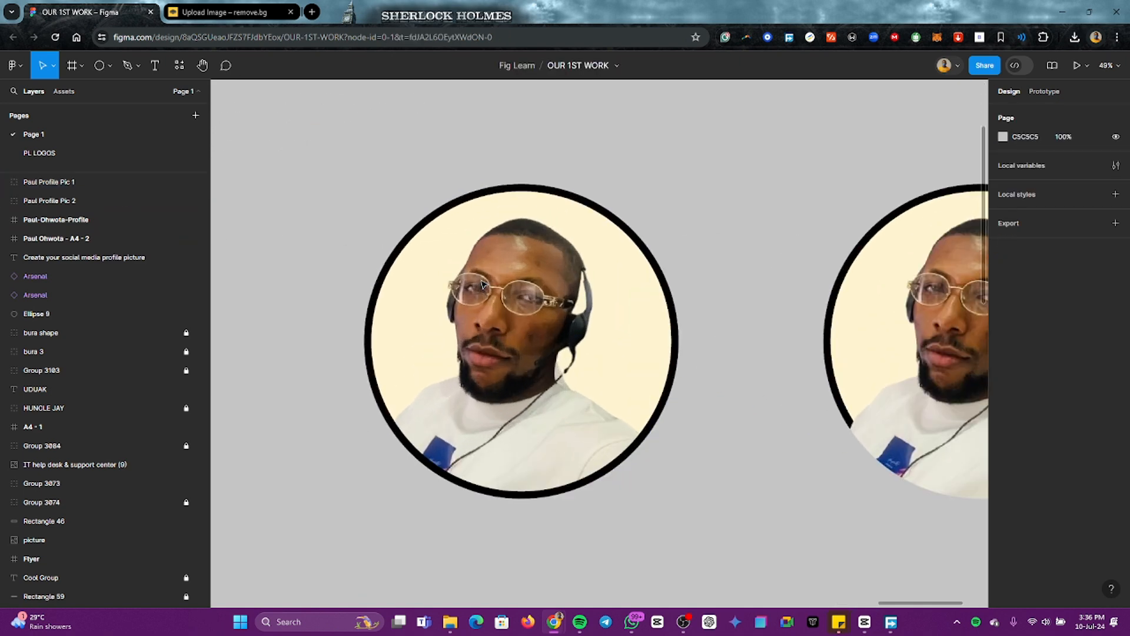
click(524, 195)
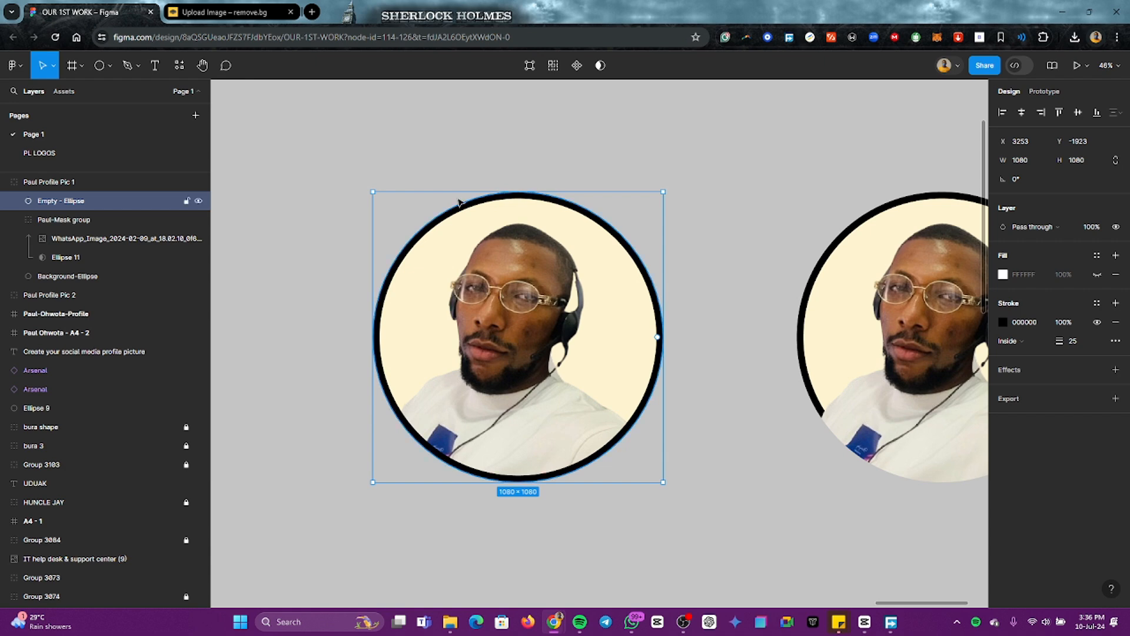
click(719, 215)
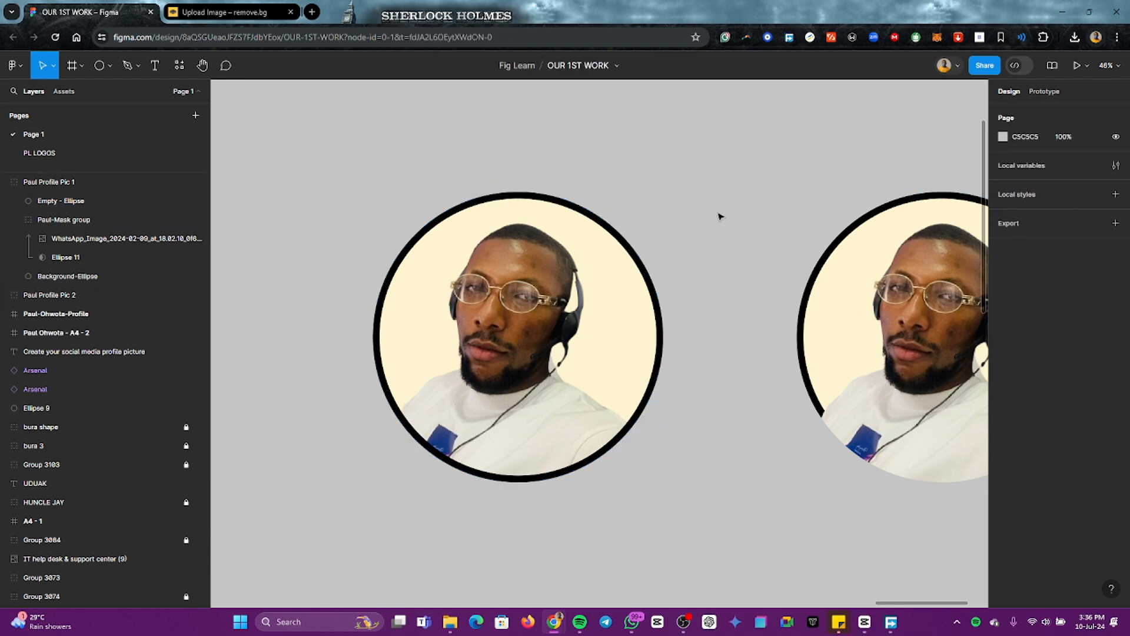
click(592, 224)
click(592, 222)
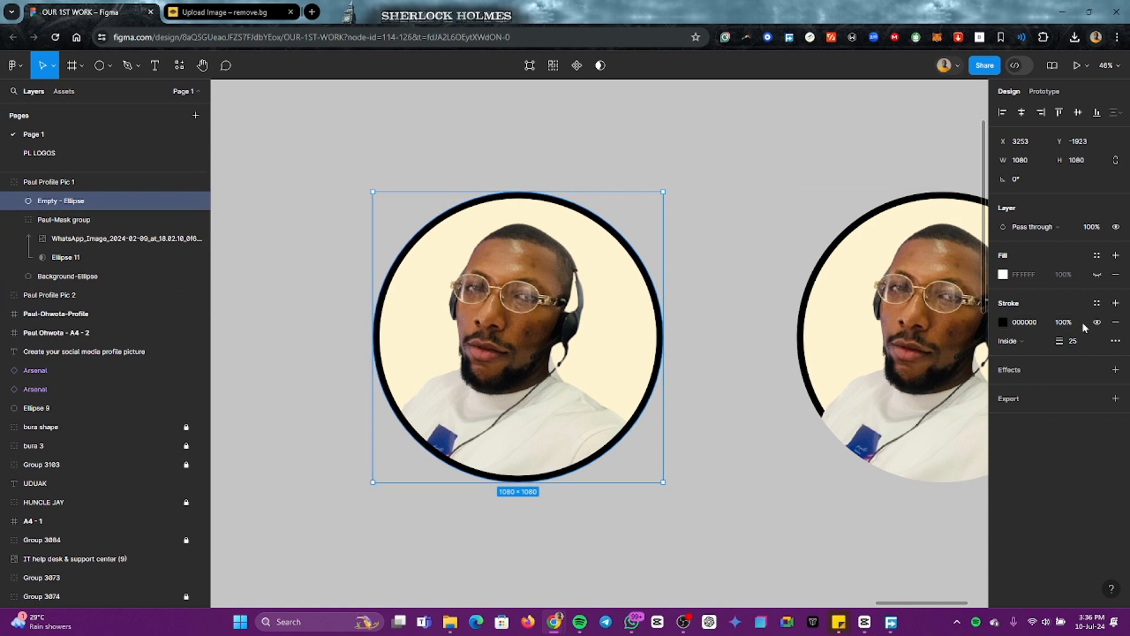
click(1004, 322)
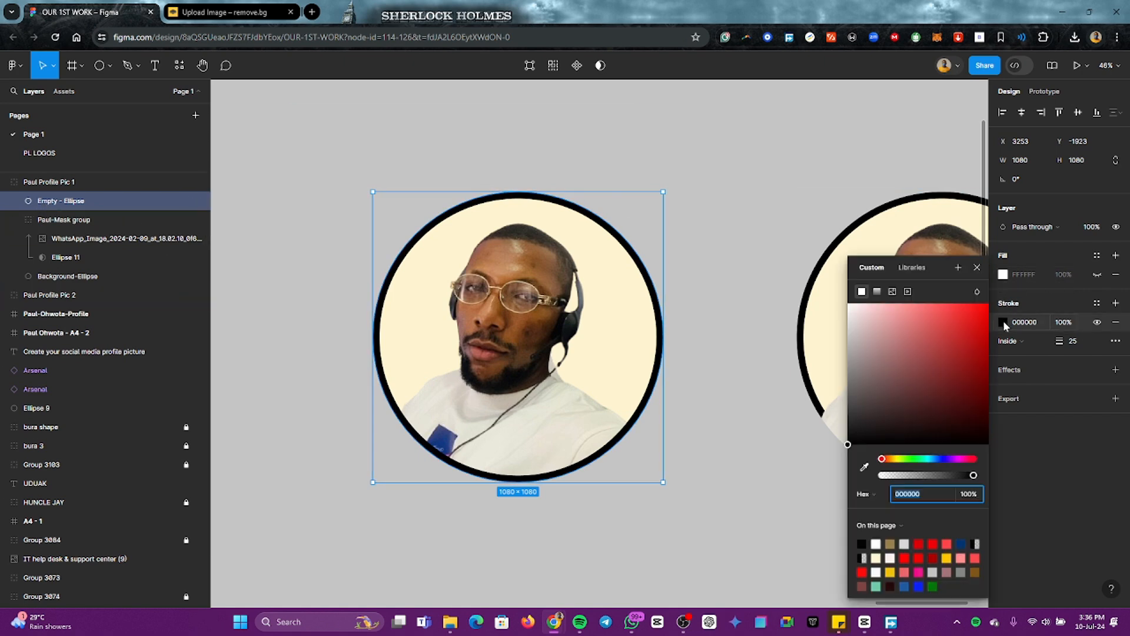
mouse_move(960, 318)
mouse_down()
mouse_move(974, 306)
mouse_move(907, 392)
mouse_up()
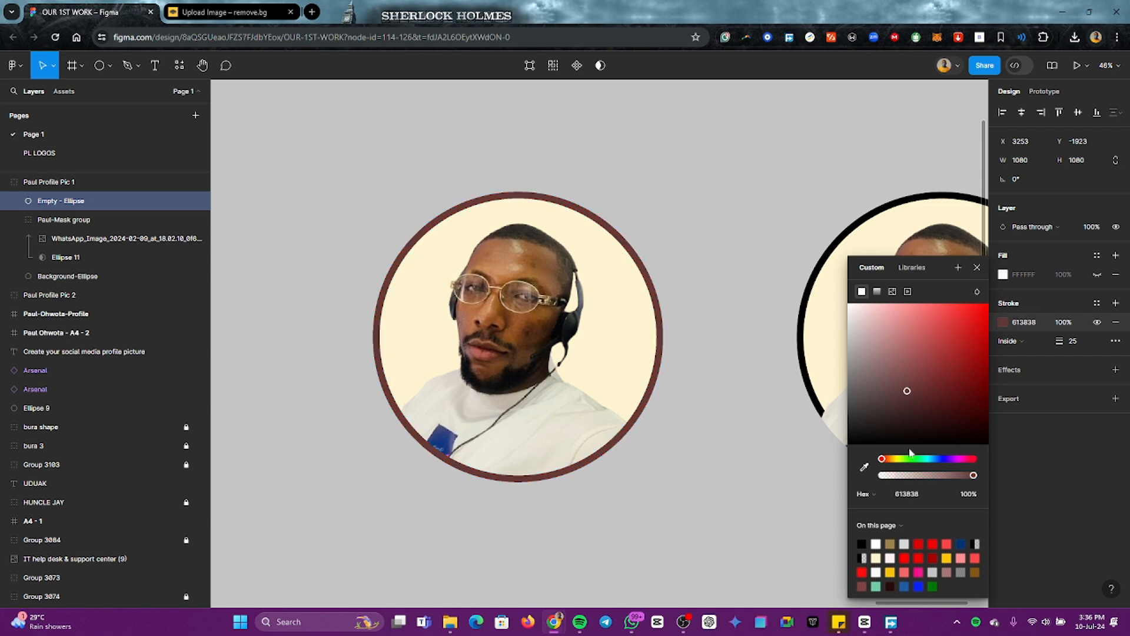
mouse_move(938, 459)
mouse_down()
mouse_move(884, 459)
mouse_move(978, 453)
mouse_up()
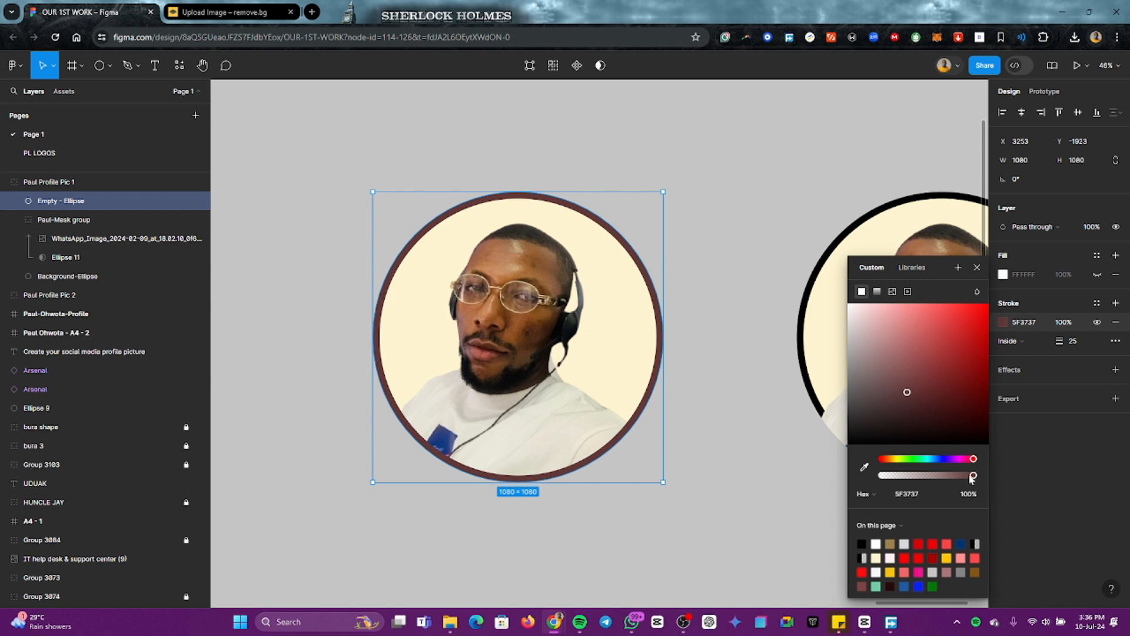
mouse_move(908, 393)
mouse_down()
mouse_move(892, 401)
mouse_move(890, 380)
mouse_move(883, 397)
mouse_up()
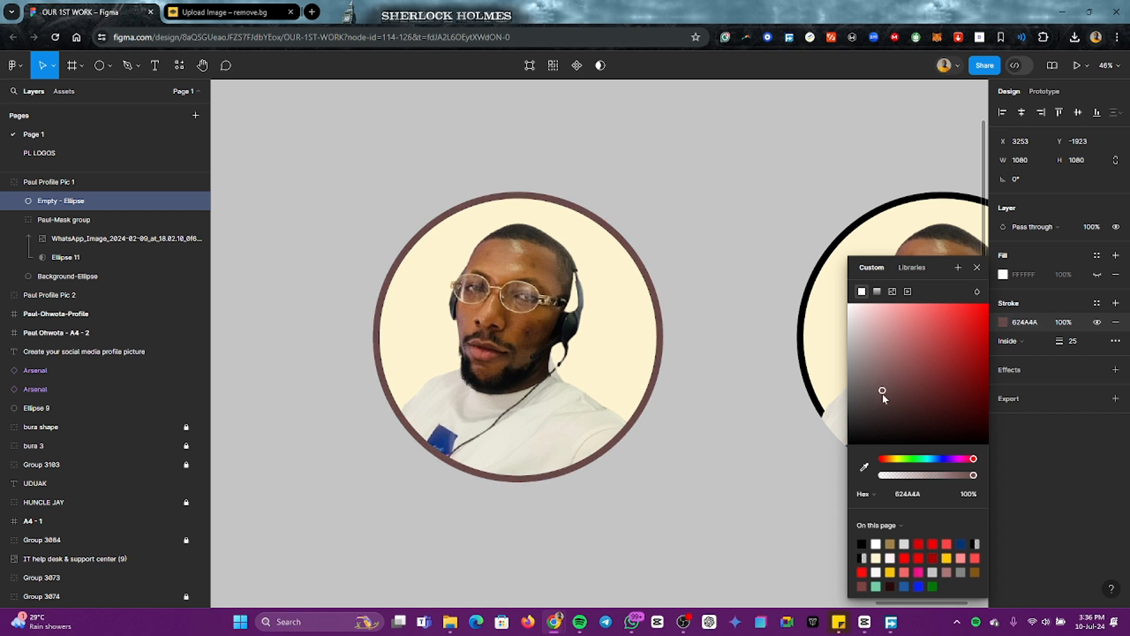
click(785, 422)
scroll(785, 423, down, 2)
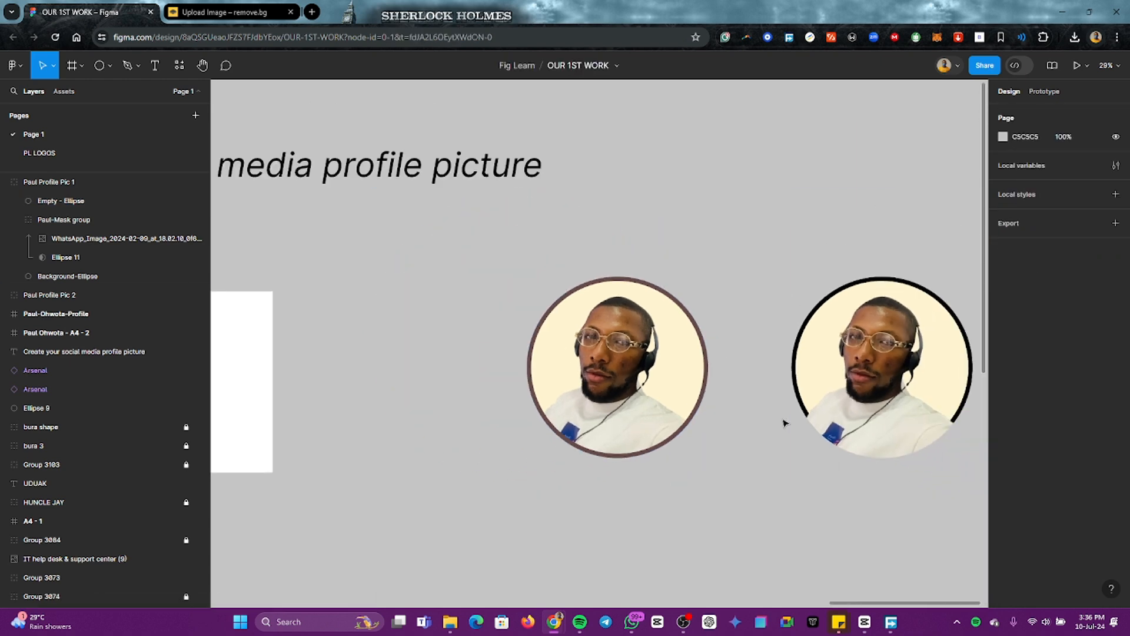
scroll(785, 422, right, 3)
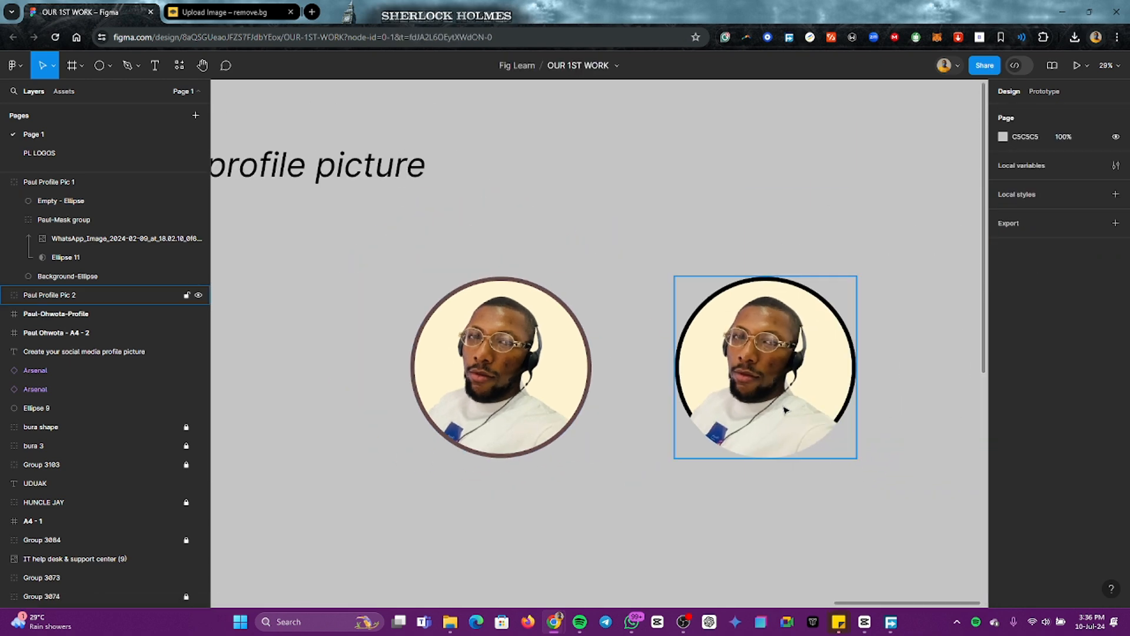
click(854, 358)
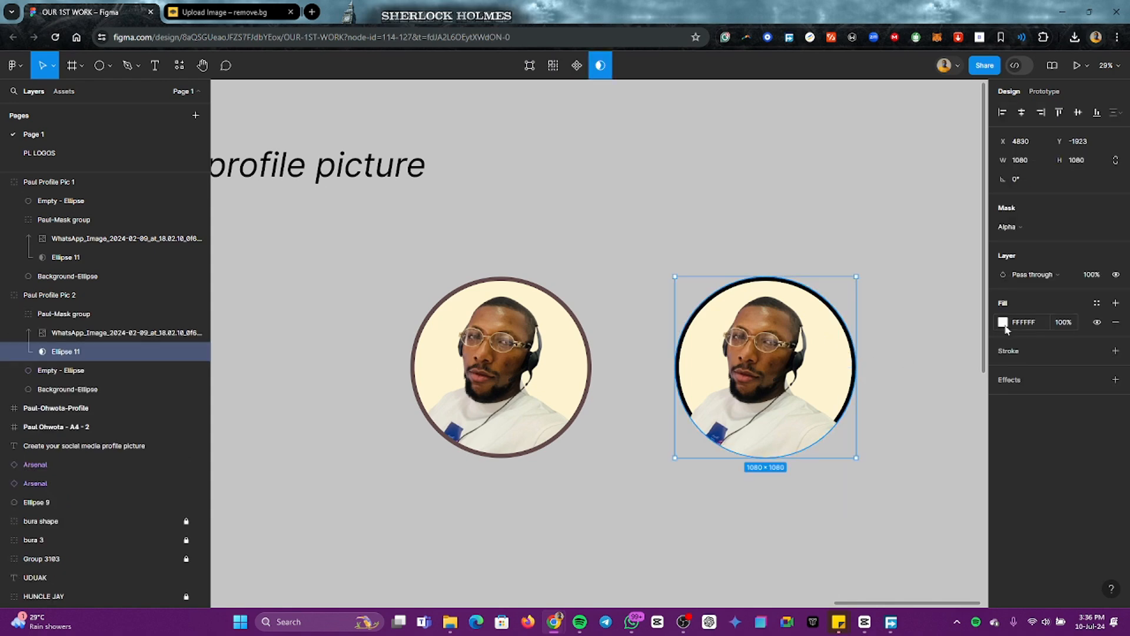
click(49, 375)
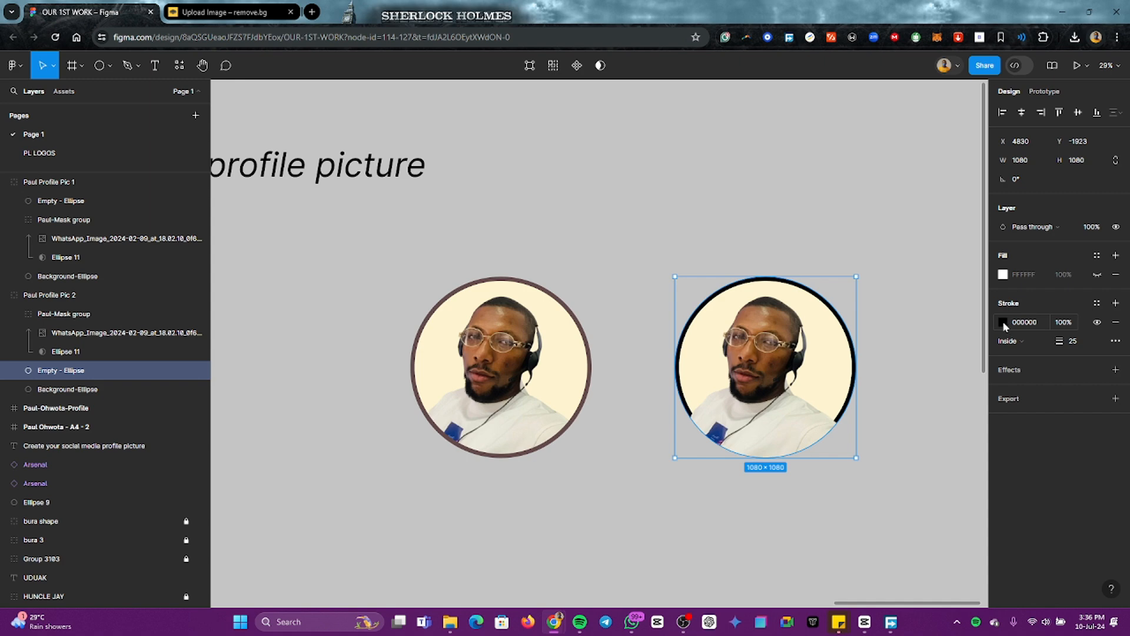
click(1002, 322)
click(604, 331)
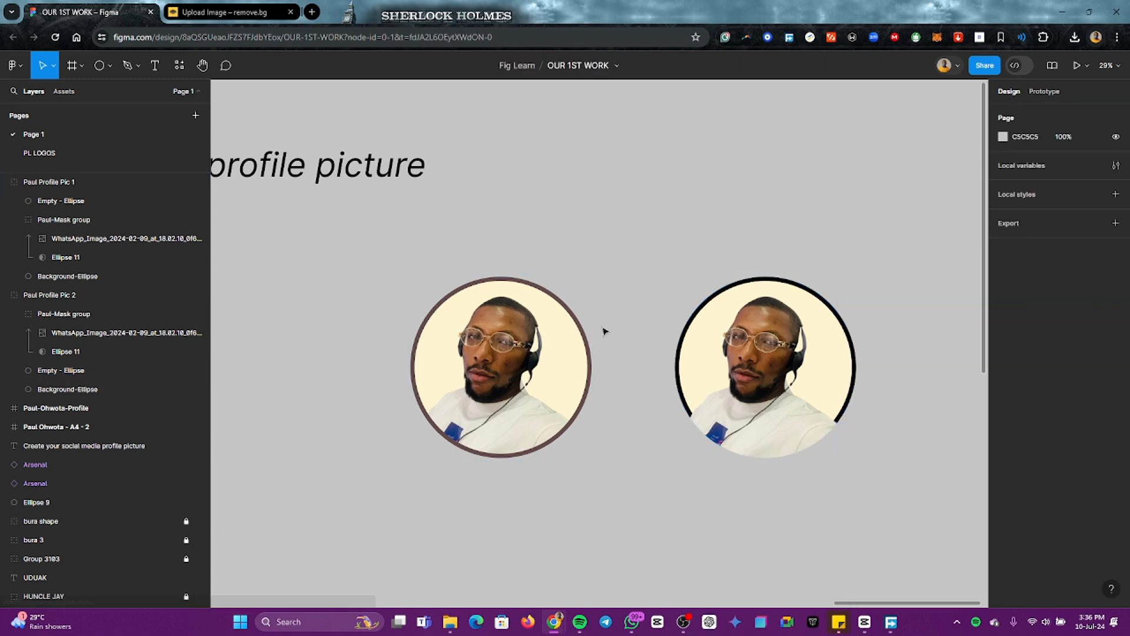
Step: Copy the original picture's outline colour 624A4A onto the stroke of the duplicate picture's empty ellipse
click(587, 347)
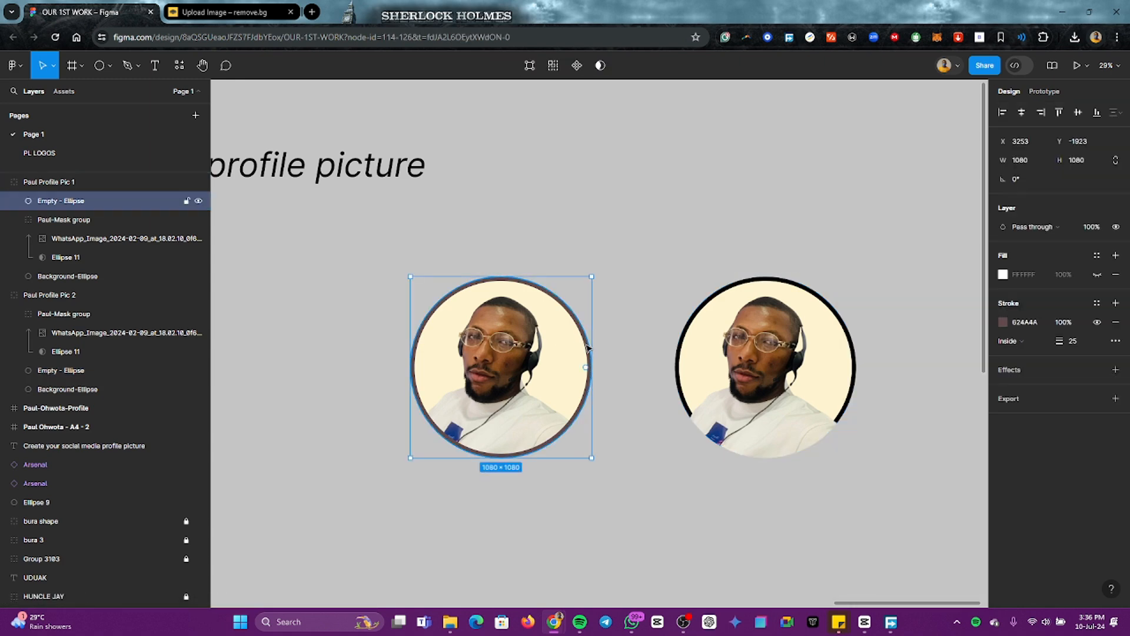
click(1031, 327)
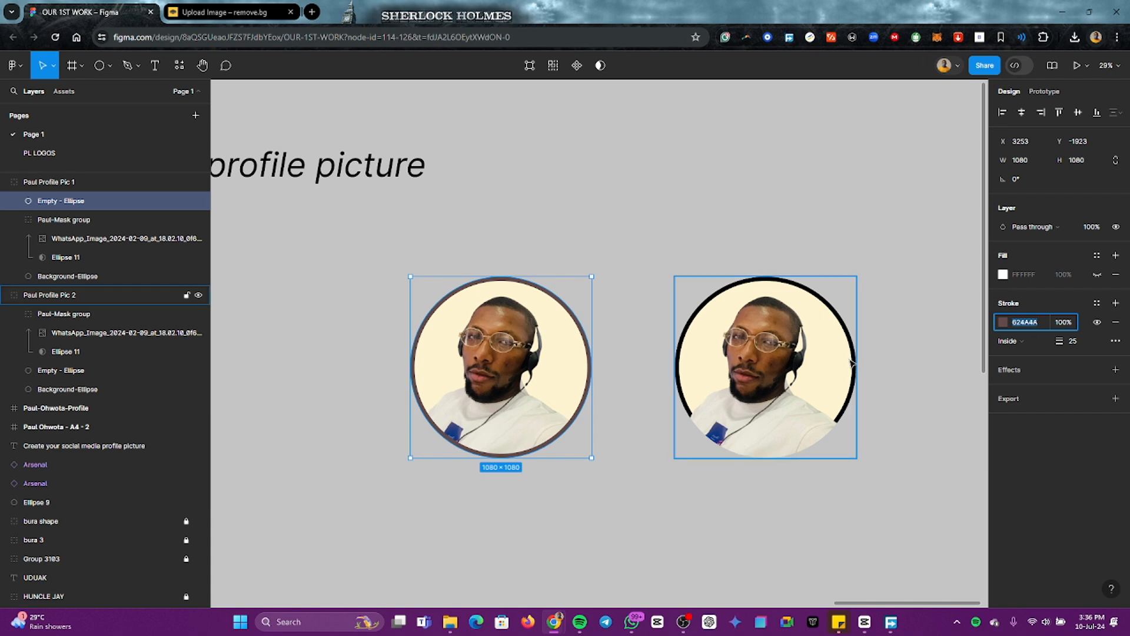
click(857, 363)
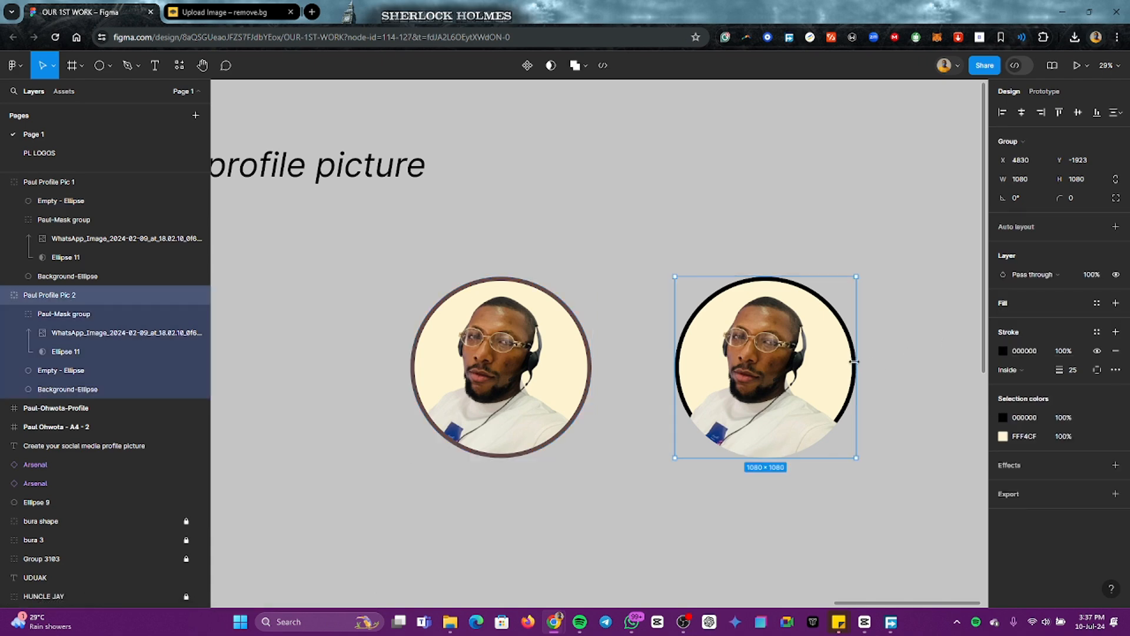
click(55, 372)
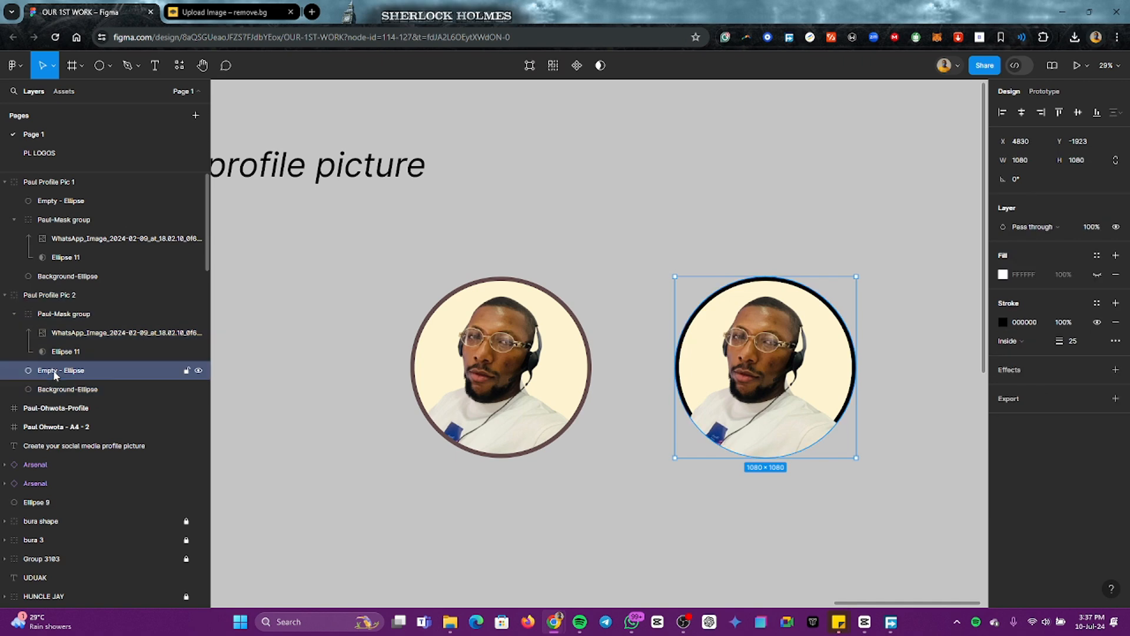
click(1025, 323)
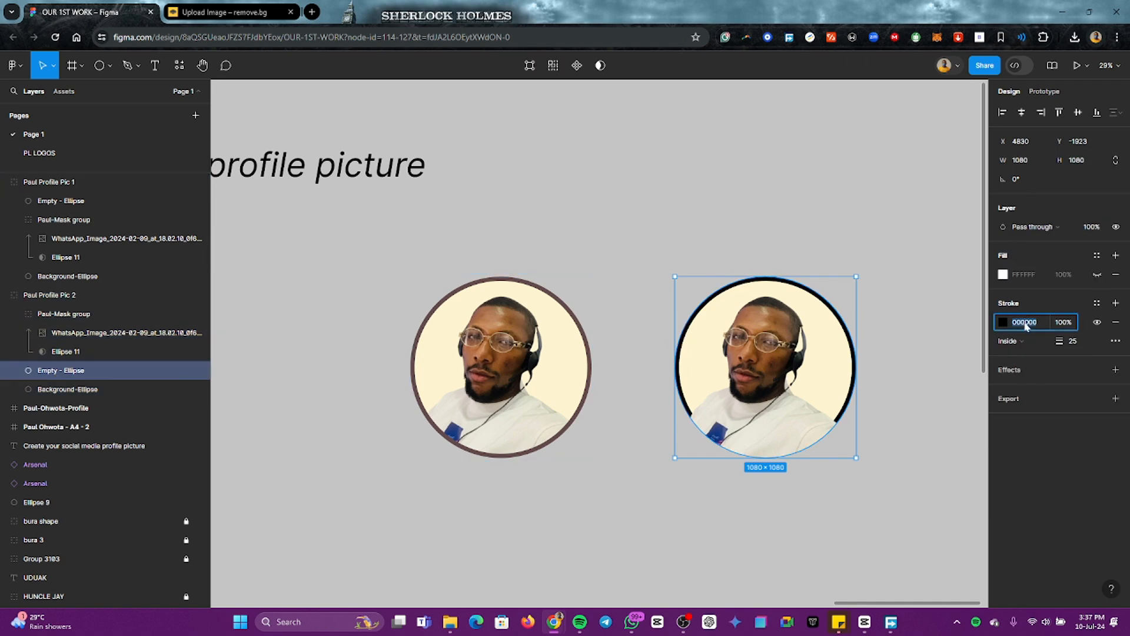
key(Return)
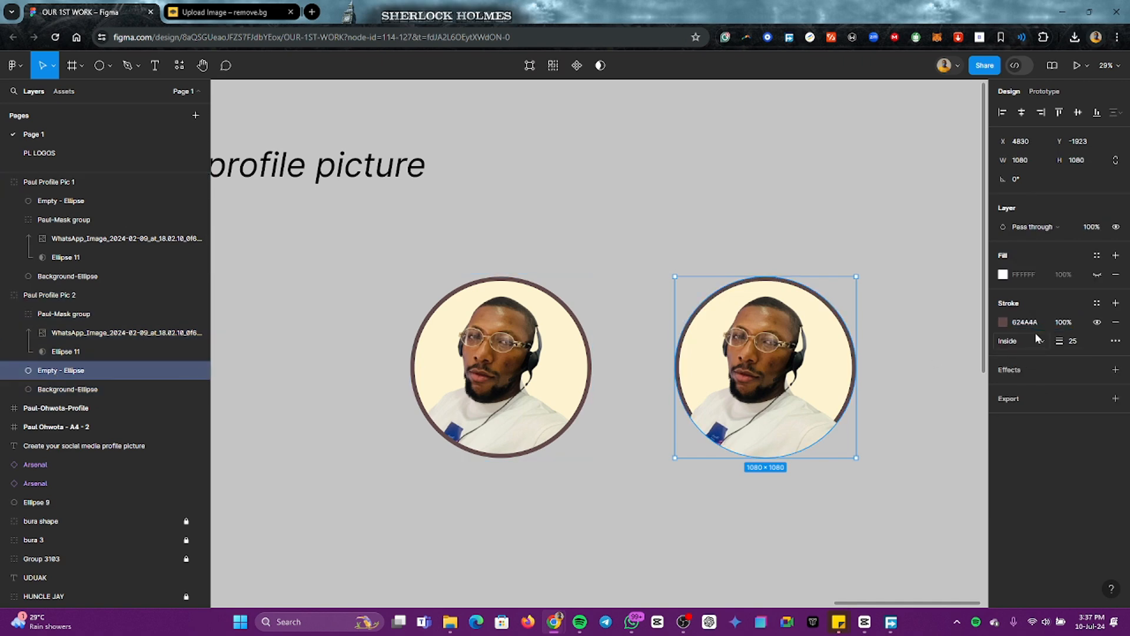
click(789, 212)
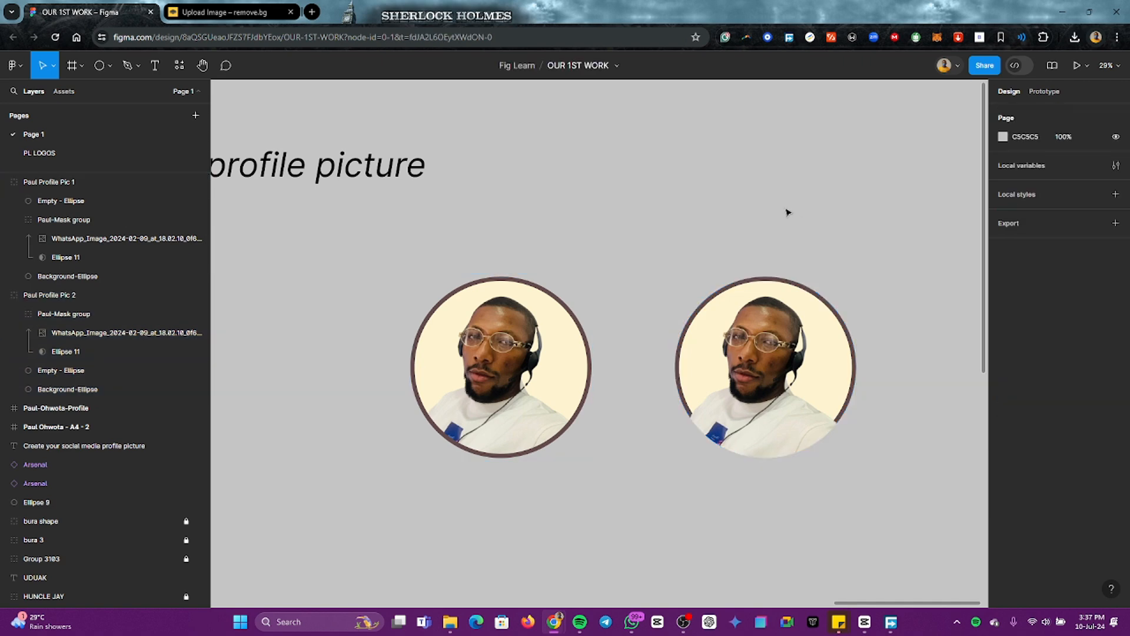
Step: Scale both profile picture groups down together to about 645 × 645 each and move them close beside the square profile frame
click(483, 335)
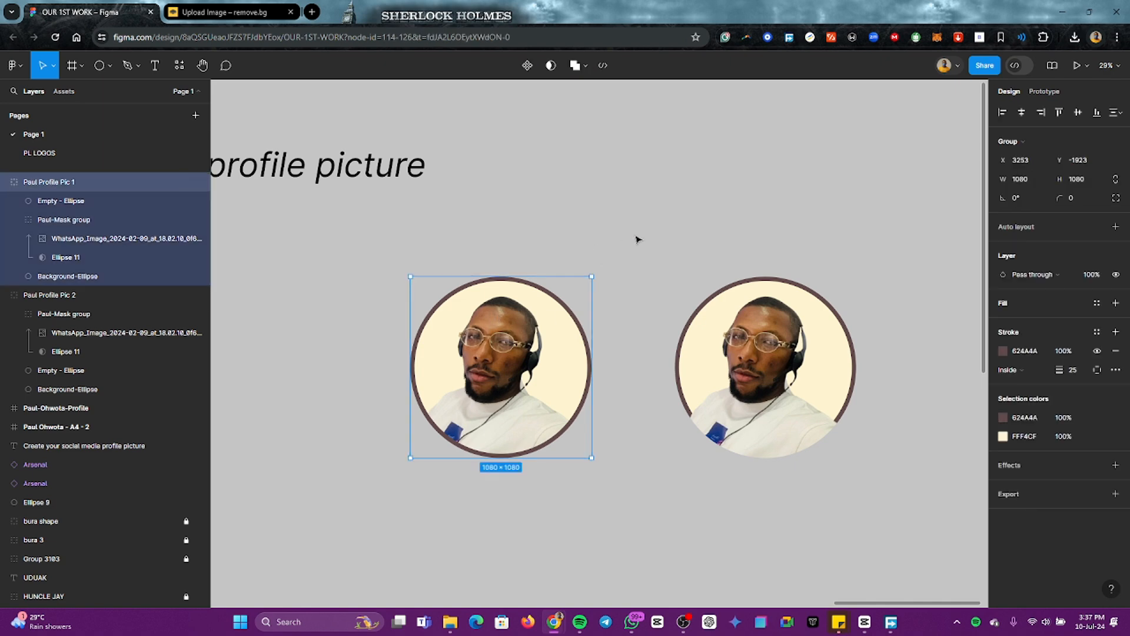
drag(322, 268, 872, 379)
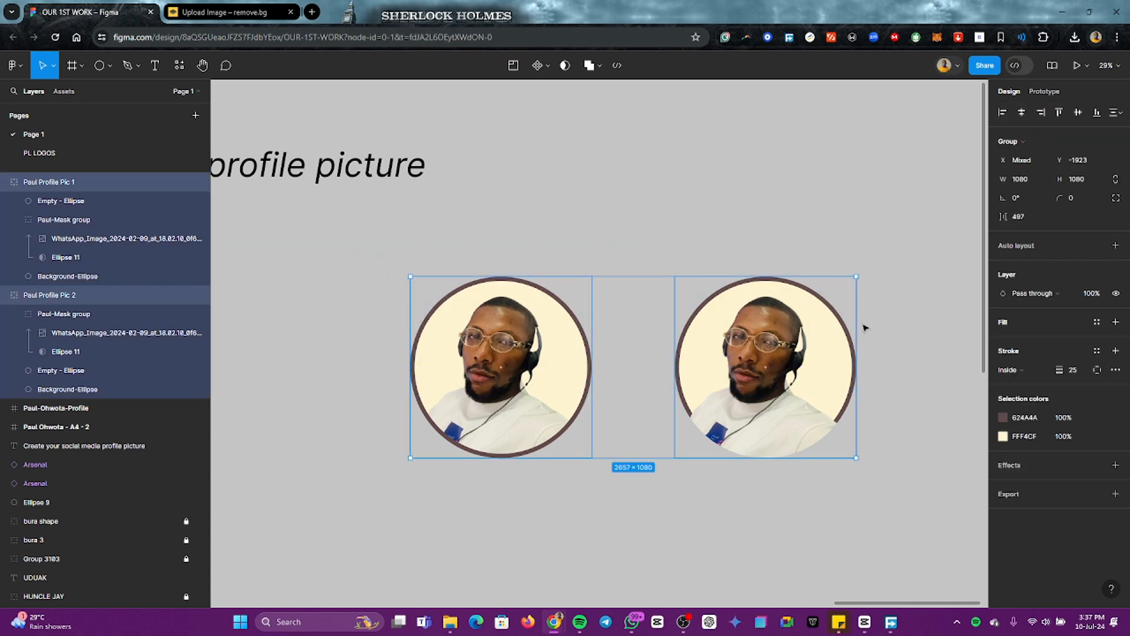
ctrl+scroll(864, 327, down, 2)
key(k)
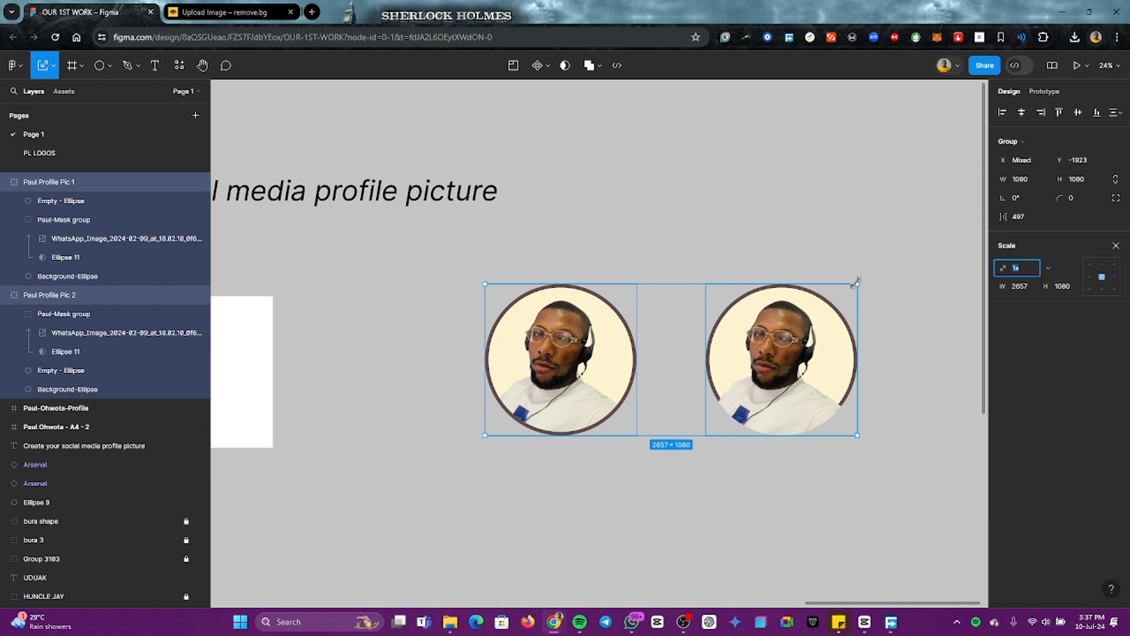
drag(853, 282, 678, 345)
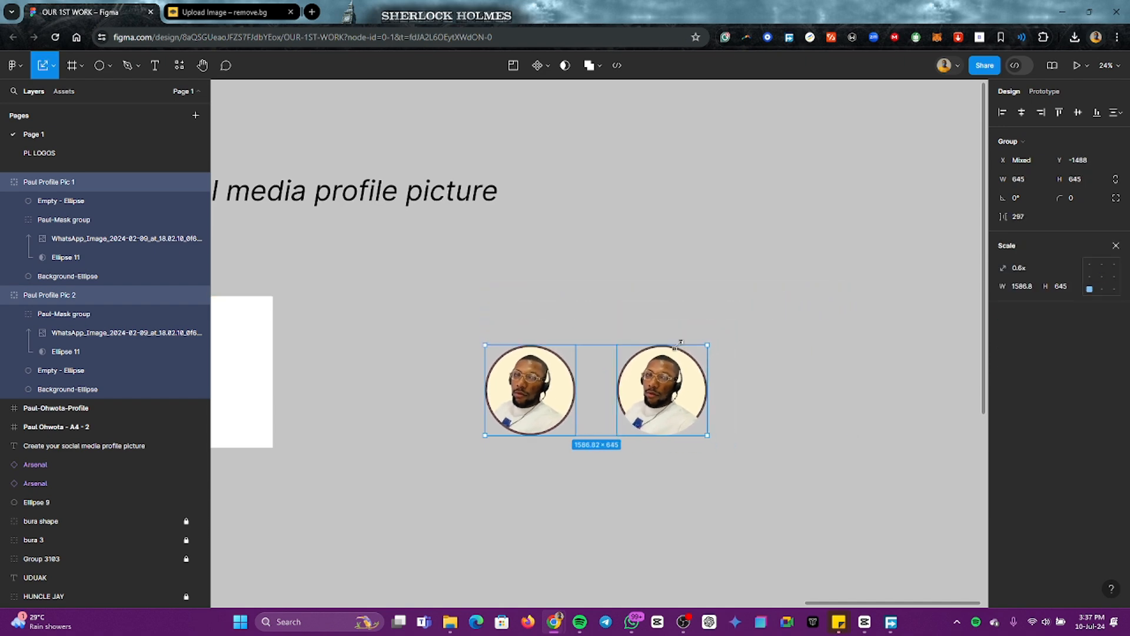
scroll(678, 345, left, 5)
drag(796, 415, 636, 415)
click(619, 432)
Step: Move the first profile picture group into the centre of the white square profile frame
click(559, 393)
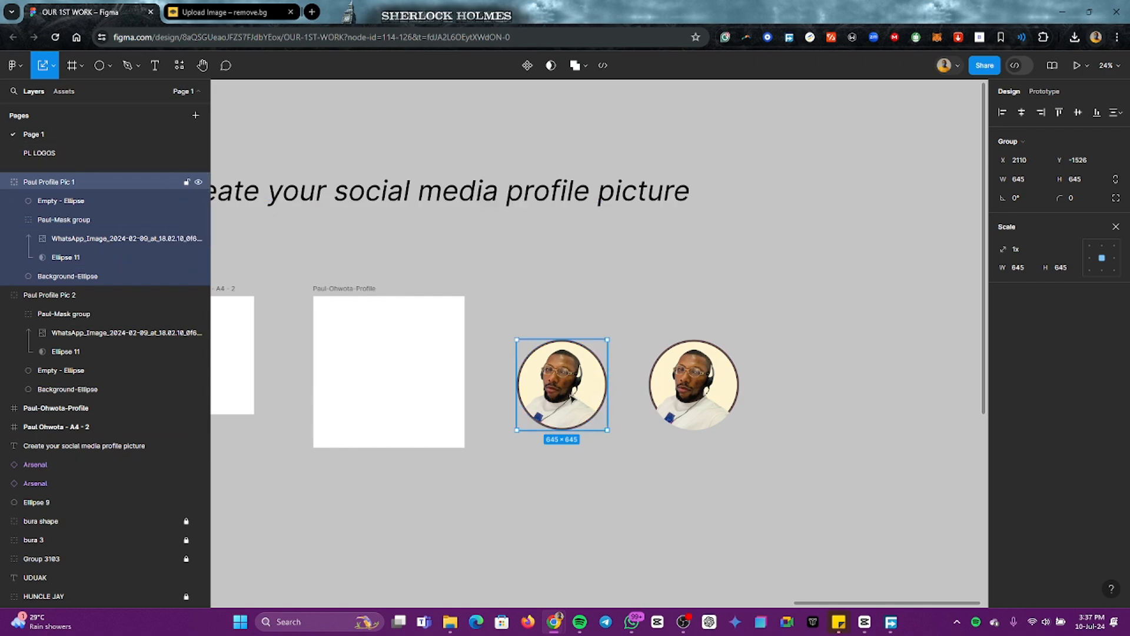
drag(571, 399, 402, 390)
scroll(379, 390, left, 5)
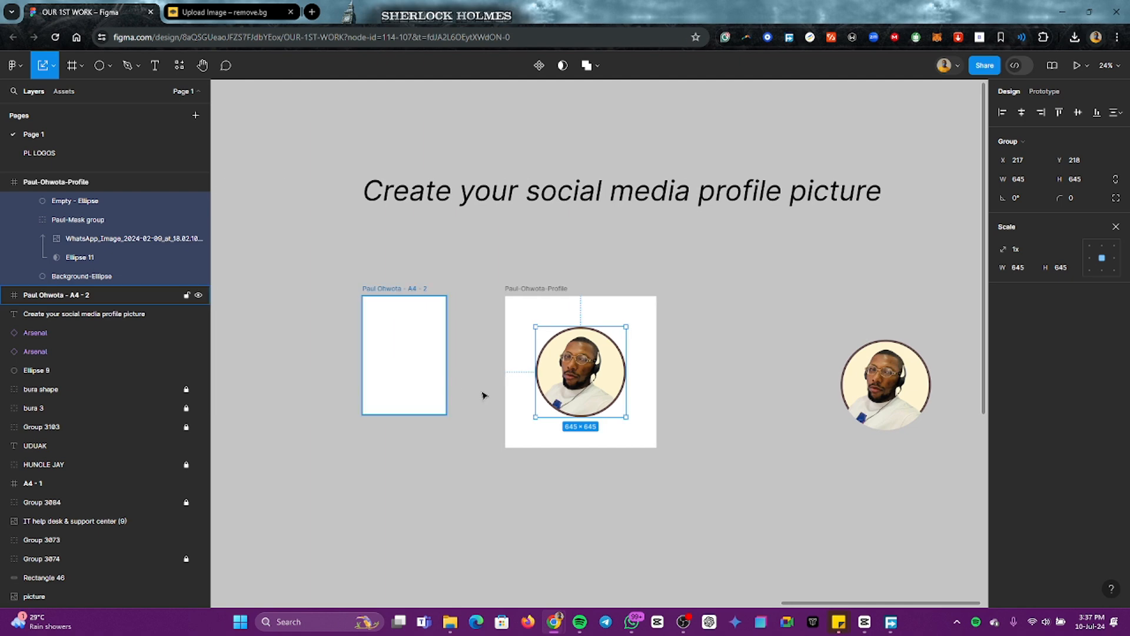
Step: Scale the picture group inside the frame up to about 1033 × 1033 and centre it, leaving a narrow margin
scroll(574, 377, up, 3)
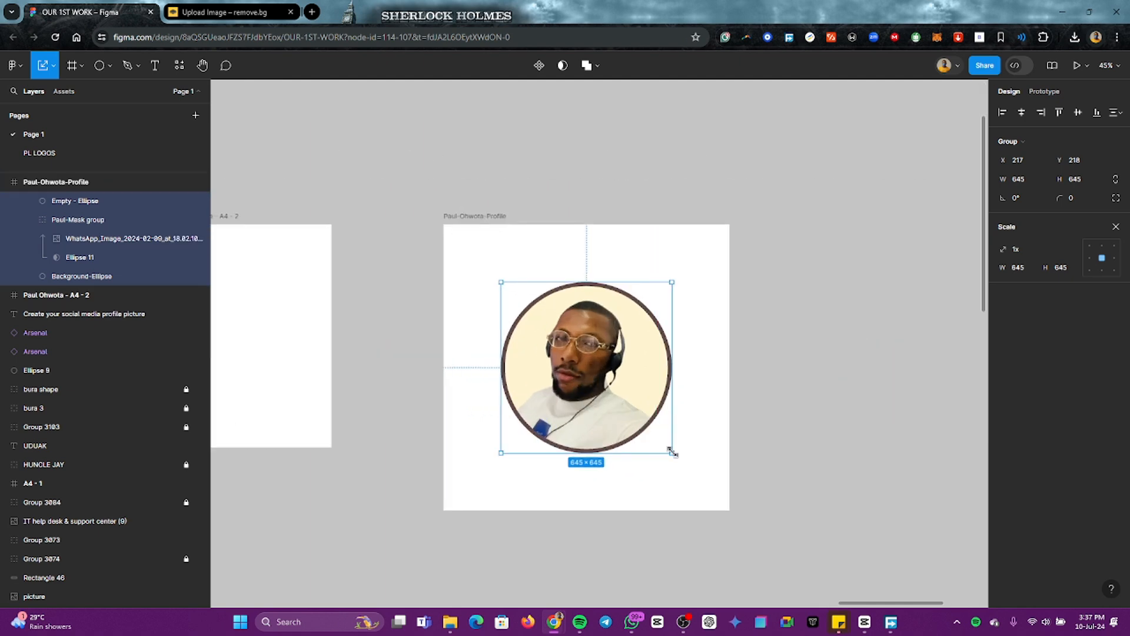
key(k)
drag(671, 452, 745, 558)
drag(672, 475, 625, 432)
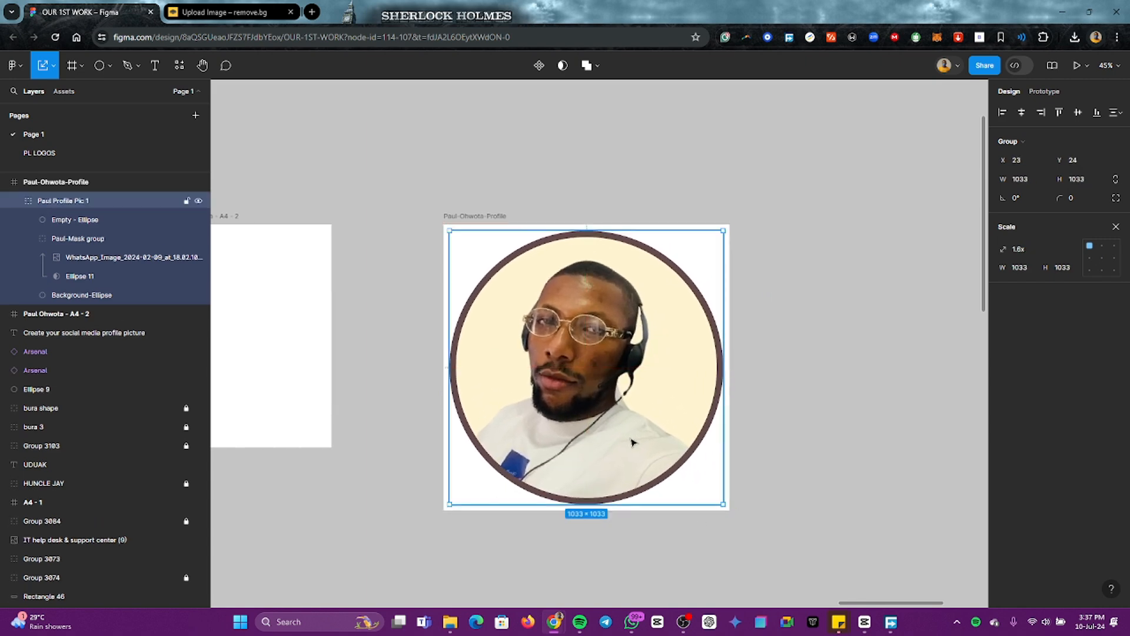
click(816, 417)
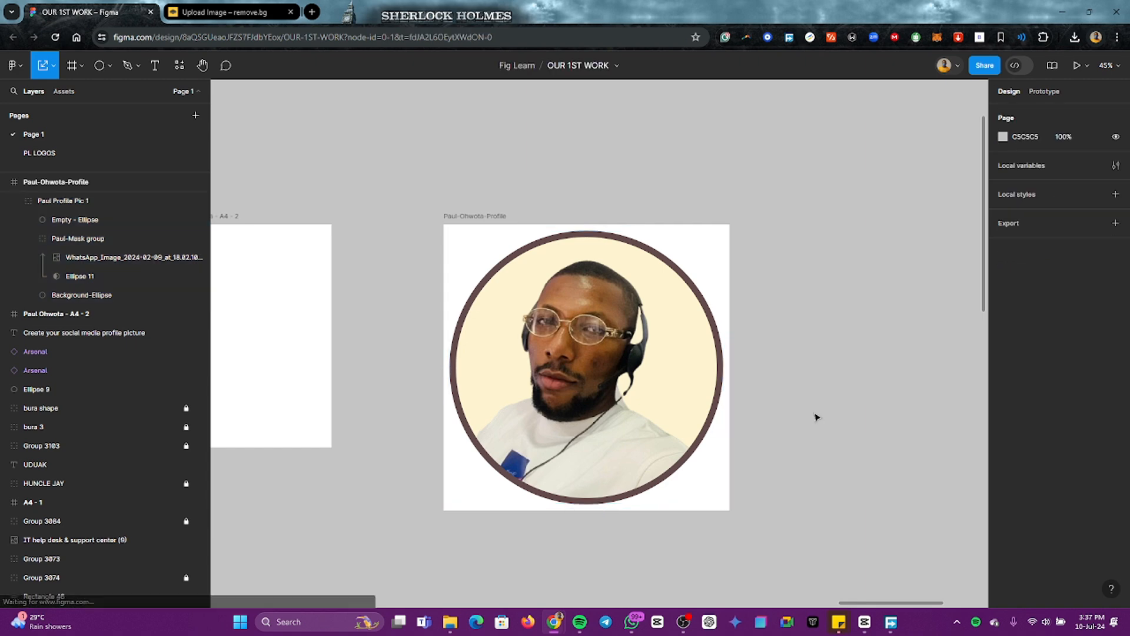
Step: Add a 1x PNG export setting to the square profile frame and export it
click(495, 216)
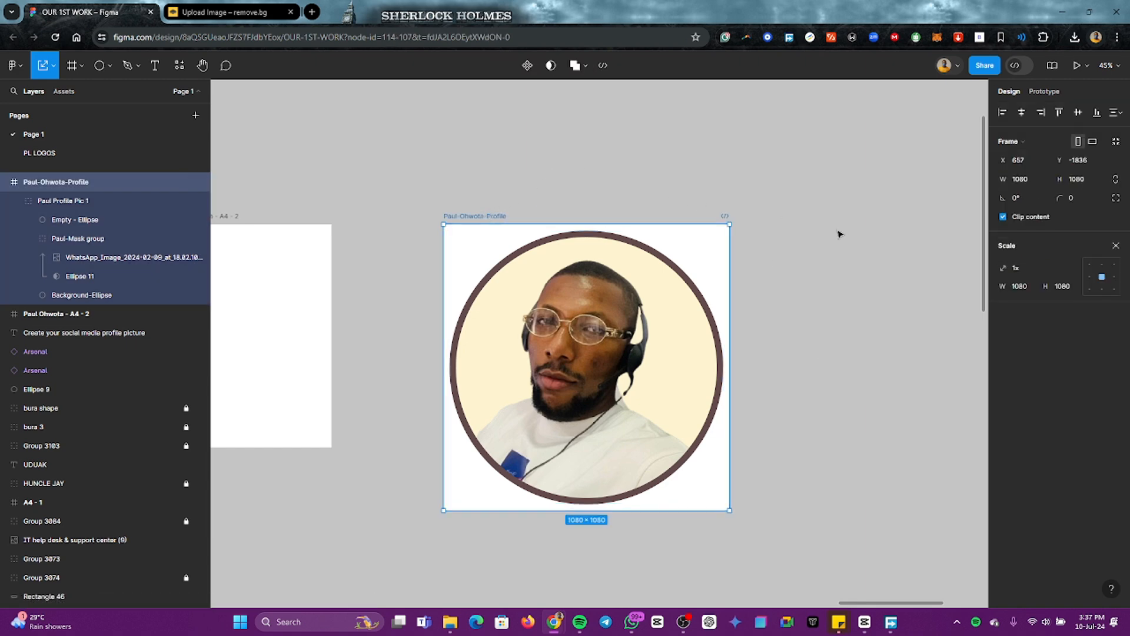
click(1116, 245)
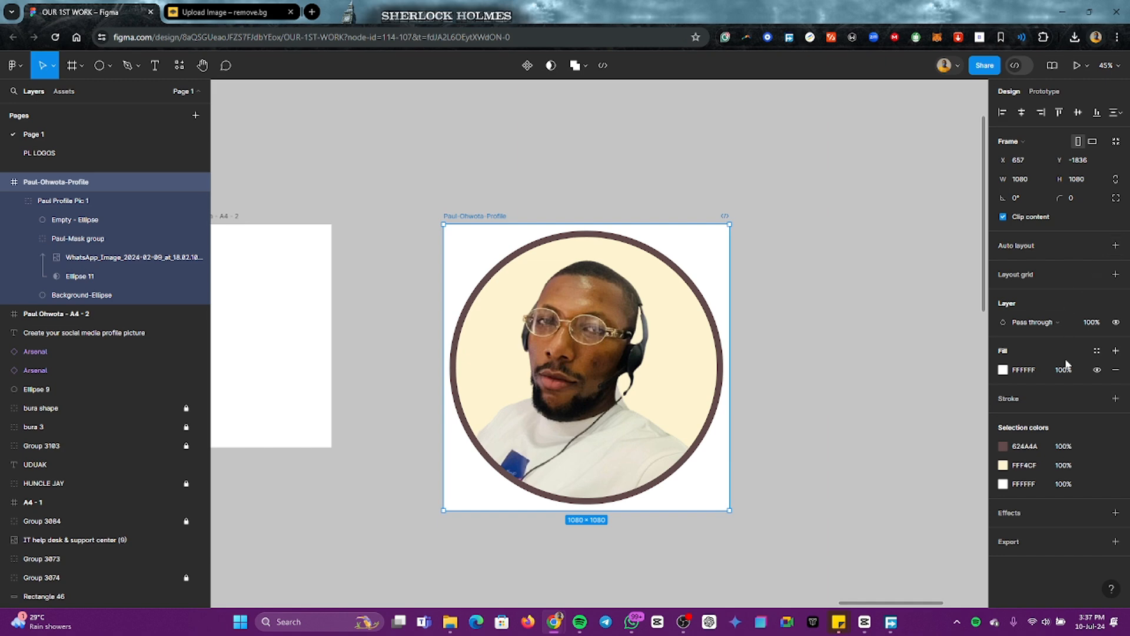
click(1116, 542)
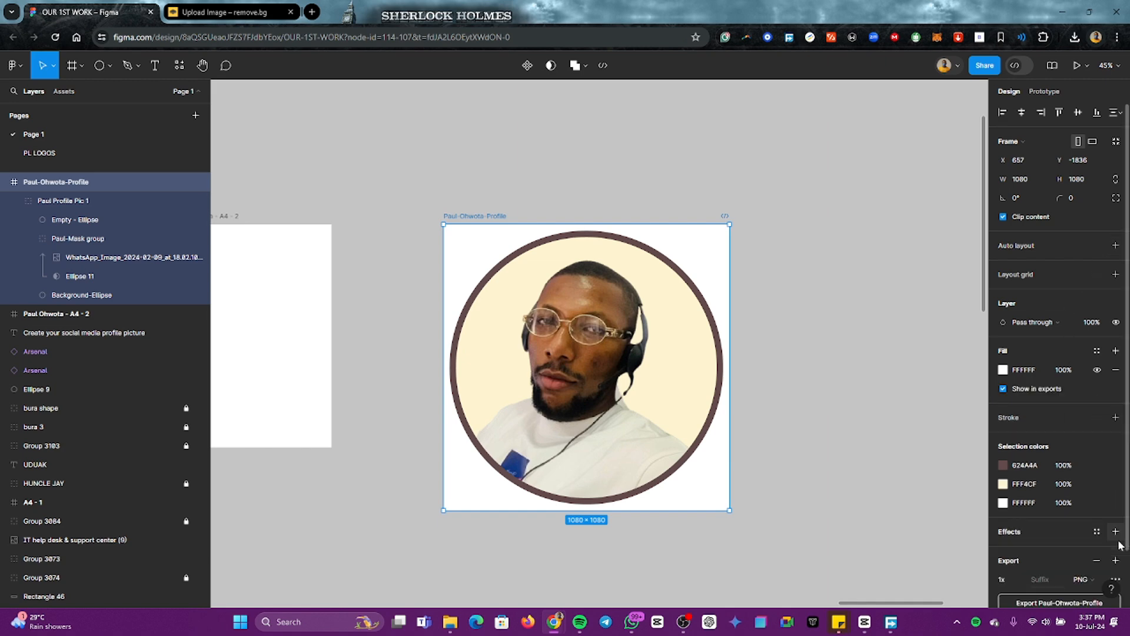
scroll(1084, 533, down, 1)
click(1073, 541)
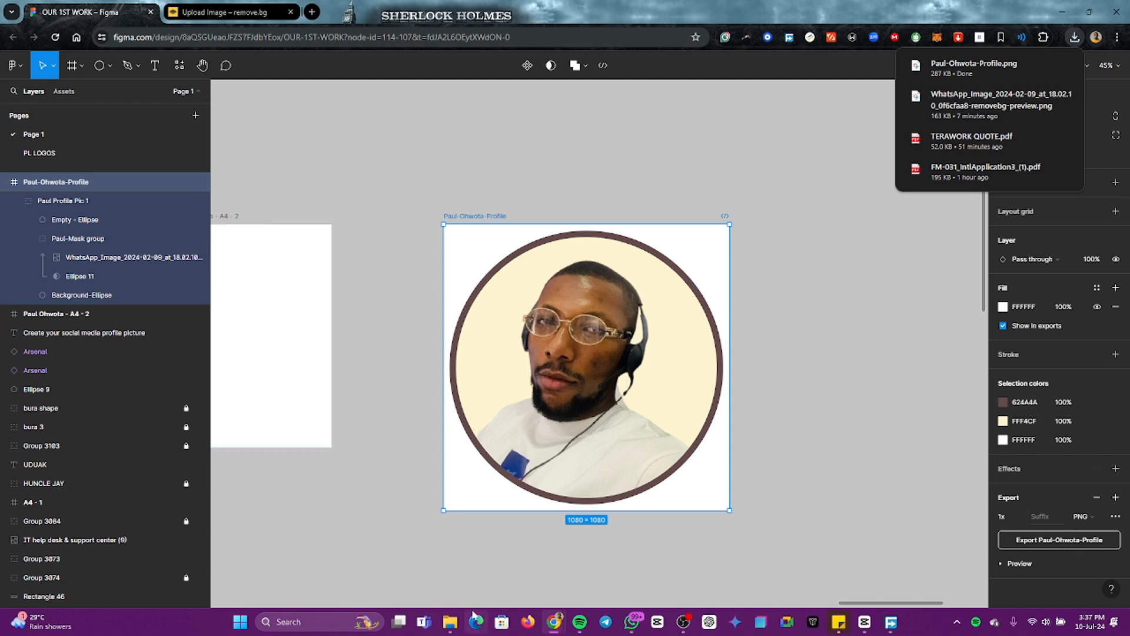
Step: Open the exported profile PNG from the Downloads folder in File Explorer and inspect the background around its circle, then close it
click(450, 622)
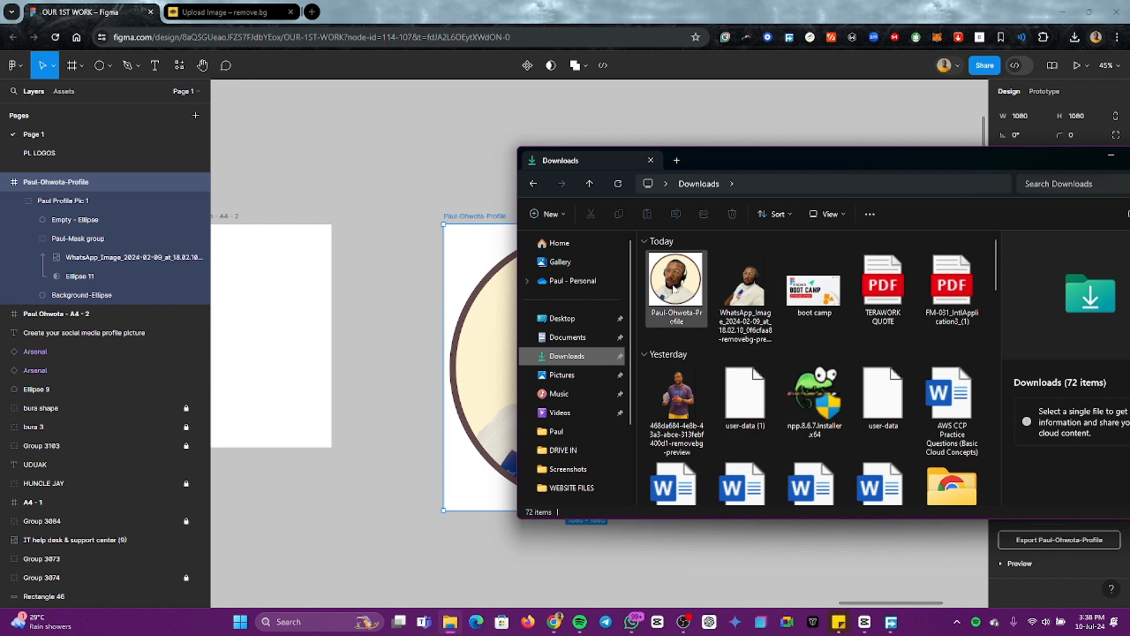
click(675, 288)
double_click(675, 288)
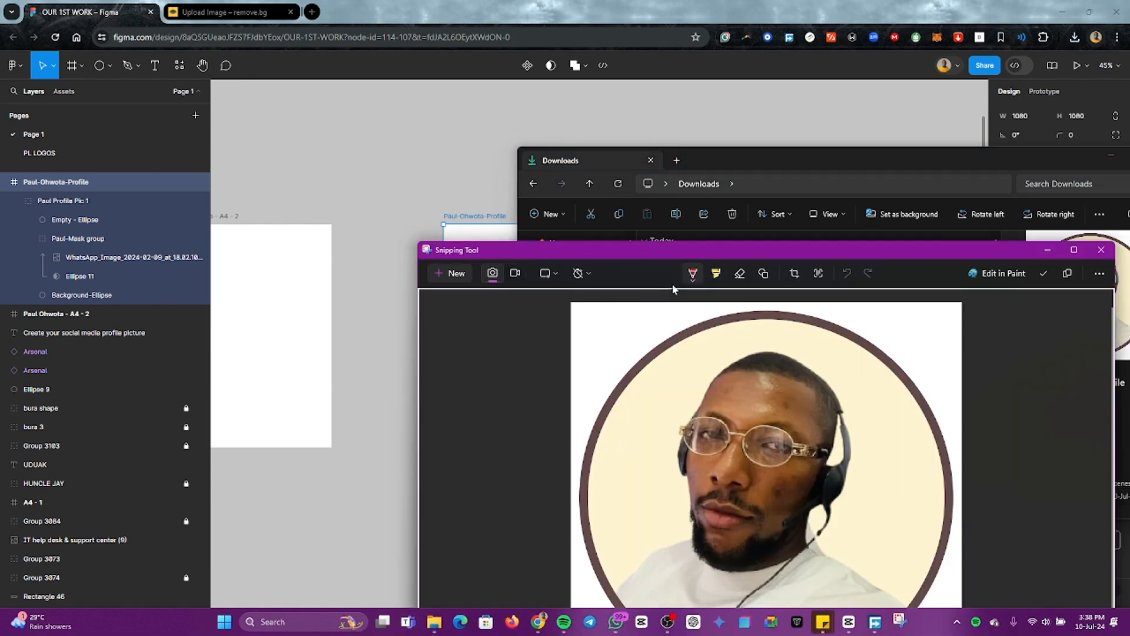
drag(830, 255, 633, 55)
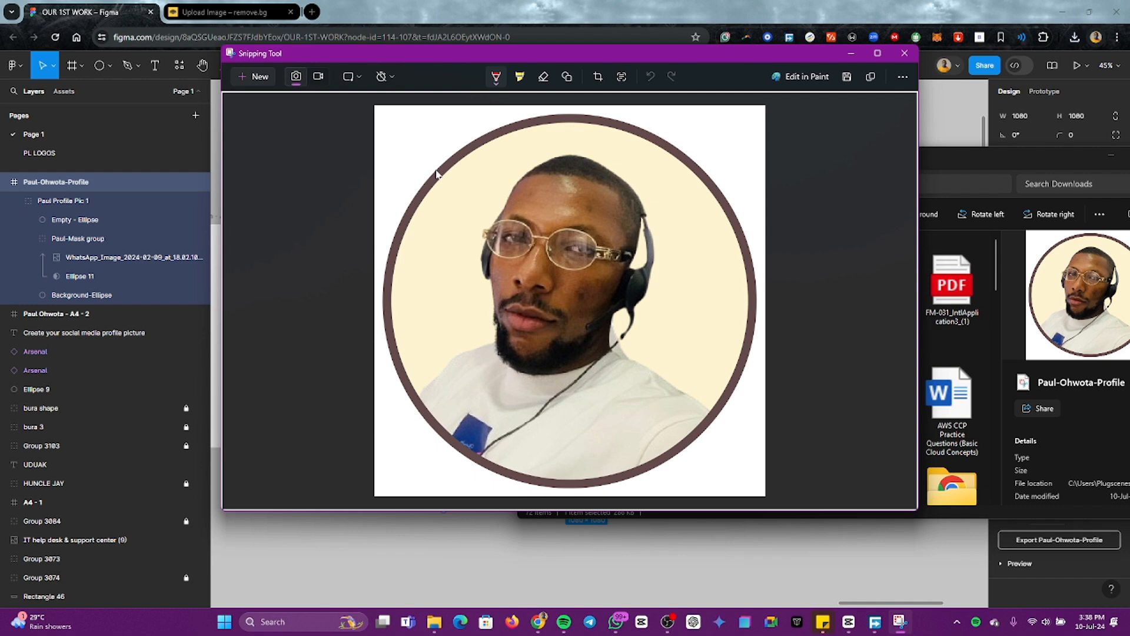
click(913, 55)
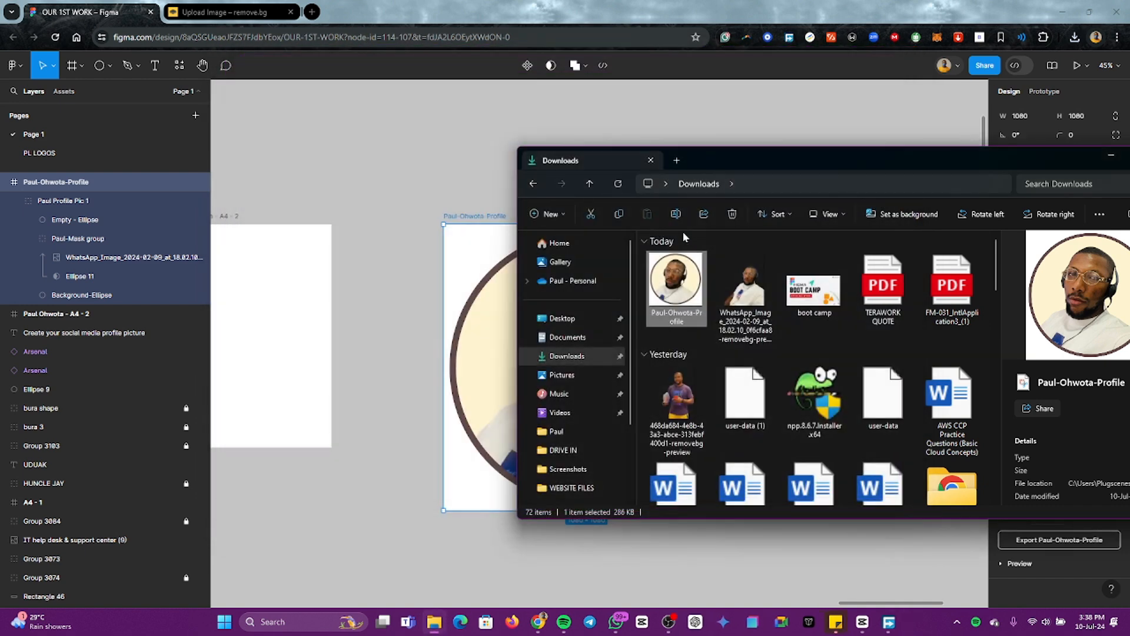
Step: Back in Figma, hide the white FFFFFF fill of the square profile frame
click(497, 200)
click(476, 218)
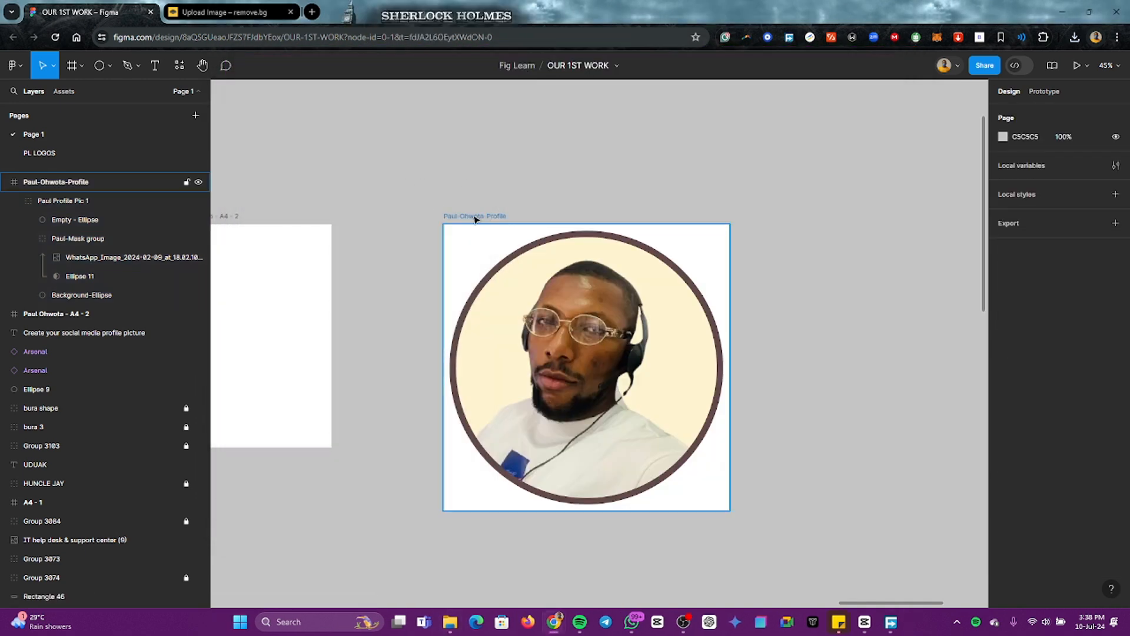
click(474, 218)
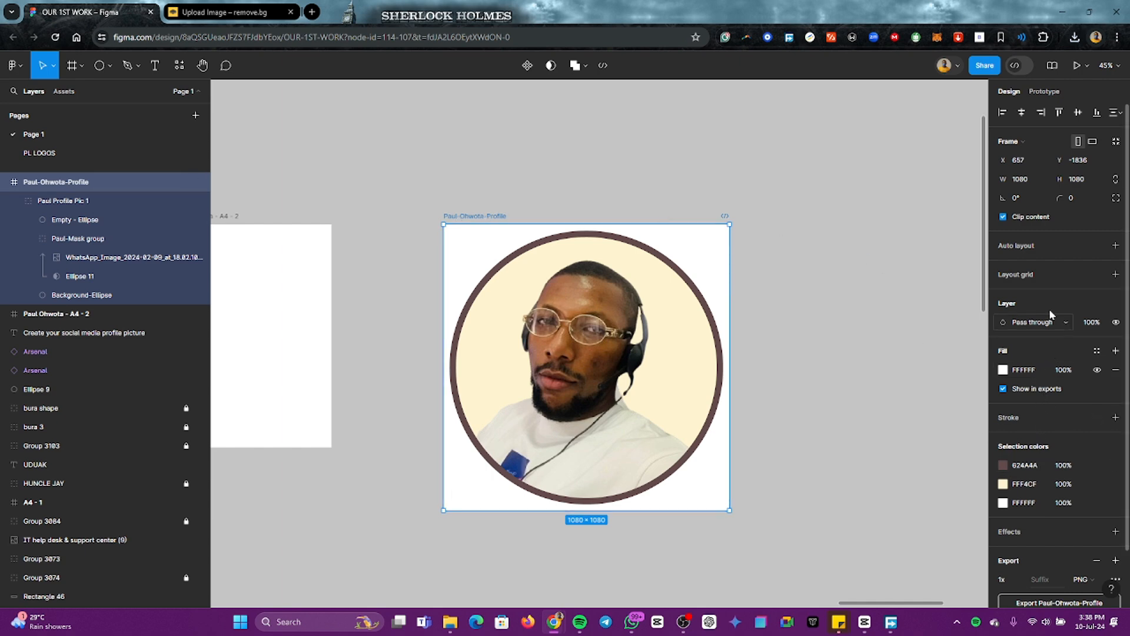
scroll(1048, 385, down, 1)
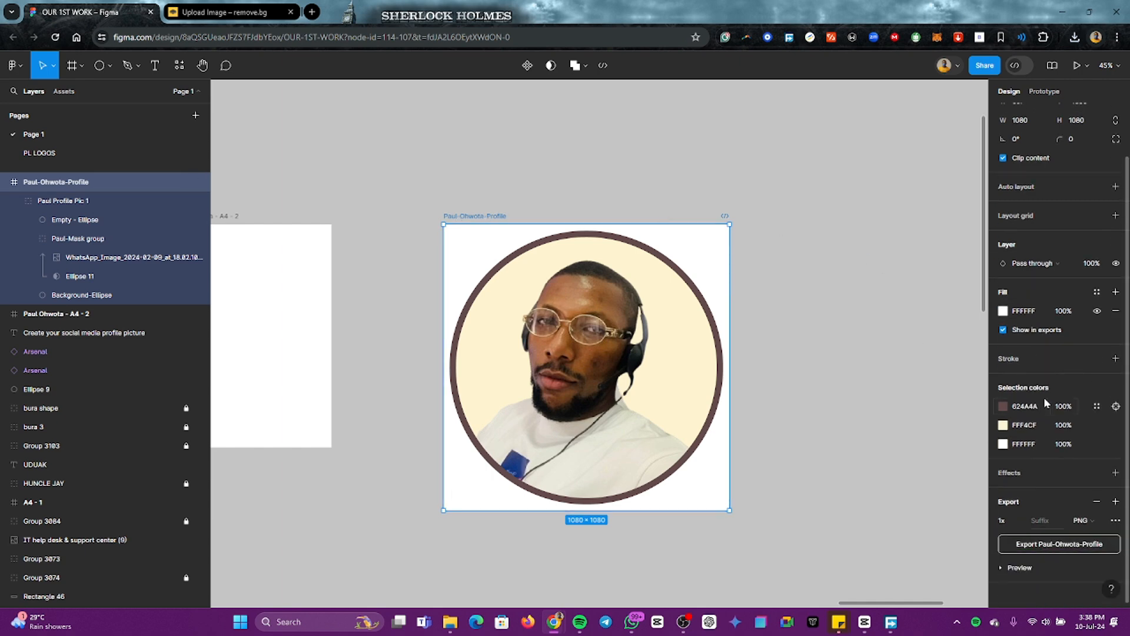
scroll(1047, 404, up, 1)
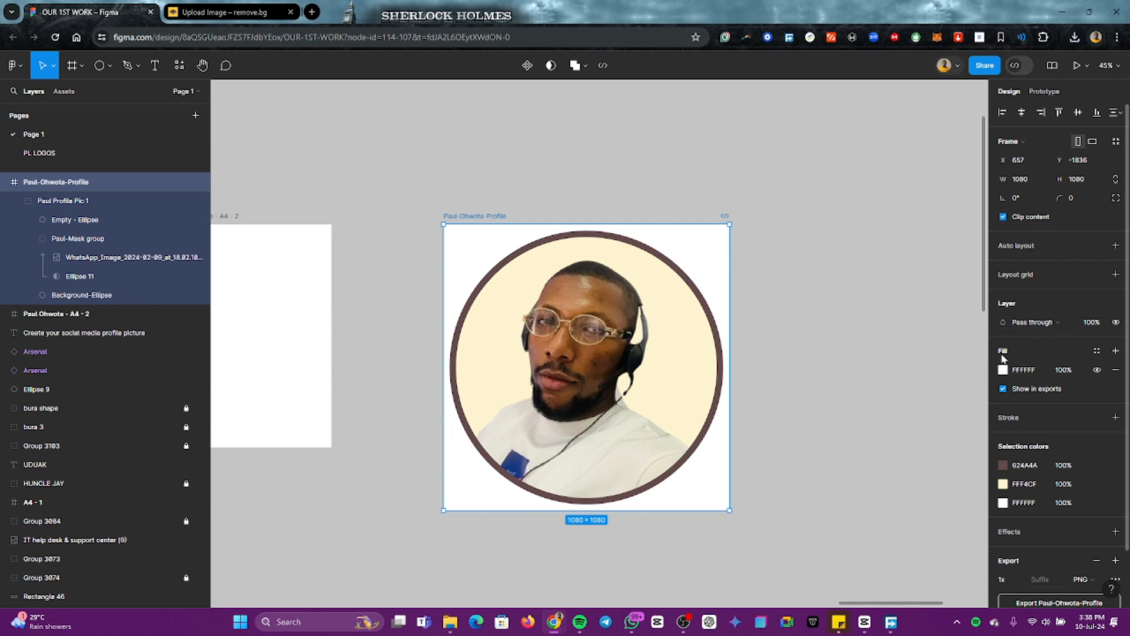
click(789, 253)
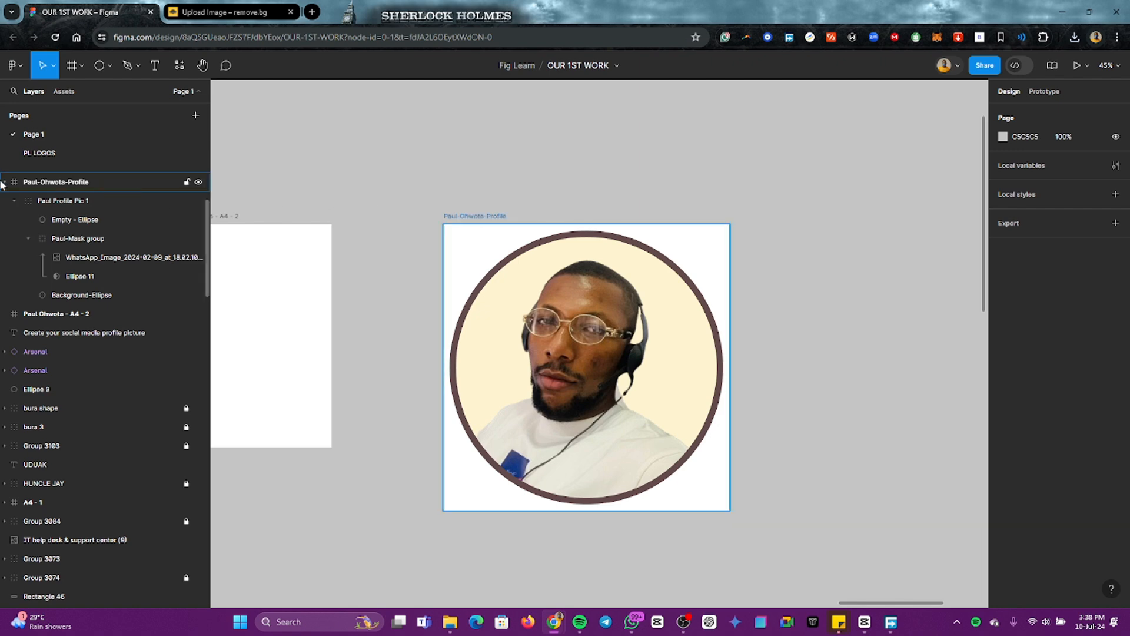
click(468, 218)
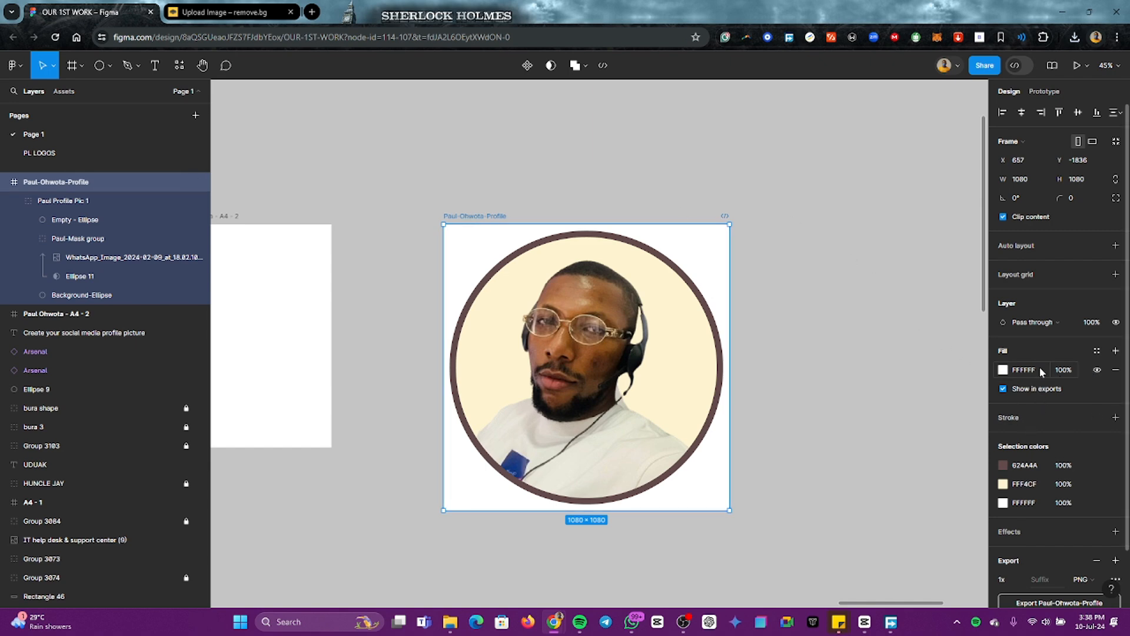
click(1098, 371)
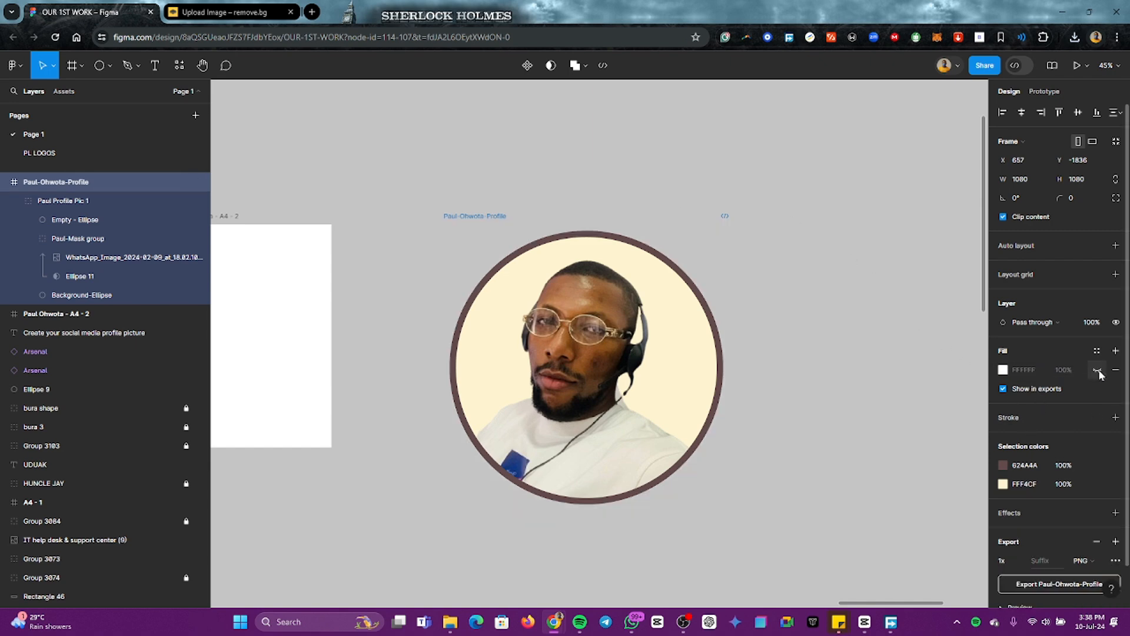
click(839, 210)
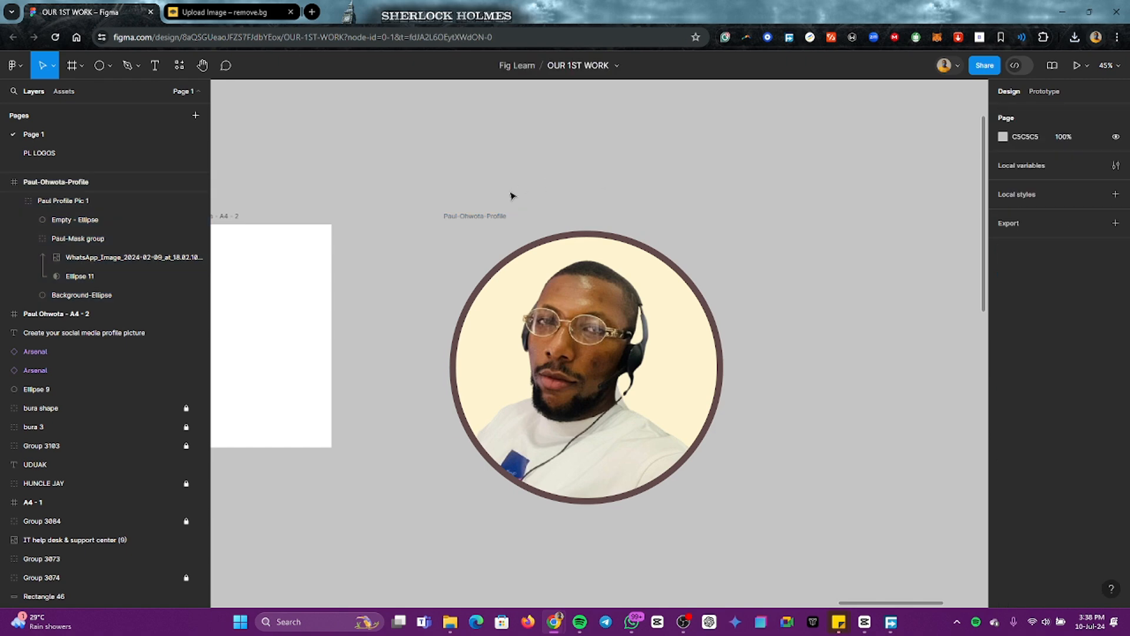
Step: Export the profile frame without its fill as a 1x PNG and bring up the Downloads folder in File Explorer
click(477, 216)
scroll(1057, 529, down, 2)
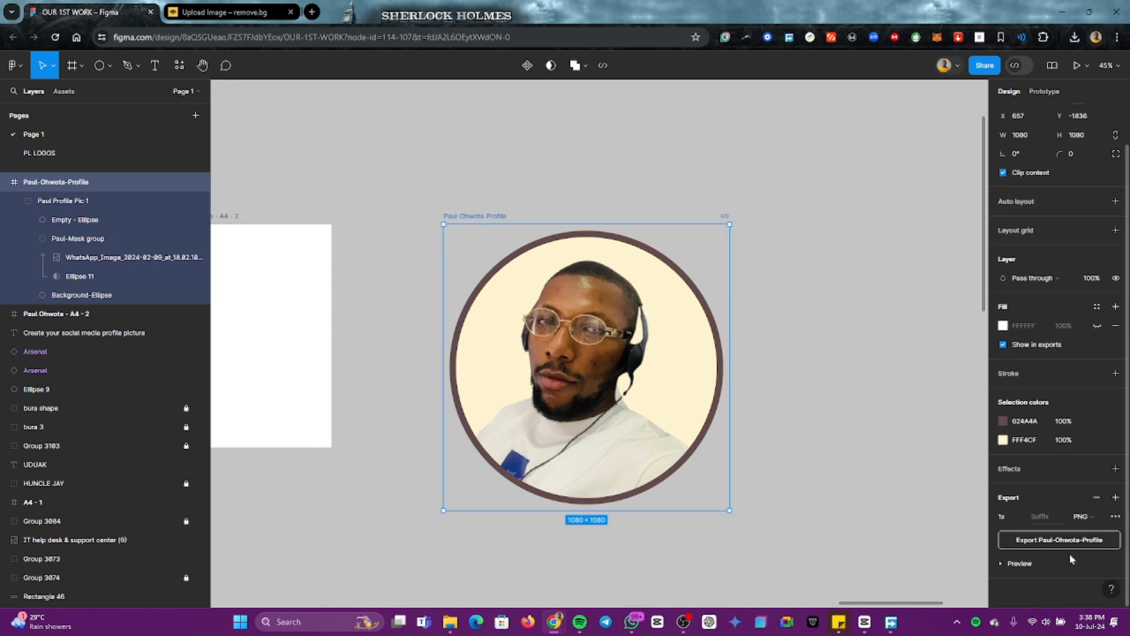
click(1082, 540)
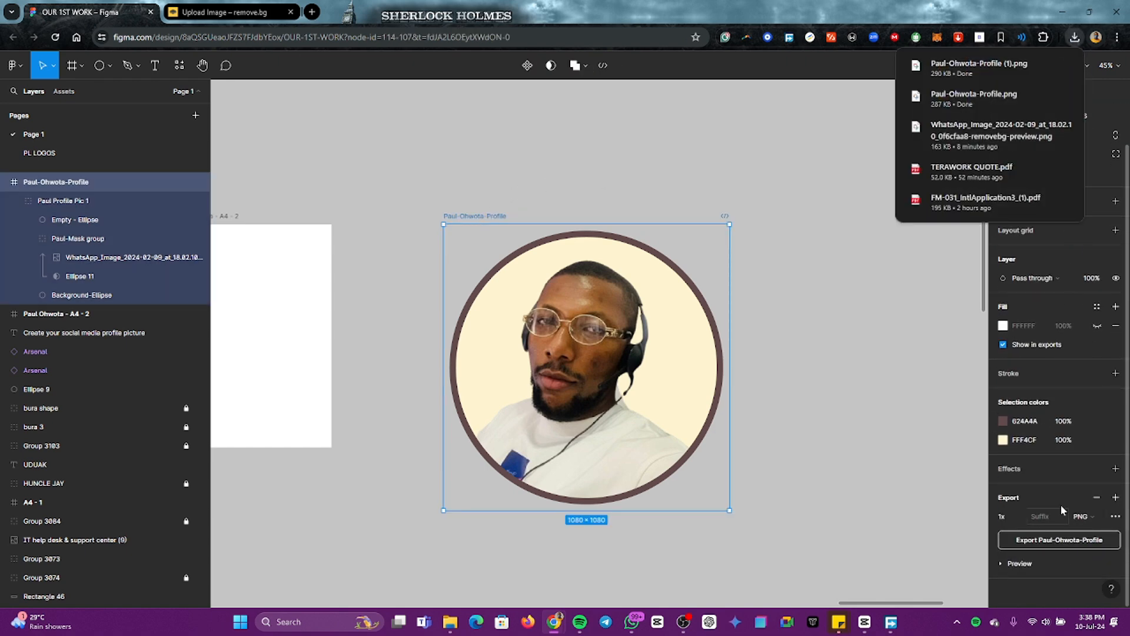
key(alt+Tab)
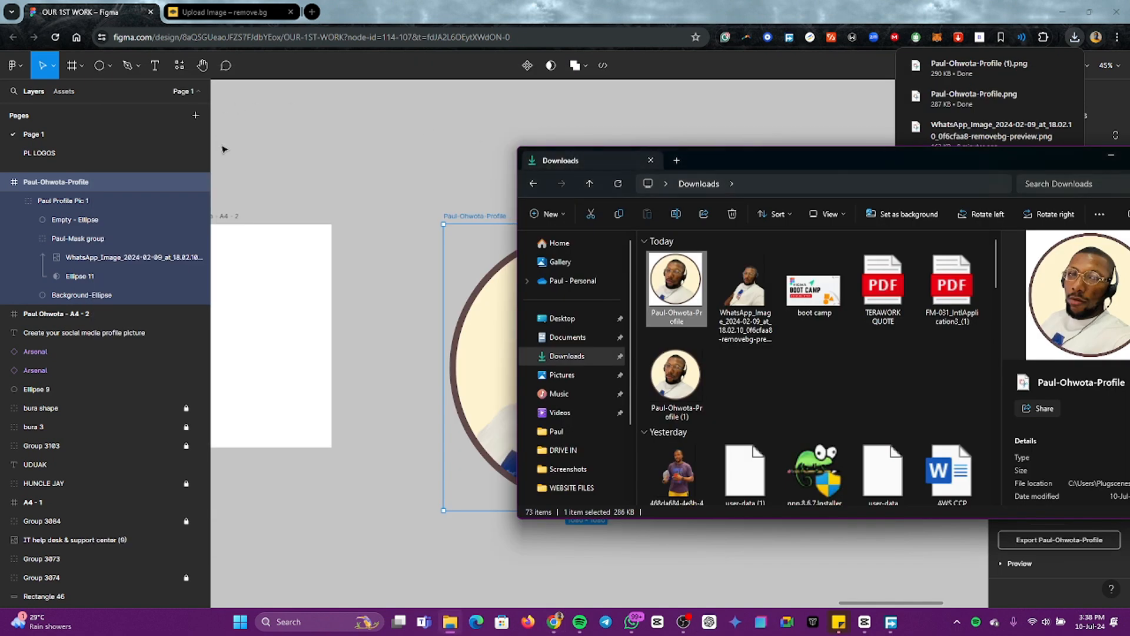
Step: Open the newly exported profile PNG from the Downloads folder, inspect the background around its circle, then close it and minimize File Explorer
click(577, 356)
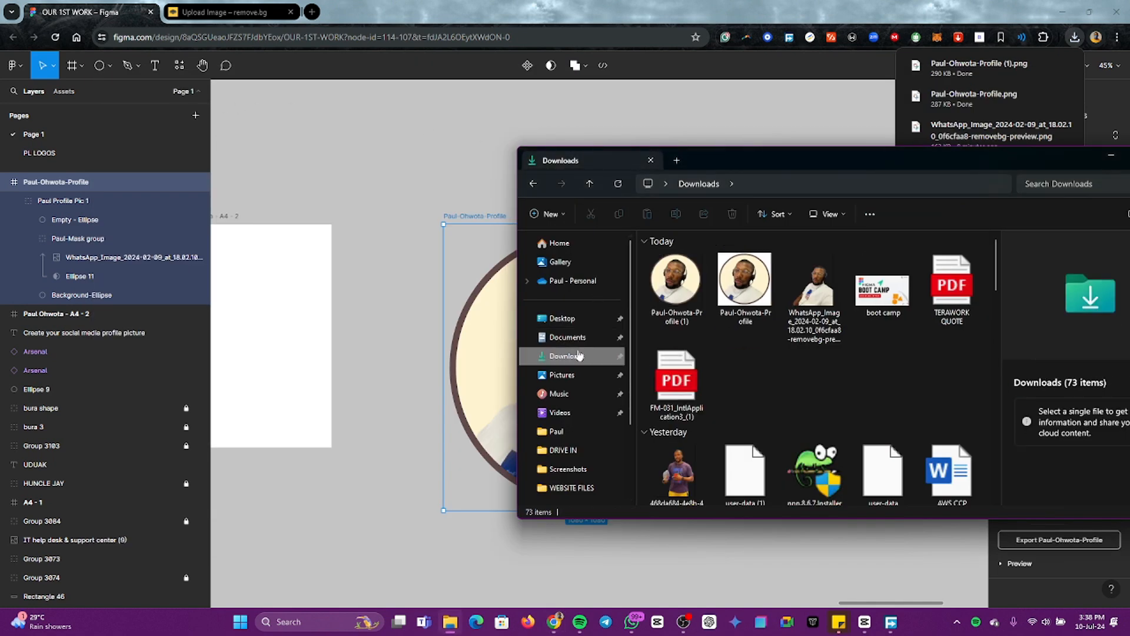
click(677, 300)
double_click(677, 301)
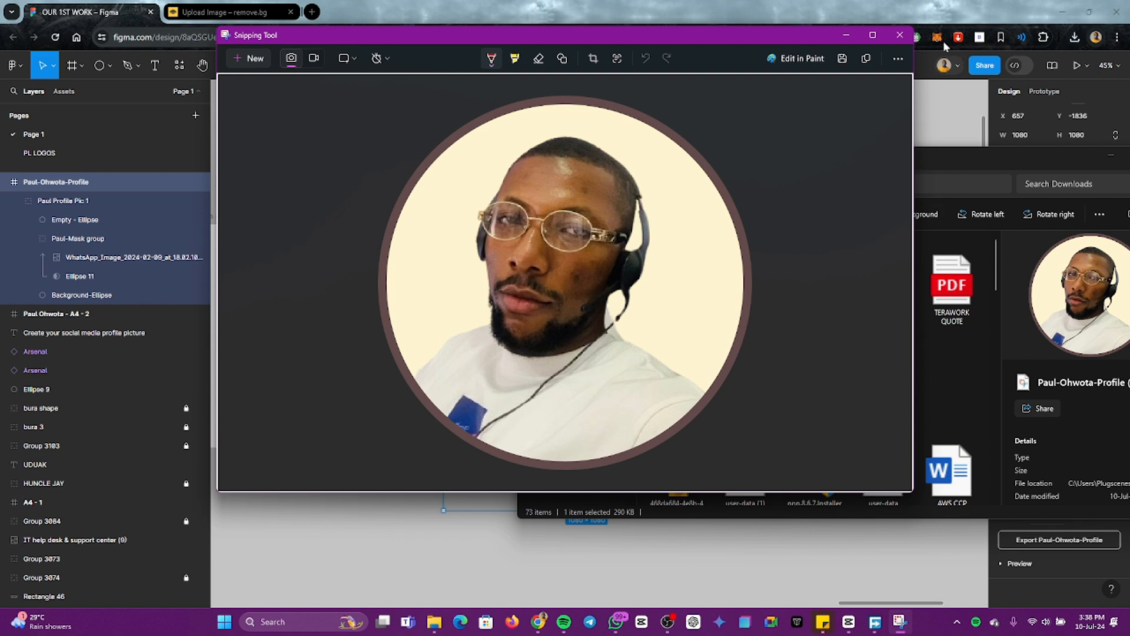
click(900, 35)
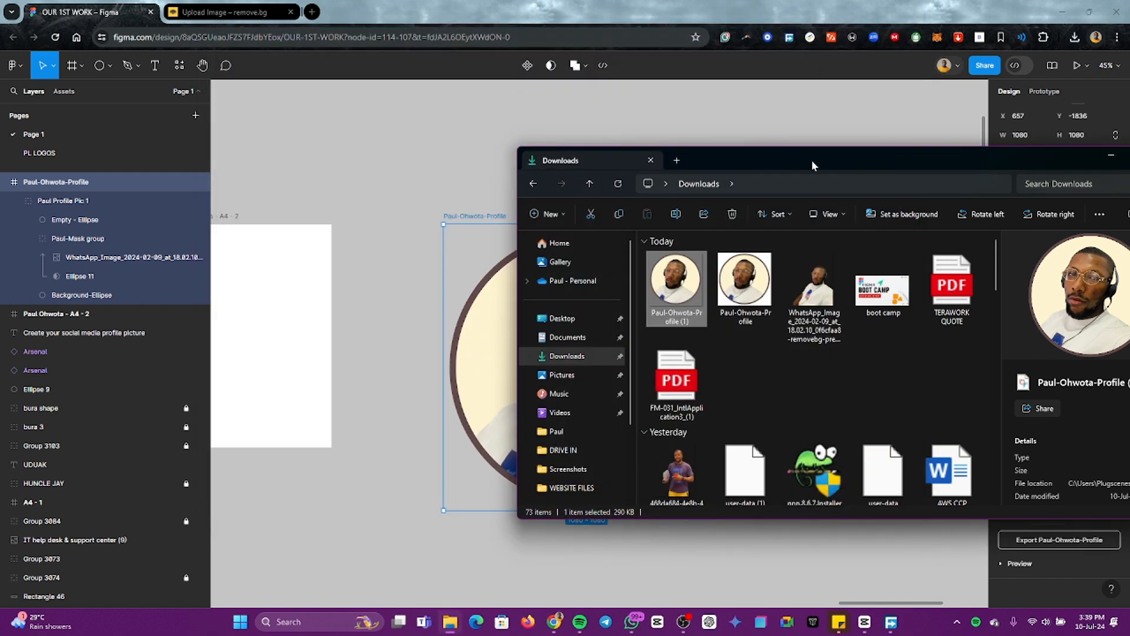
drag(901, 163, 1129, 159)
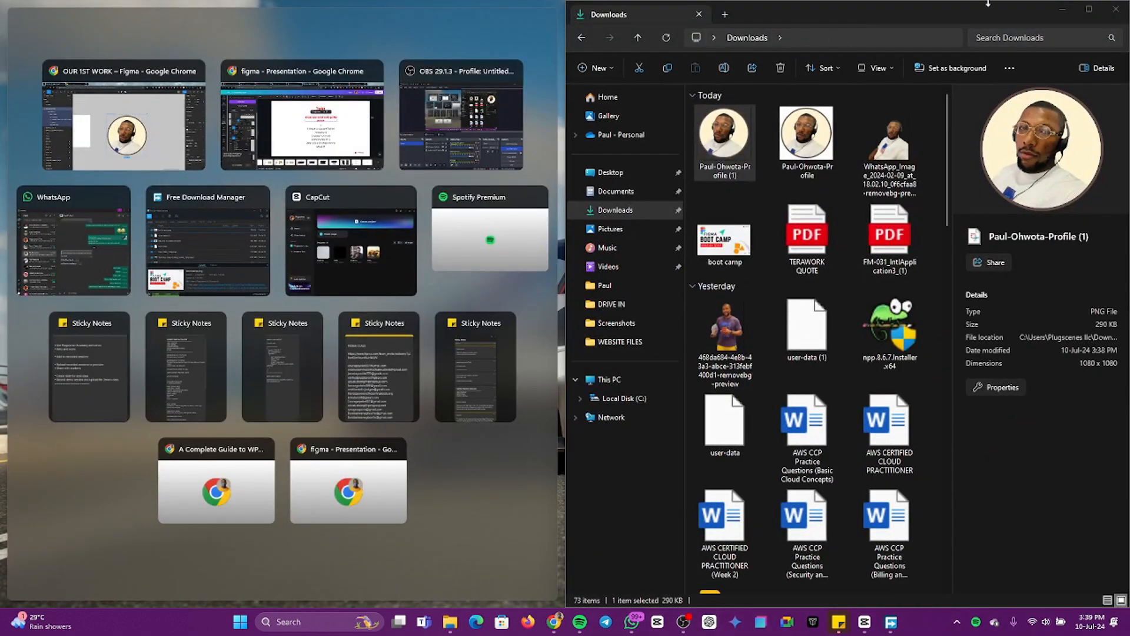
click(1063, 9)
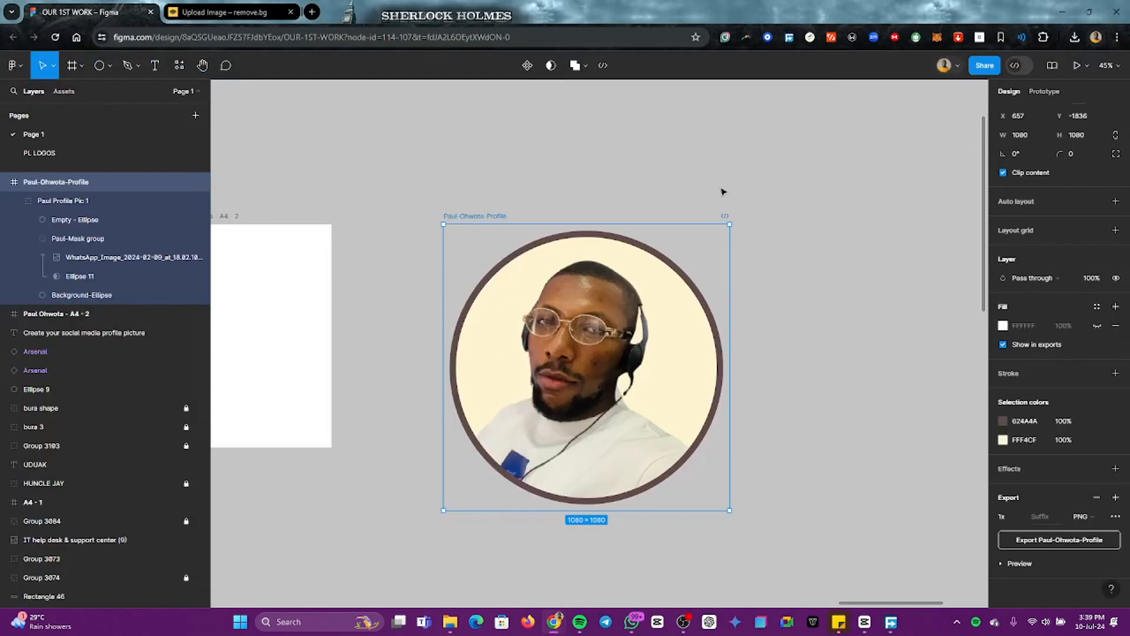
Step: Move the second profile picture group, whose photo extends past the ring, beside the square profile frame
scroll(737, 292, down, 2)
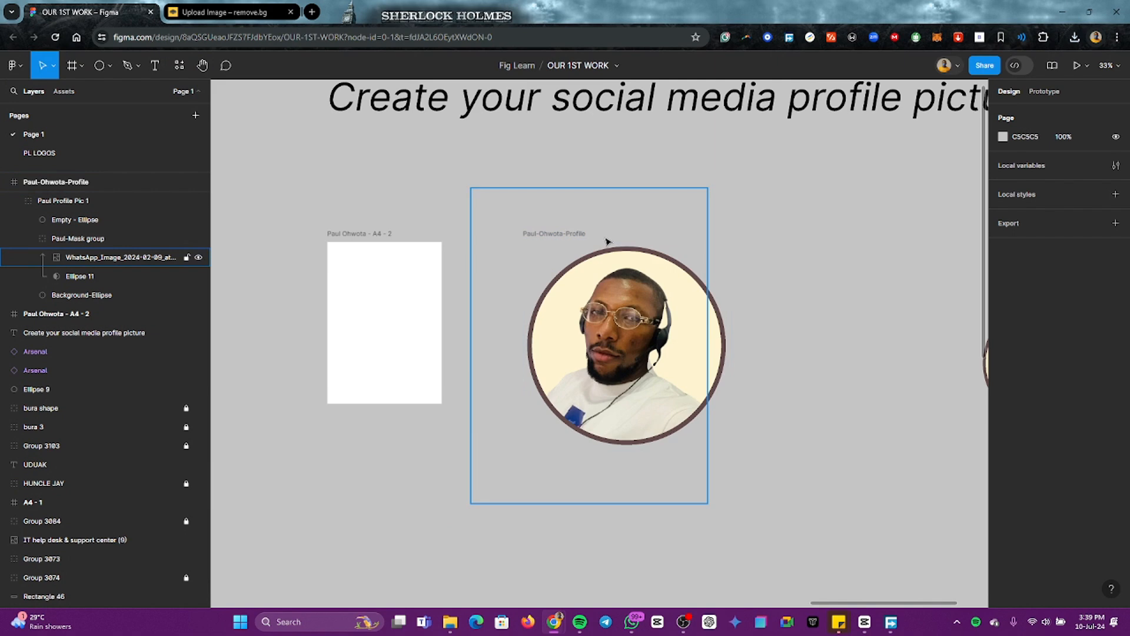
click(552, 235)
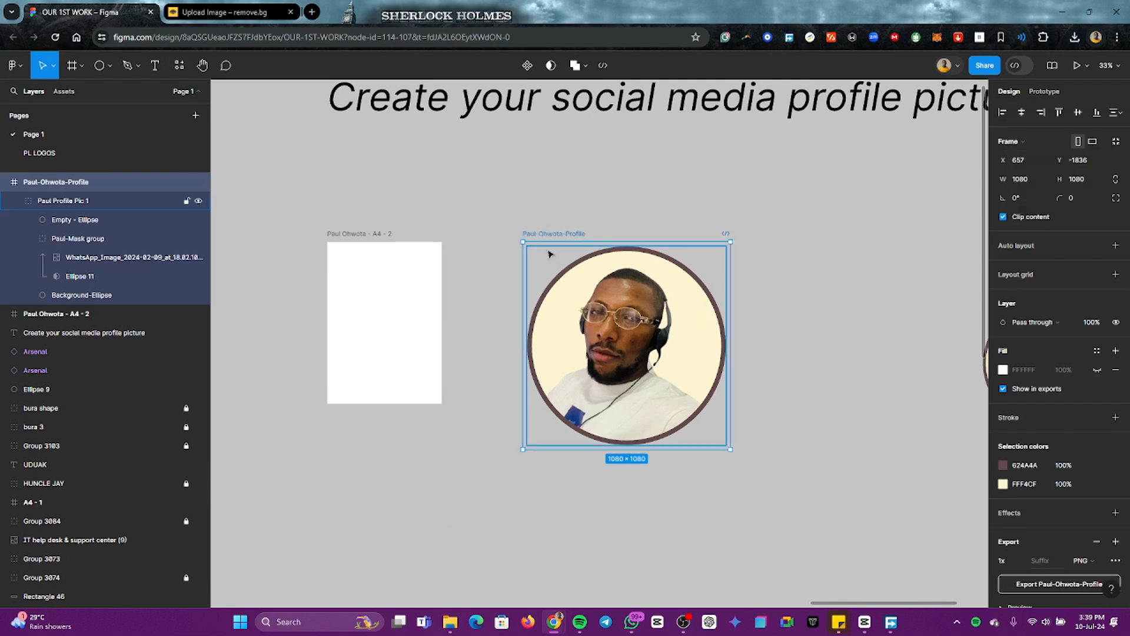
scroll(653, 308, right, 4)
click(658, 306)
drag(715, 259, 867, 440)
drag(800, 380, 638, 340)
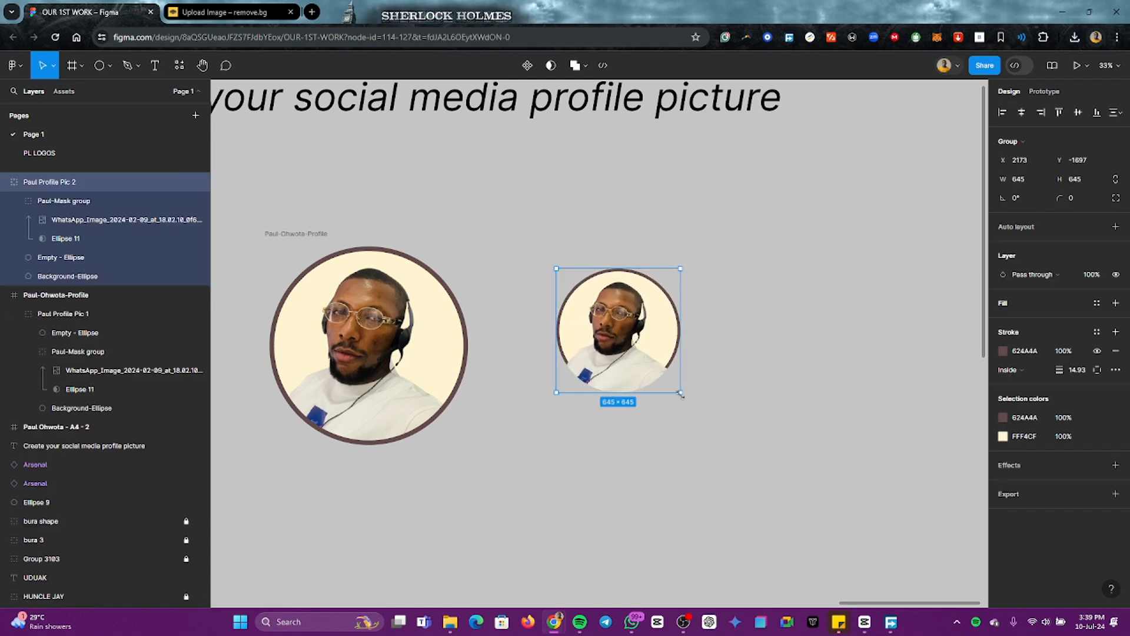
Step: Scale the second profile picture group proportionally to about 1228 × 1228, reposition it beside the profile frame and reselect it
key(k)
drag(682, 394, 792, 504)
drag(732, 449, 717, 416)
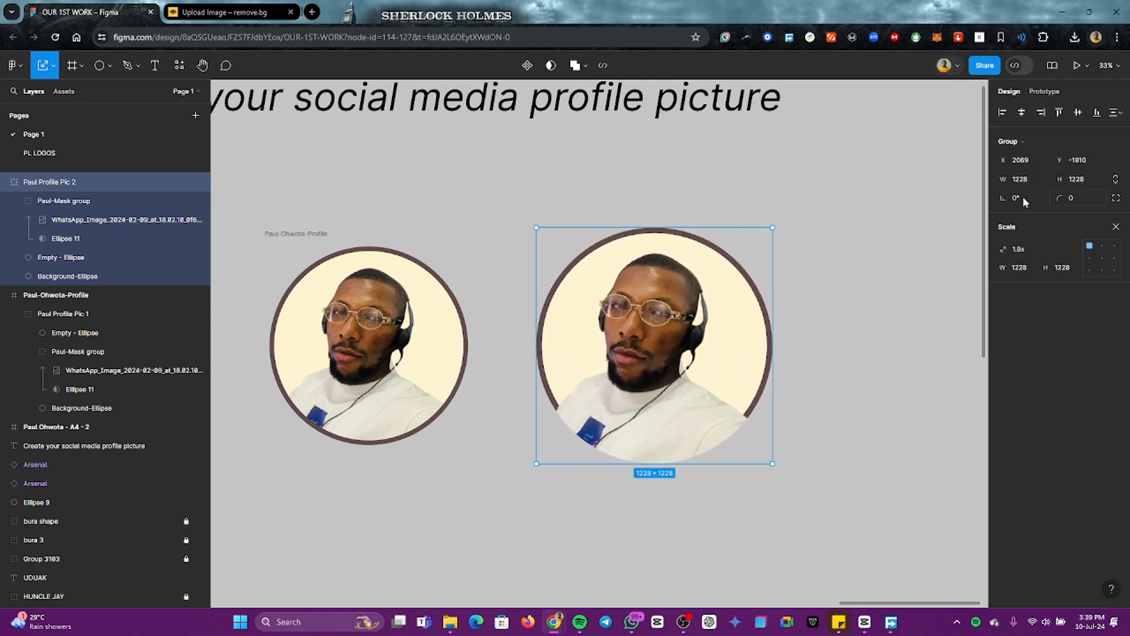
click(822, 255)
drag(571, 185, 705, 372)
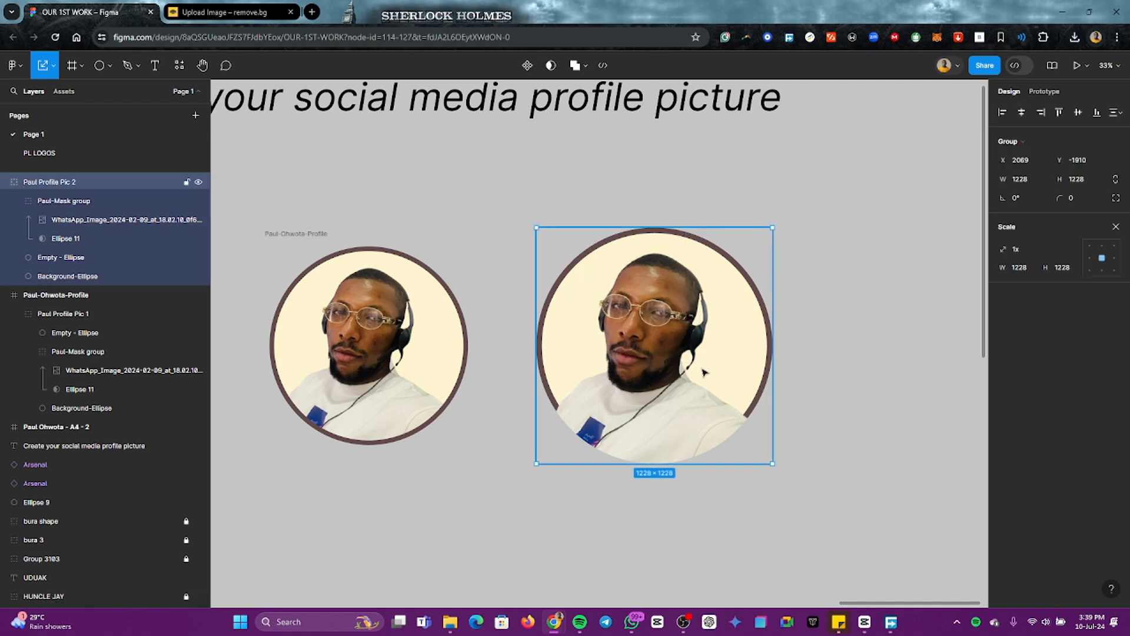
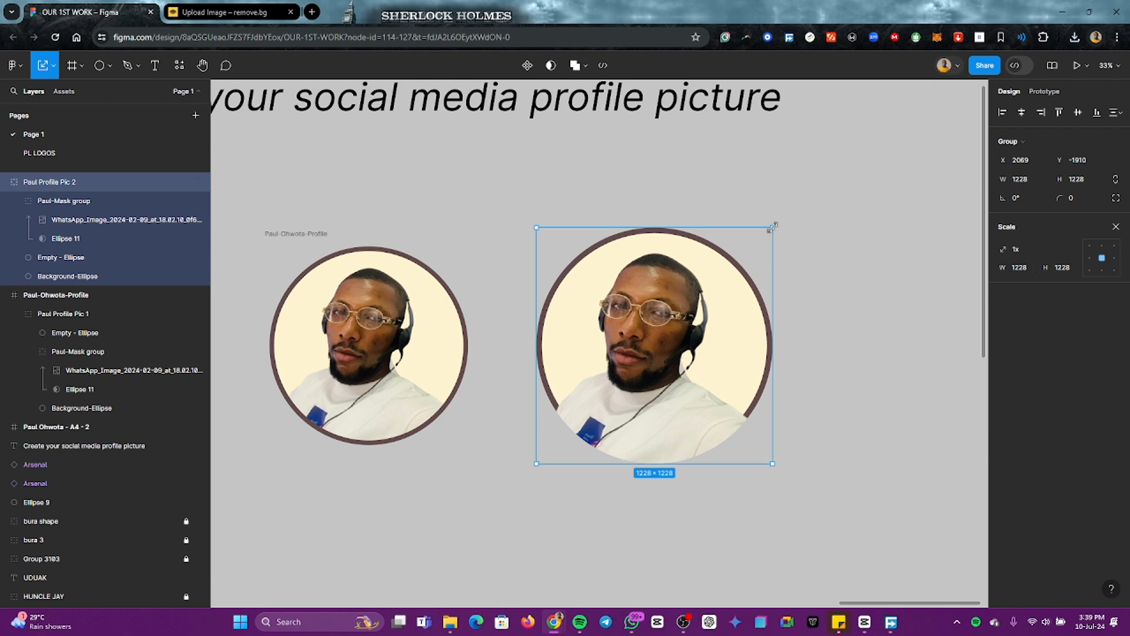
key(v)
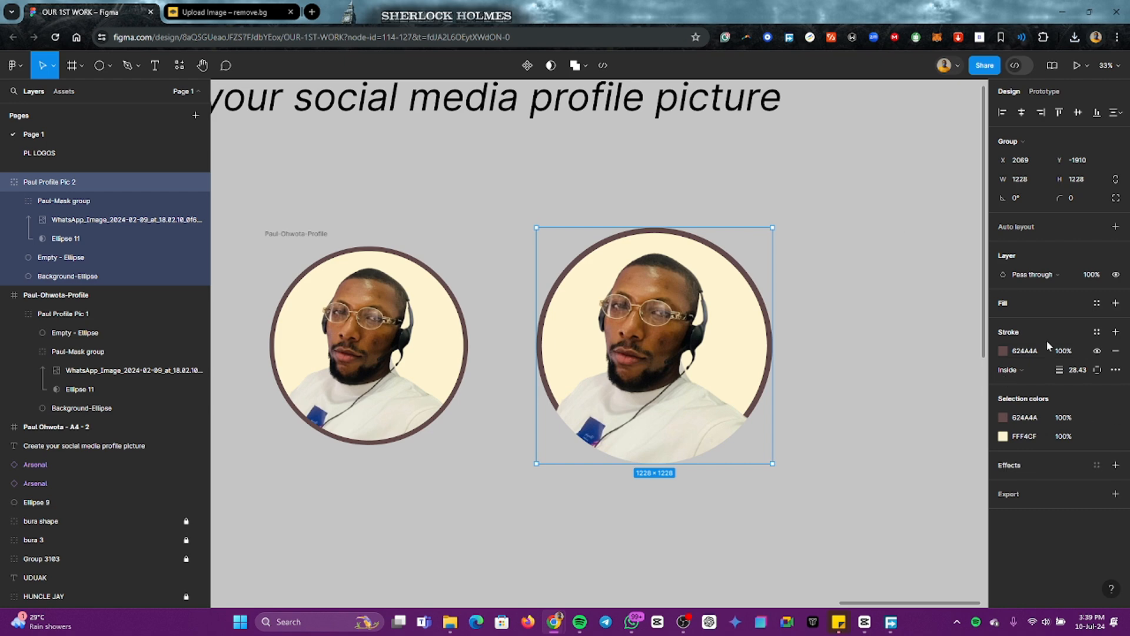
key(k)
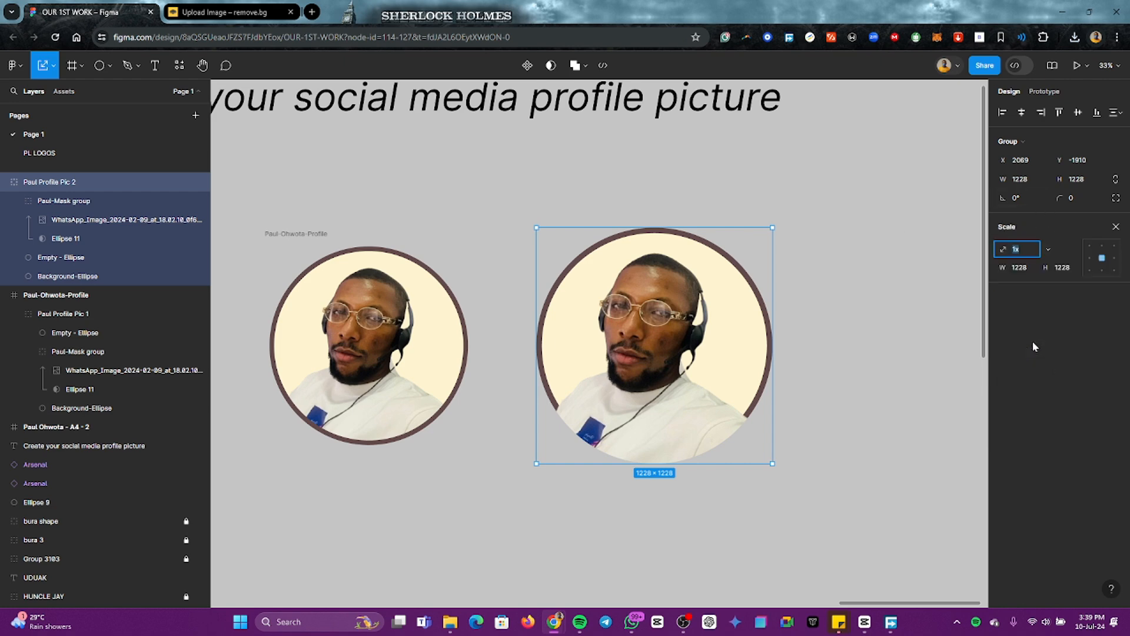
text(v)
key(Escape)
key(Escape)
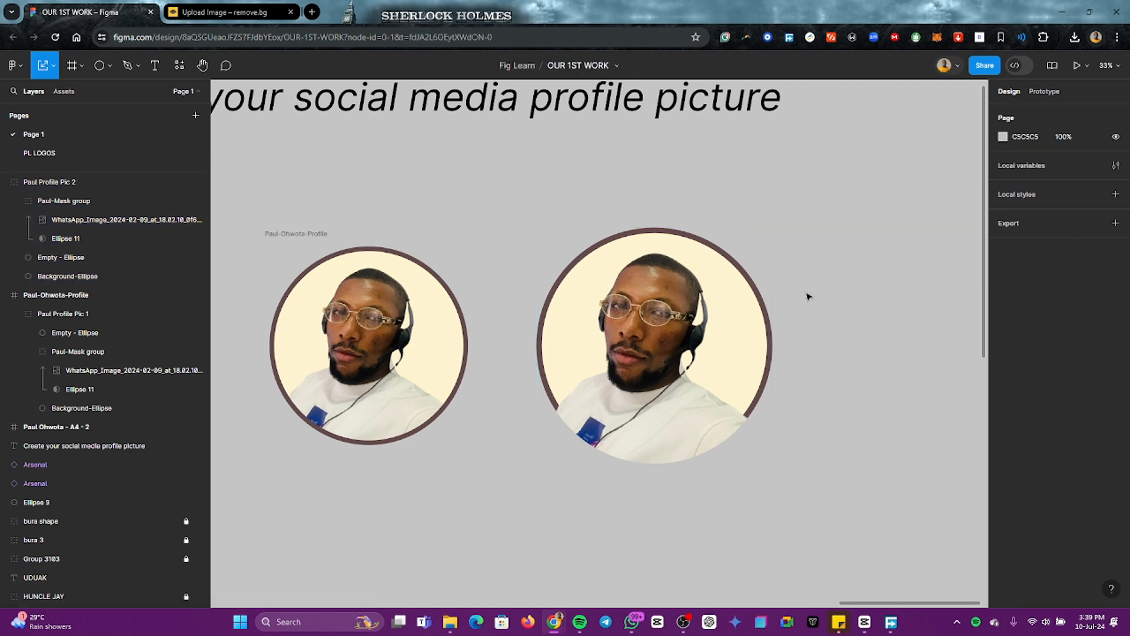
Step: Add a drop shadow to the second profile picture group and set its X offset to 13
click(717, 277)
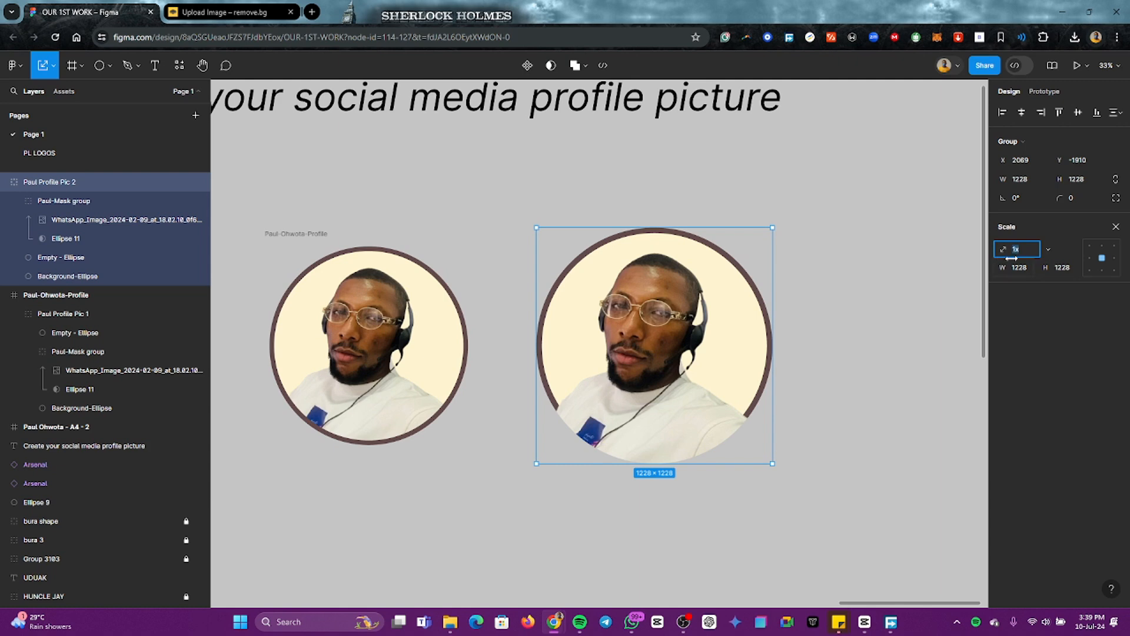
key(v)
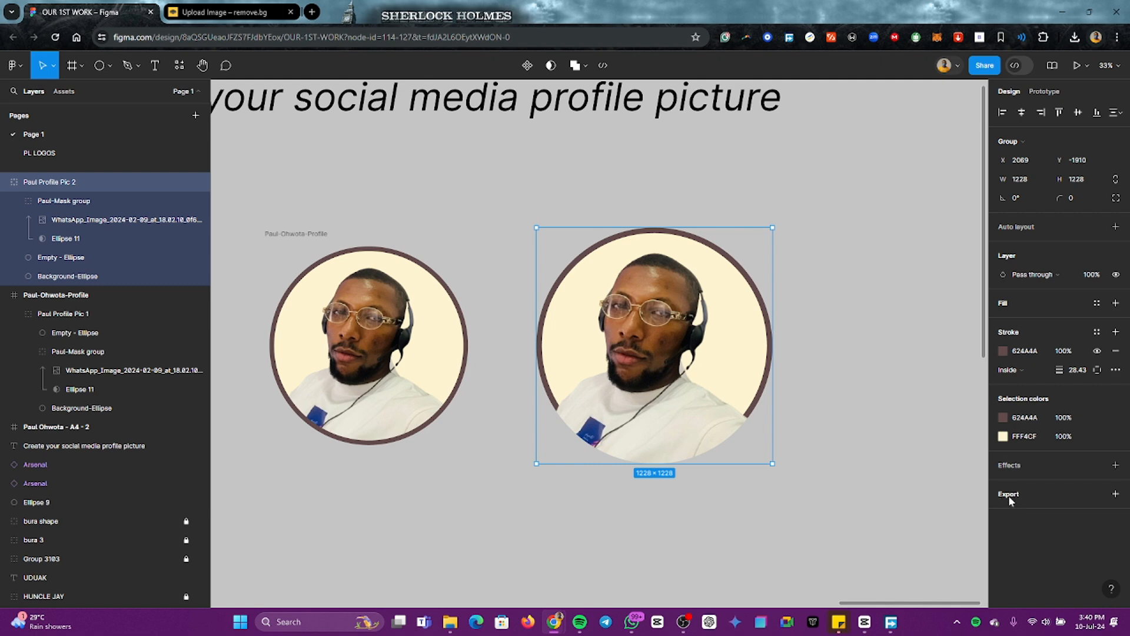
click(1115, 465)
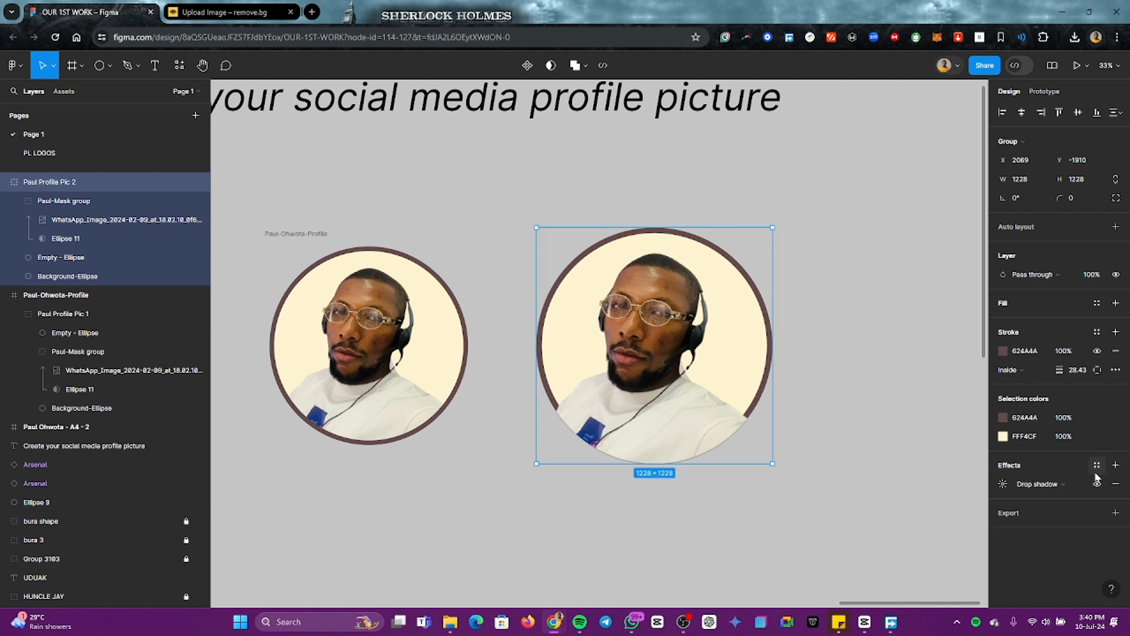
click(1002, 484)
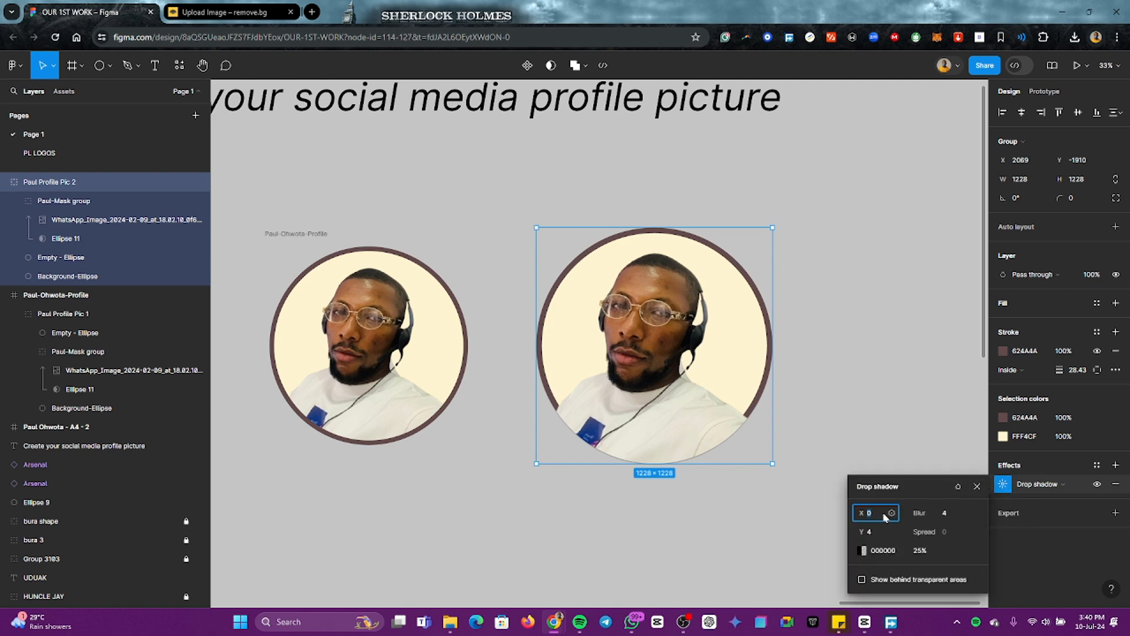
key(Up)
Step: Set the second group's drop shadow to a blur of 21 and a Y offset of 14
key(Up)
key(Up)
key(Up)
key(Up)
key(Up)
key(Up)
key(Up)
key(Up)
key(Up)
key(Up)
key(Up)
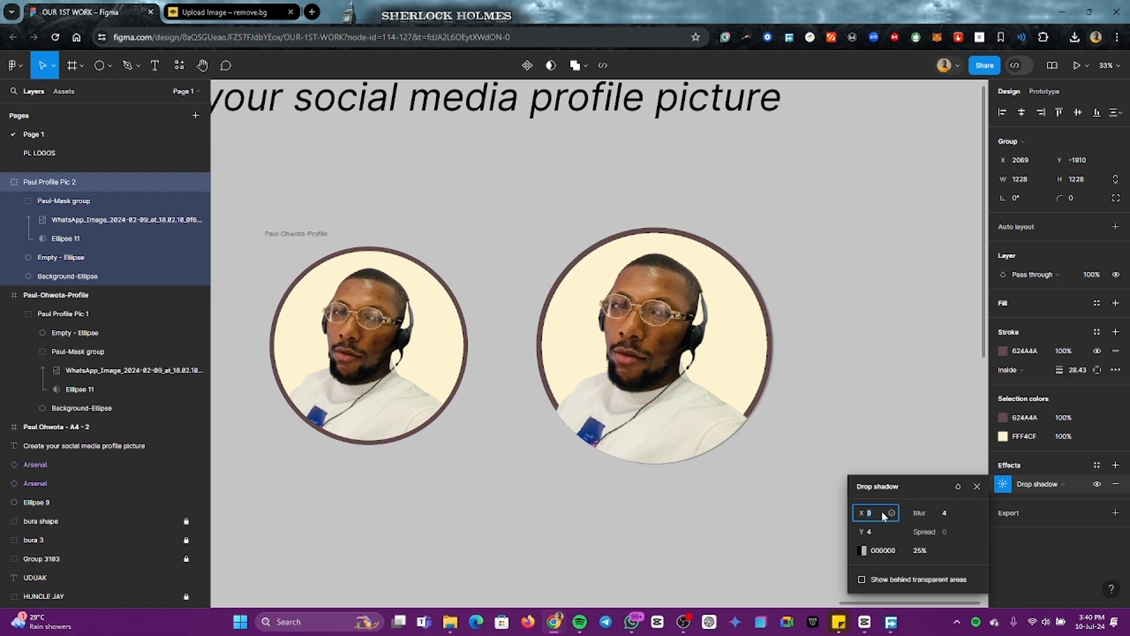
click(942, 513)
key(Up)
key(Up)
key(Up)
key(Up)
key(Up)
key(Up)
key(Up)
key(Up)
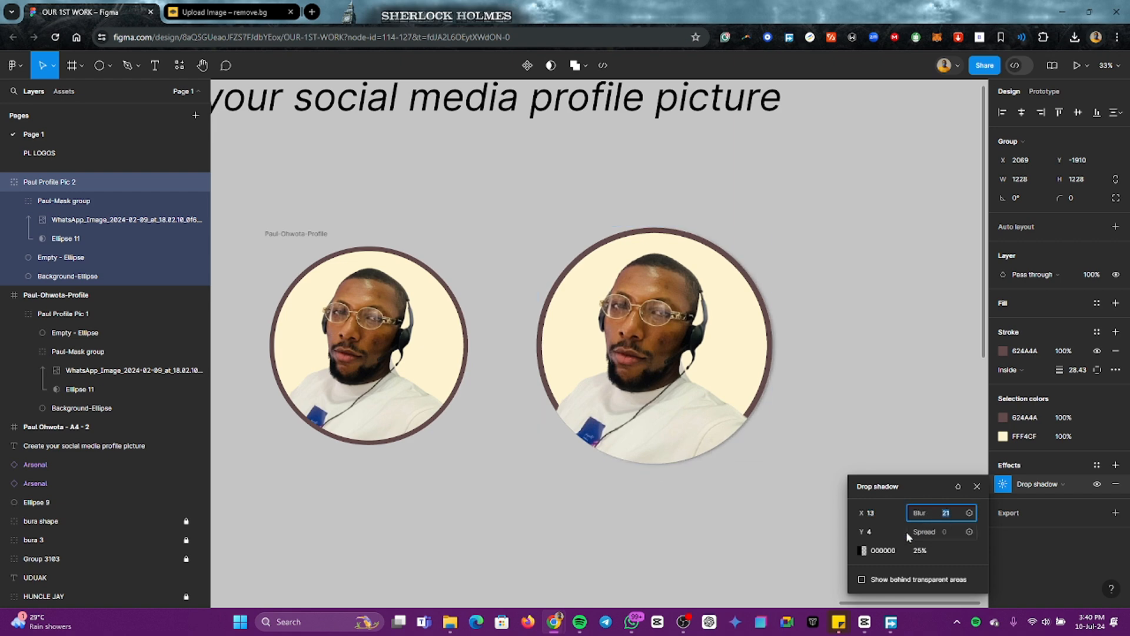
click(873, 533)
key(Up)
key(Up)
key(Up)
key(Up)
key(Up)
key(Up)
key(Up)
key(Up)
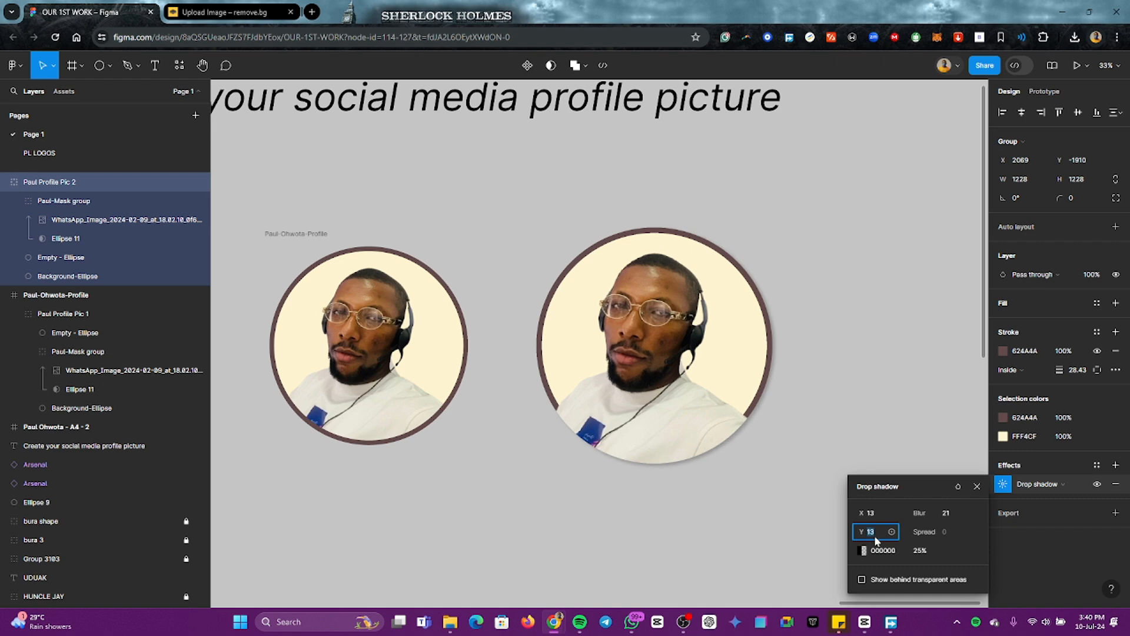
key(Return)
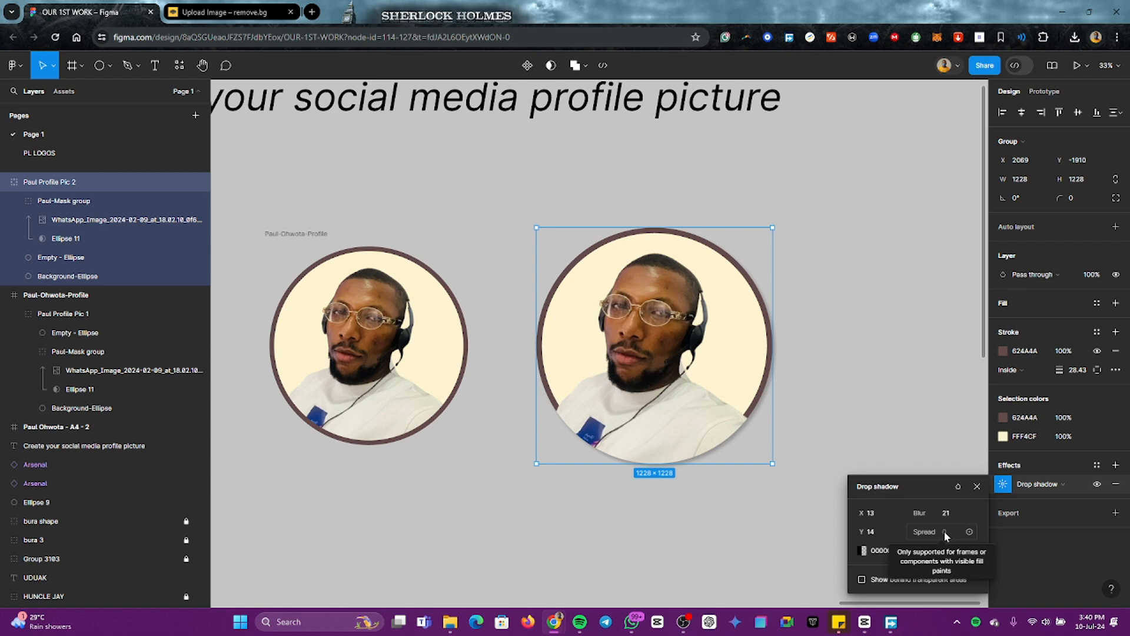
Step: Set the second group's drop shadow opacity to 33% and inspect the shadow around its circle
click(922, 551)
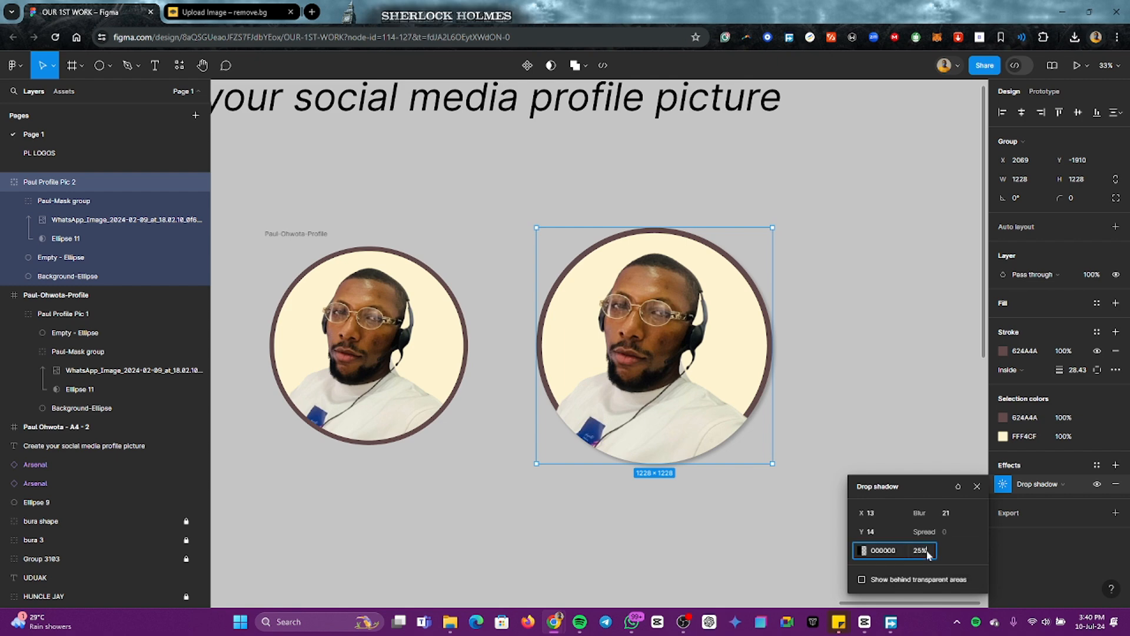
text(33)
key(Return)
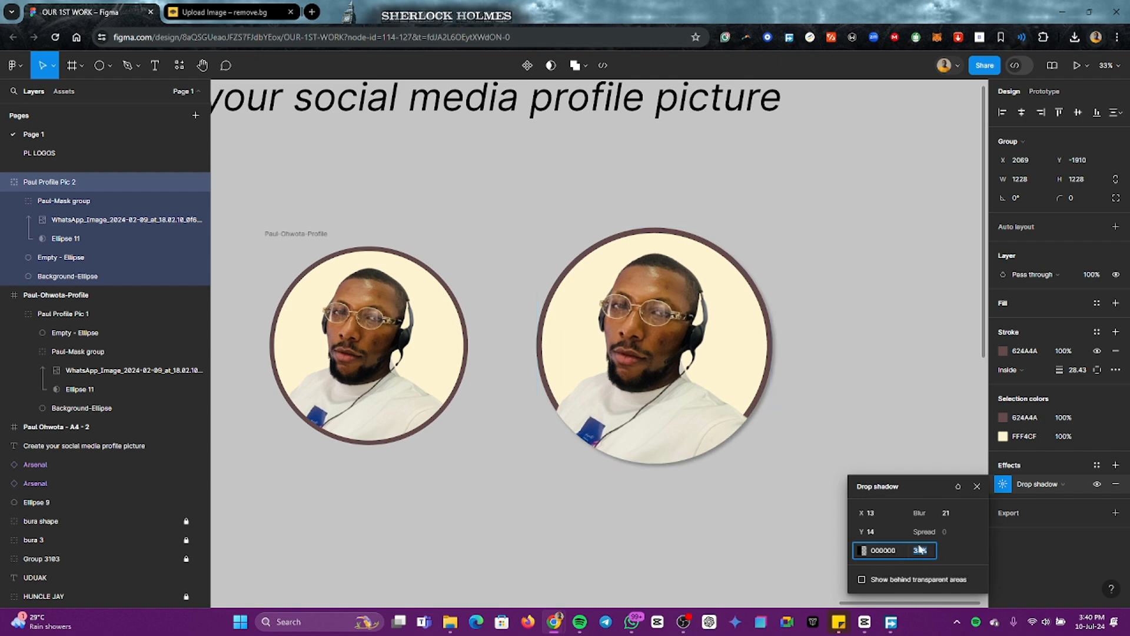
click(734, 510)
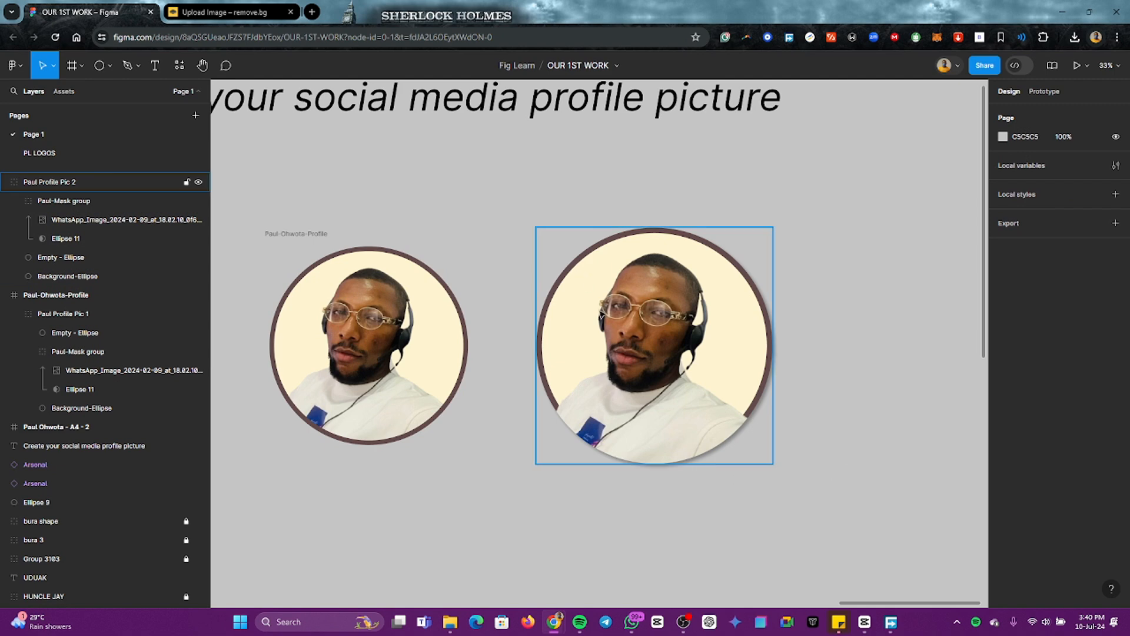
scroll(712, 457, up, 3)
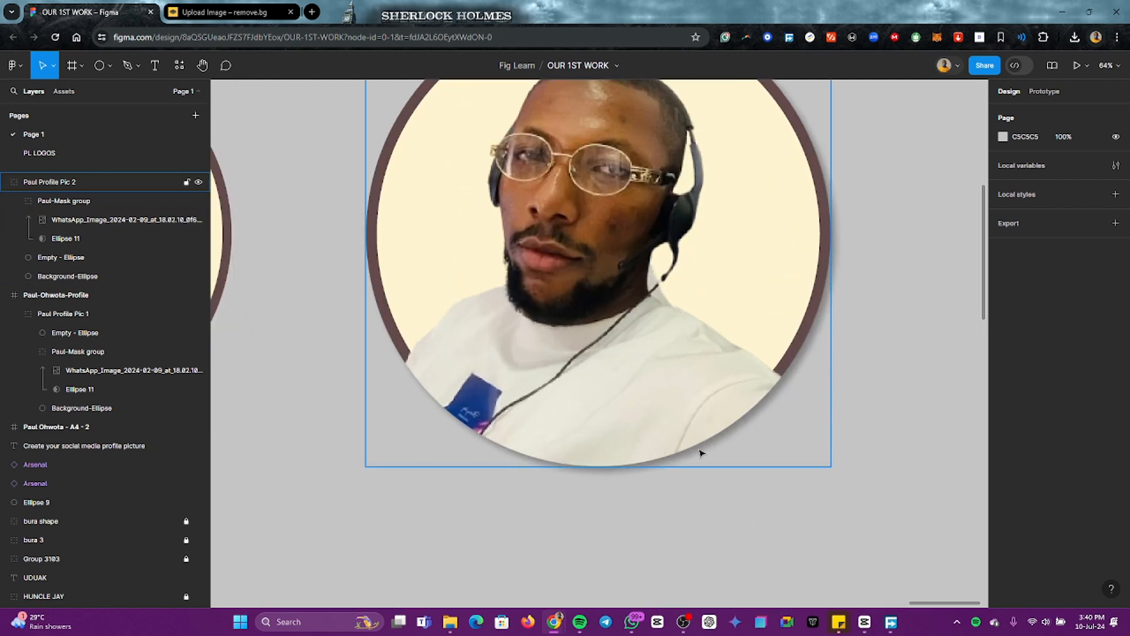
scroll(696, 464, down, 6)
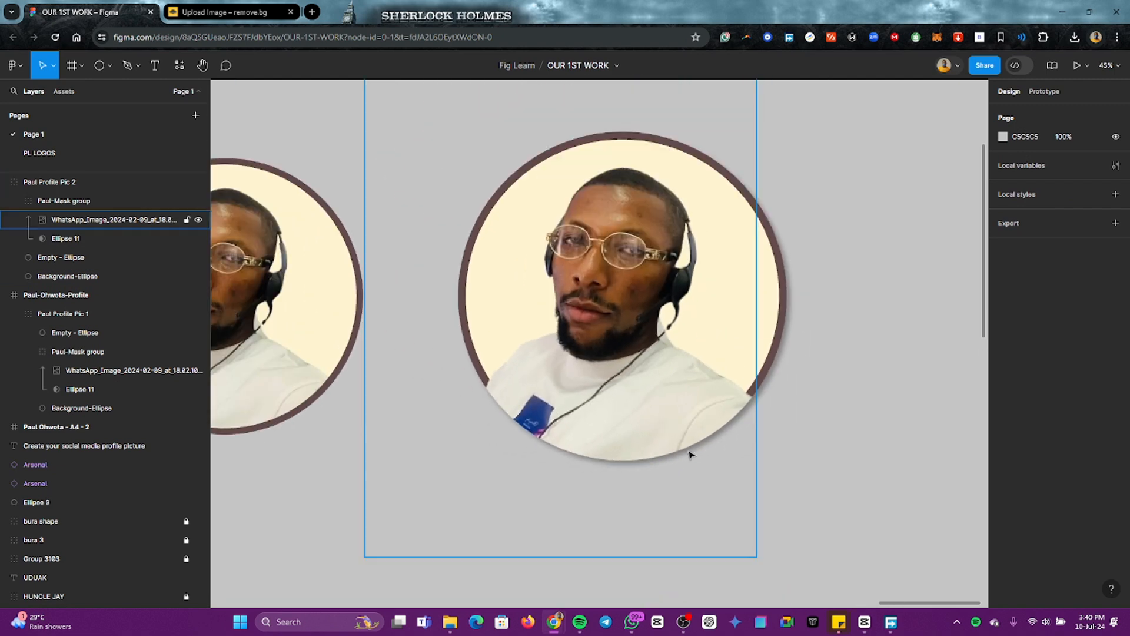
Step: Try a drop shadow on the square 1080 × 1080 profile frame with an X offset of 14 and a blur of 14
click(636, 310)
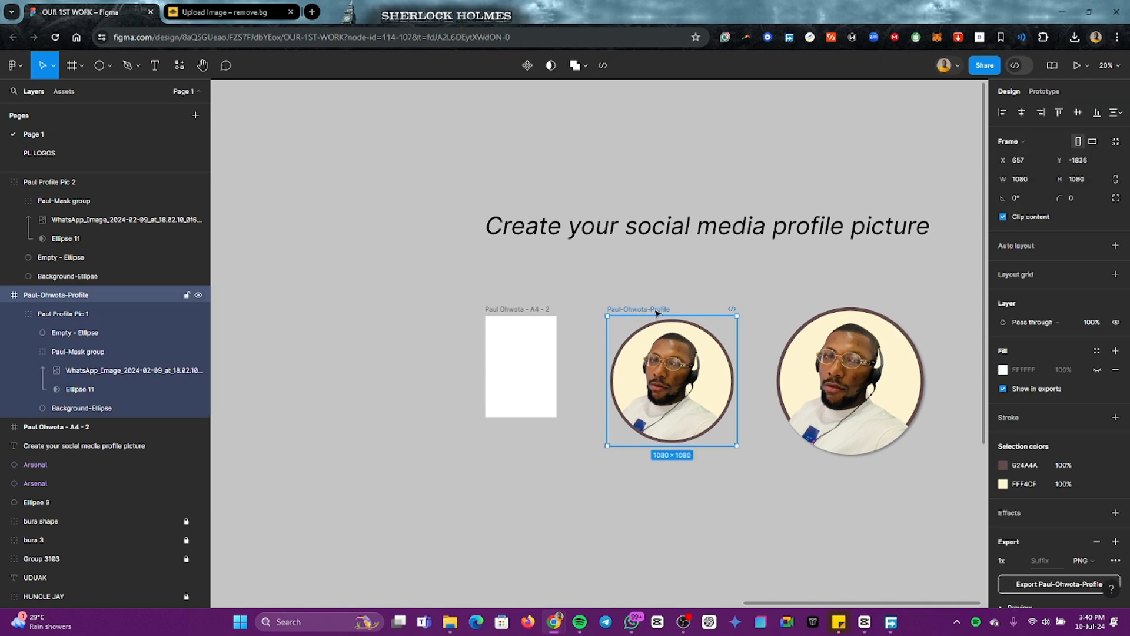
scroll(1060, 412, down, 2)
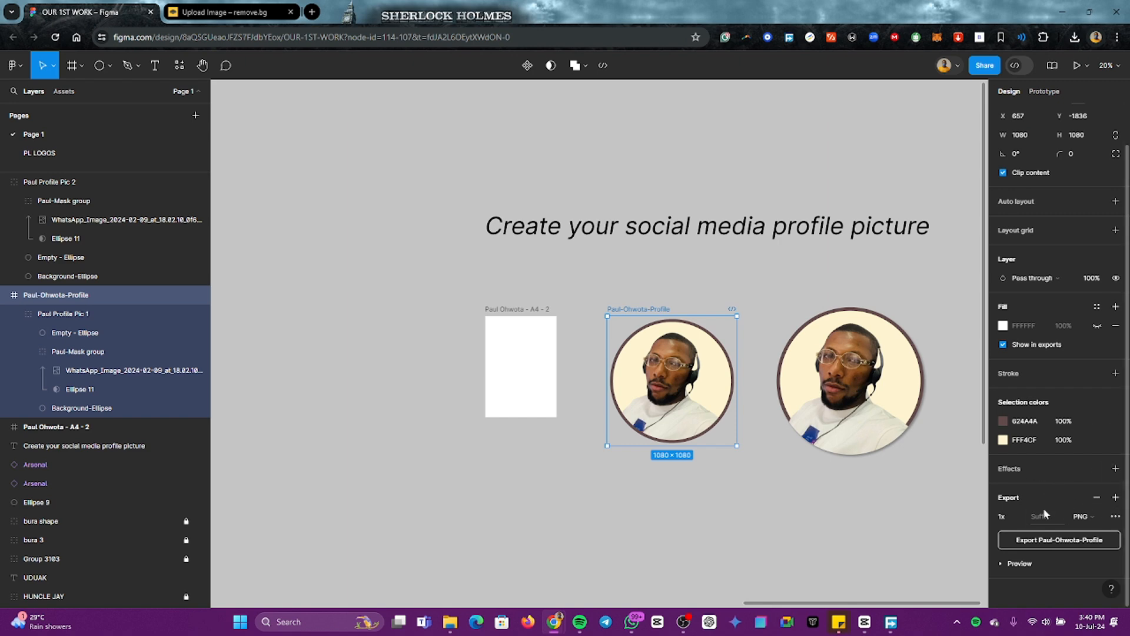
click(1024, 464)
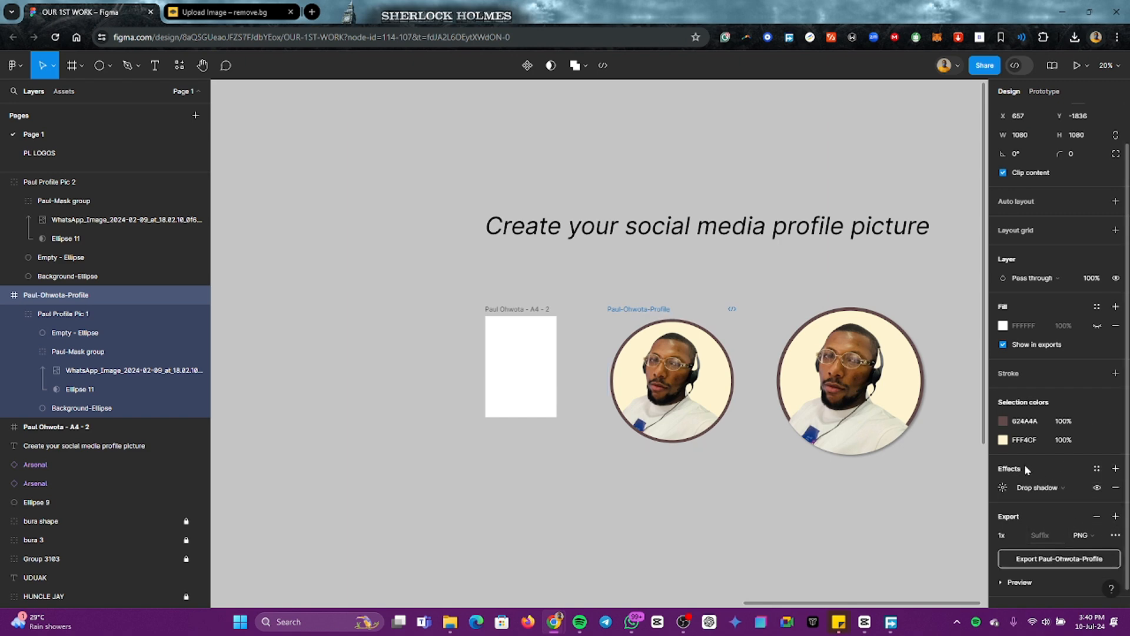
click(1003, 489)
key(Up)
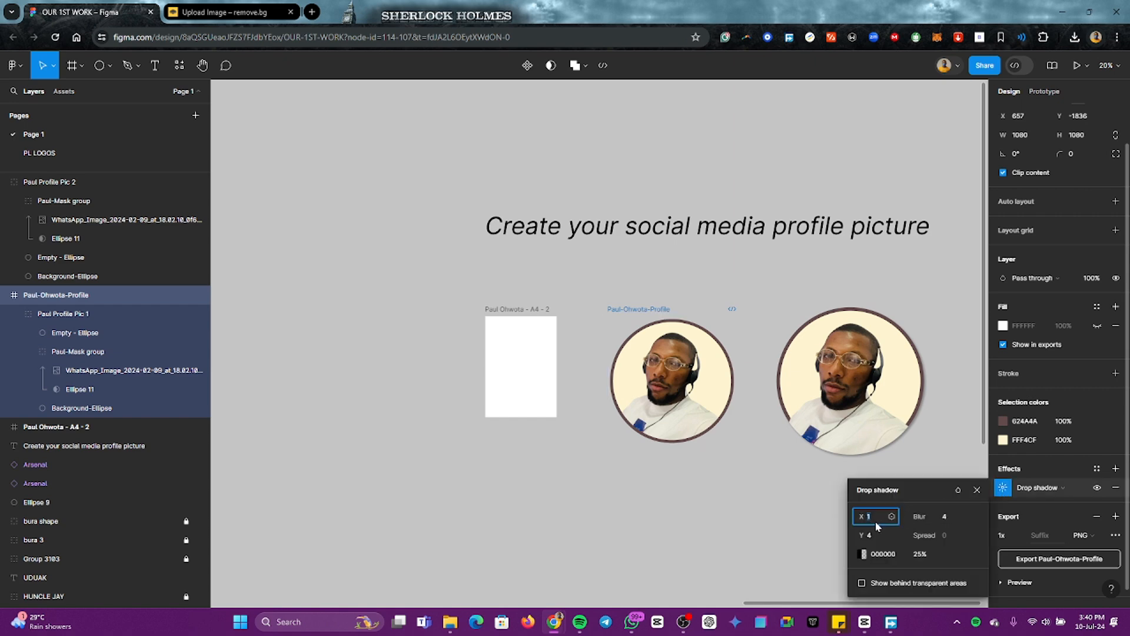
key(Up)
click(947, 516)
key(Up)
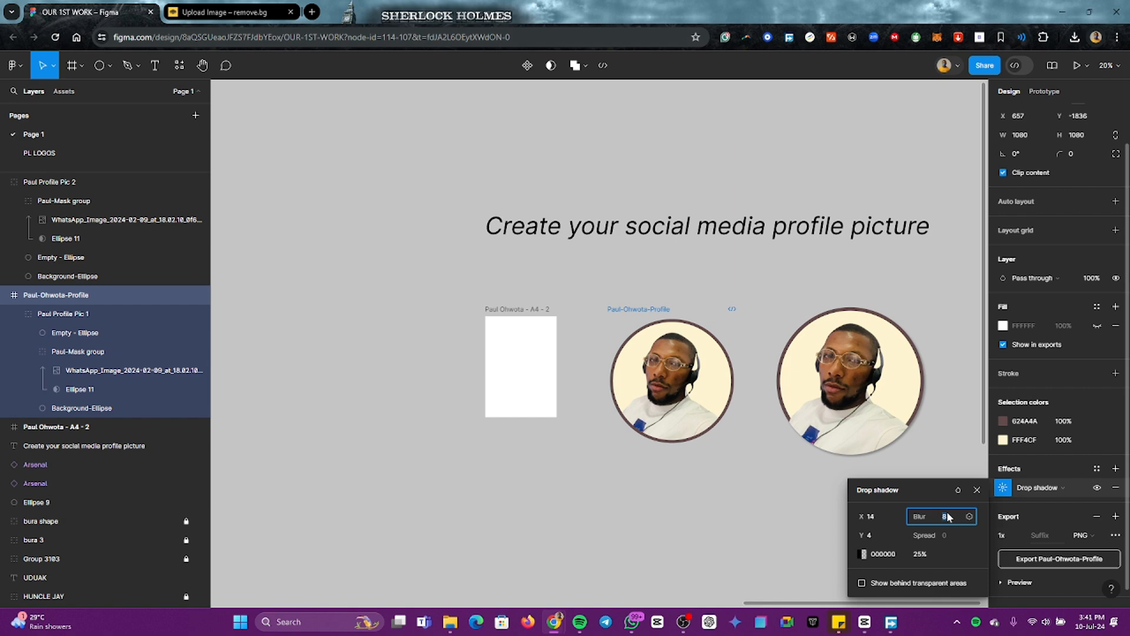
key(Up)
key(Up)
key(Up)
key(Up)
key(Up)
key(Up)
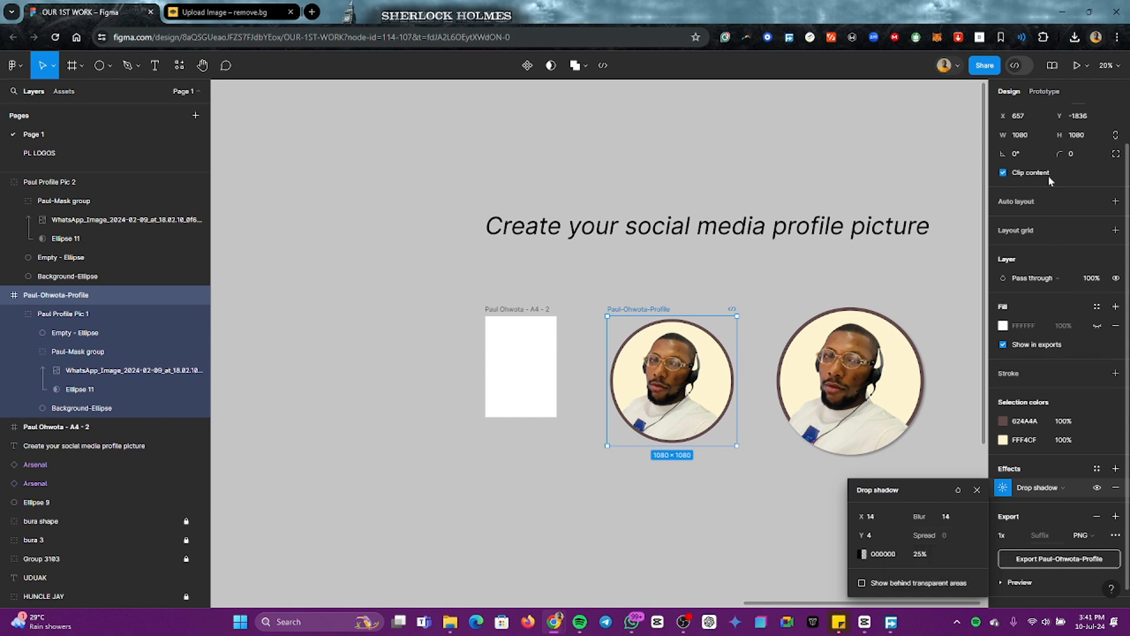
Step: Try showing the square profile frame's white fill and increasing the spread of its drop shadow
click(1099, 328)
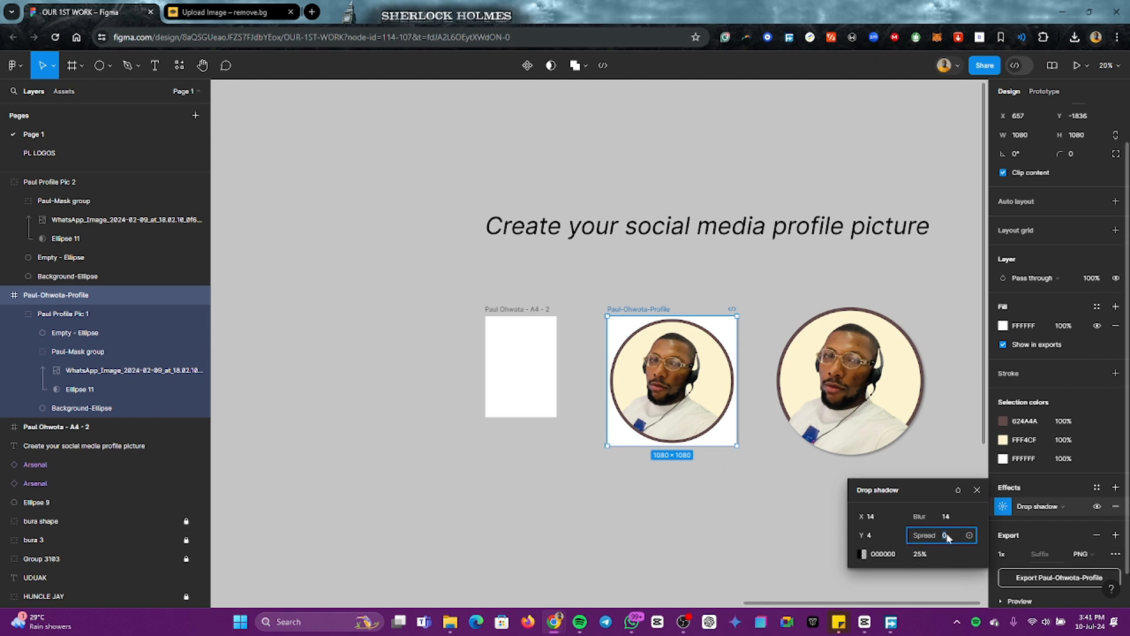
text(2)
key(Up)
key(Up)
key(Up)
key(Up)
key(Up)
key(Up)
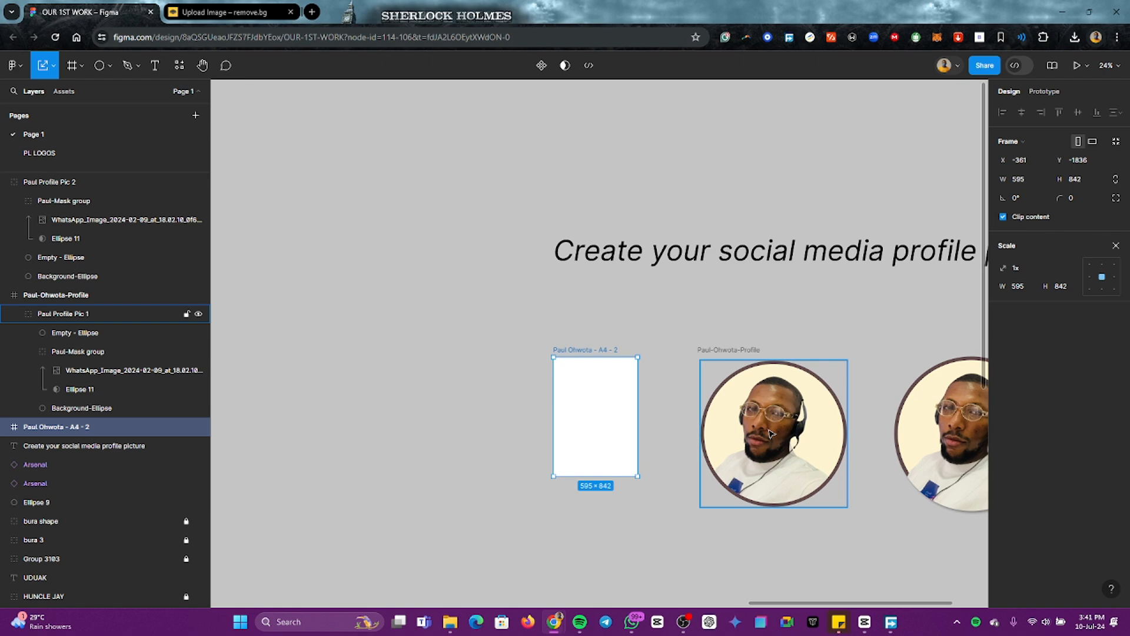
click(770, 434)
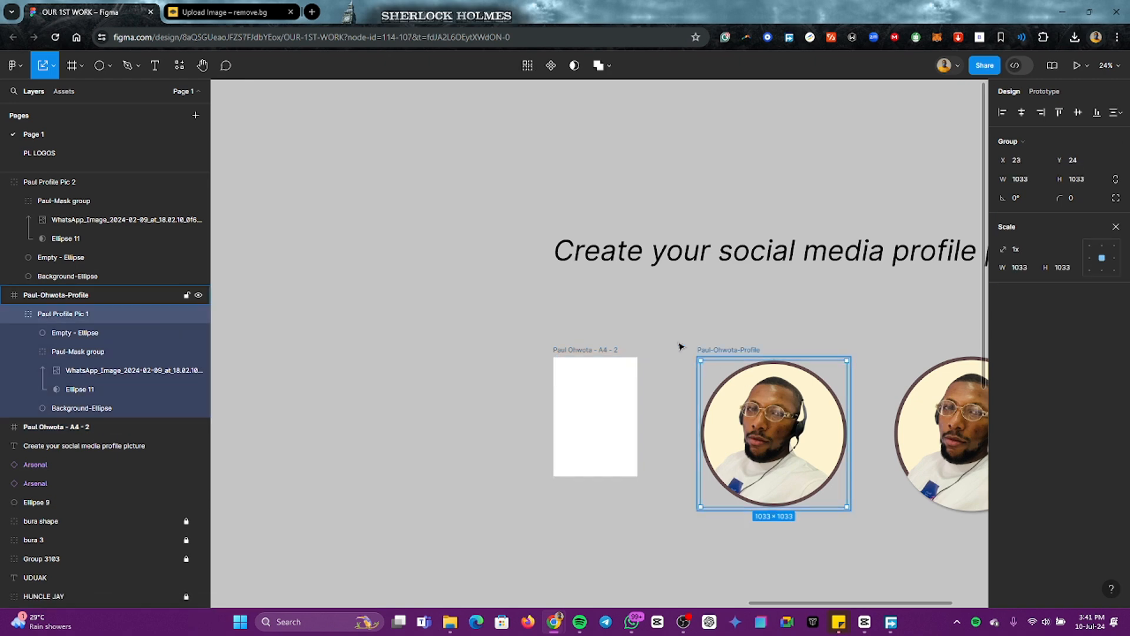
Step: Select the blank A4 frame beside the square profile frame and bring the whole page into view
click(685, 346)
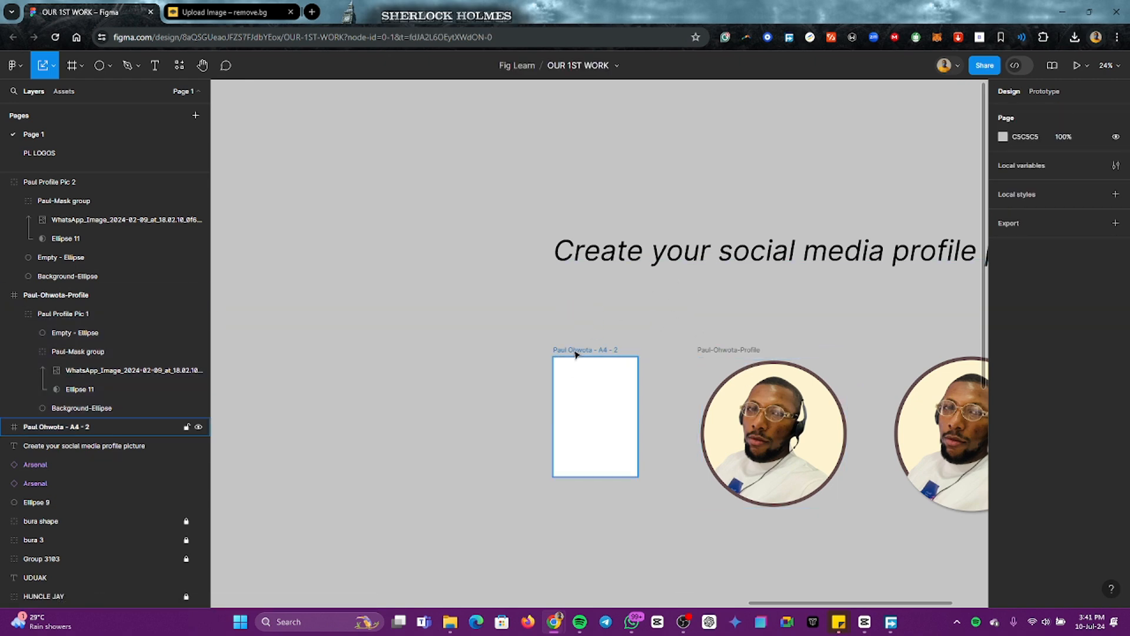
click(589, 392)
click(728, 351)
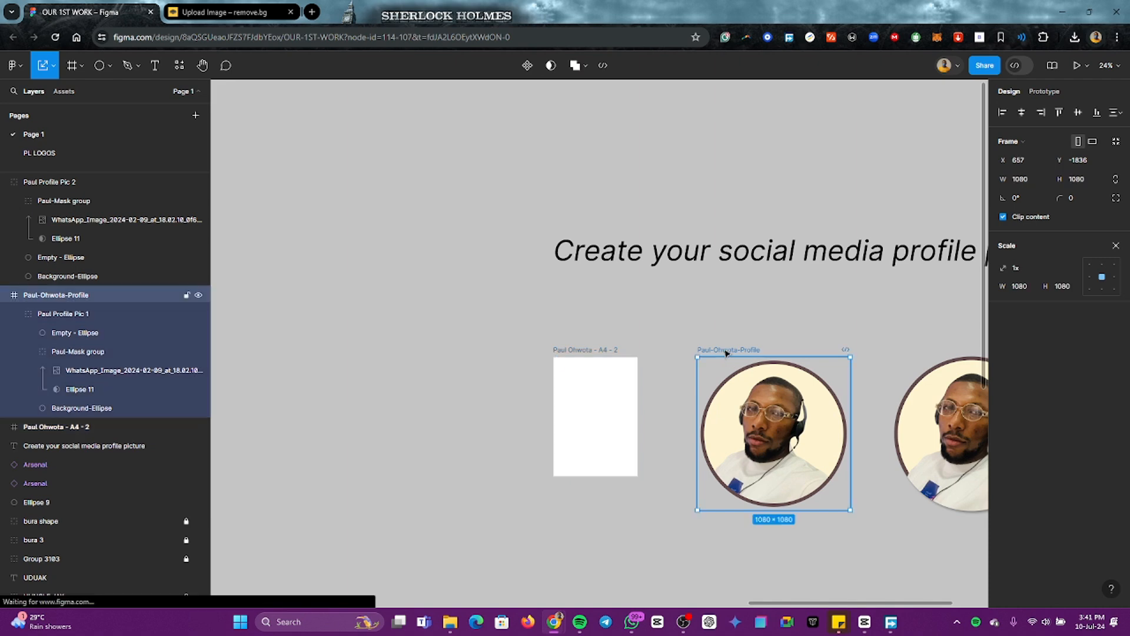
click(588, 384)
scroll(581, 387, up, 5)
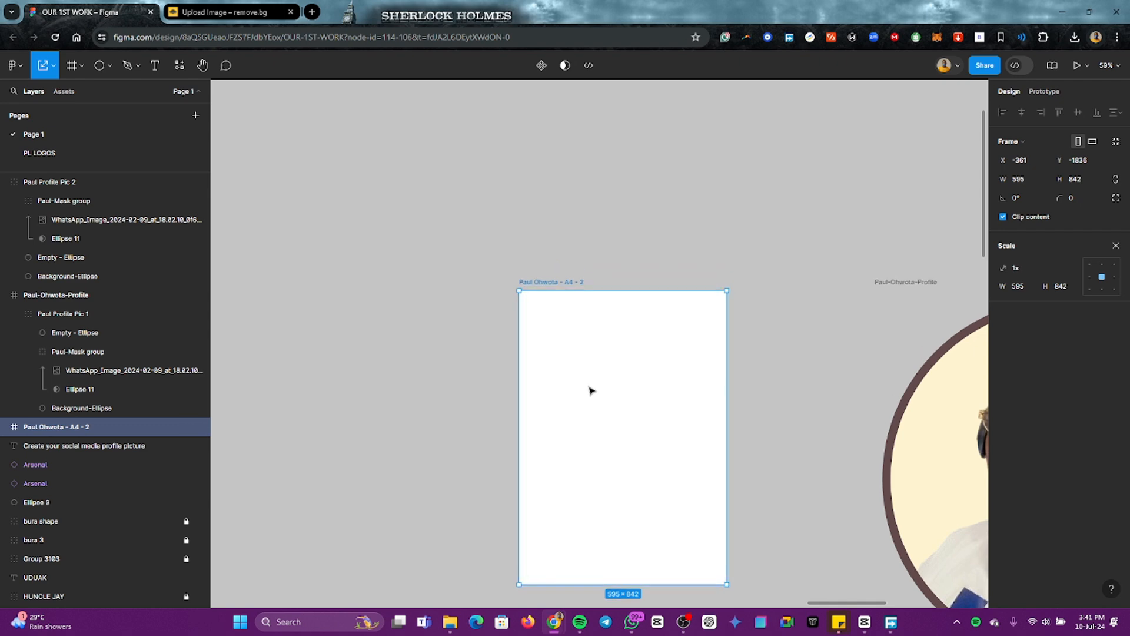
scroll(623, 353, up, 3)
scroll(625, 355, down, 3)
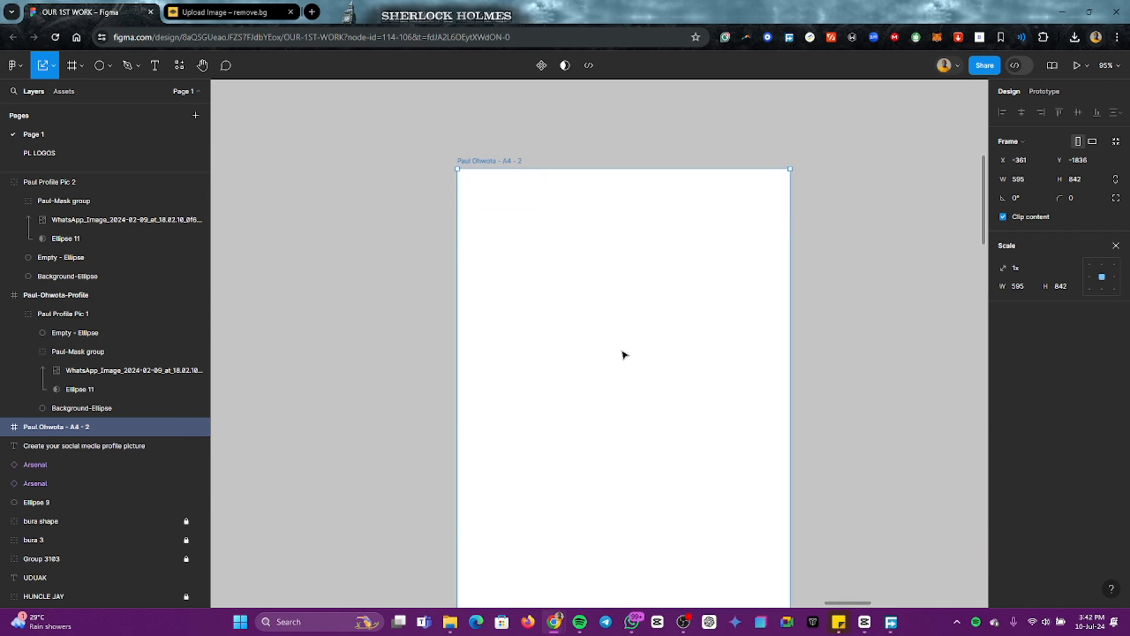
scroll(625, 355, down, 1)
scroll(625, 354, down, 1)
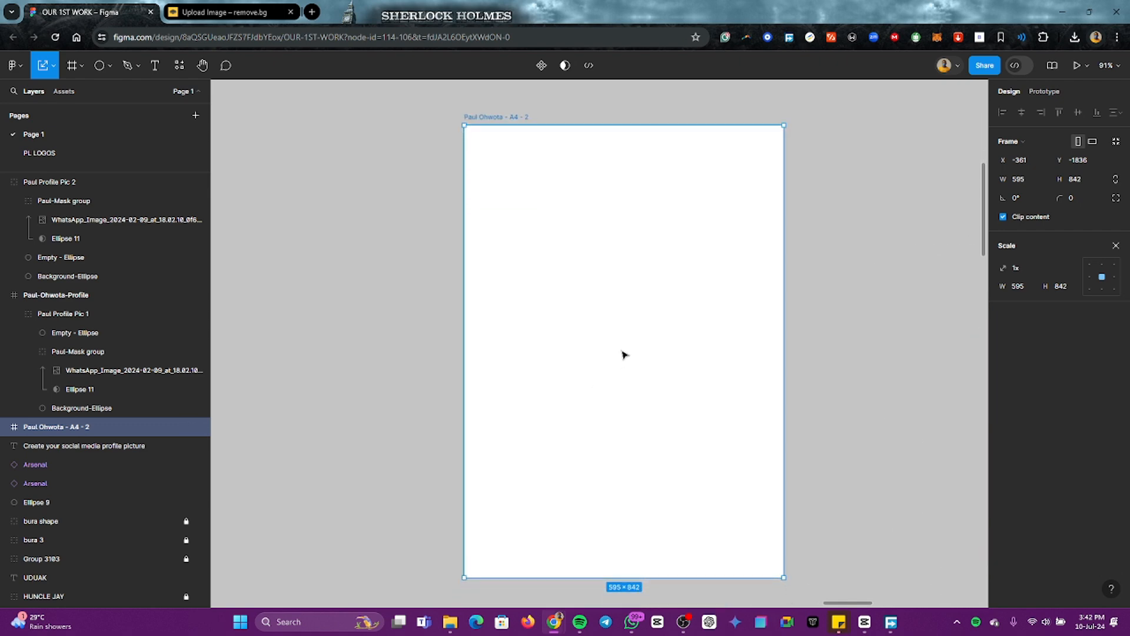
click(397, 184)
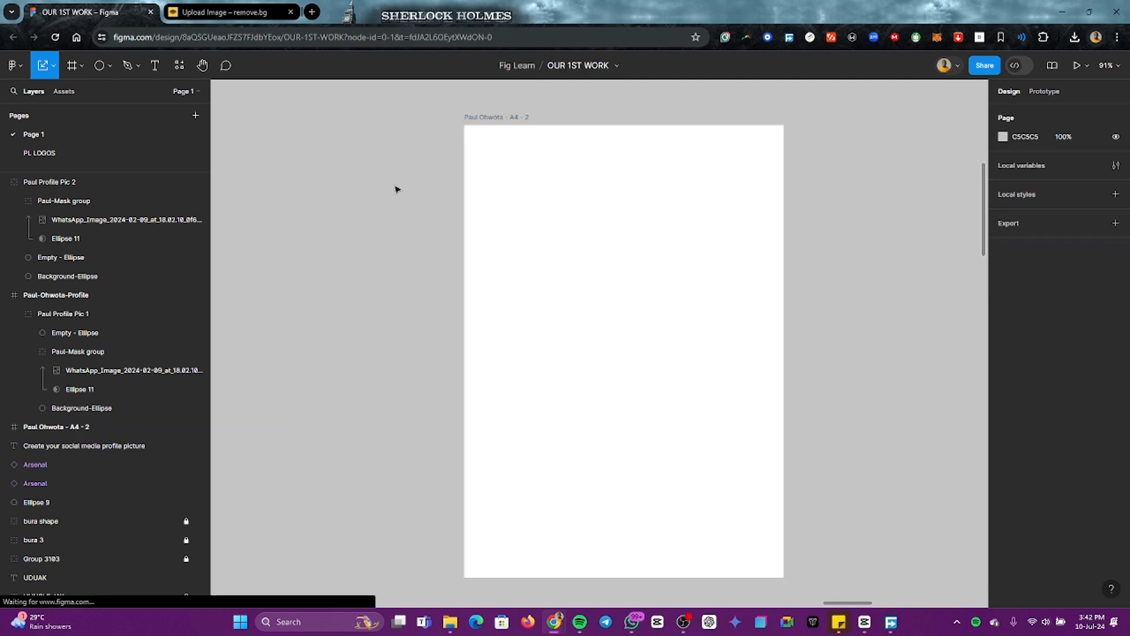
click(495, 121)
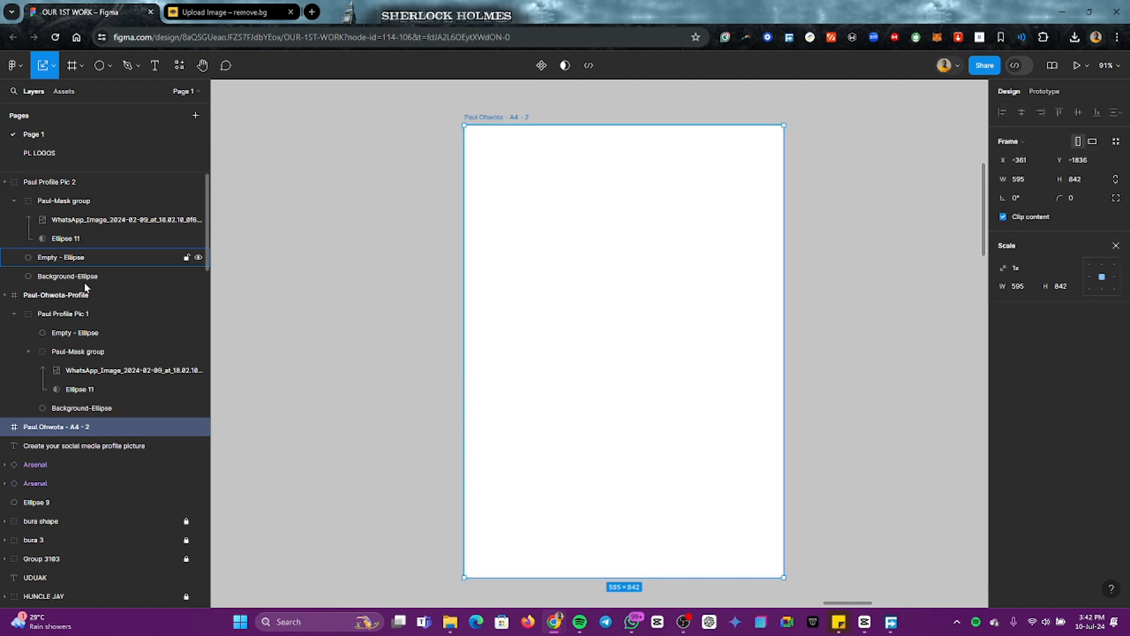
click(338, 360)
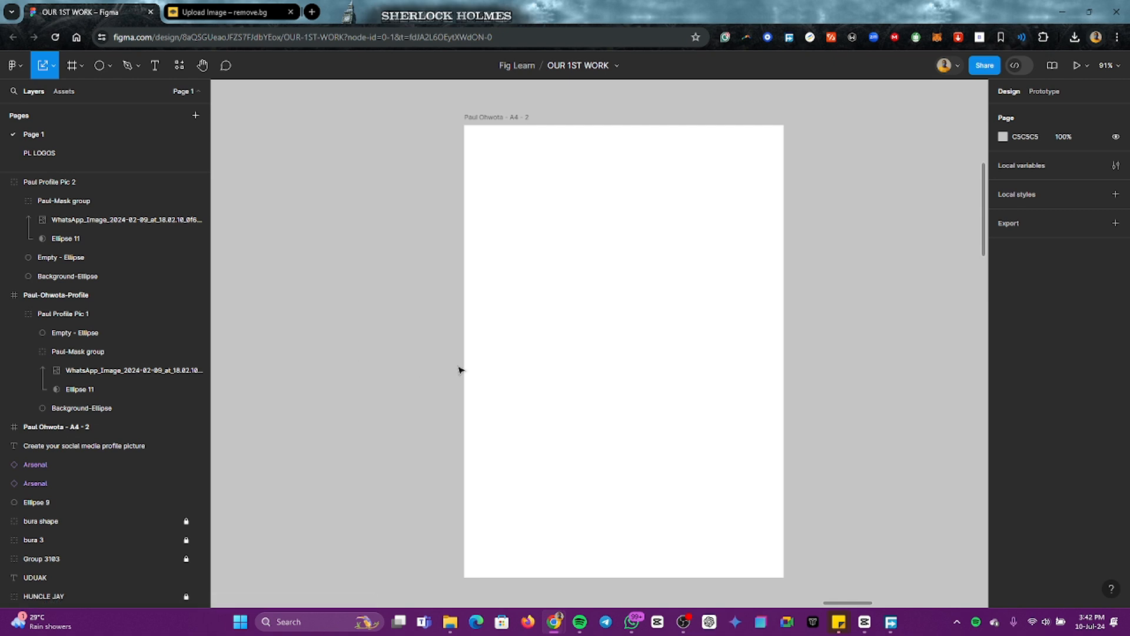
Step: Add a text box about 192 × 64 in the upper part of the A4 frame and enter the person's first name
click(522, 130)
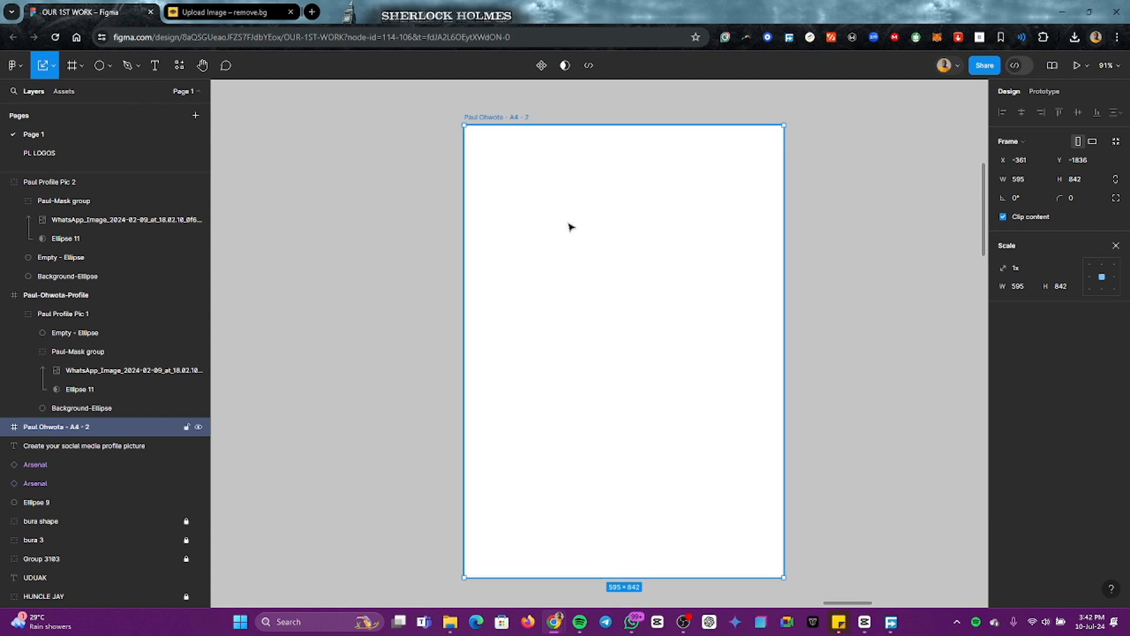
key(t)
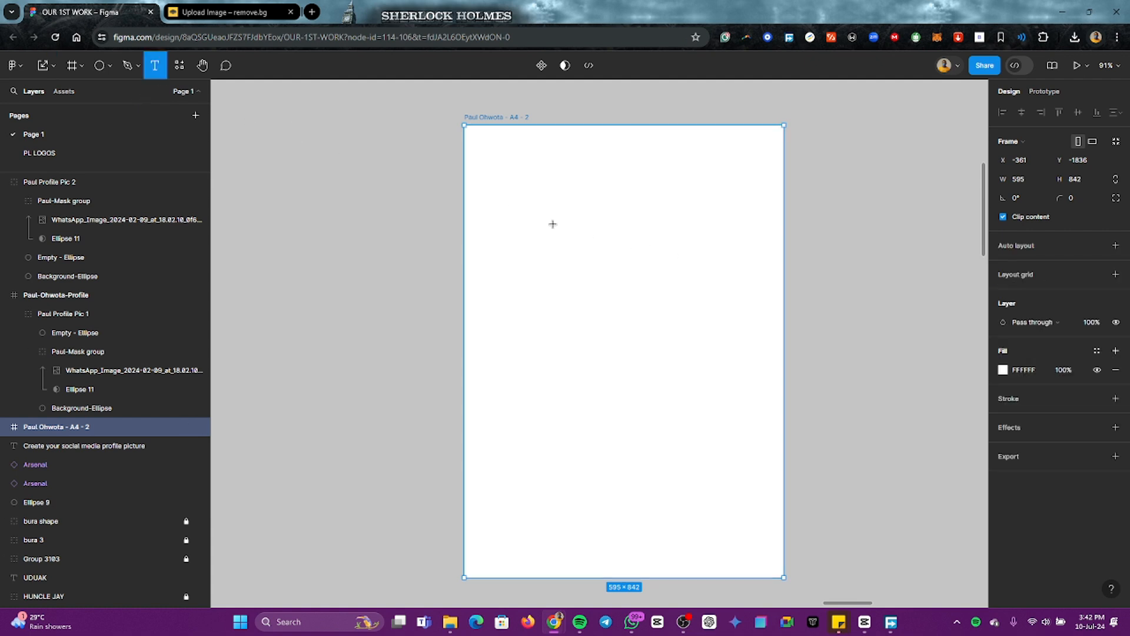
drag(541, 223, 645, 256)
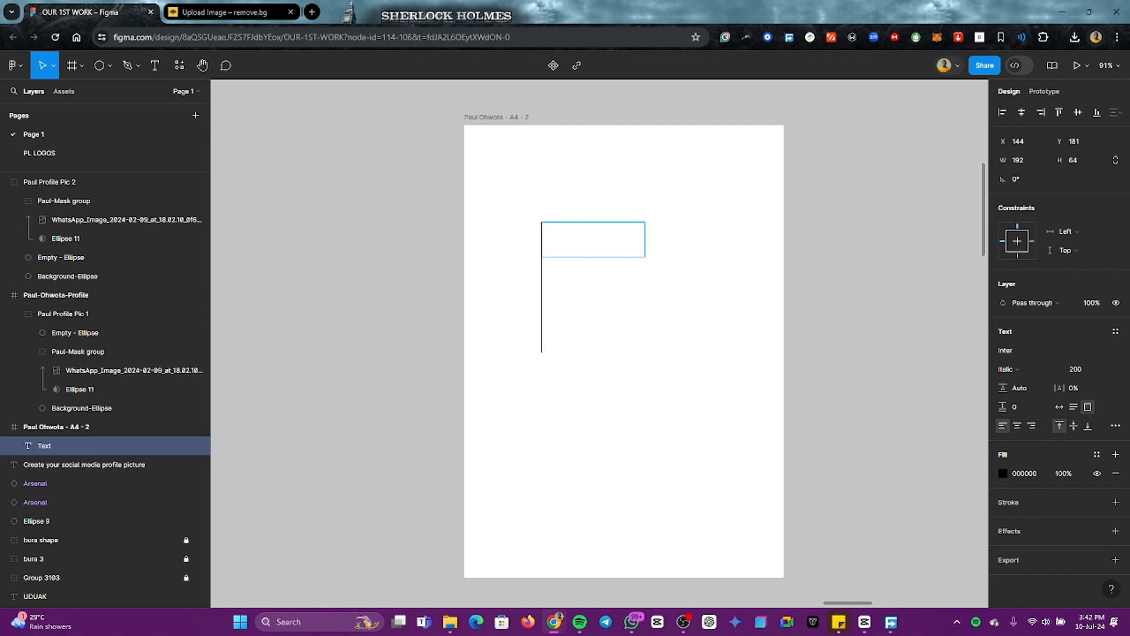
text(paul)
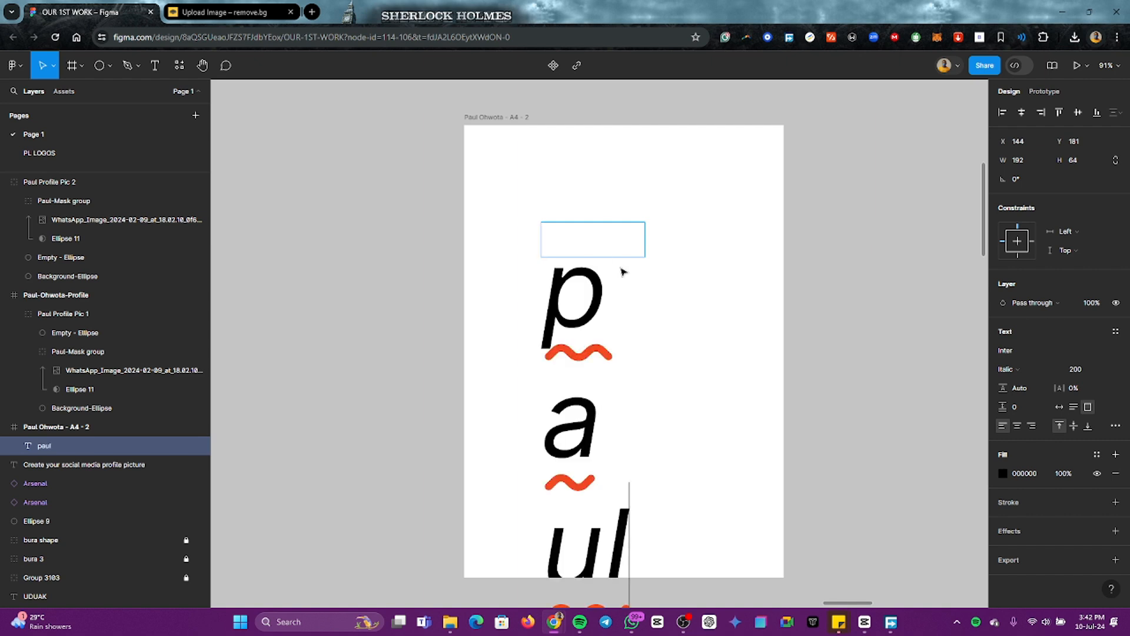
Step: Set the first-name text's font size to 100 and enlarge its text box to about 300 × 130
key(ctrl+a)
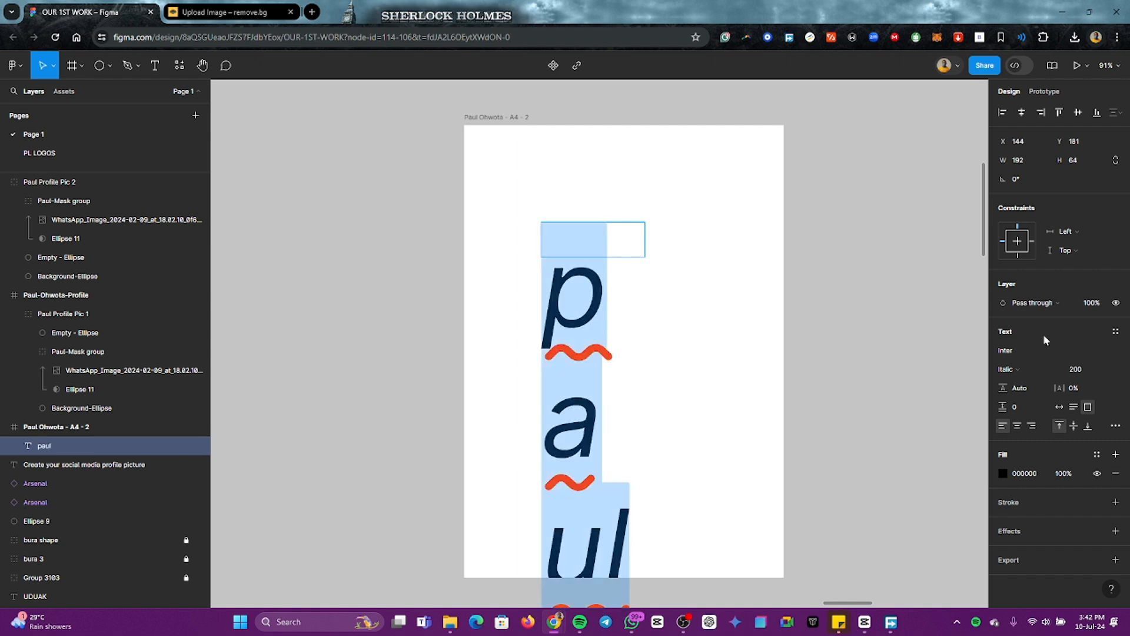
click(1081, 370)
key(Return)
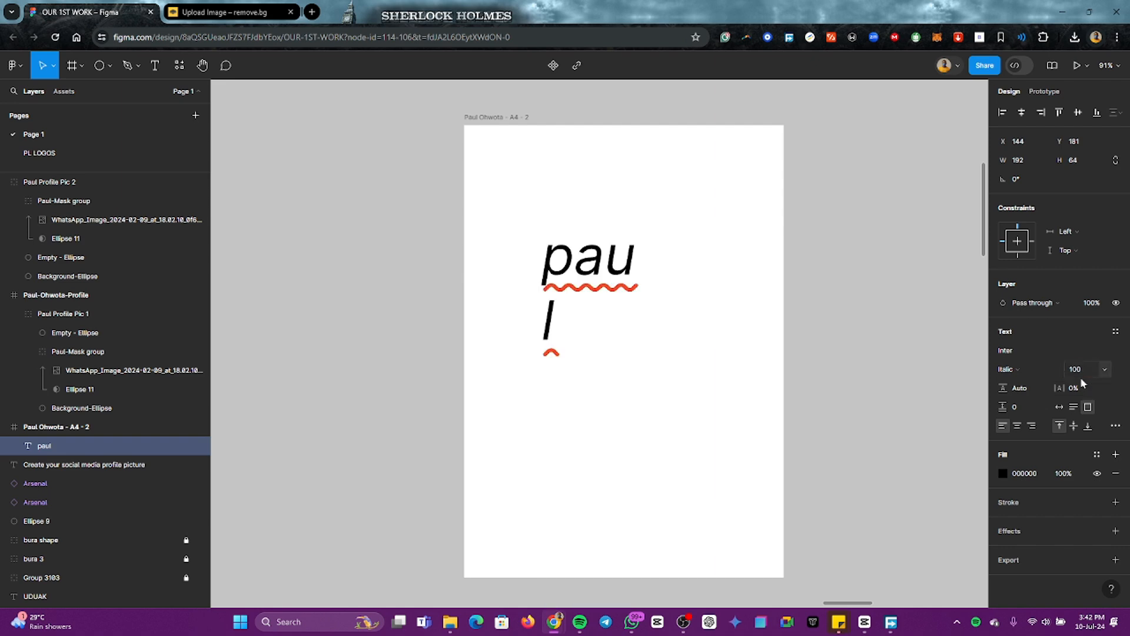
key(Escape)
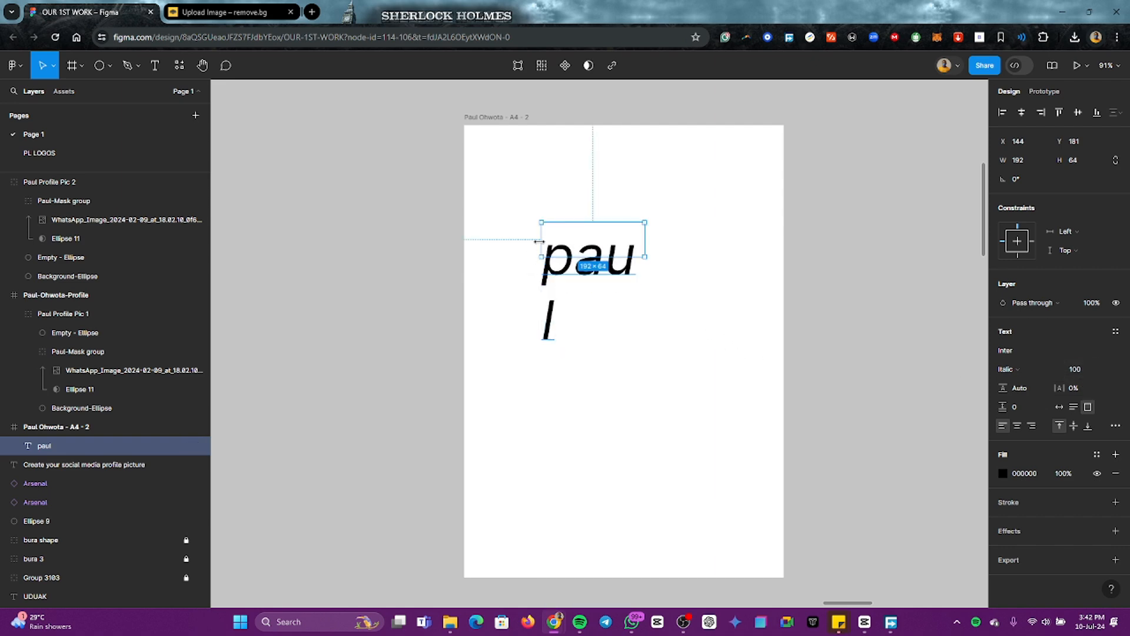
drag(540, 244, 483, 238)
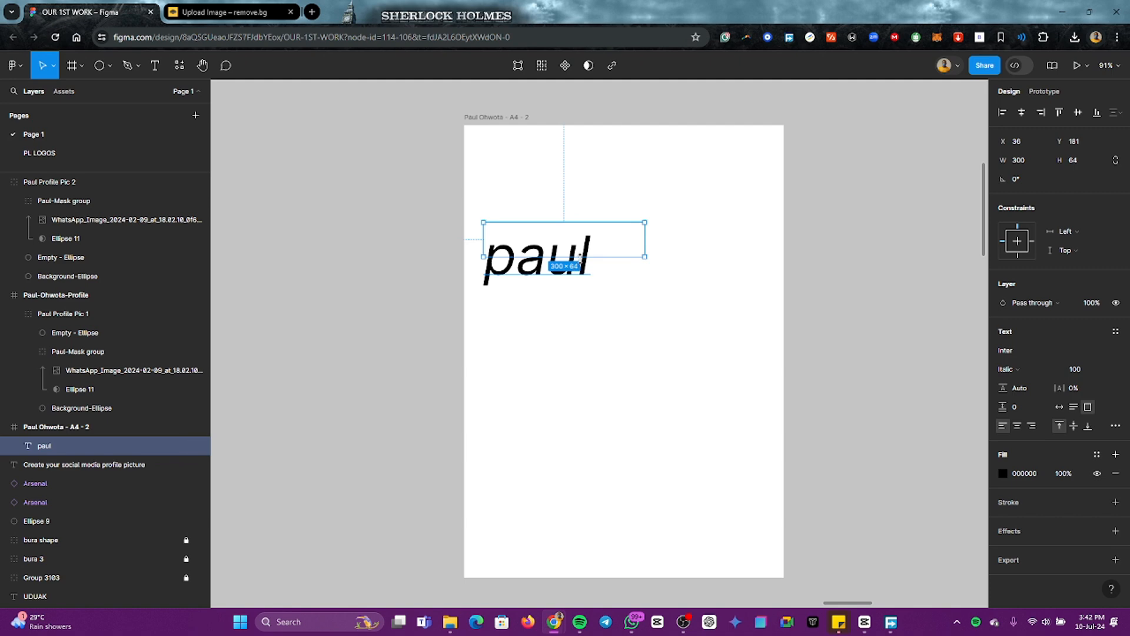
drag(578, 257, 585, 293)
Step: Capitalize the first name's initial letter and add the surname after it in the same text box
double_click(523, 268)
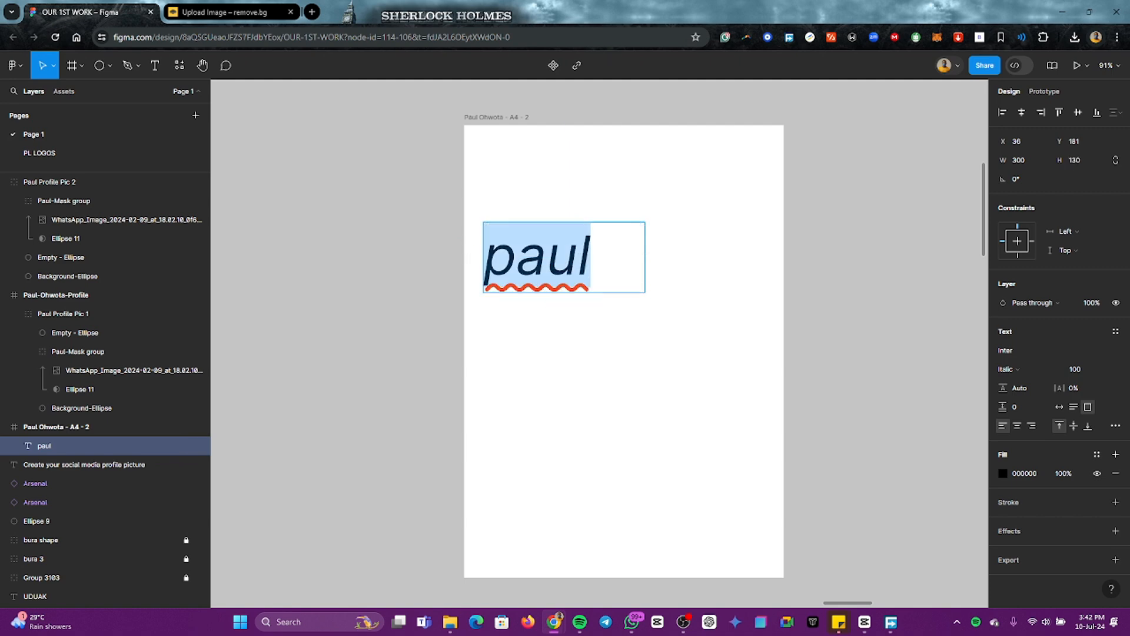
click(516, 262)
key(BackSpace)
text(P)
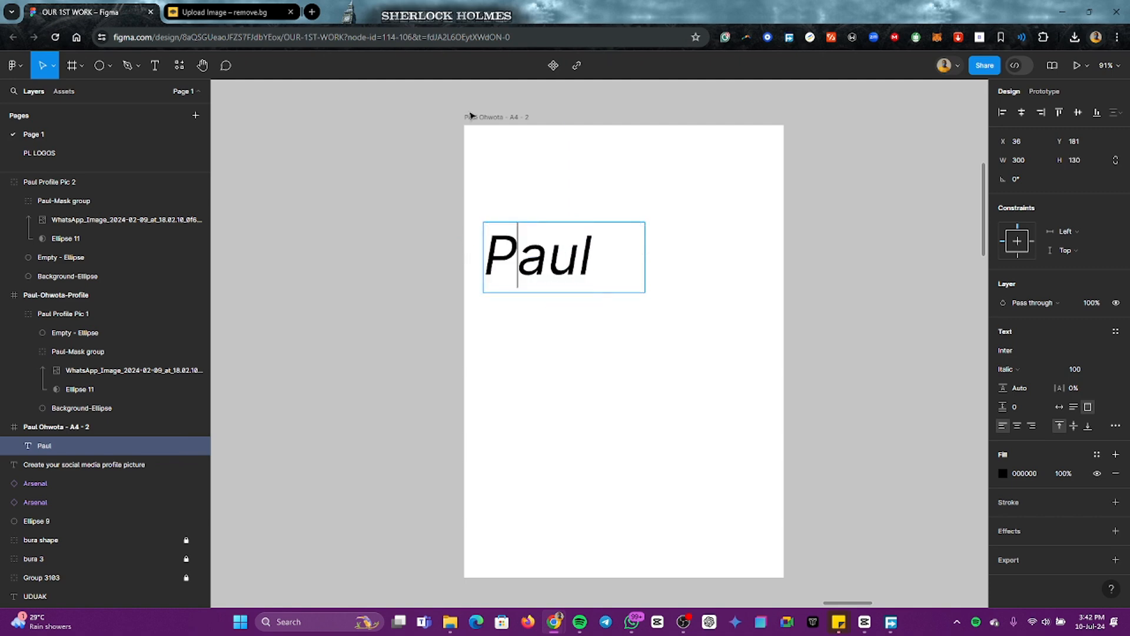
key(Right)
key(Right)
key(Right)
text(Oh)
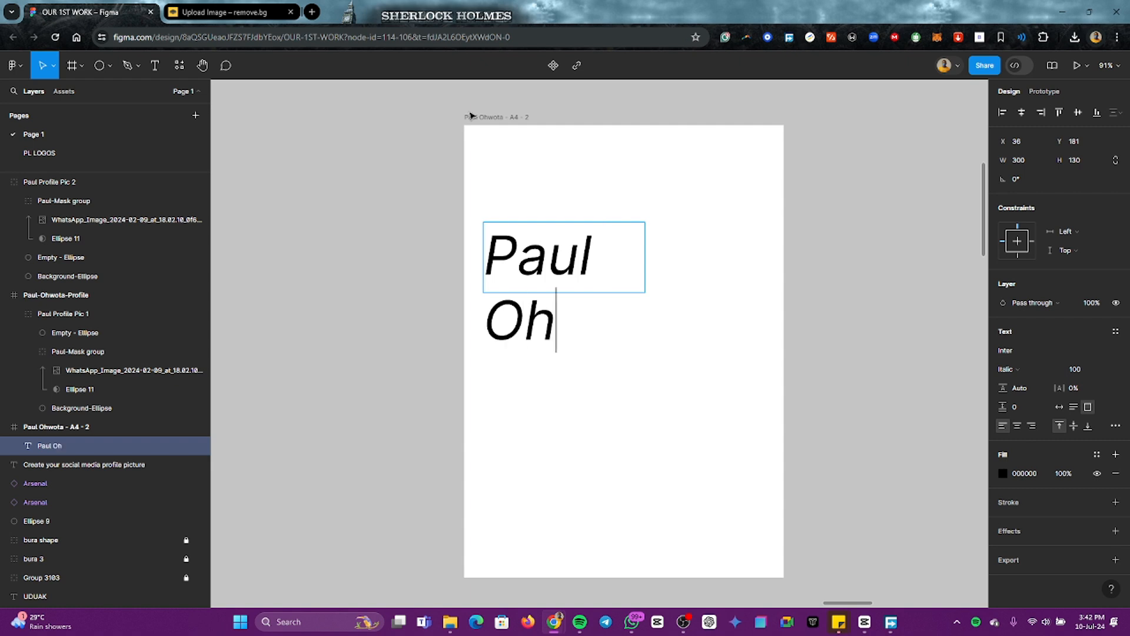
text(wota)
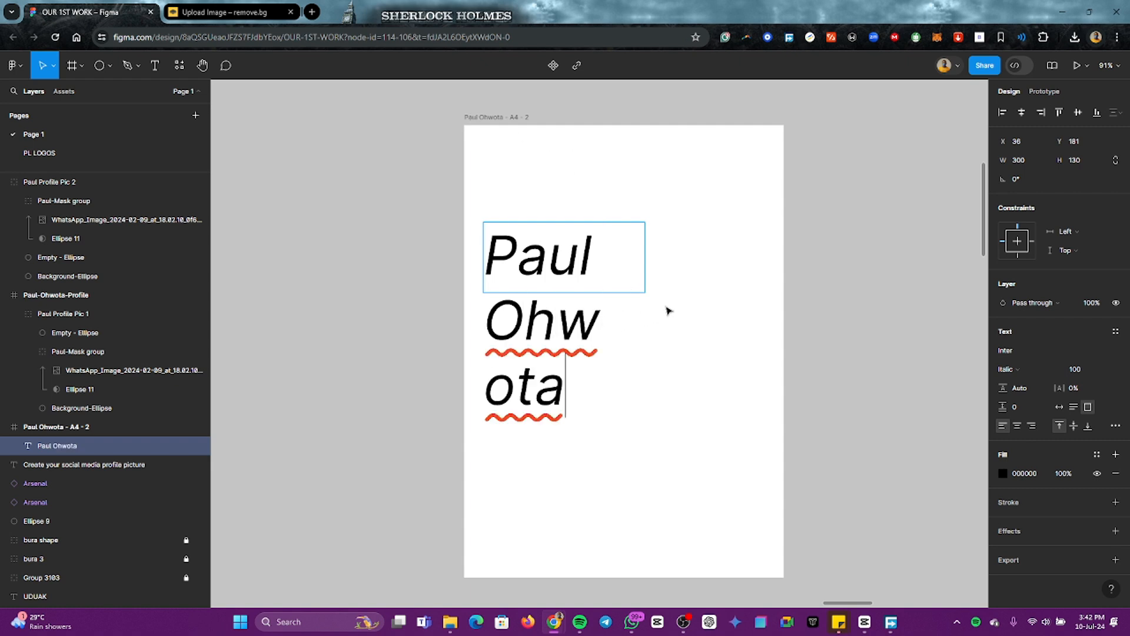
key(Escape)
Step: Widen the text box to about 632 so the full name fits on one line, and scale the text down to about 244 × 50
drag(646, 261, 823, 262)
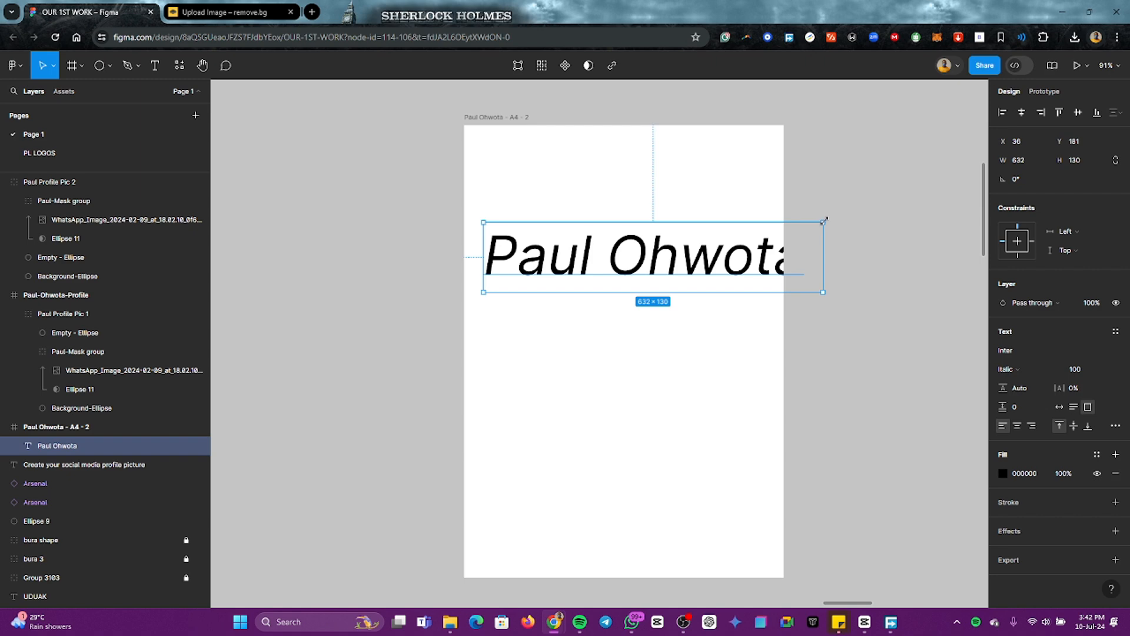
key(k)
drag(825, 221, 713, 227)
click(712, 313)
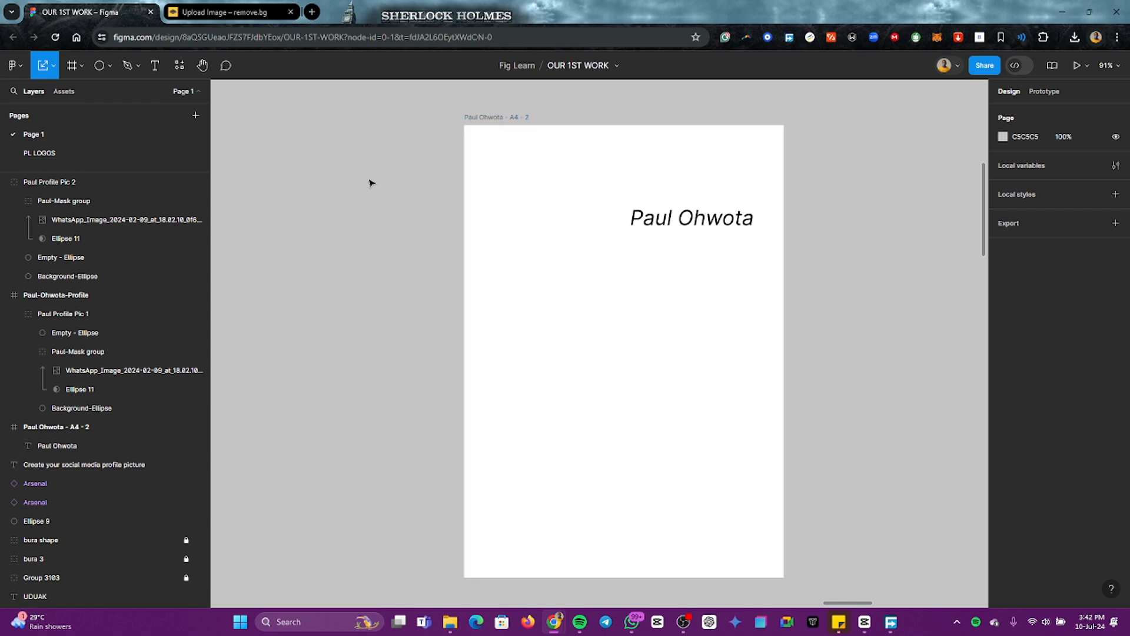
Step: Scale the square profile picture frame down to about 327 × 327 and move it into the A4 frame
scroll(709, 351, down, 4)
scroll(709, 351, right, 5)
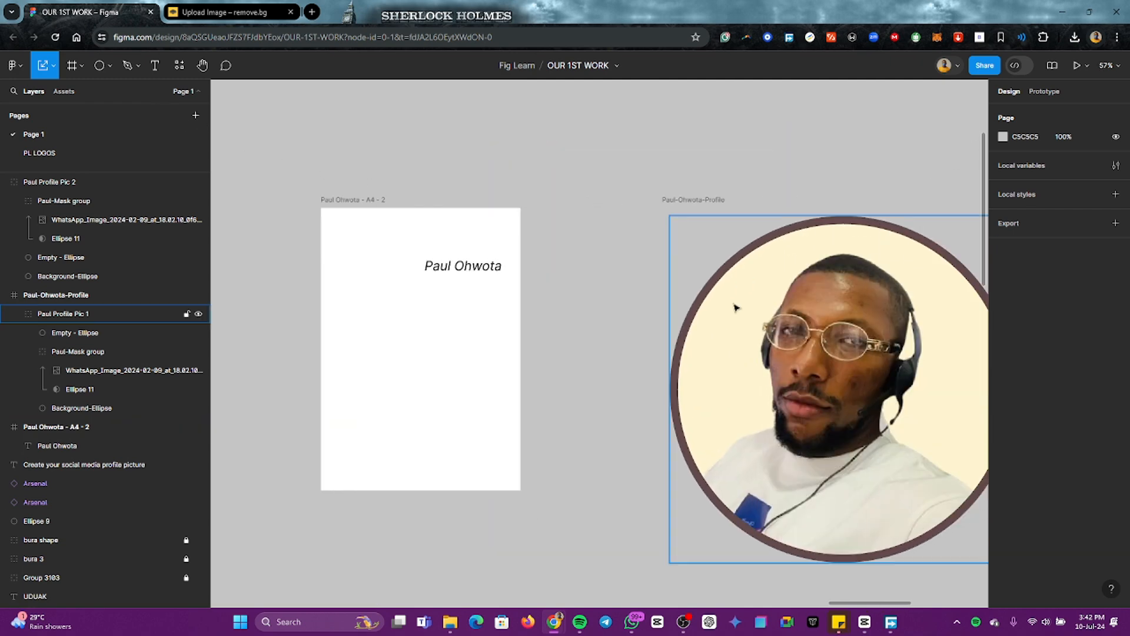
click(701, 199)
scroll(762, 317, down, 3)
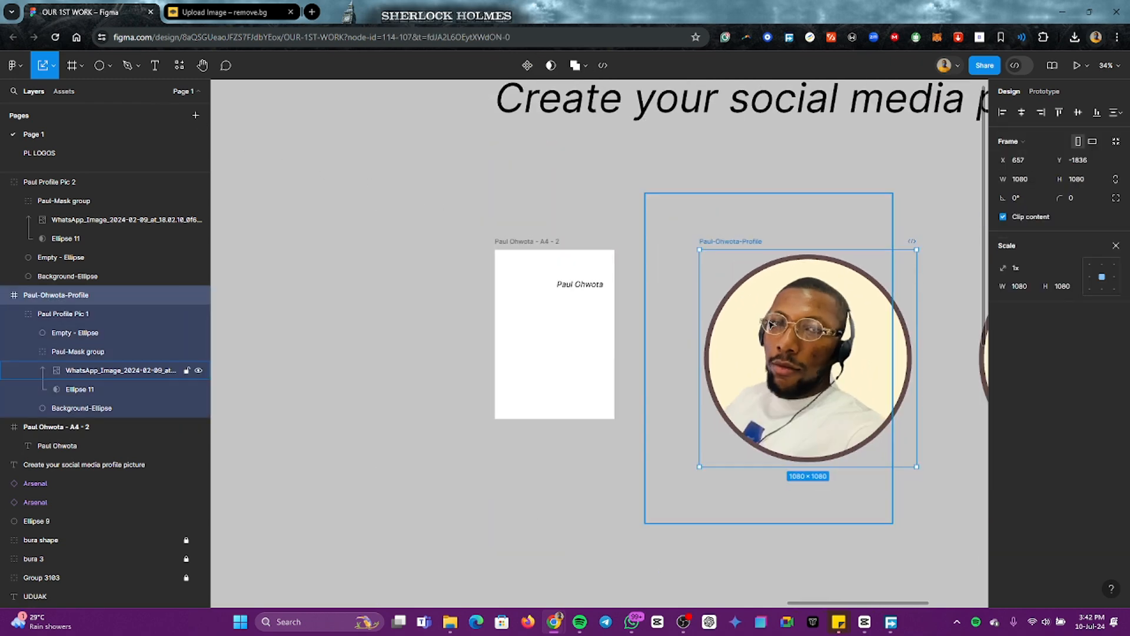
scroll(771, 323, down, 2)
drag(910, 211, 765, 357)
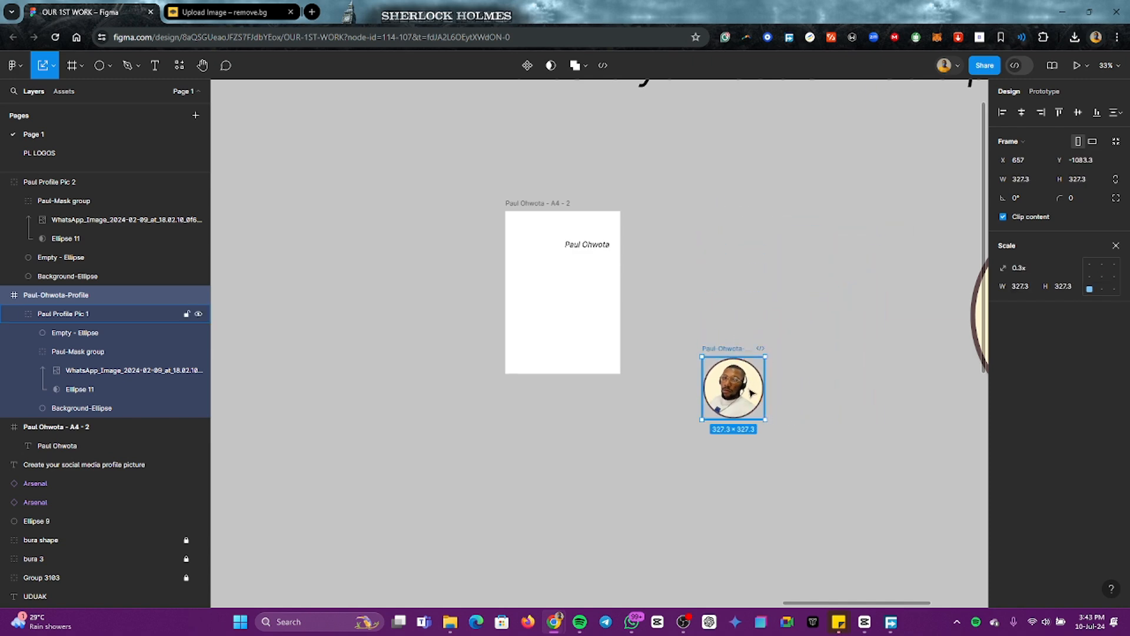
drag(716, 389, 547, 293)
Step: Scale the profile picture down to about 172 × 172 and place it in the A4 page's upper-left corner at about X 30, Y 62
scroll(563, 285, up, 5)
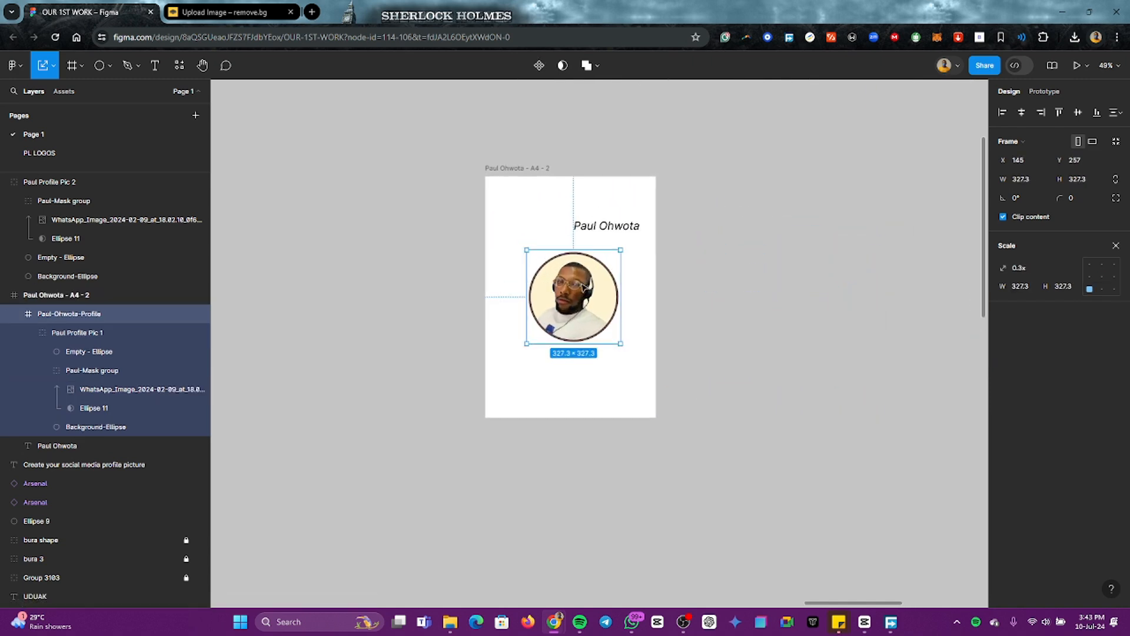
drag(640, 231, 570, 302)
drag(534, 354, 493, 200)
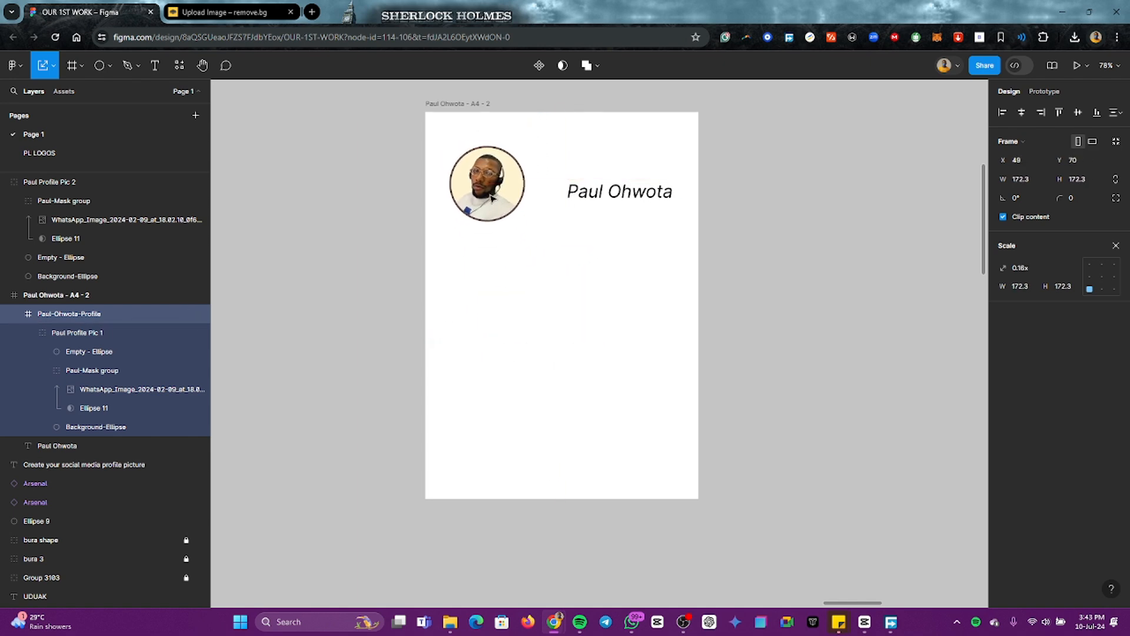
scroll(492, 201, up, 1)
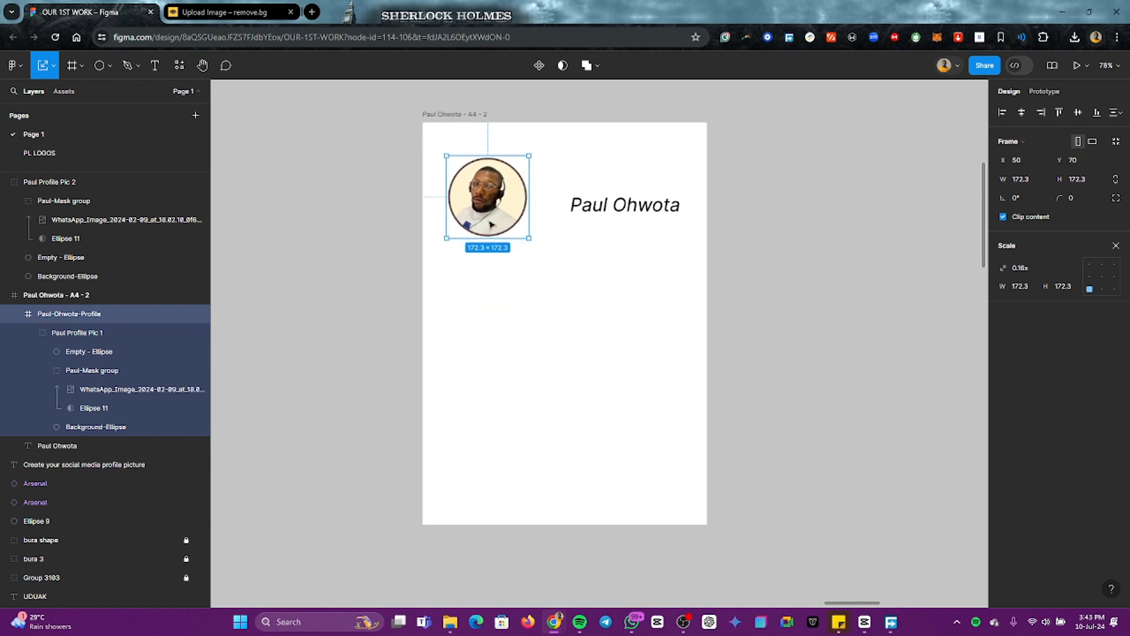
scroll(493, 200, up, 5)
mouse_move(486, 287)
mouse_down()
mouse_move(472, 268)
mouse_move(474, 298)
mouse_up()
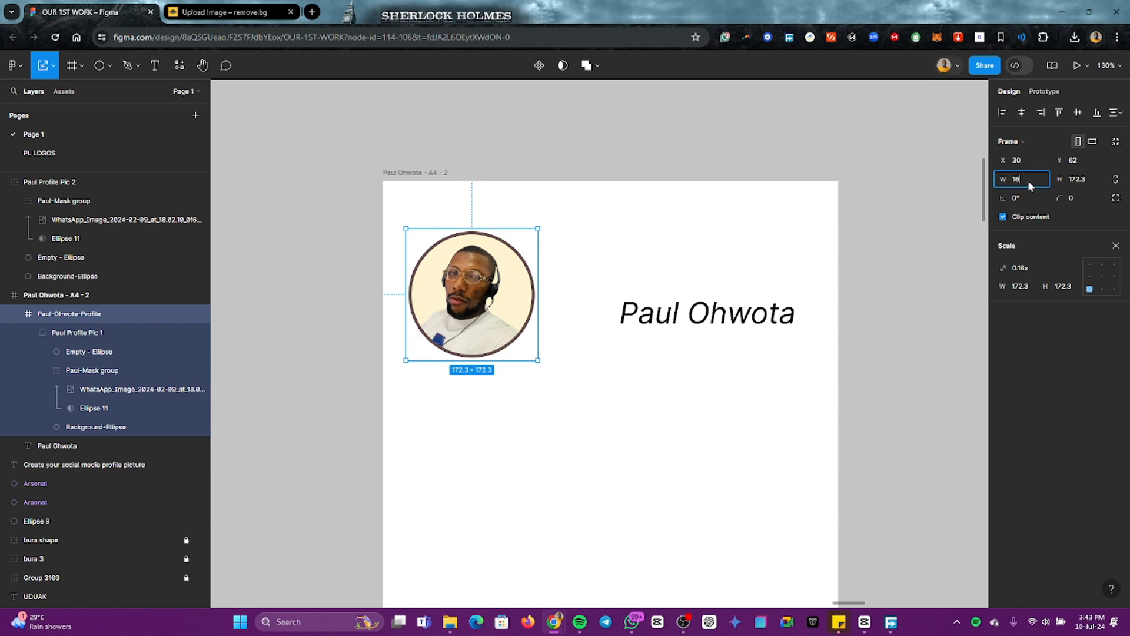
Step: Try setting the profile picture frame's width and height to 165 and scaling it up to about 173 × 173
key(Return)
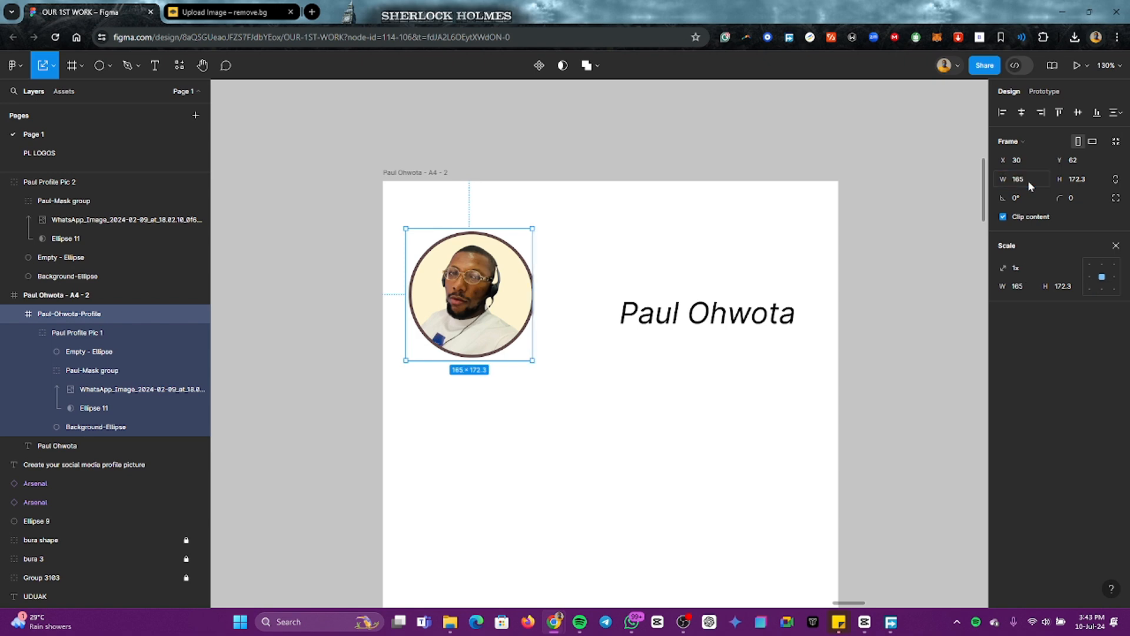
click(1084, 184)
text(165)
key(Return)
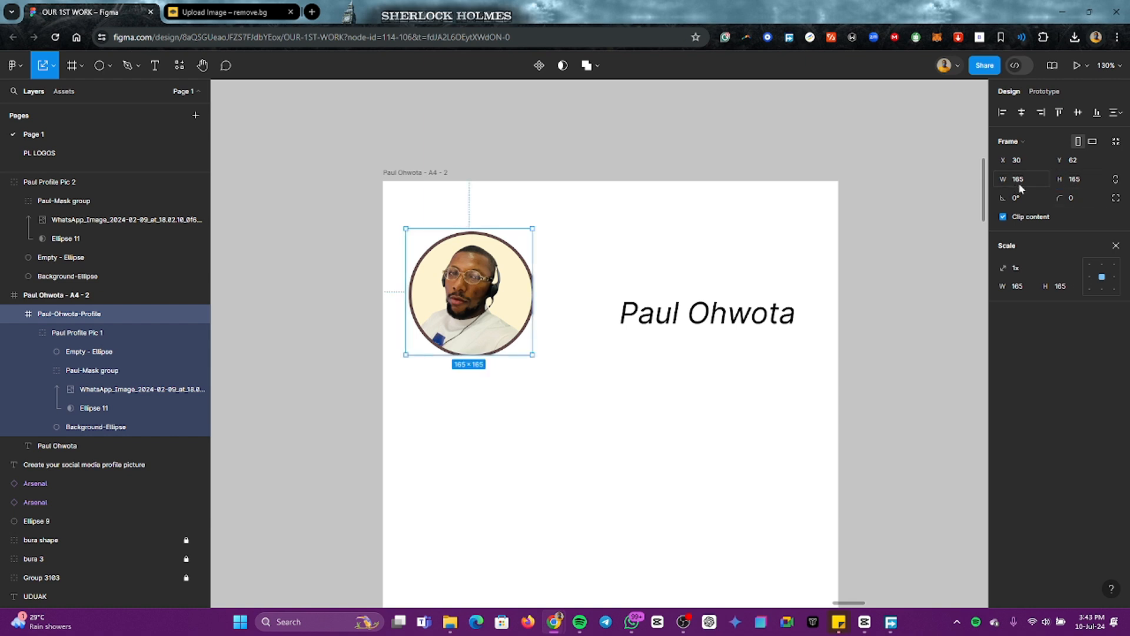
click(565, 328)
click(468, 314)
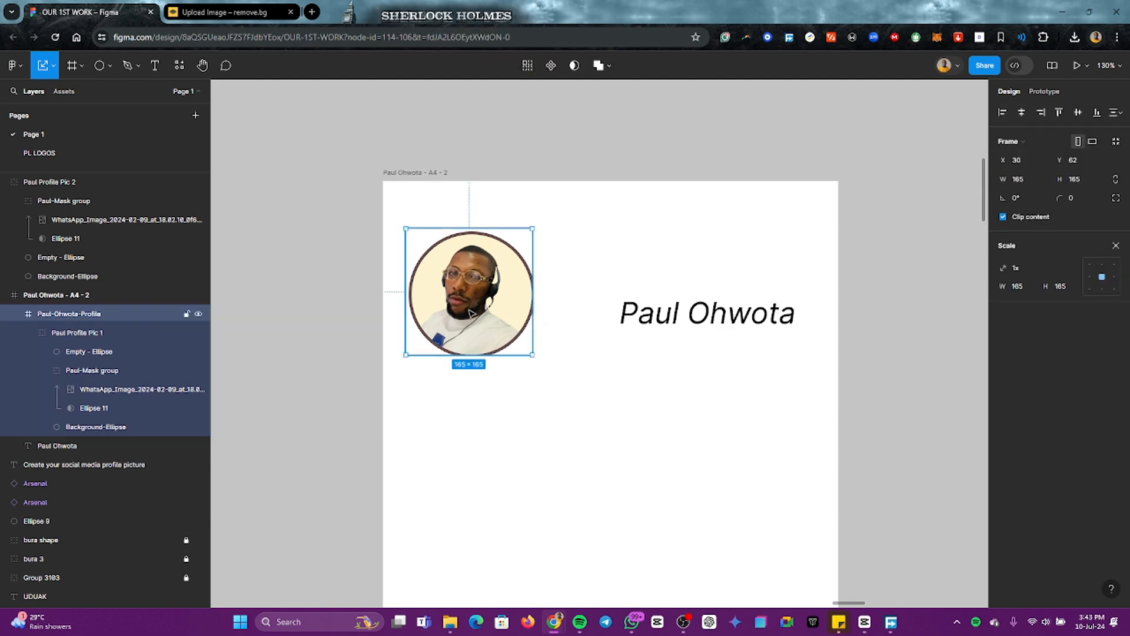
drag(473, 322, 532, 333)
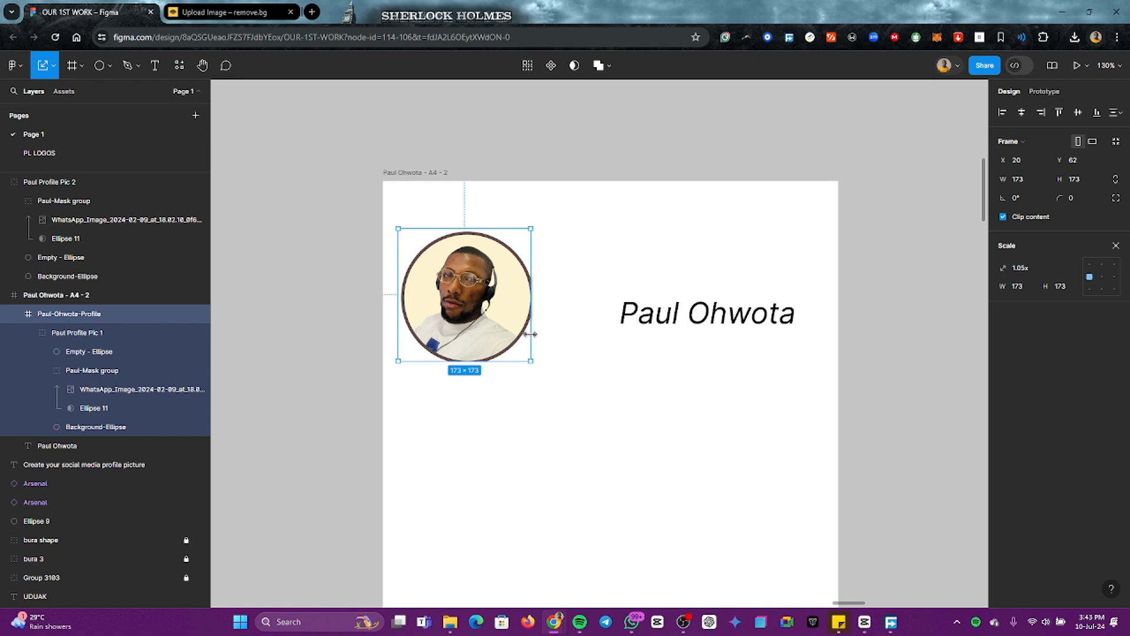
Step: Undo the recent size changes to the profile picture frame
key(ctrl+z)
key(ctrl+z)
key(ctrl+z)
key(ctrl+z)
key(ctrl+z)
key(ctrl+z)
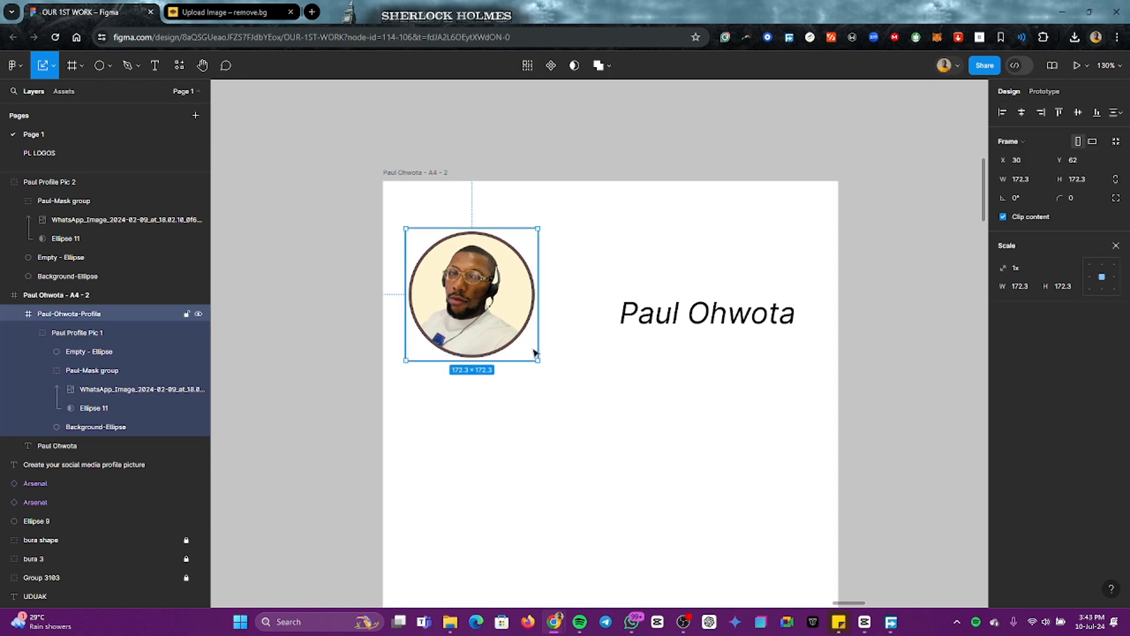
Step: Scale the profile picture down proportionally from its lower-right corner, keeping it in the A4 page's upper-left area
click(583, 377)
click(498, 322)
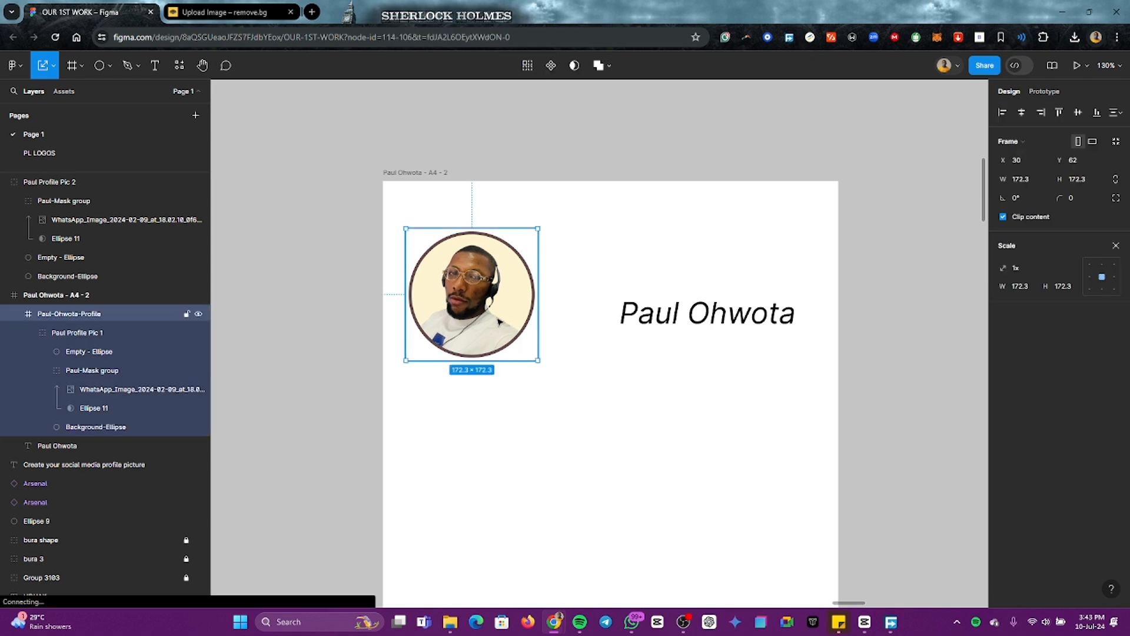
drag(538, 358, 463, 288)
click(566, 358)
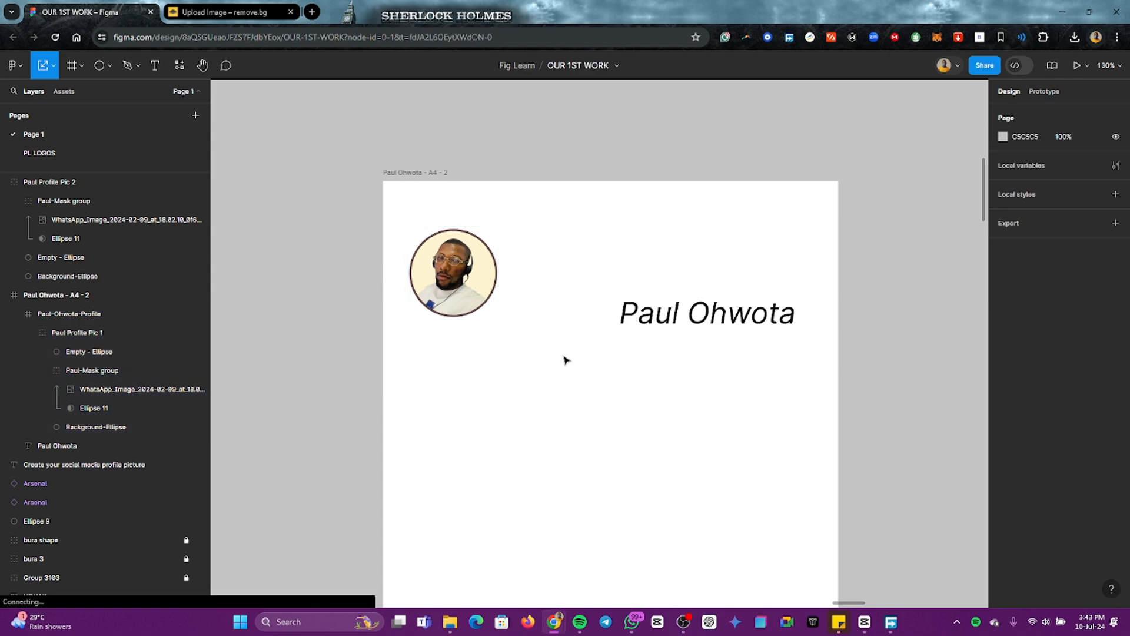
Step: Move the full-name text to X 175, Y 95, just right of the profile picture, and scale it down slightly
click(734, 326)
drag(734, 326, 629, 285)
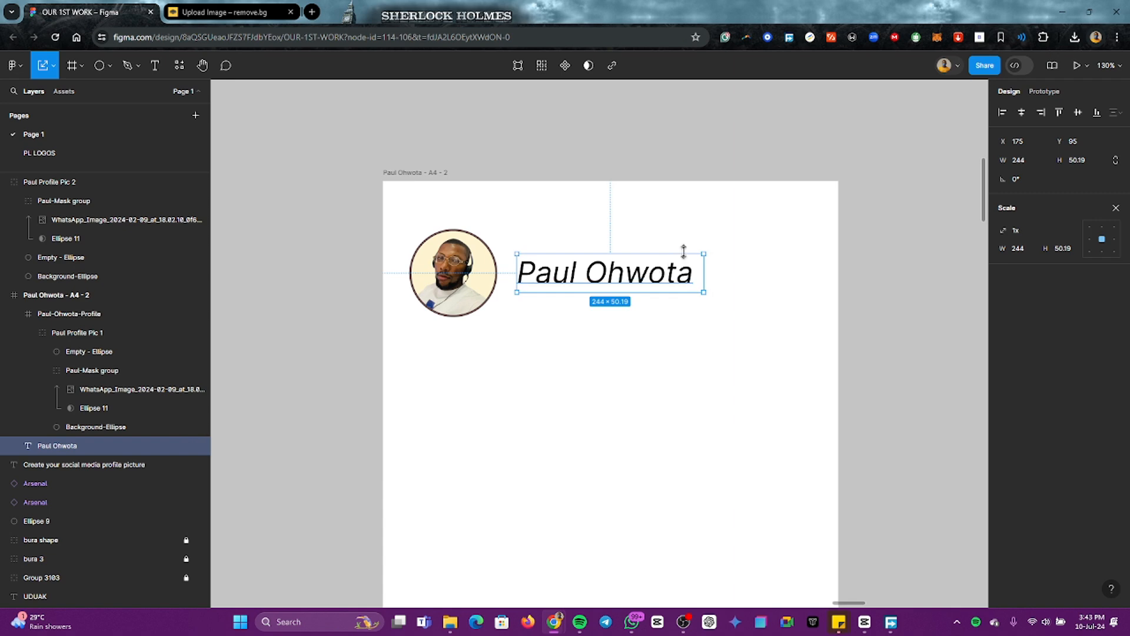
drag(703, 252, 622, 278)
click(612, 332)
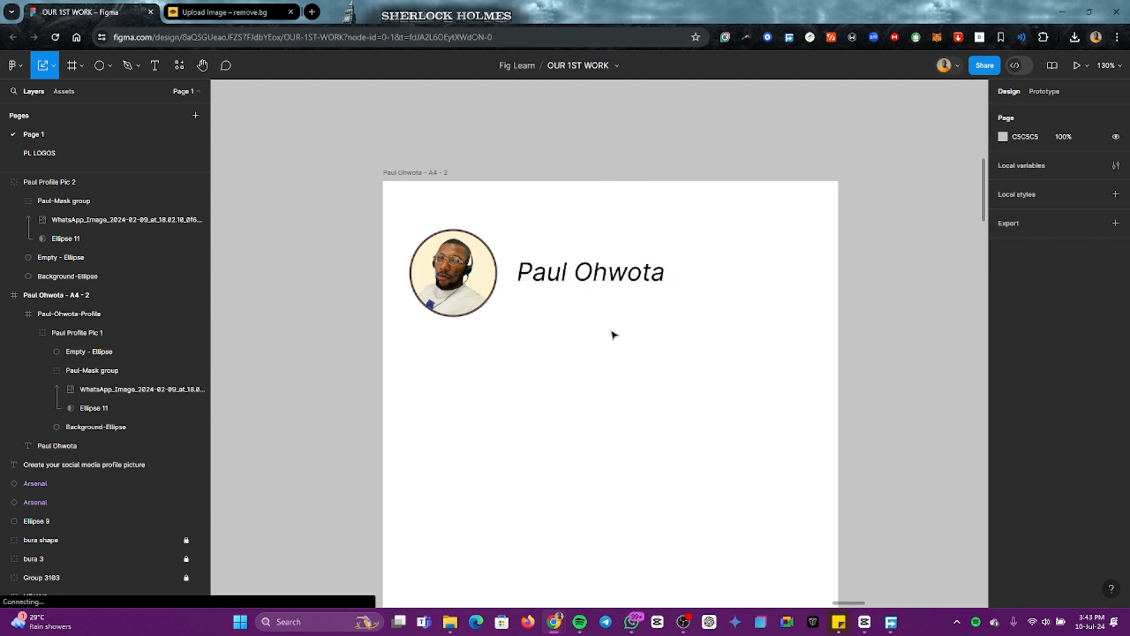
scroll(618, 351, down, 5)
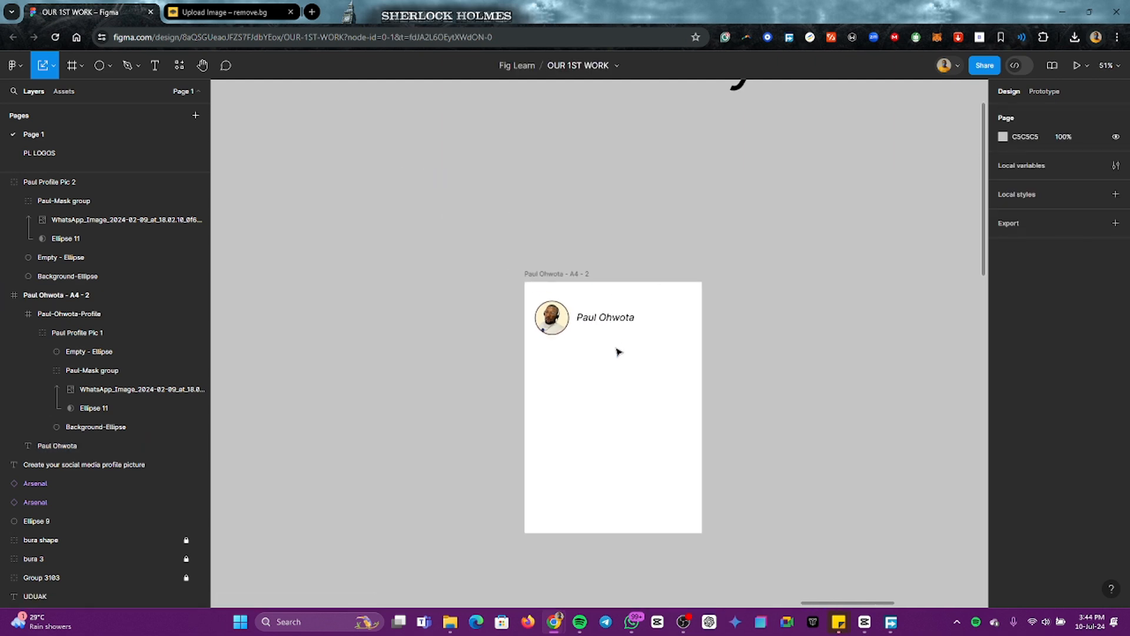
scroll(618, 351, down, 1)
scroll(624, 350, right, 5)
scroll(716, 344, down, 3)
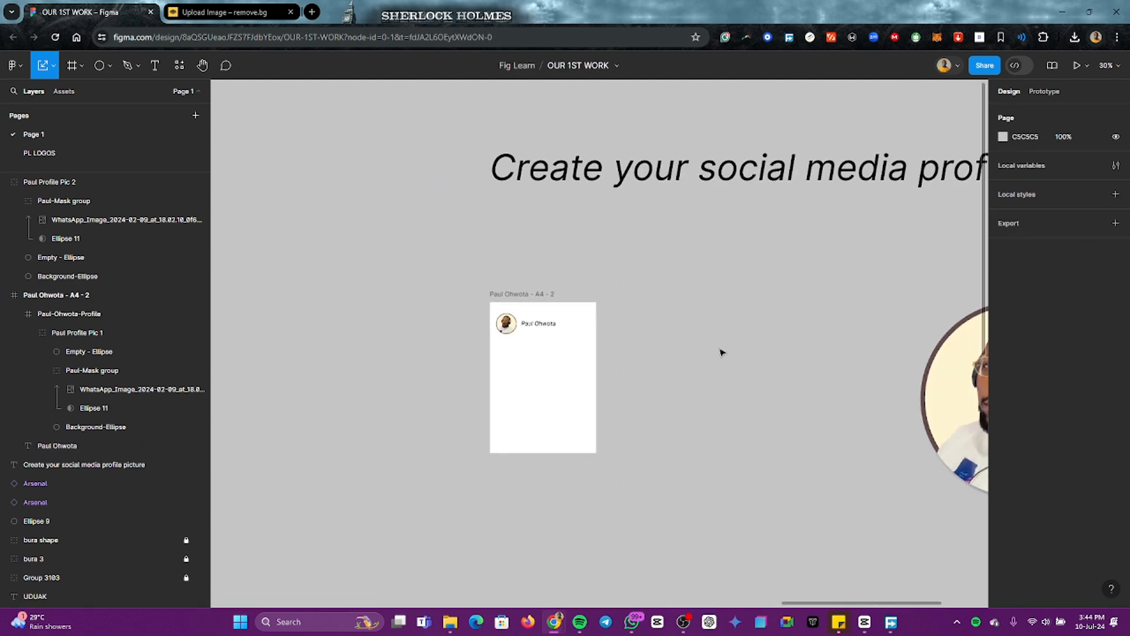
Step: Move the large circular profile picture beside the A4 page and scale it down proportionally to under half its size
scroll(721, 352, right, 3)
scroll(824, 377, down, 2)
click(861, 386)
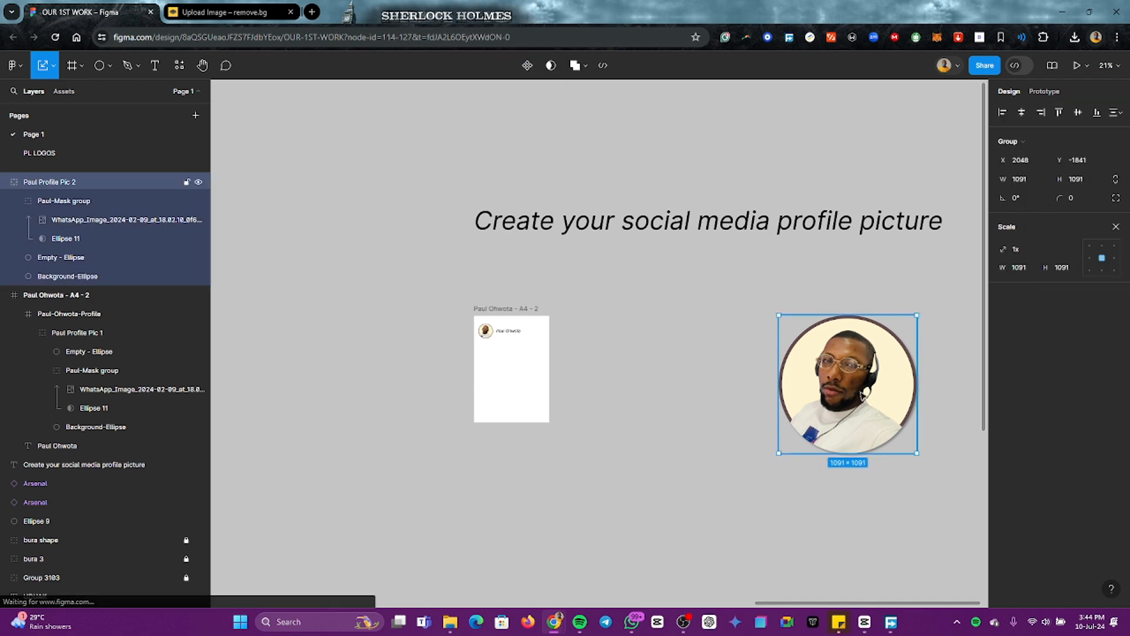
drag(861, 385, 655, 376)
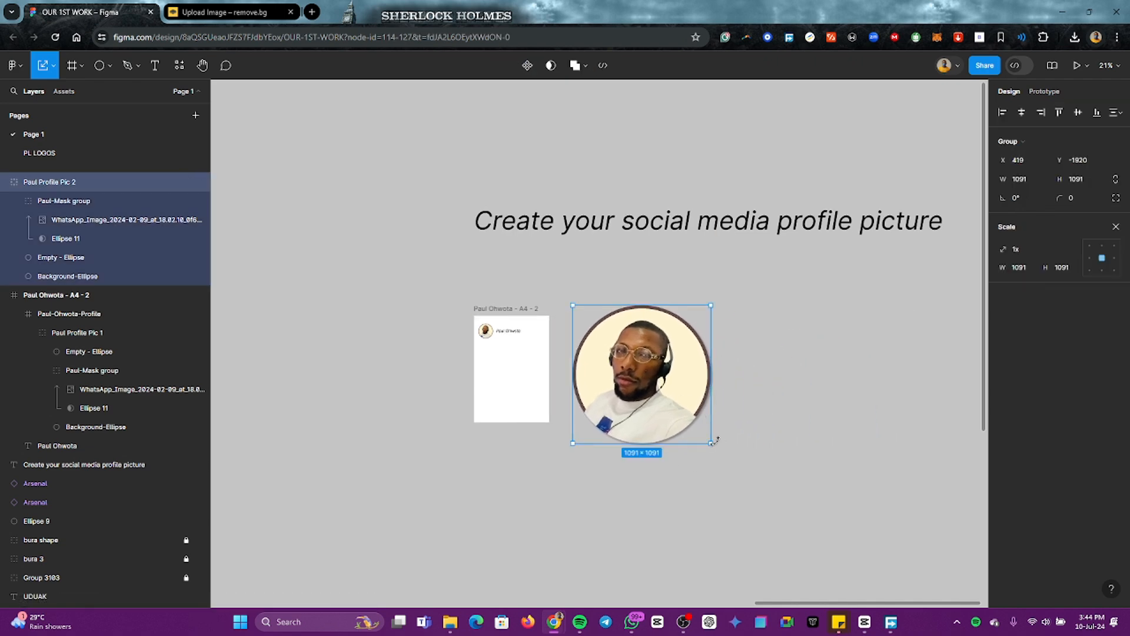
drag(712, 442, 603, 347)
click(736, 371)
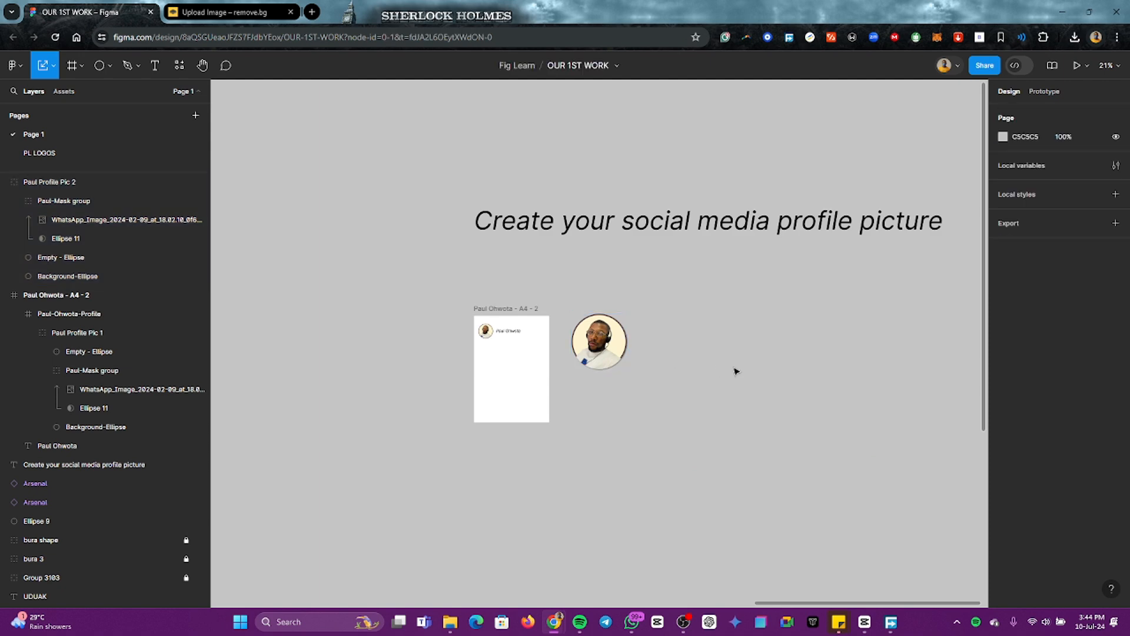
Step: Scale the "Create your social media profile picture" heading up to about 6513 × 585 above the A4 page
scroll(719, 359, down, 3)
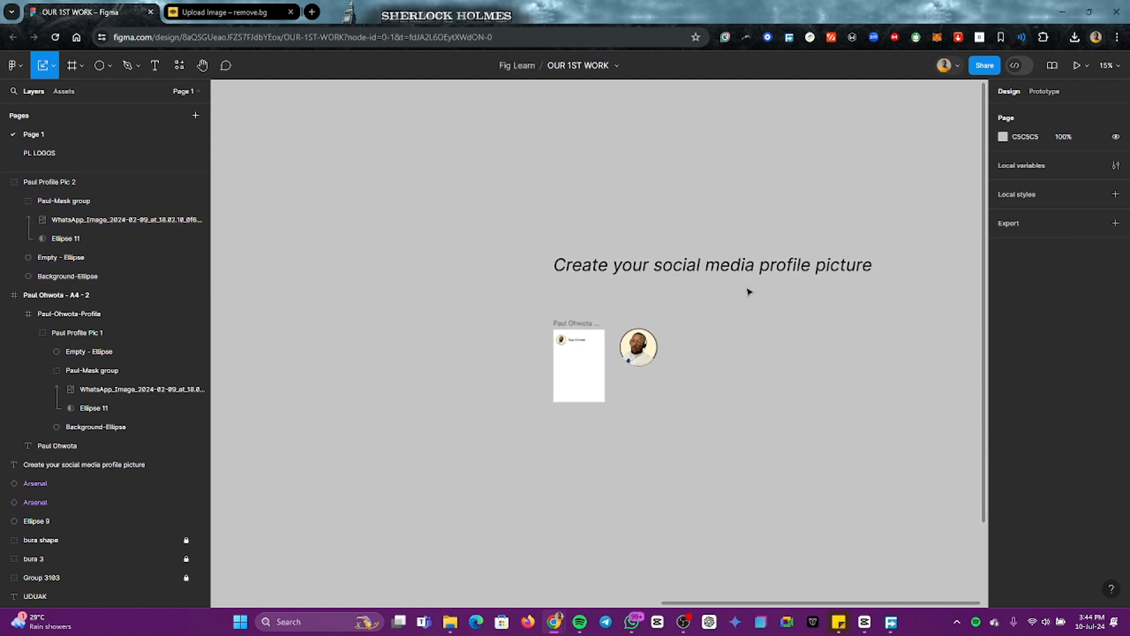
scroll(749, 292, down, 3)
click(729, 271)
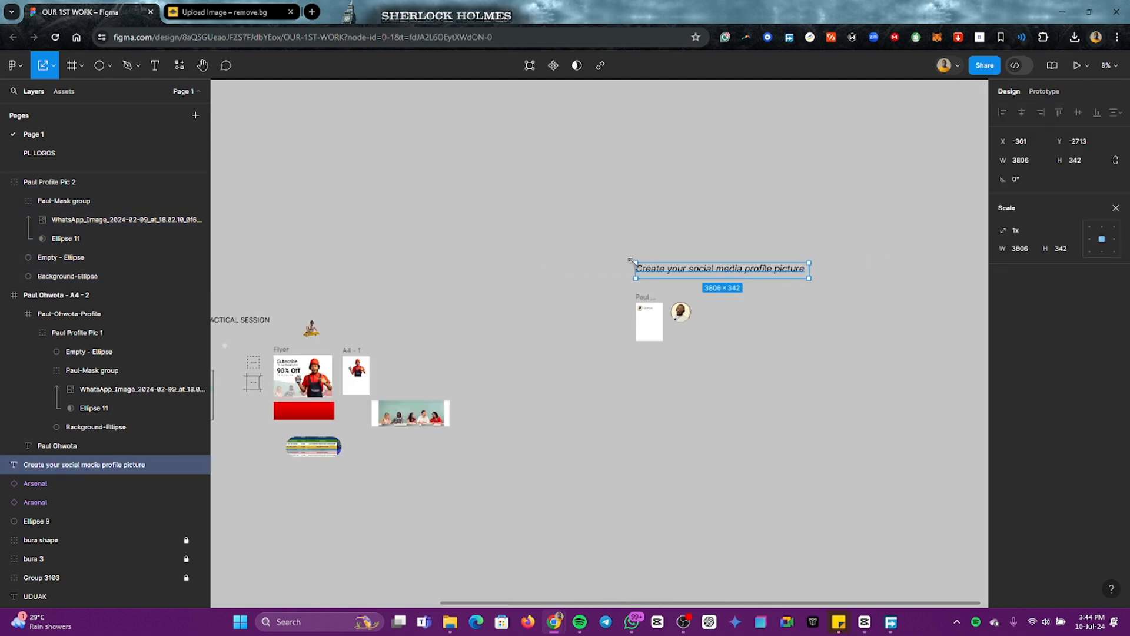
drag(631, 260, 747, 244)
scroll(747, 246, down, 3)
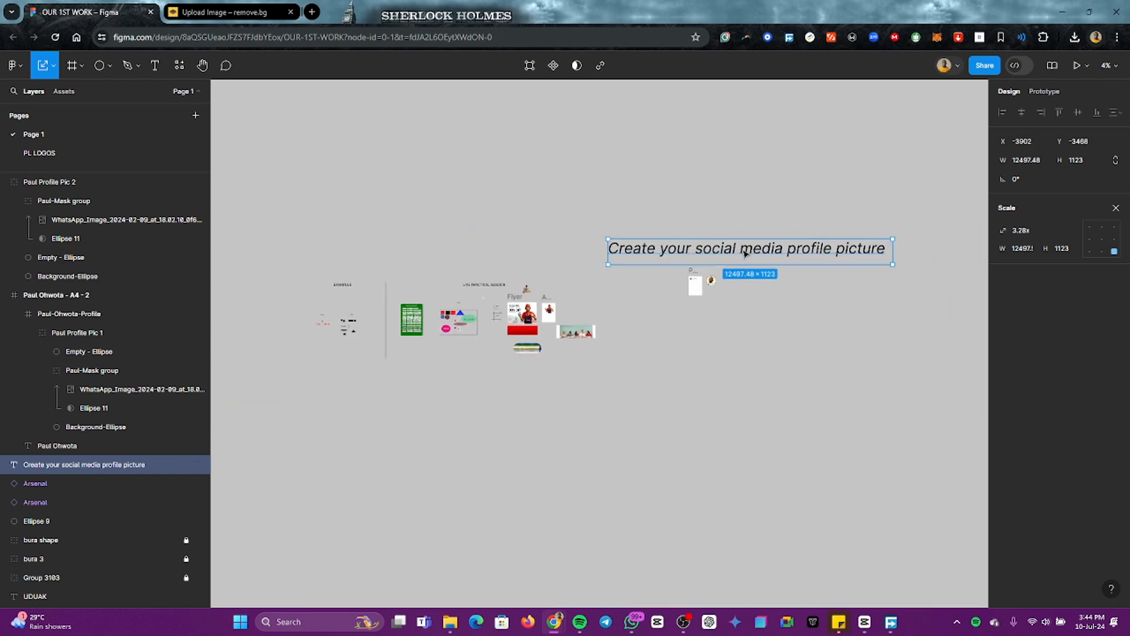
drag(893, 264, 760, 253)
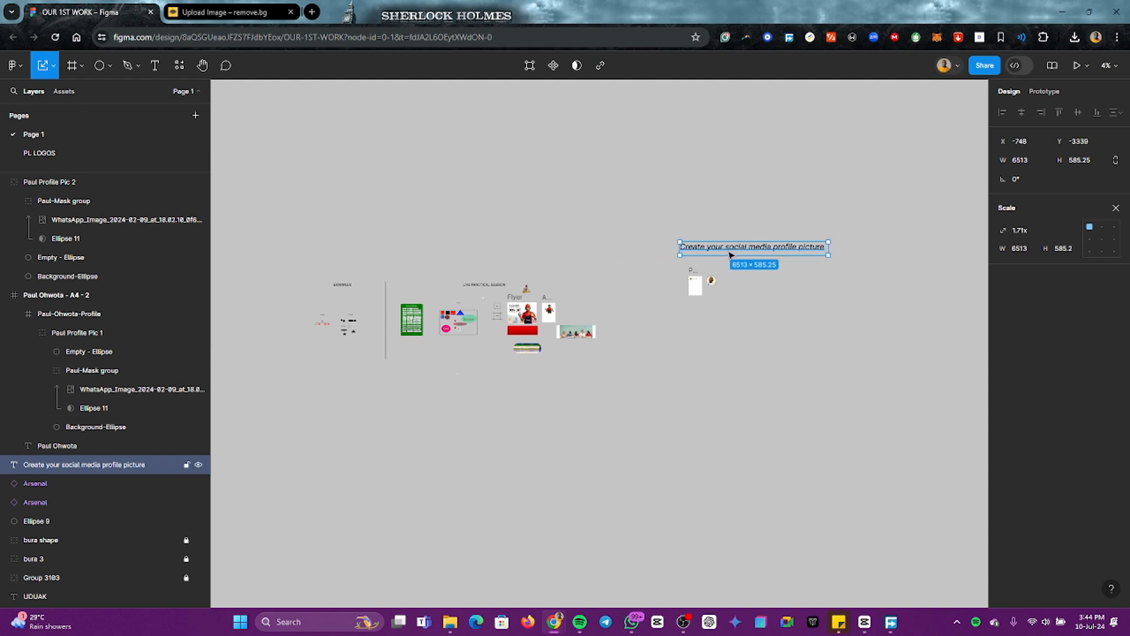
Step: Duplicate the vertical divider line and place the copy between the live practical session designs and the profile picture work
click(384, 322)
click(386, 323)
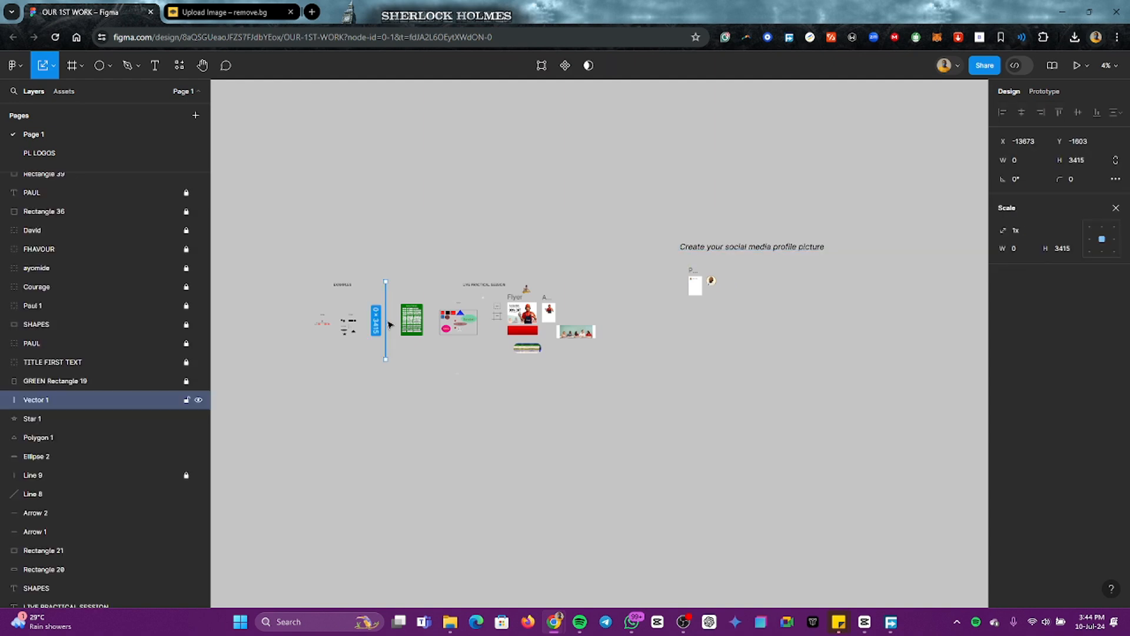
key(ctrl+d)
drag(389, 329, 621, 325)
click(677, 329)
Step: Review the A4 page's header and the profile picture placed beside it
scroll(730, 265, up, 5)
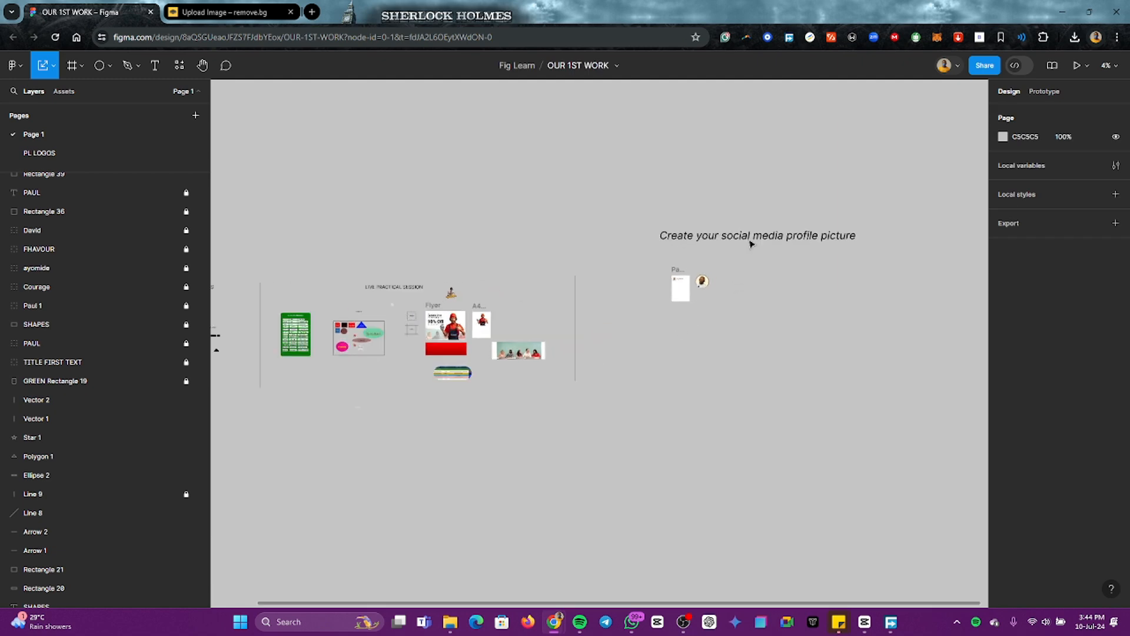
scroll(580, 382, up, 3)
scroll(567, 348, down, 1)
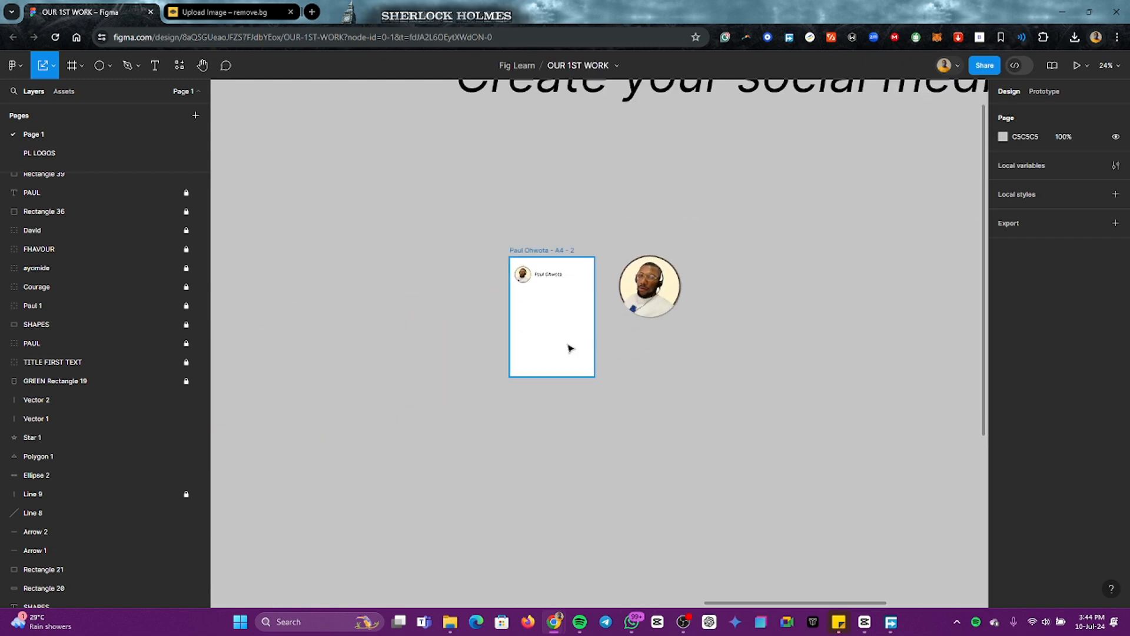
scroll(521, 283, up, 3)
scroll(531, 266, down, 2)
click(539, 277)
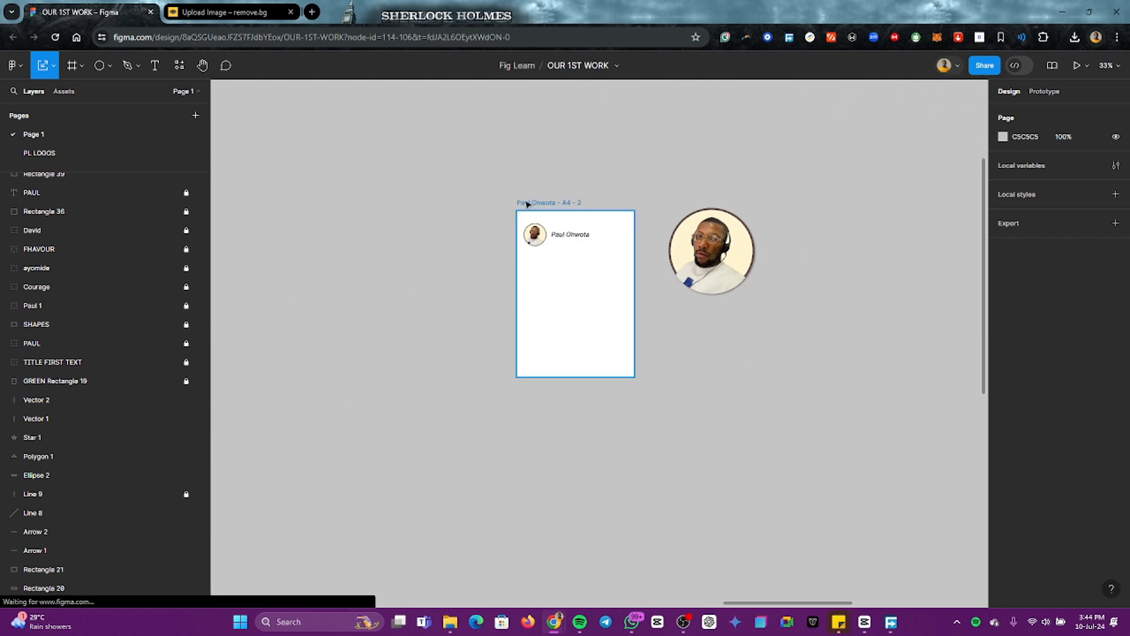
scroll(542, 283, down, 2)
click(483, 312)
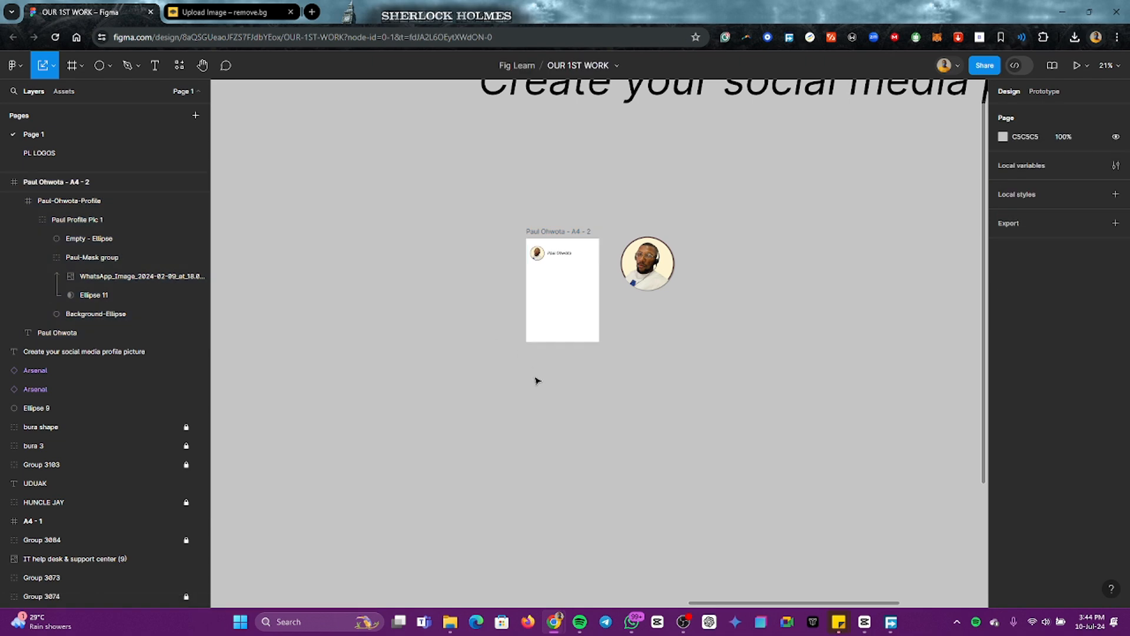
scroll(527, 359, down, 1)
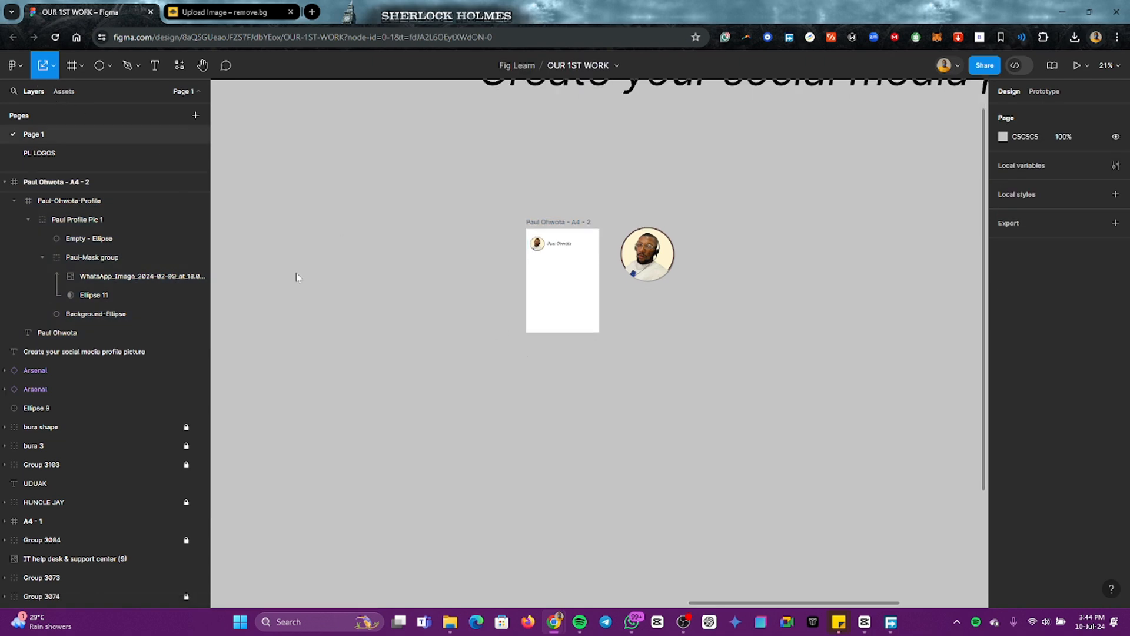
scroll(412, 316, down, 2)
scroll(515, 337, down, 3)
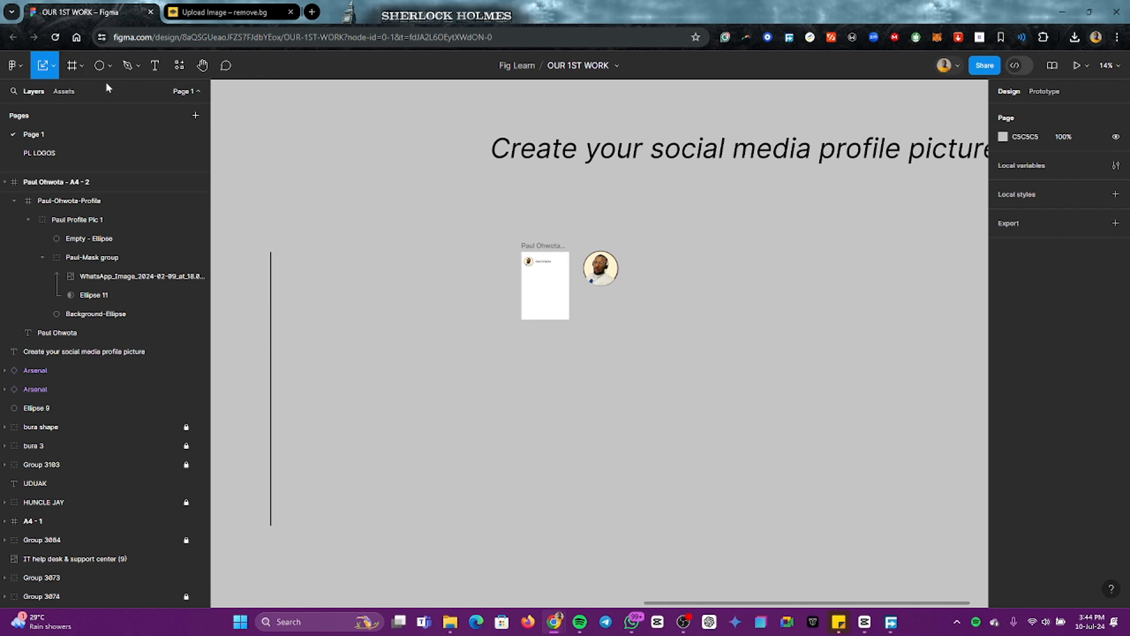
Step: Draw a horizontal line about 2085 wide beneath the A4 page and profile picture
click(137, 67)
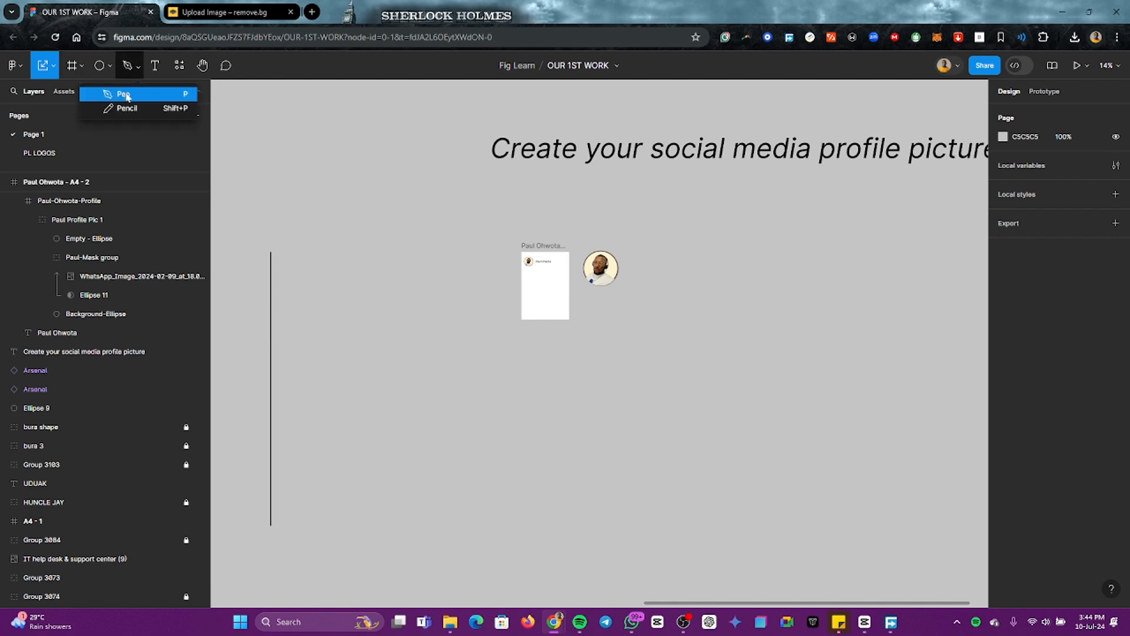
click(109, 67)
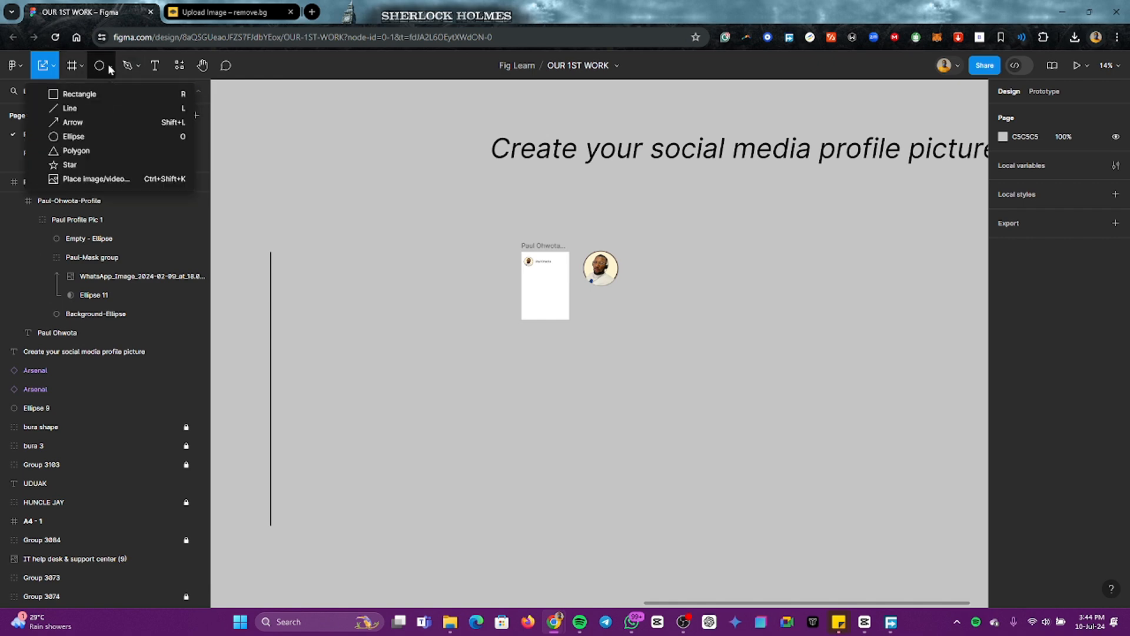
click(91, 109)
drag(506, 340, 674, 341)
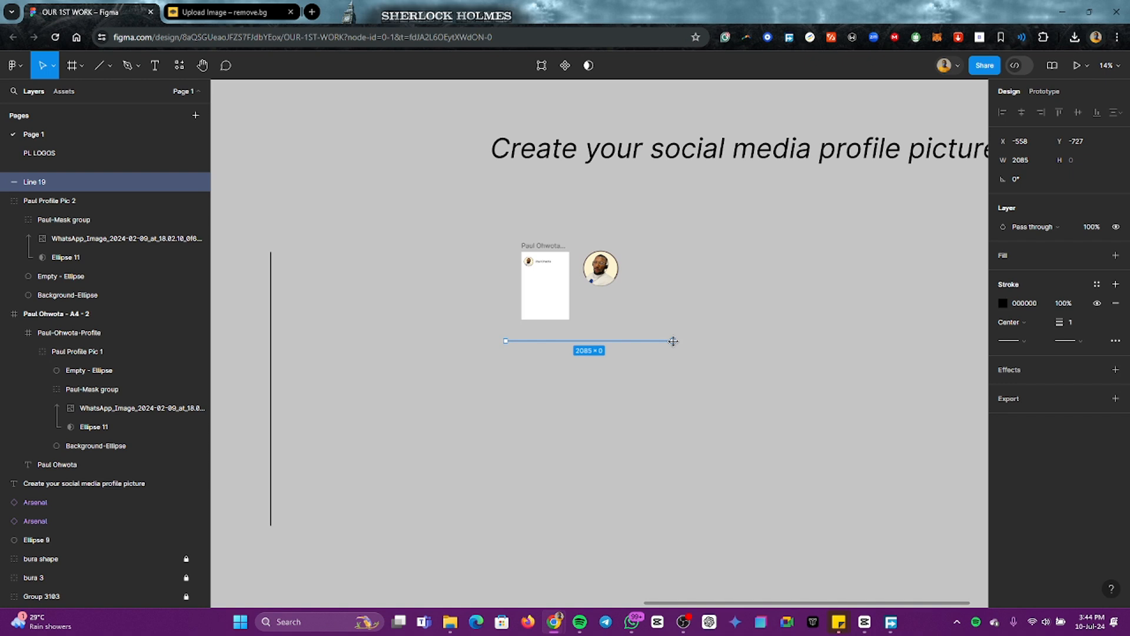
click(1020, 181)
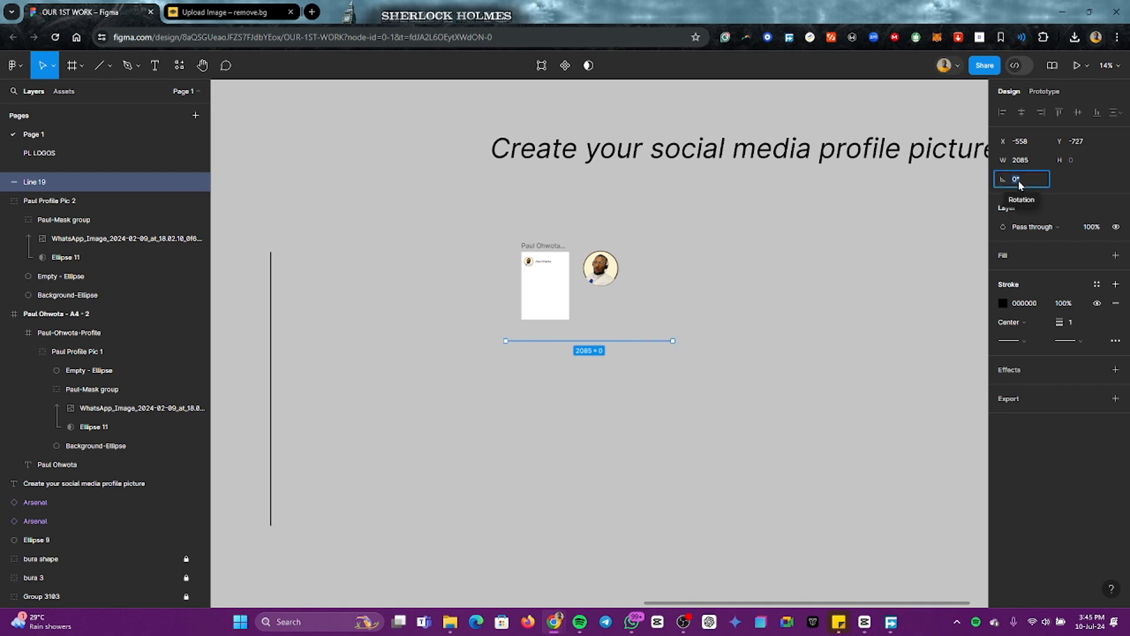
click(889, 266)
click(629, 343)
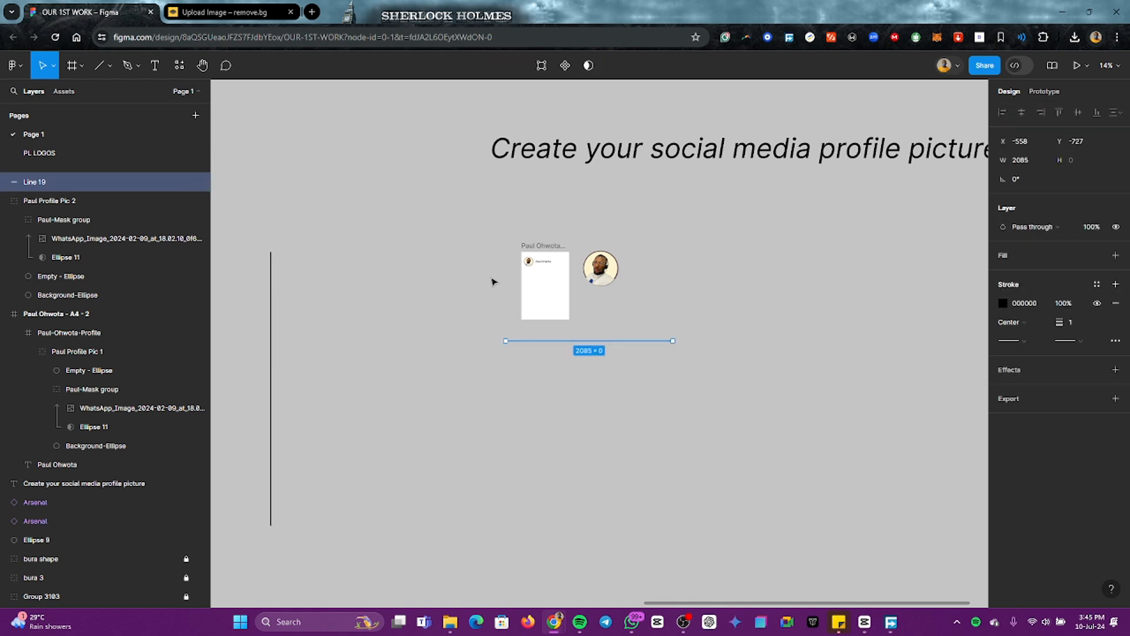
Step: Set the horizontal line's stroke weight to 20 and shift the line slightly to about X -536, Y -742
click(1073, 327)
text(0)
key(Return)
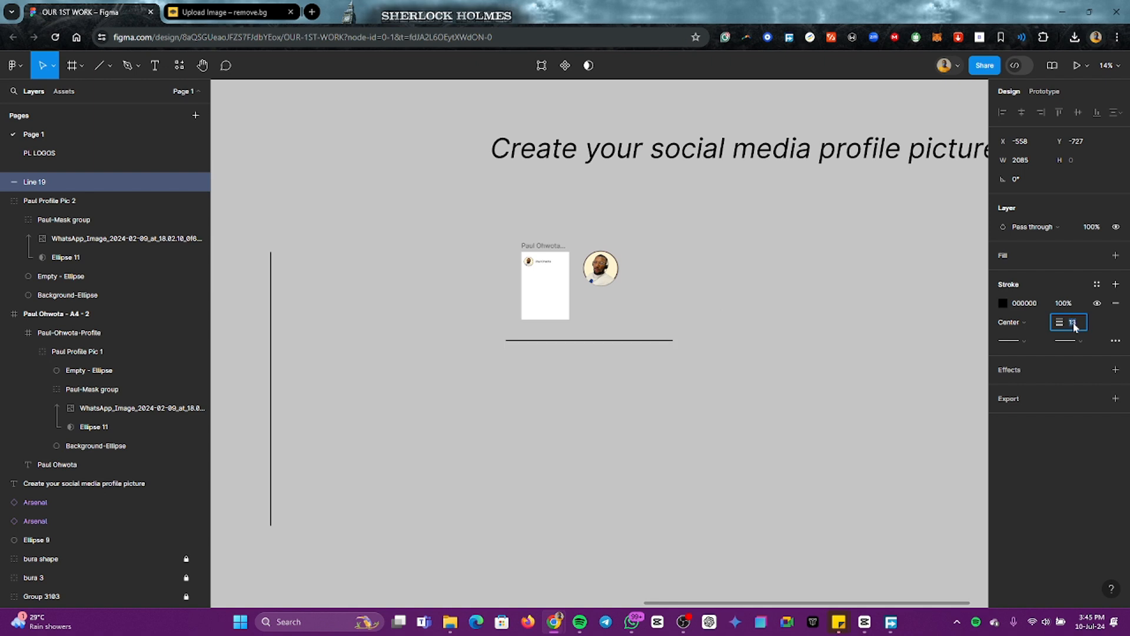
key(Up)
key(Up)
key(Up)
key(Up)
key(Up)
click(753, 421)
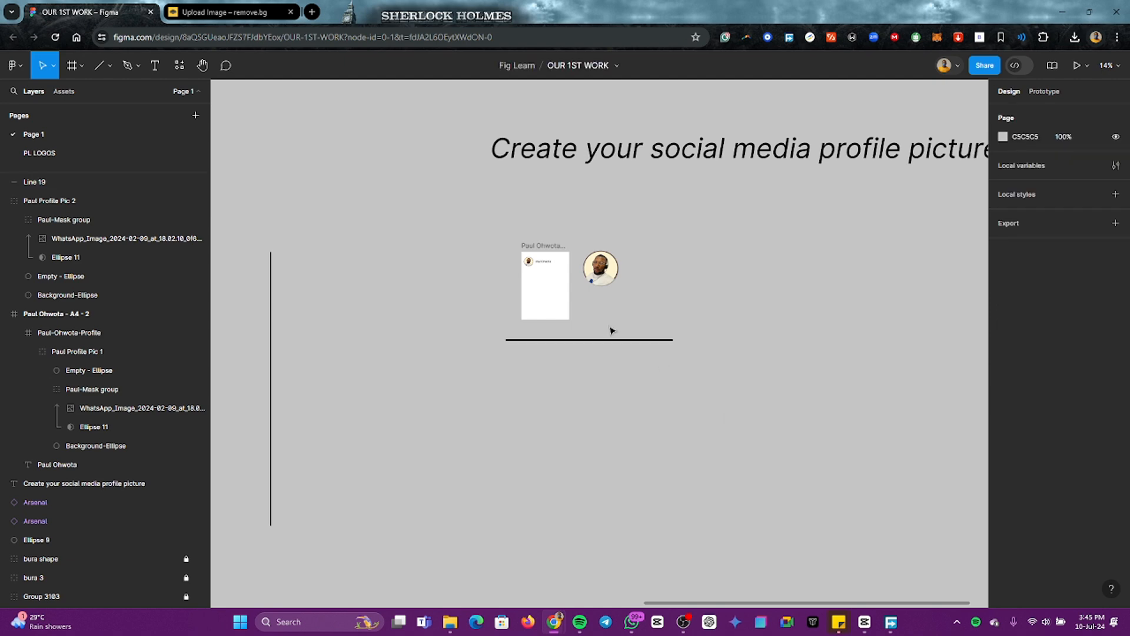
click(611, 342)
drag(617, 345, 623, 346)
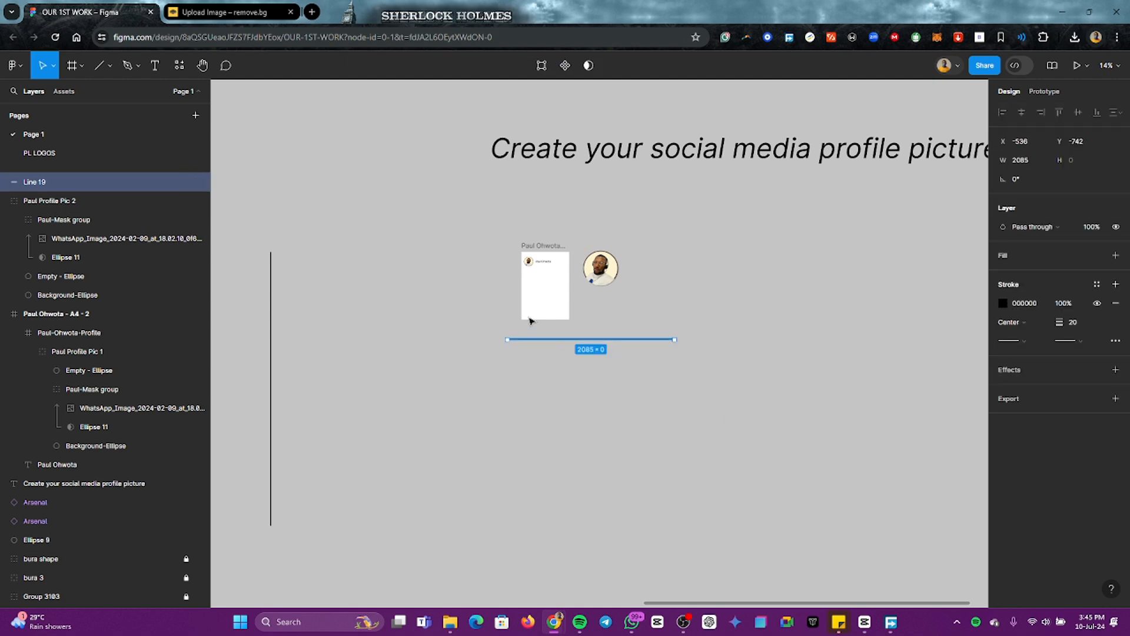
click(445, 292)
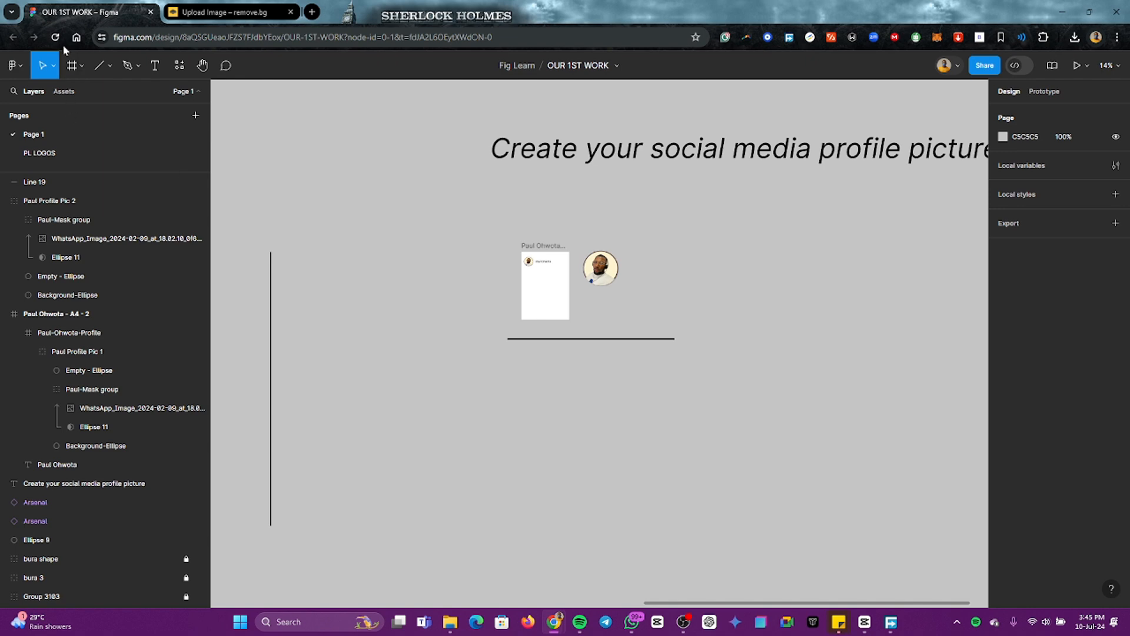
Step: Add a blank A4 frame (595 × 842) and place it below the horizontal line, directly under the first A4 page
click(73, 66)
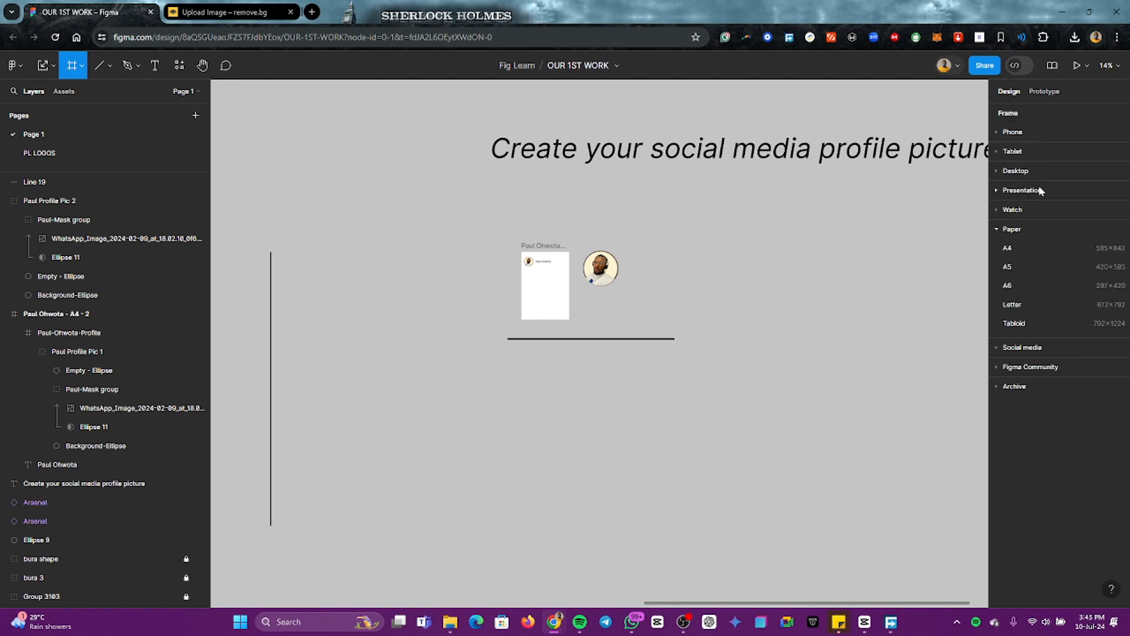
click(1029, 248)
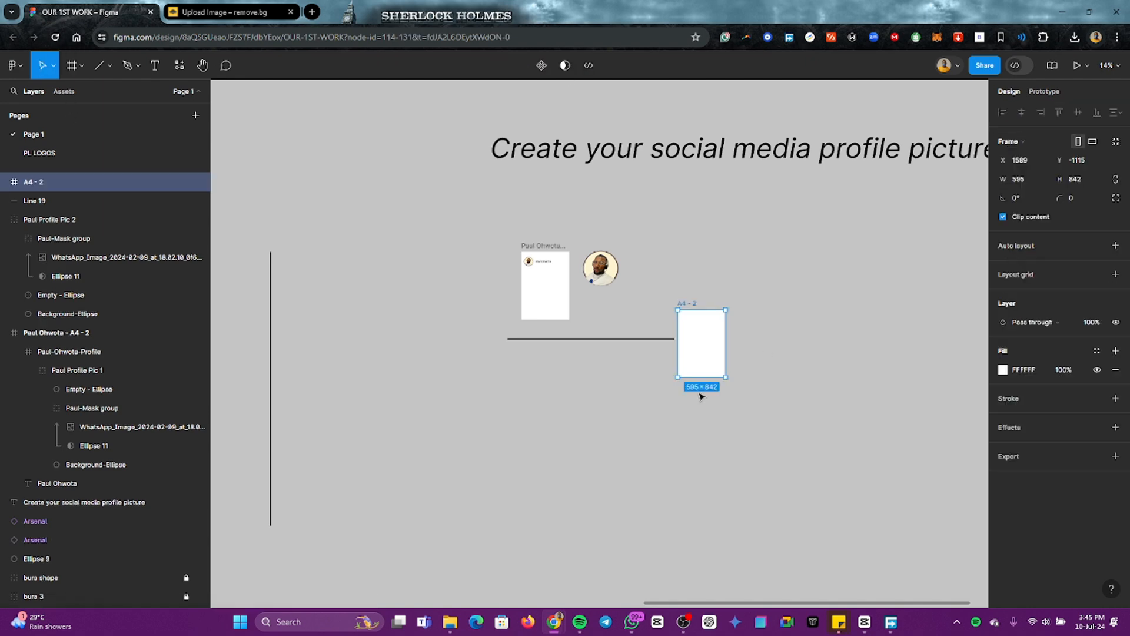
drag(706, 342, 545, 385)
click(583, 387)
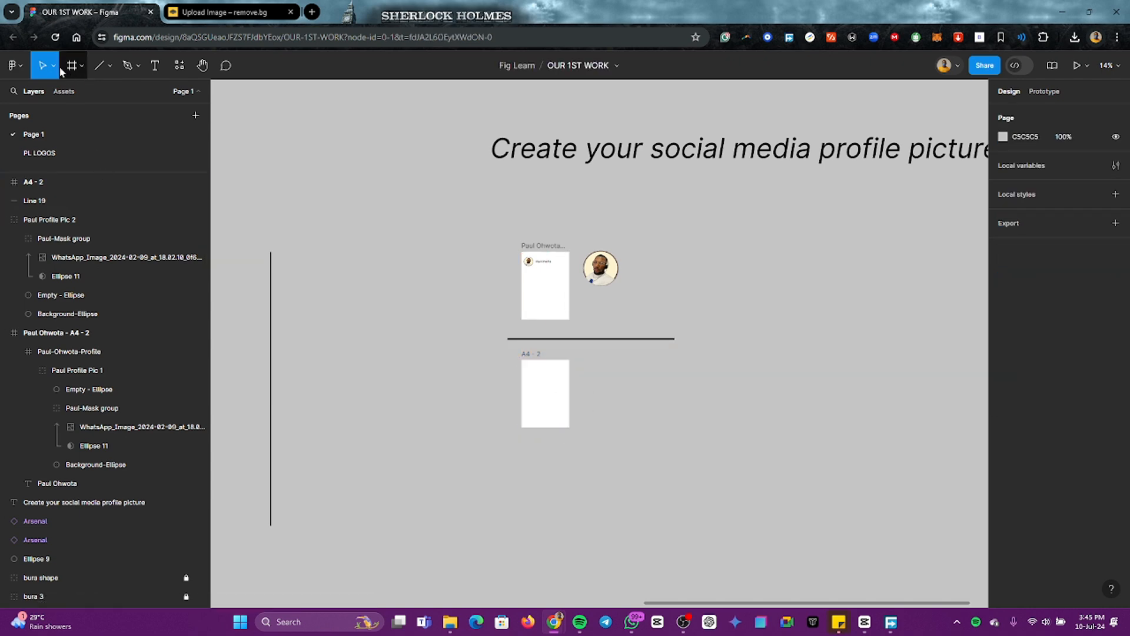
Step: Draw a circle beside the blank A4 frame and set its width and height to 1080
click(109, 66)
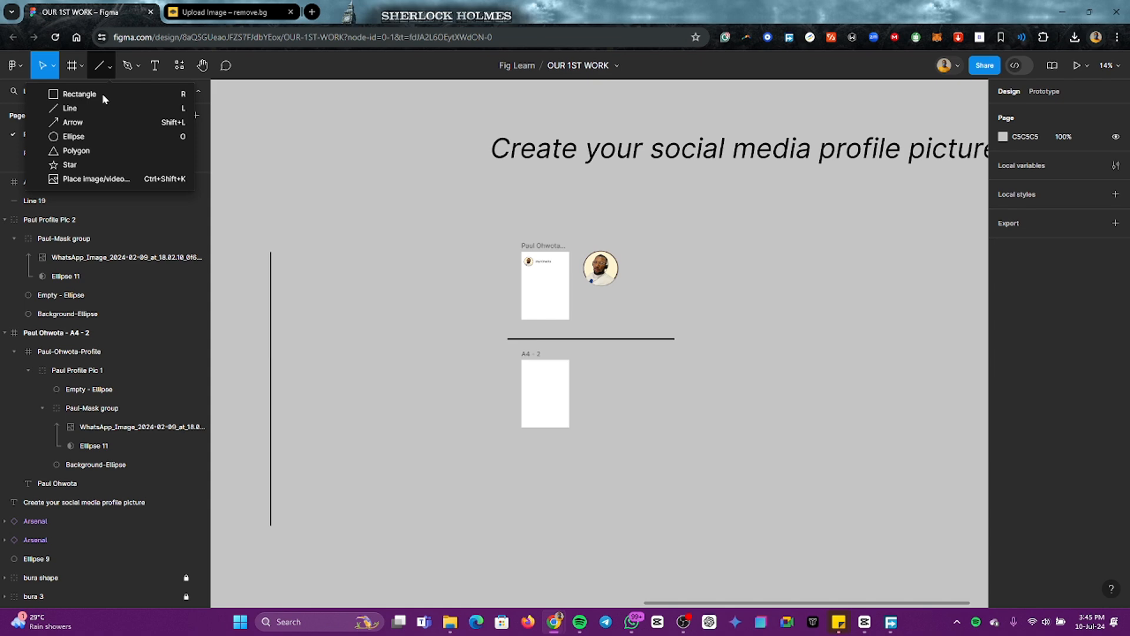
click(97, 133)
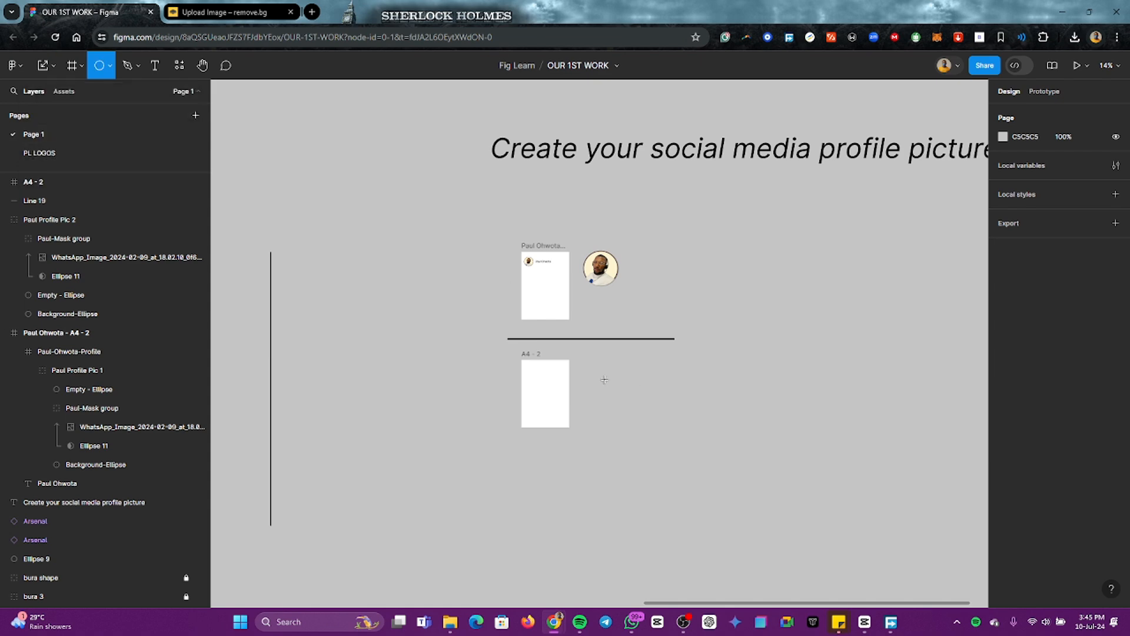
drag(587, 378, 633, 414)
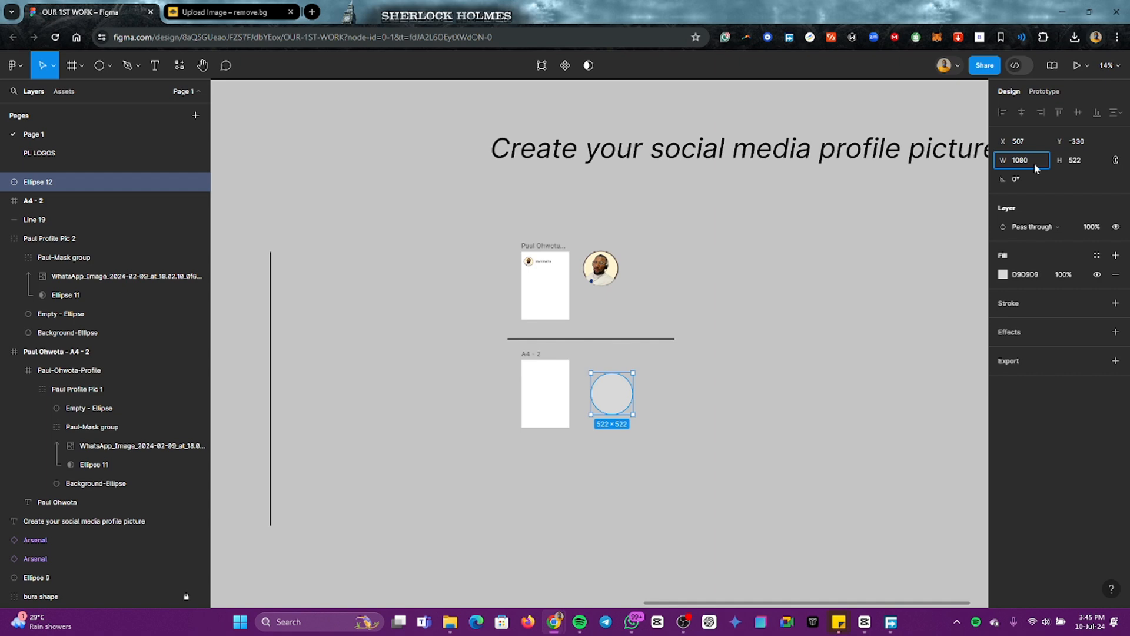
click(1082, 165)
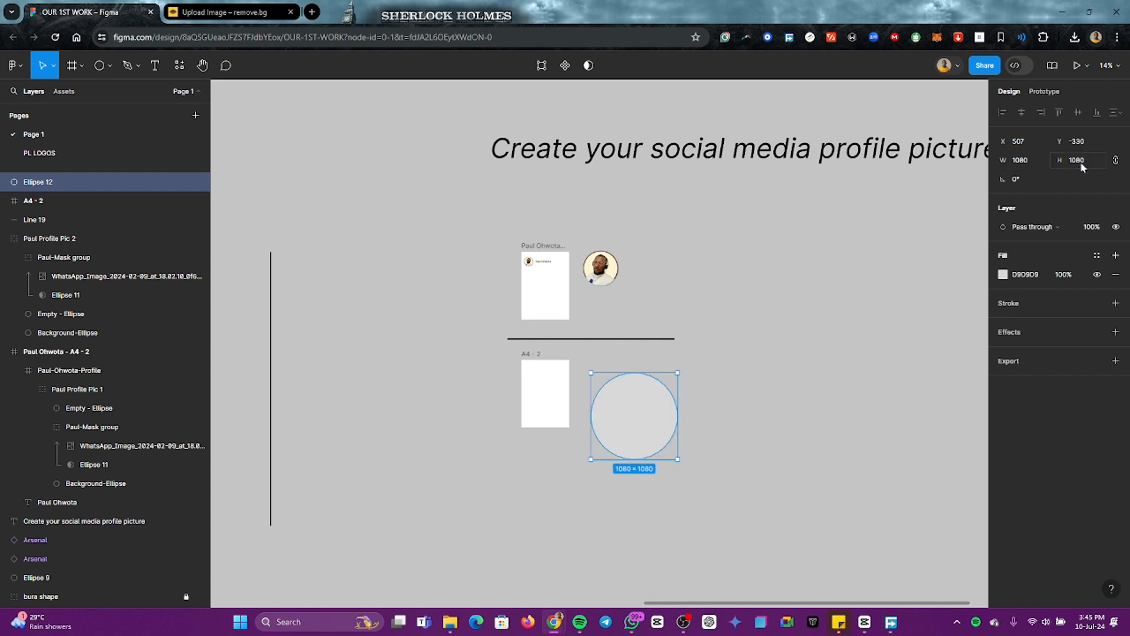
Step: Move the circle farther right and duplicate it twice to form a row of three spaced 184 apart
drag(635, 433, 883, 434)
scroll(827, 430, down, 3)
scroll(824, 424, right, 1)
key(ctrl+d)
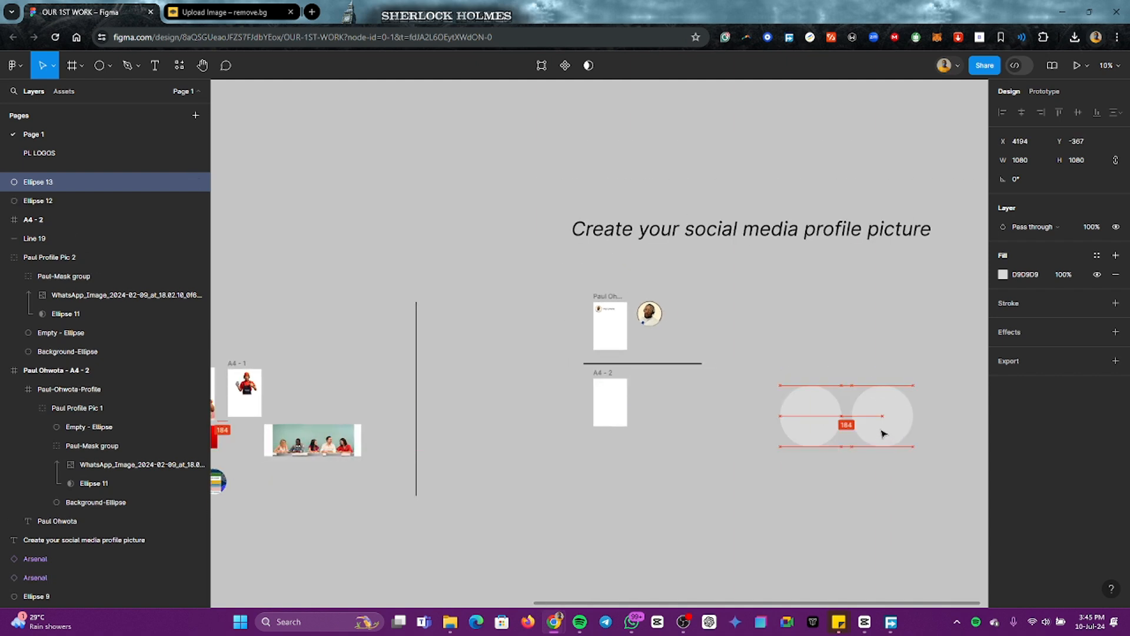
key(ctrl+d)
scroll(818, 436, right, 1)
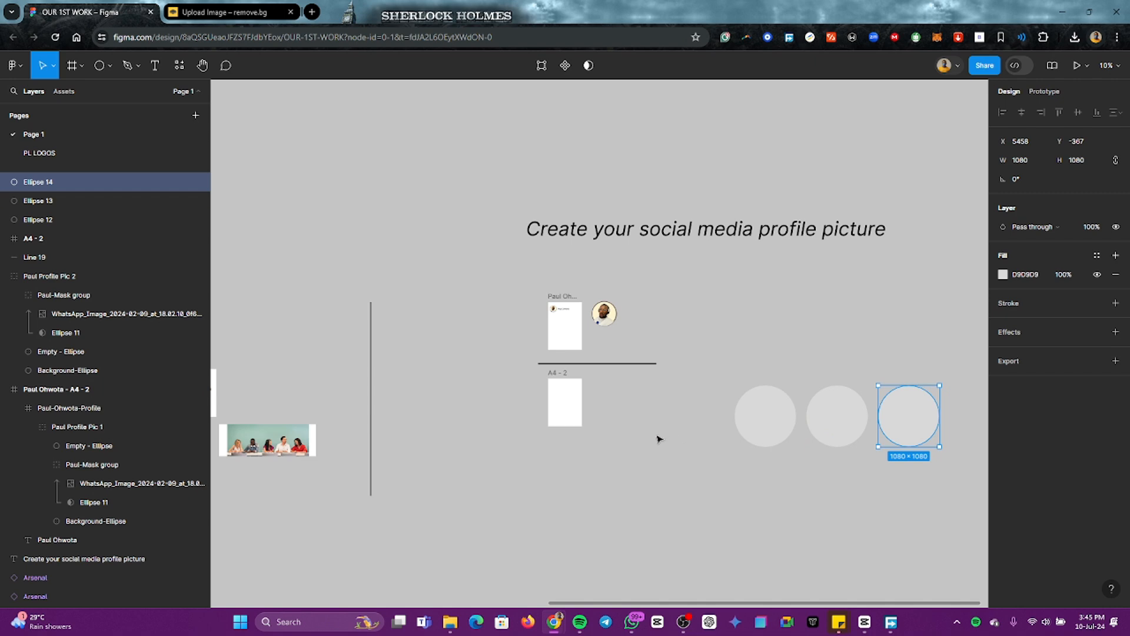
click(659, 439)
Step: Draw a 1080 × 1080 frame between the blank A4 frame and the circles, and align its top with the A4 frame
click(71, 66)
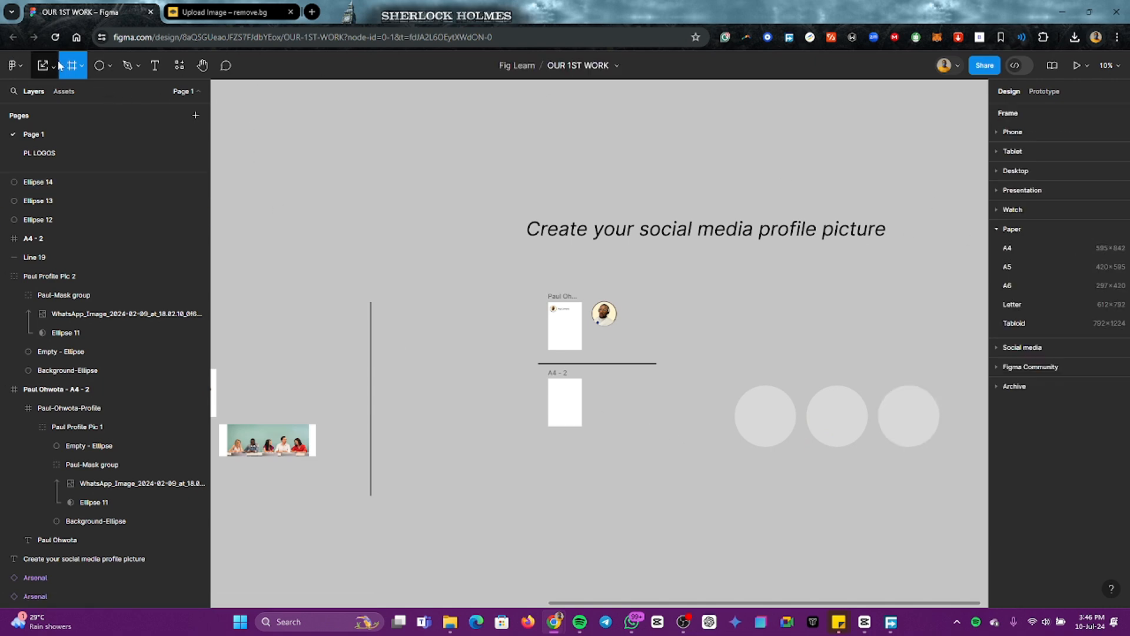
click(80, 69)
click(80, 69)
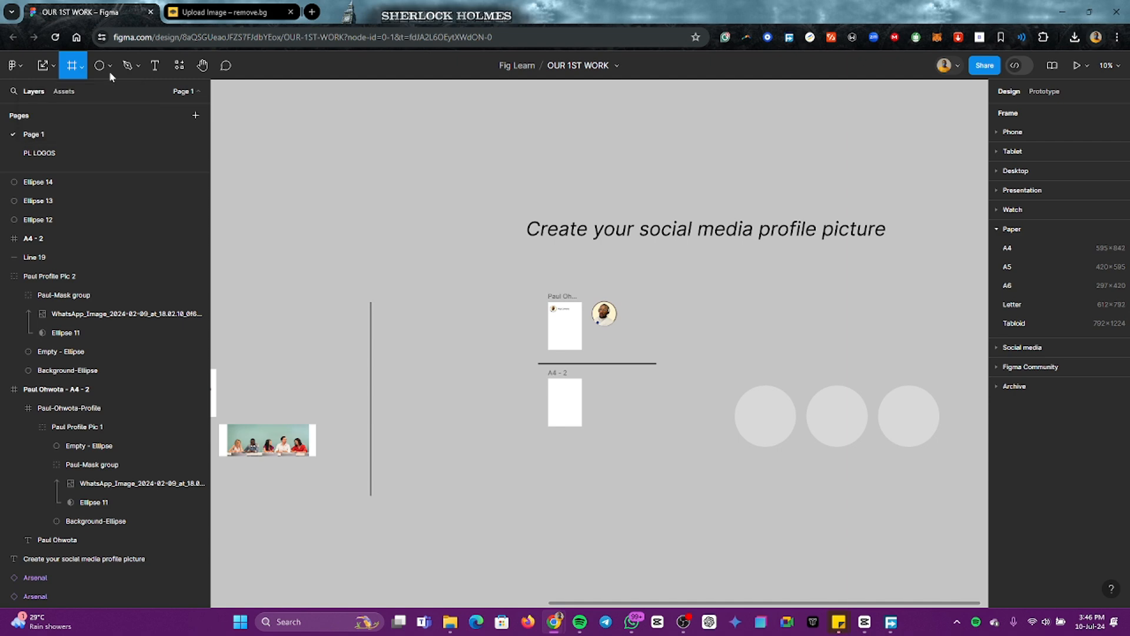
drag(607, 385, 646, 426)
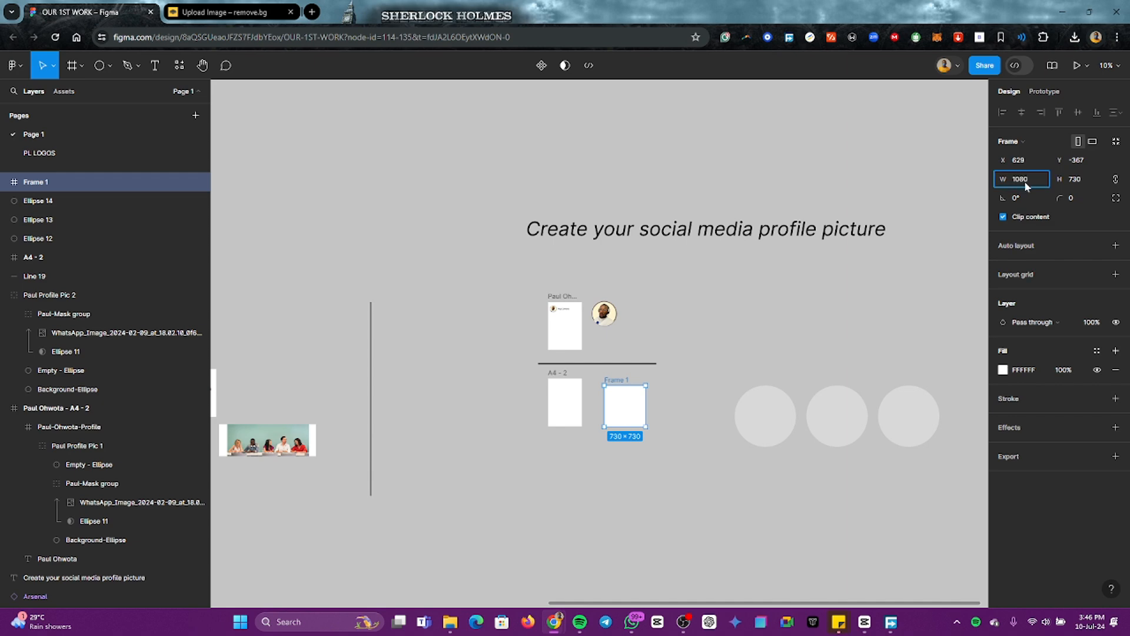
click(1078, 179)
text(1080)
key(Return)
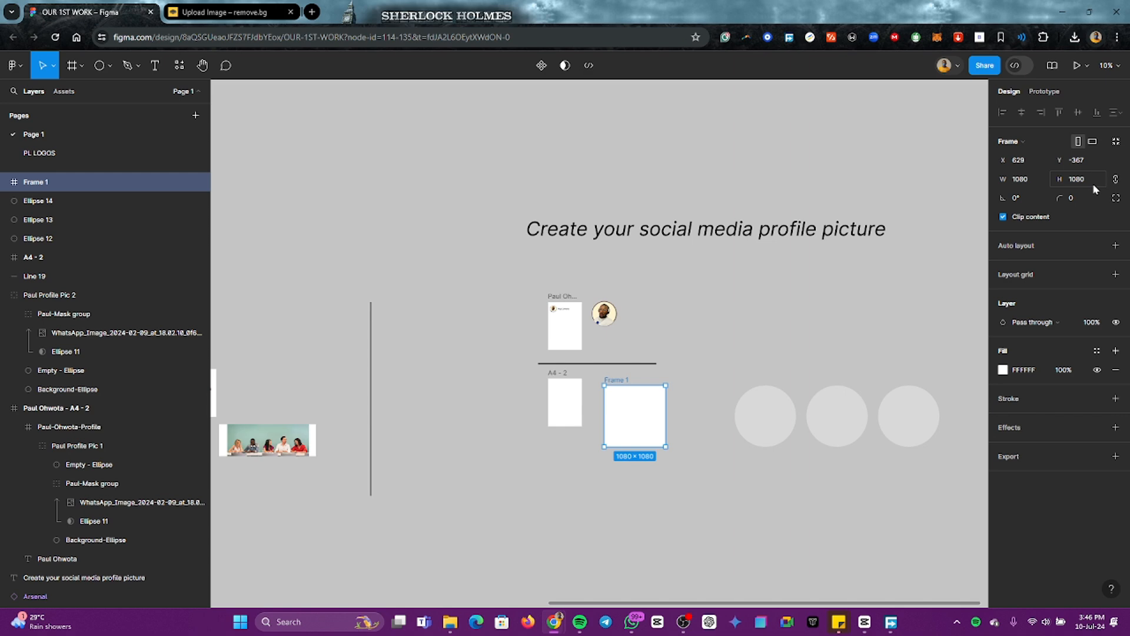
mouse_move(637, 432)
mouse_down()
mouse_move(618, 413)
mouse_move(625, 420)
mouse_up()
click(676, 446)
Step: Move the three circles together closer to the square frame, level with it at Y -483
scroll(648, 442, right, 2)
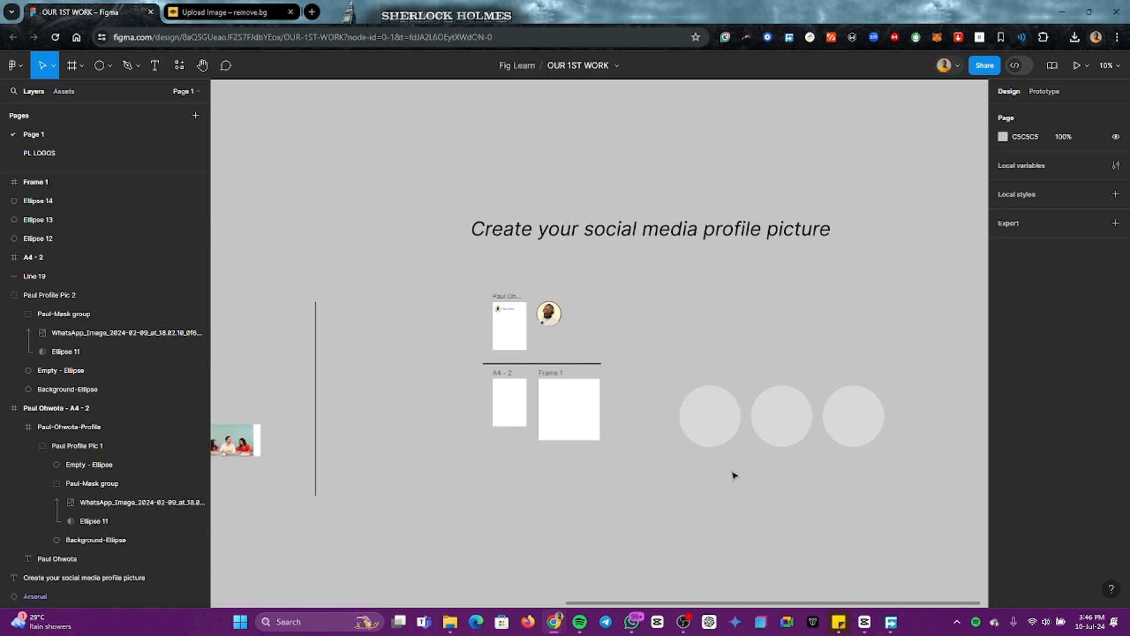
drag(889, 471, 724, 423)
drag(796, 430, 761, 423)
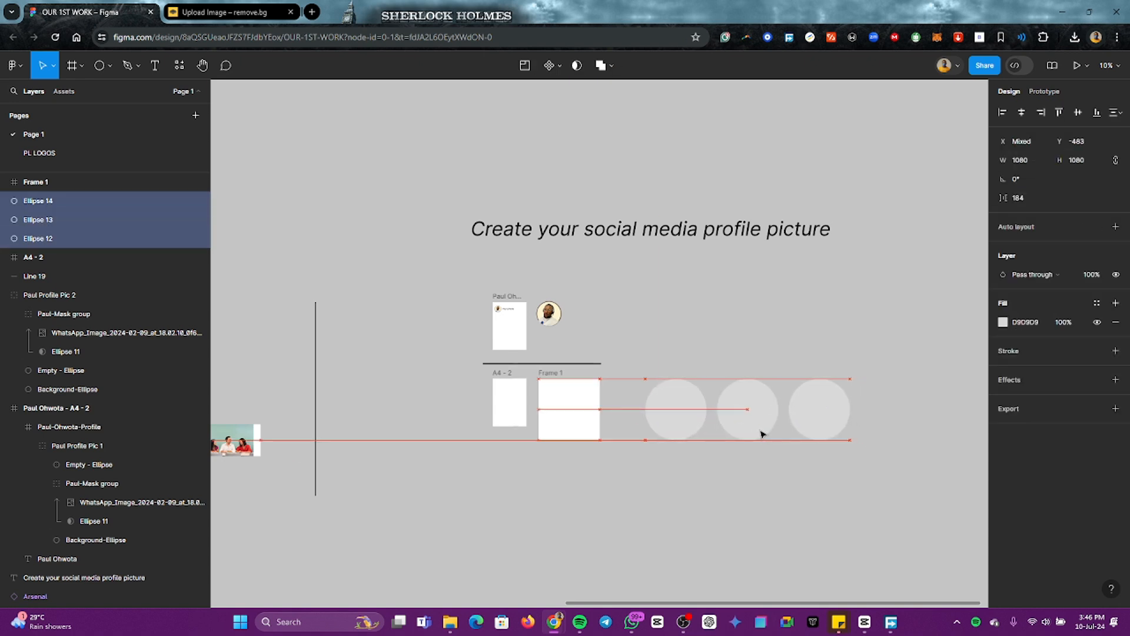
click(749, 474)
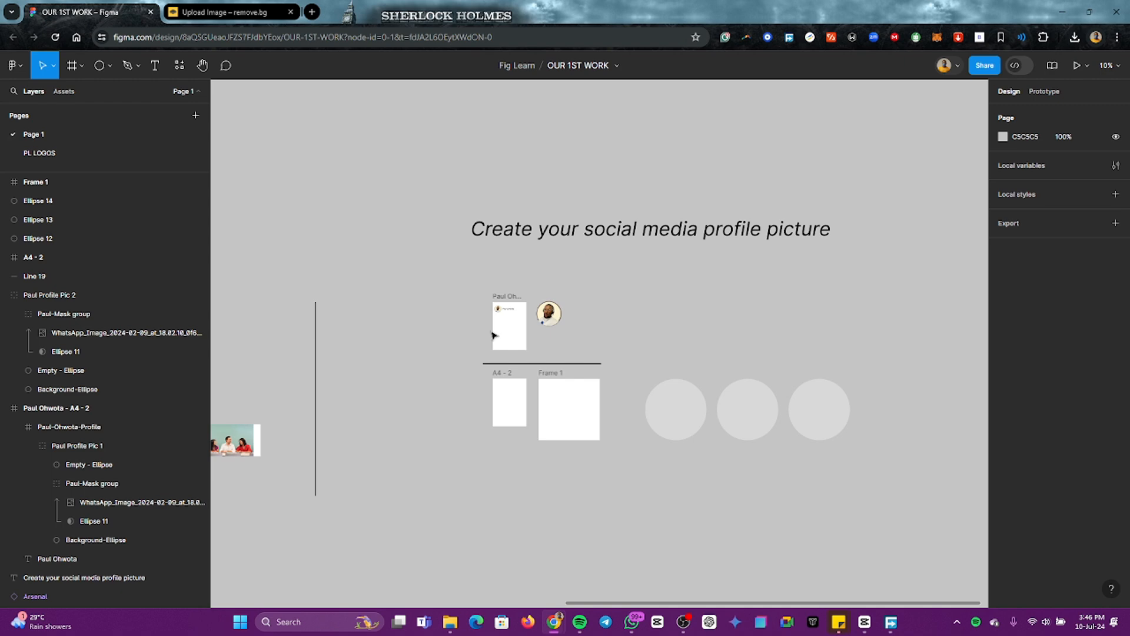
scroll(507, 330, up, 3)
scroll(530, 339, down, 3)
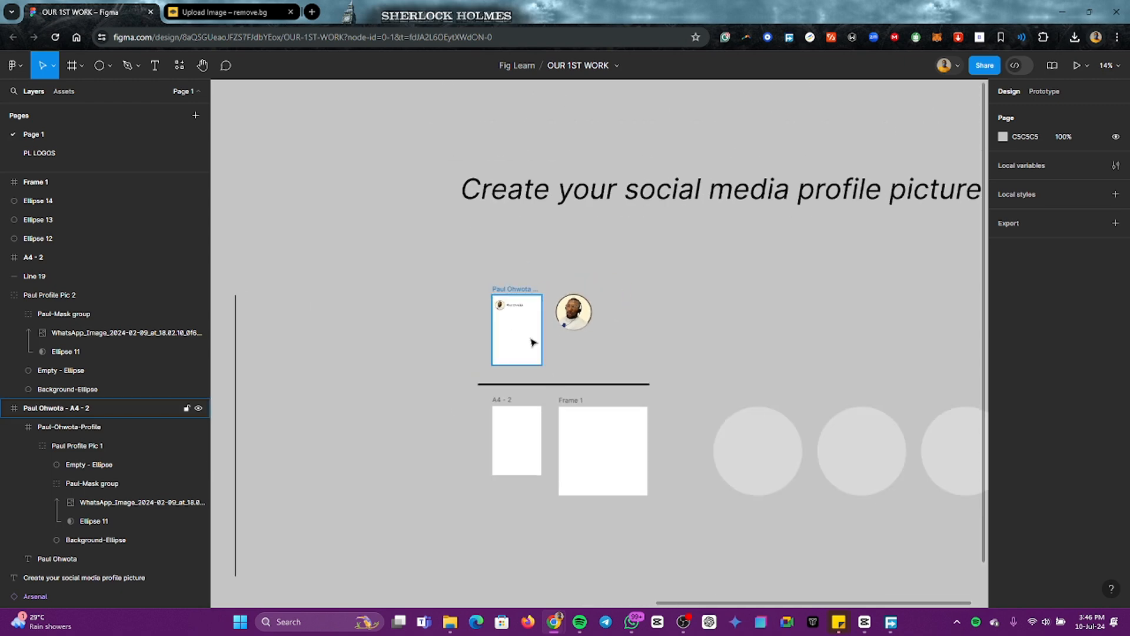